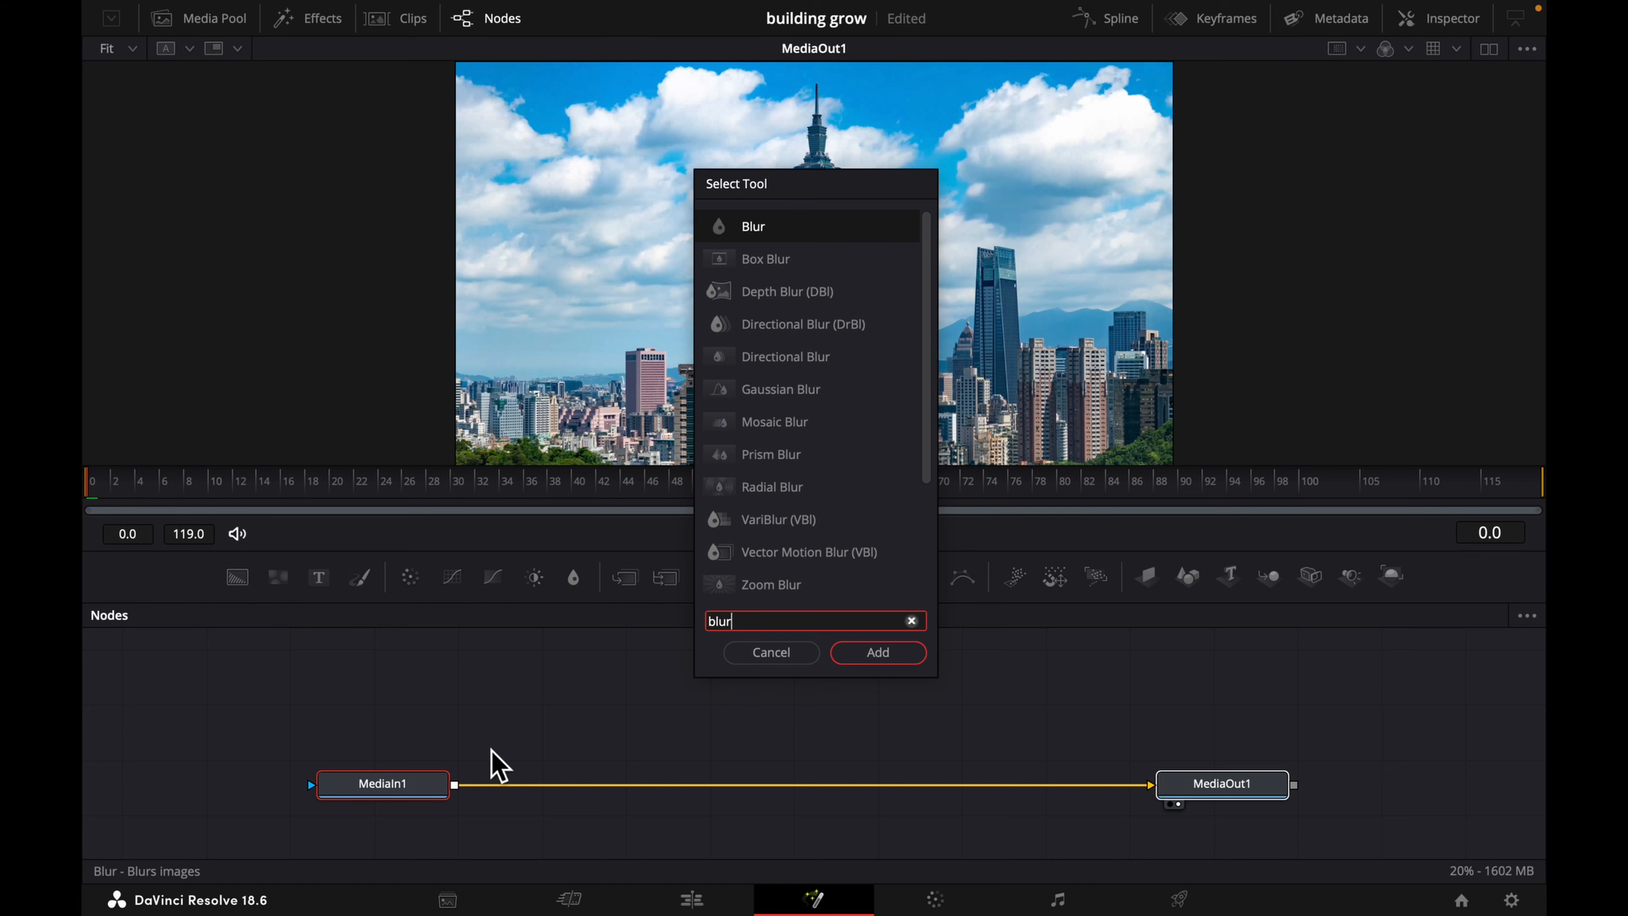
# - Add a Blur node after MediaIn1 and set its Blur Size to 10
pyautogui.click(875, 652)
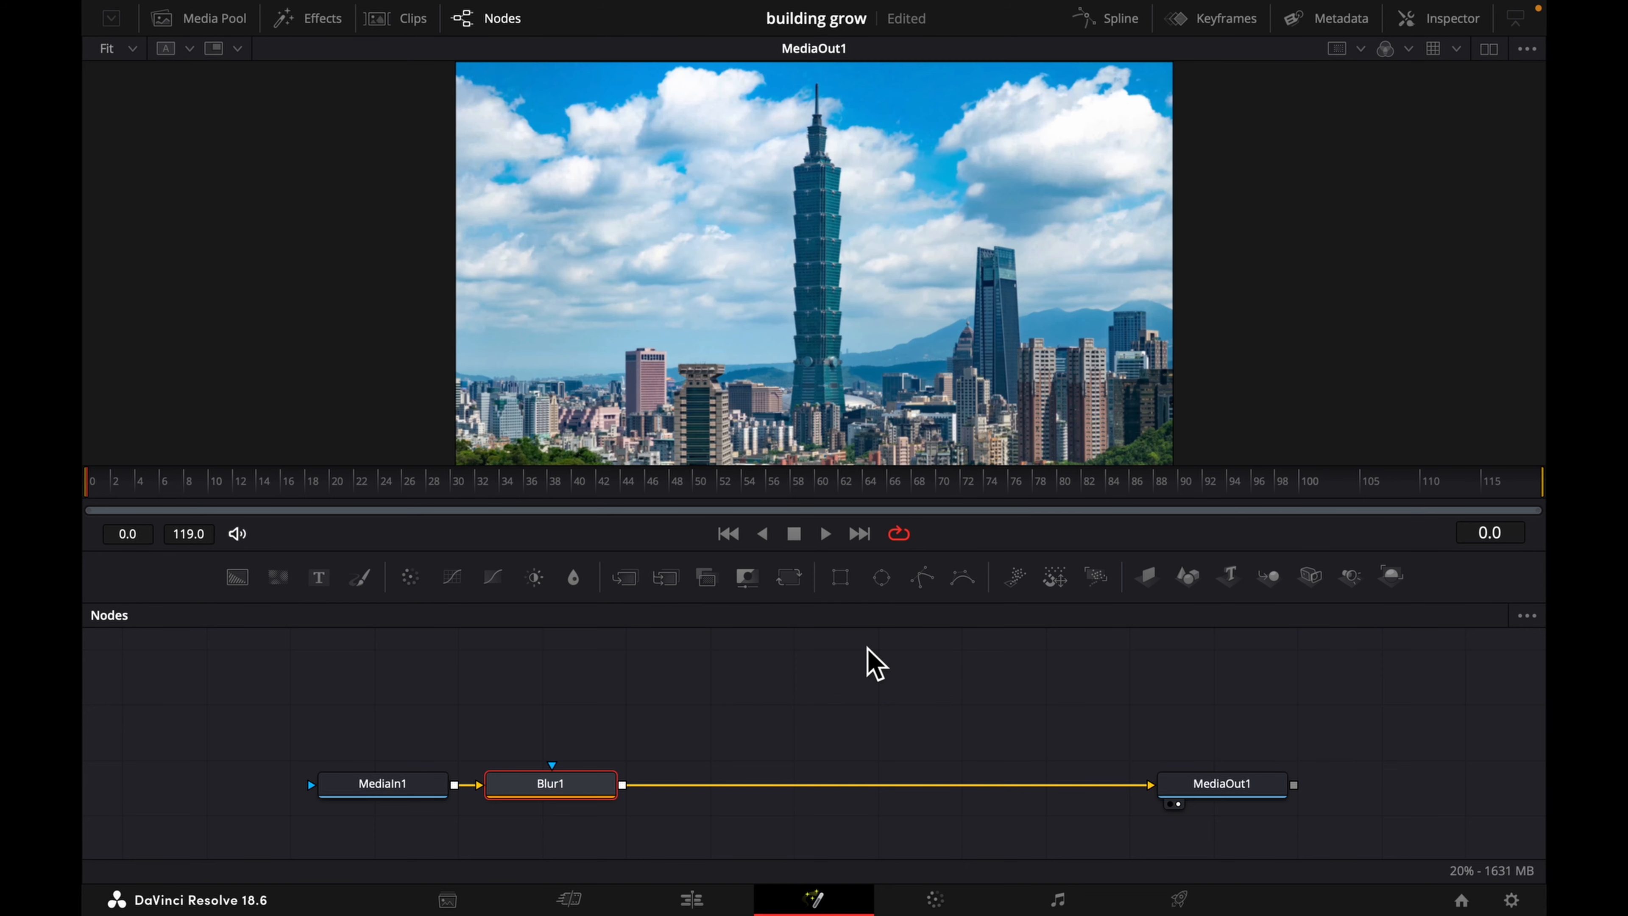
pyautogui.click(1459, 26)
pyautogui.click(1516, 19)
pyautogui.moveTo(1286, 282); pyautogui.dragTo(1307, 287)
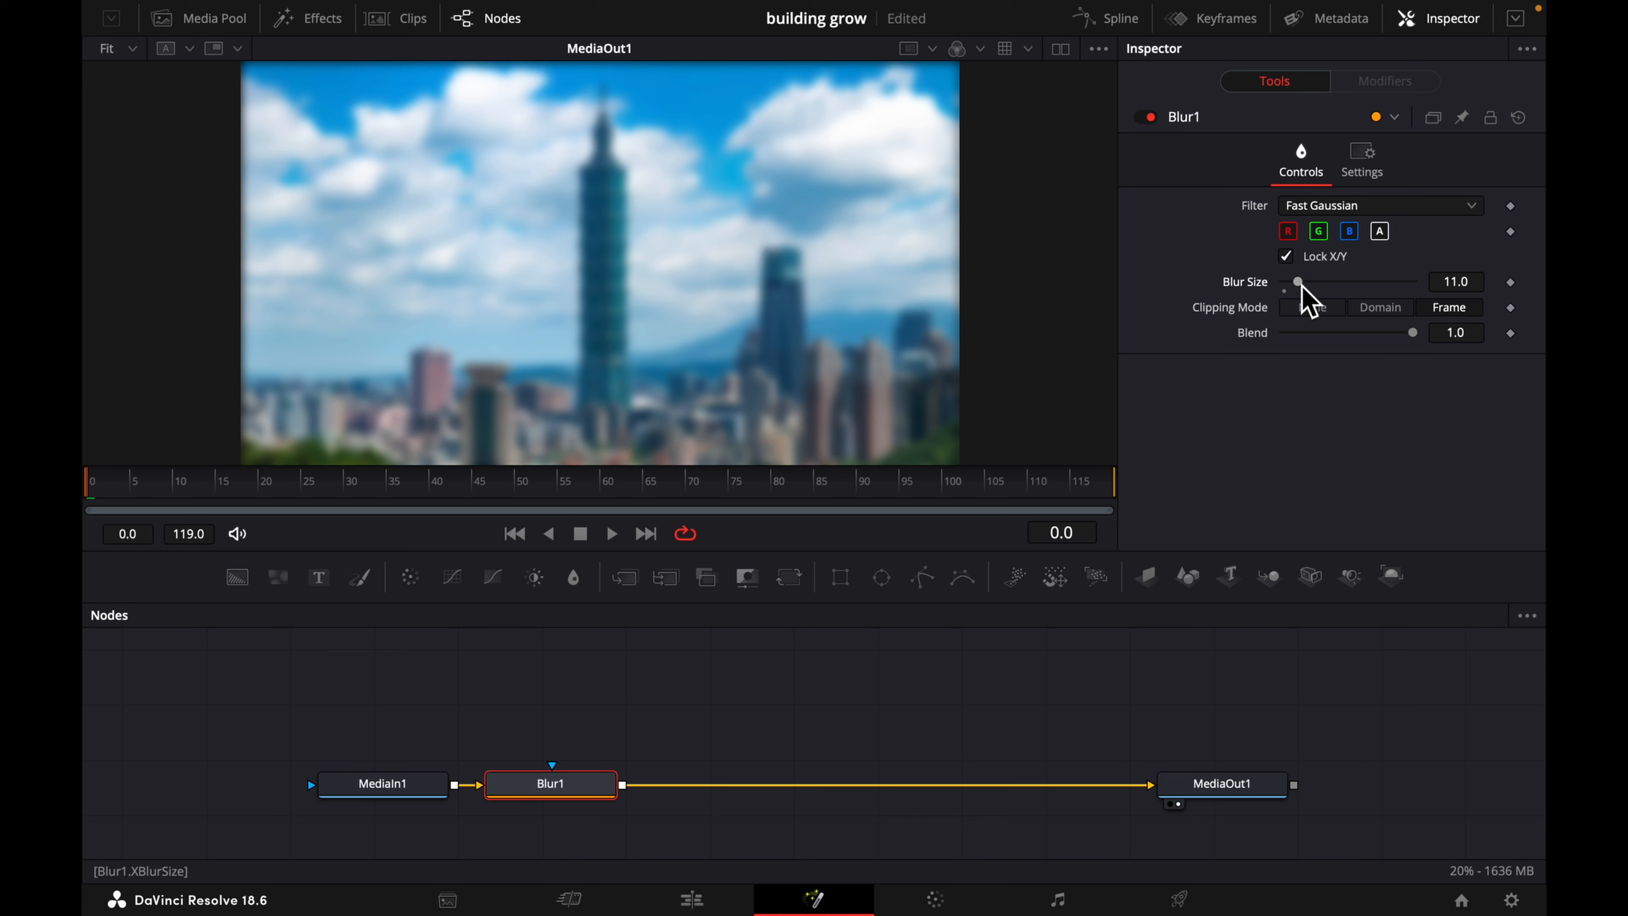
pyautogui.click(1456, 282)
pyautogui.write('10')
pyautogui.press('Return')
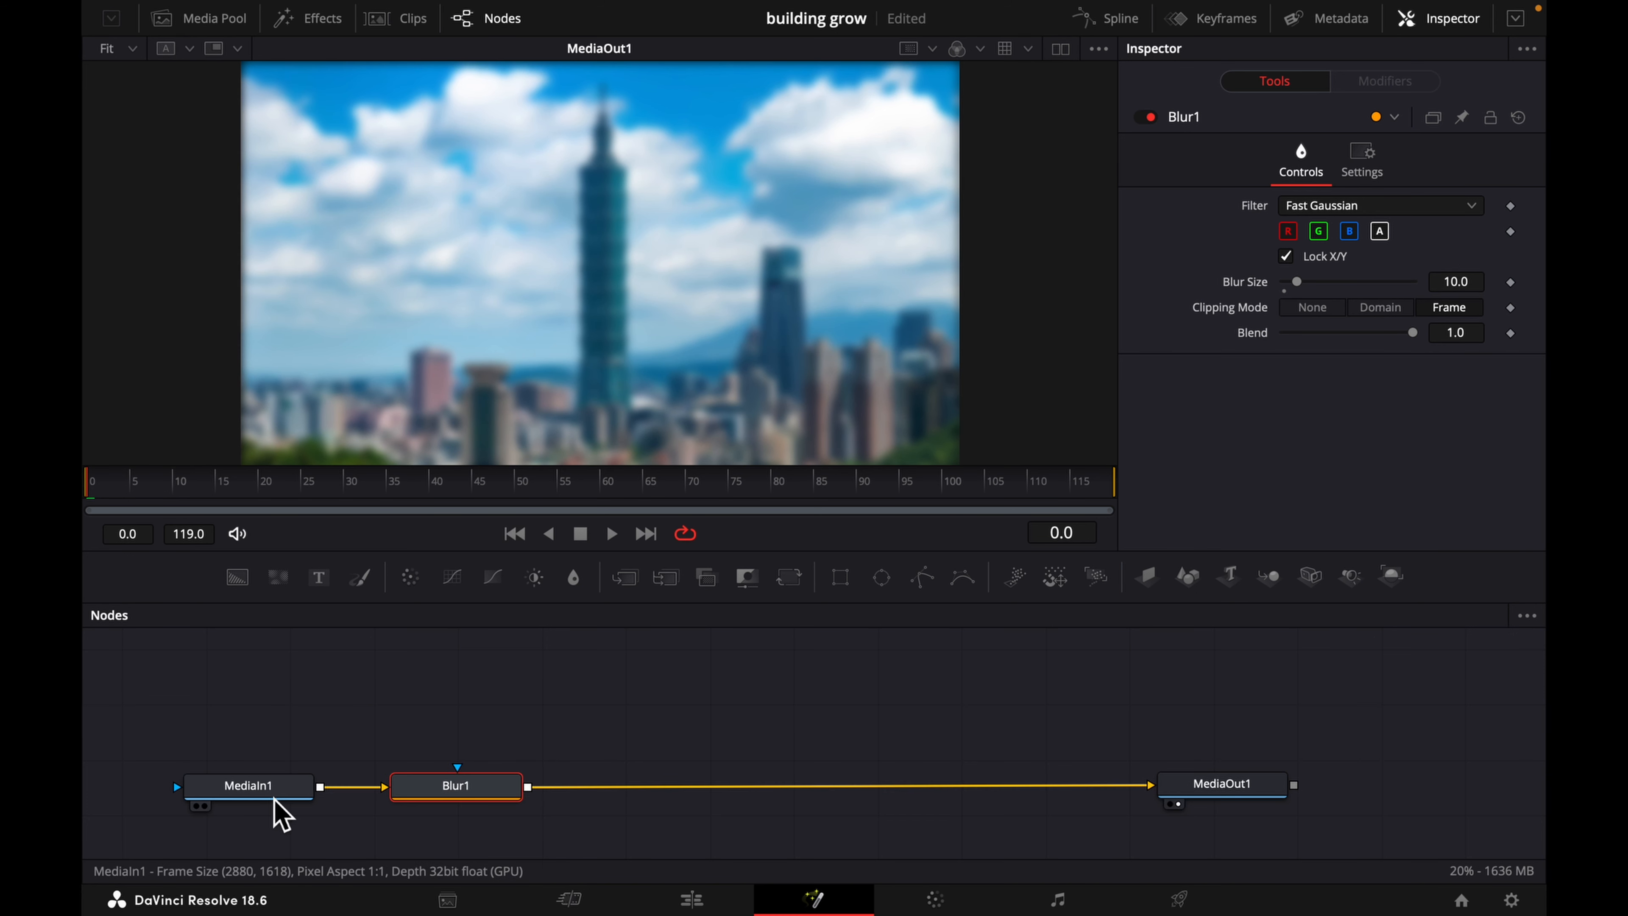
# - Duplicate MediaIn1, merge the copy over the Blur1 output and place it above the new merge node
pyautogui.click(273, 798)
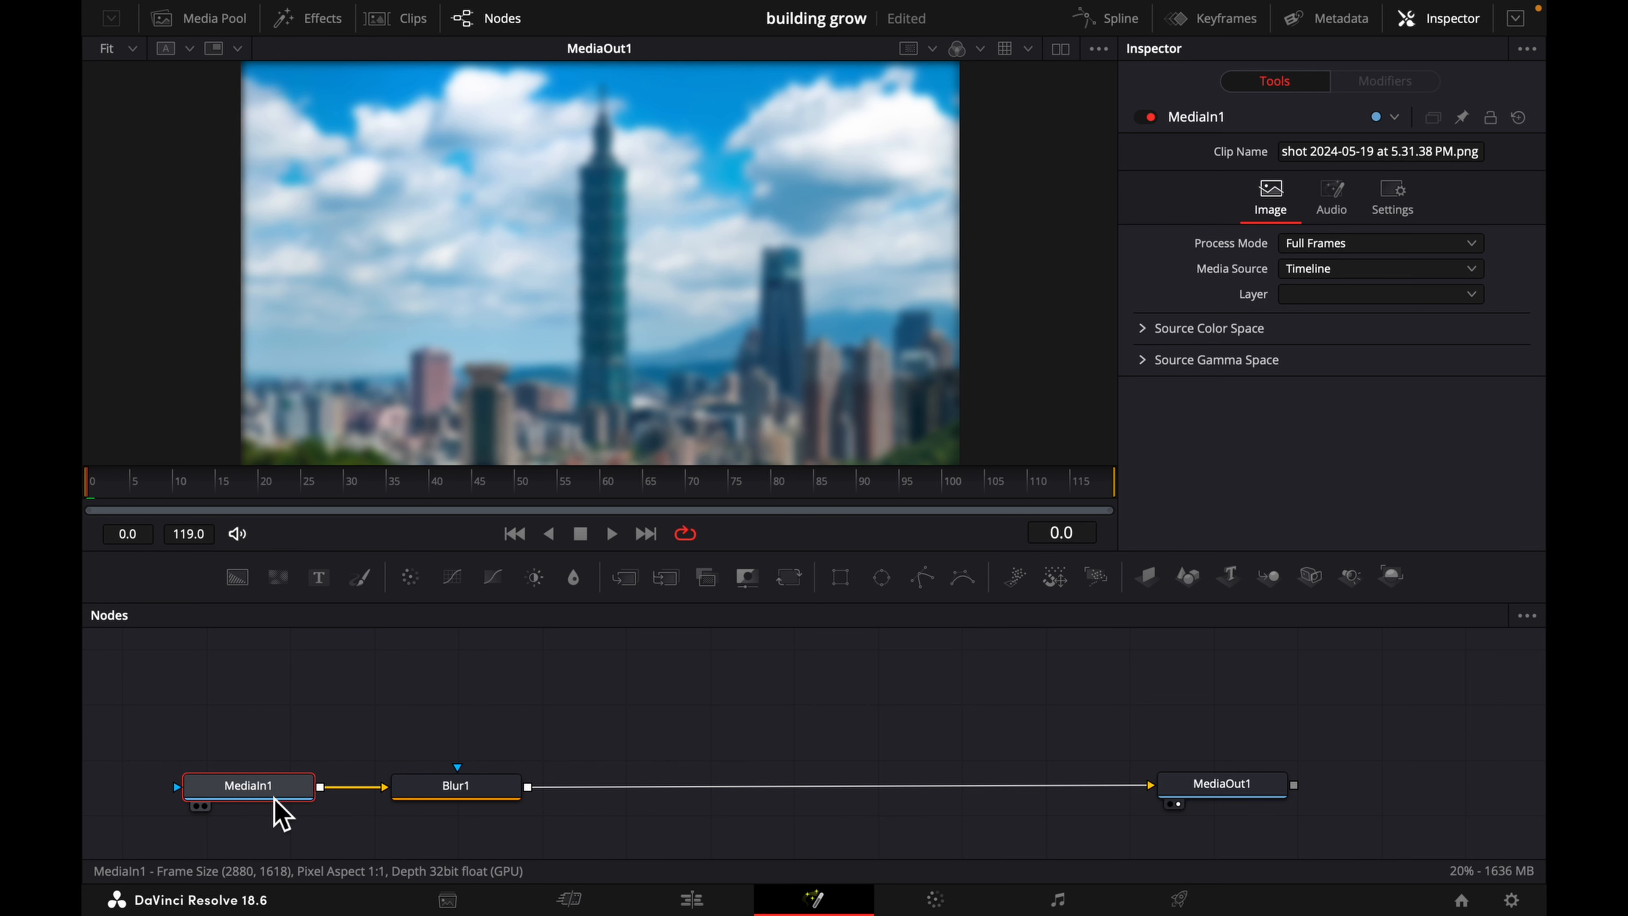
pyautogui.click(467, 677)
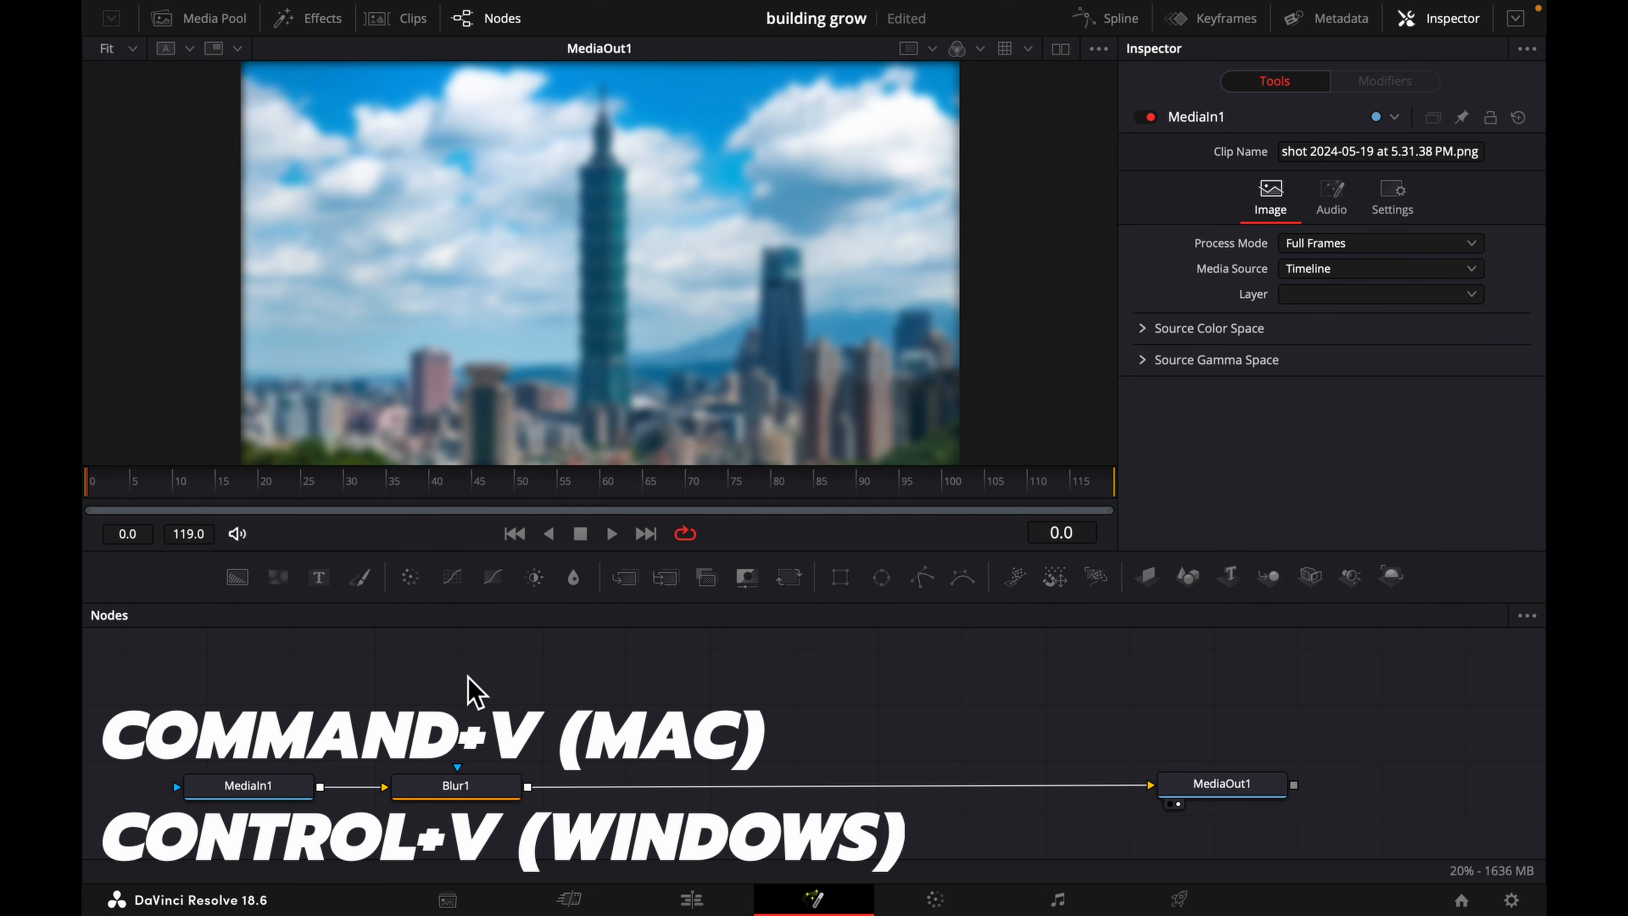
pyautogui.press('super+v')
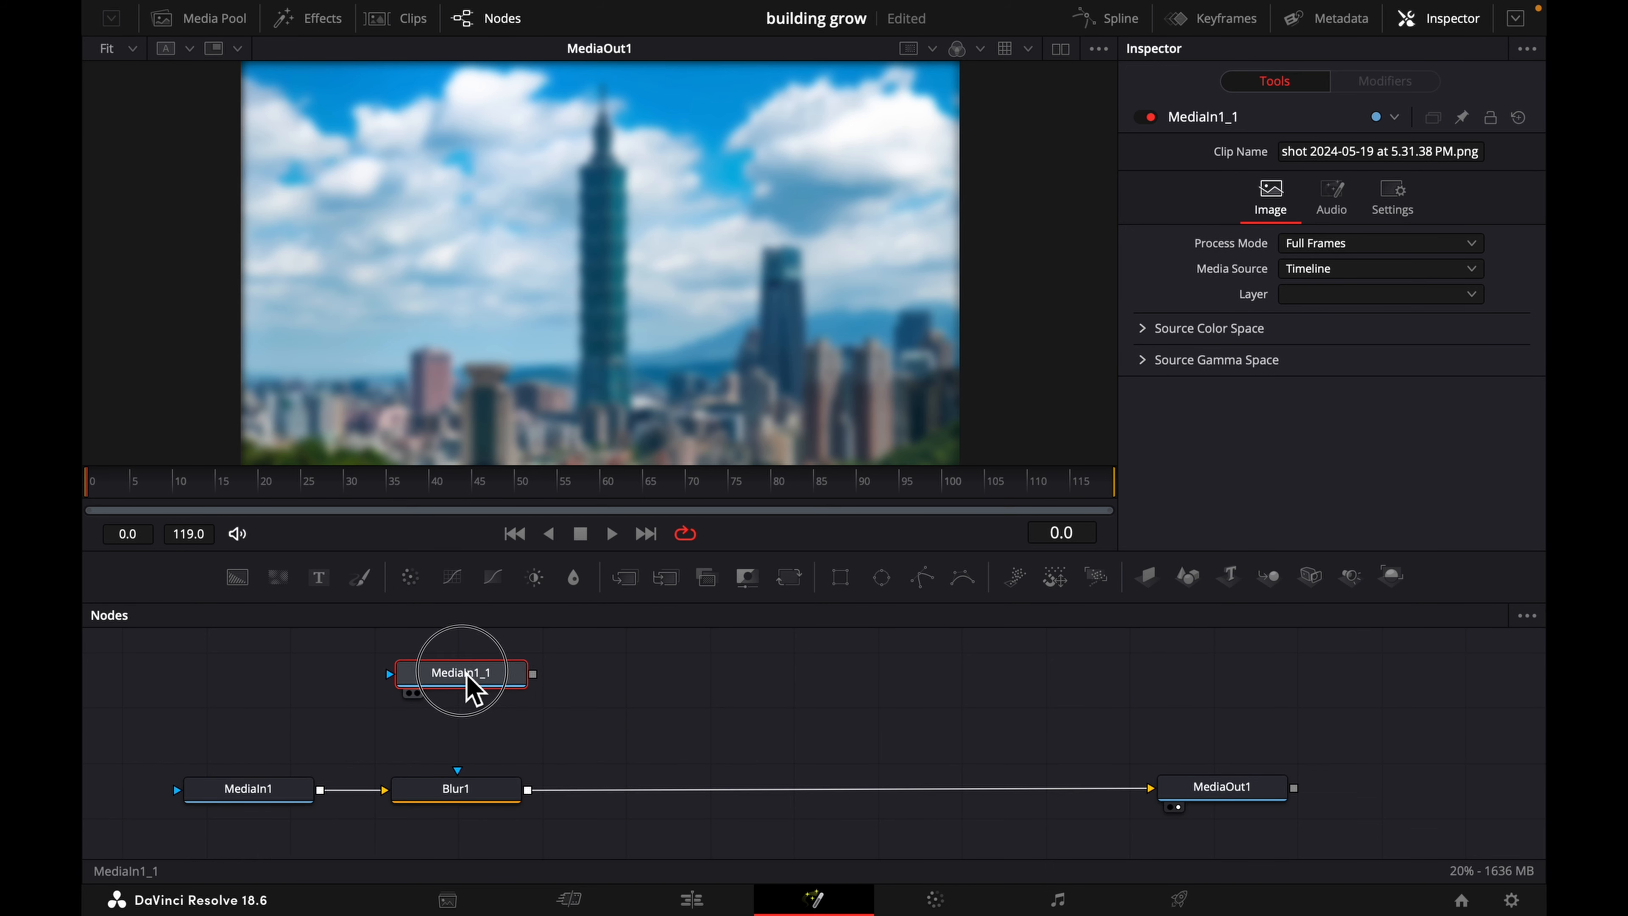
pyautogui.moveTo(471, 689); pyautogui.dragTo(532, 795)
pyautogui.moveTo(480, 714); pyautogui.dragTo(660, 737)
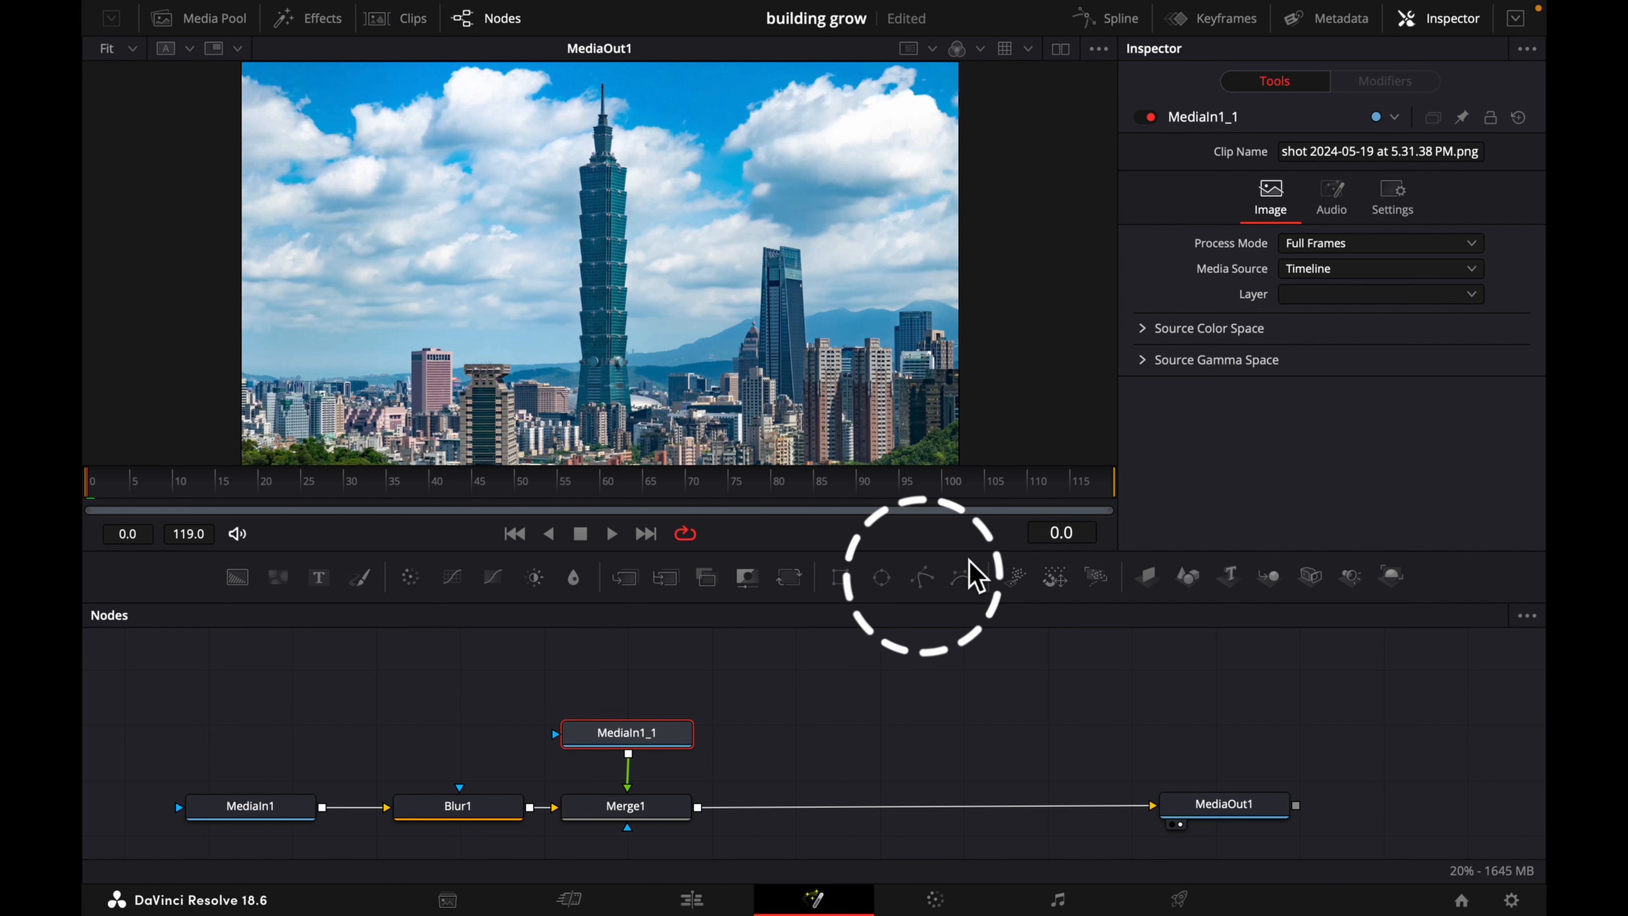
# - Add a Polygon mask to MediaIn1_1 and disable the mask node
pyautogui.moveTo(925, 577); pyautogui.dragTo(633, 743)
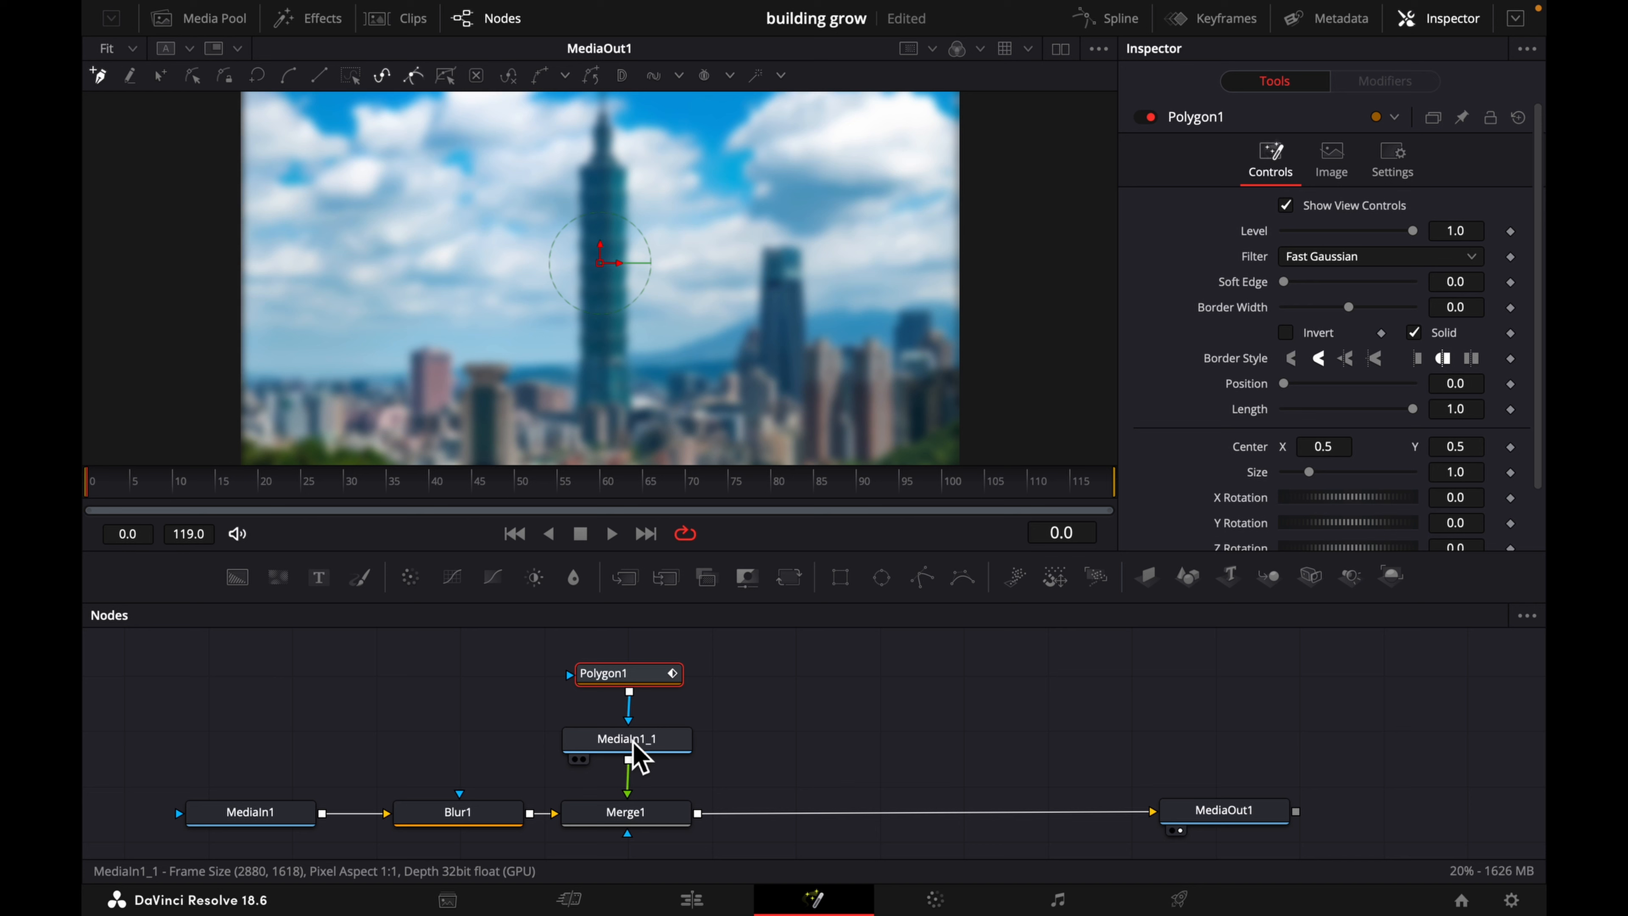
pyautogui.click(645, 675)
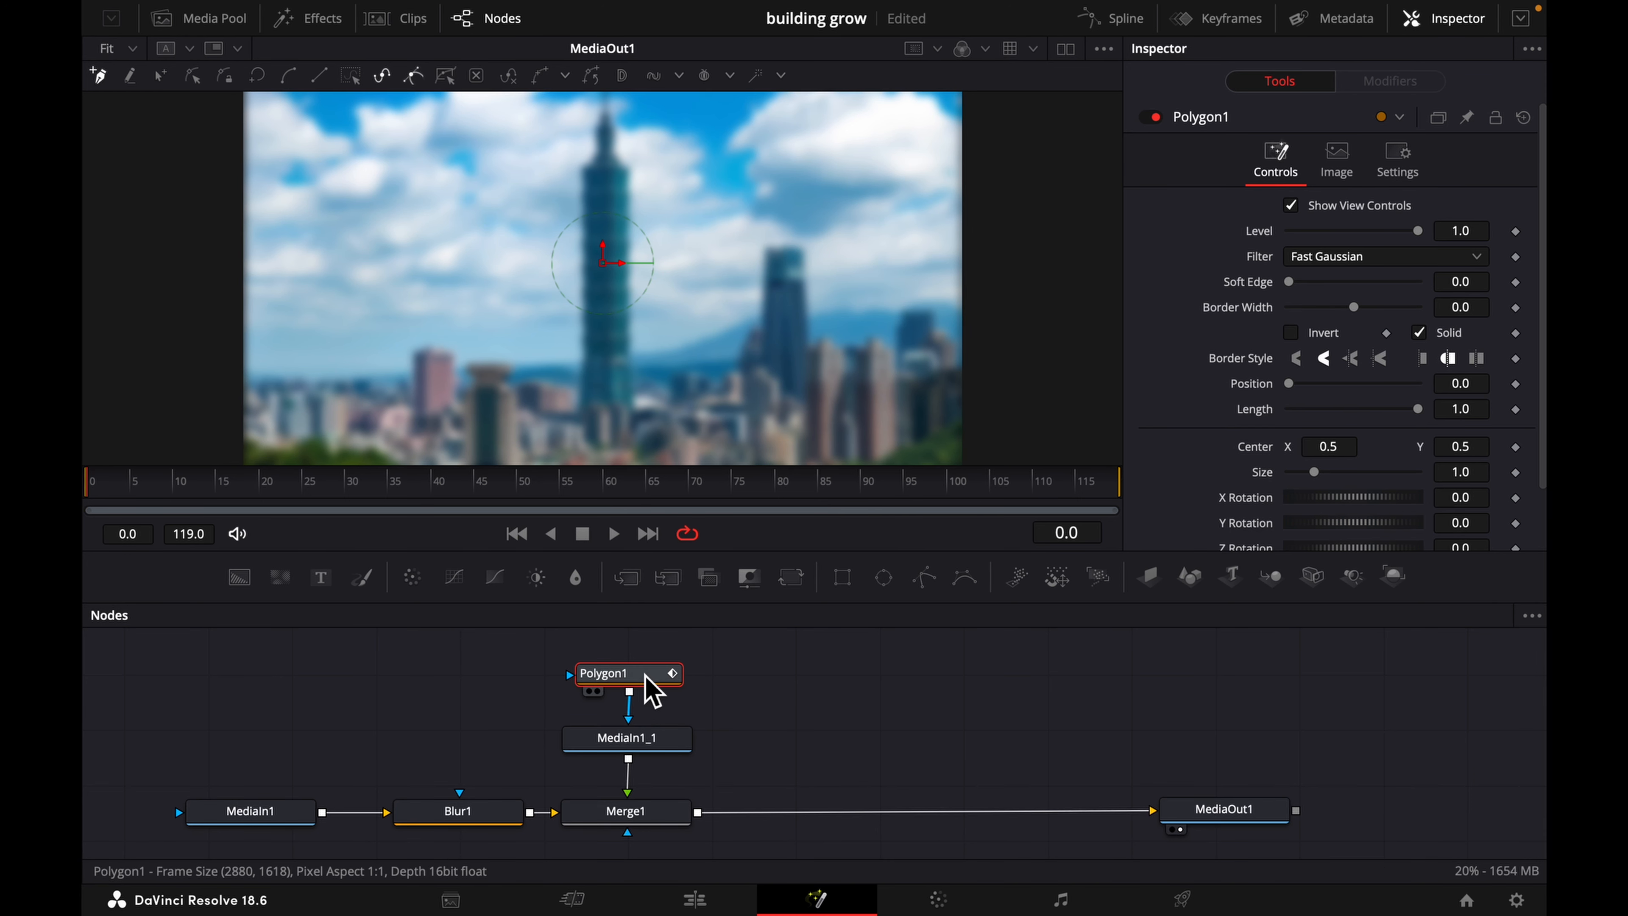
pyautogui.click(1152, 117)
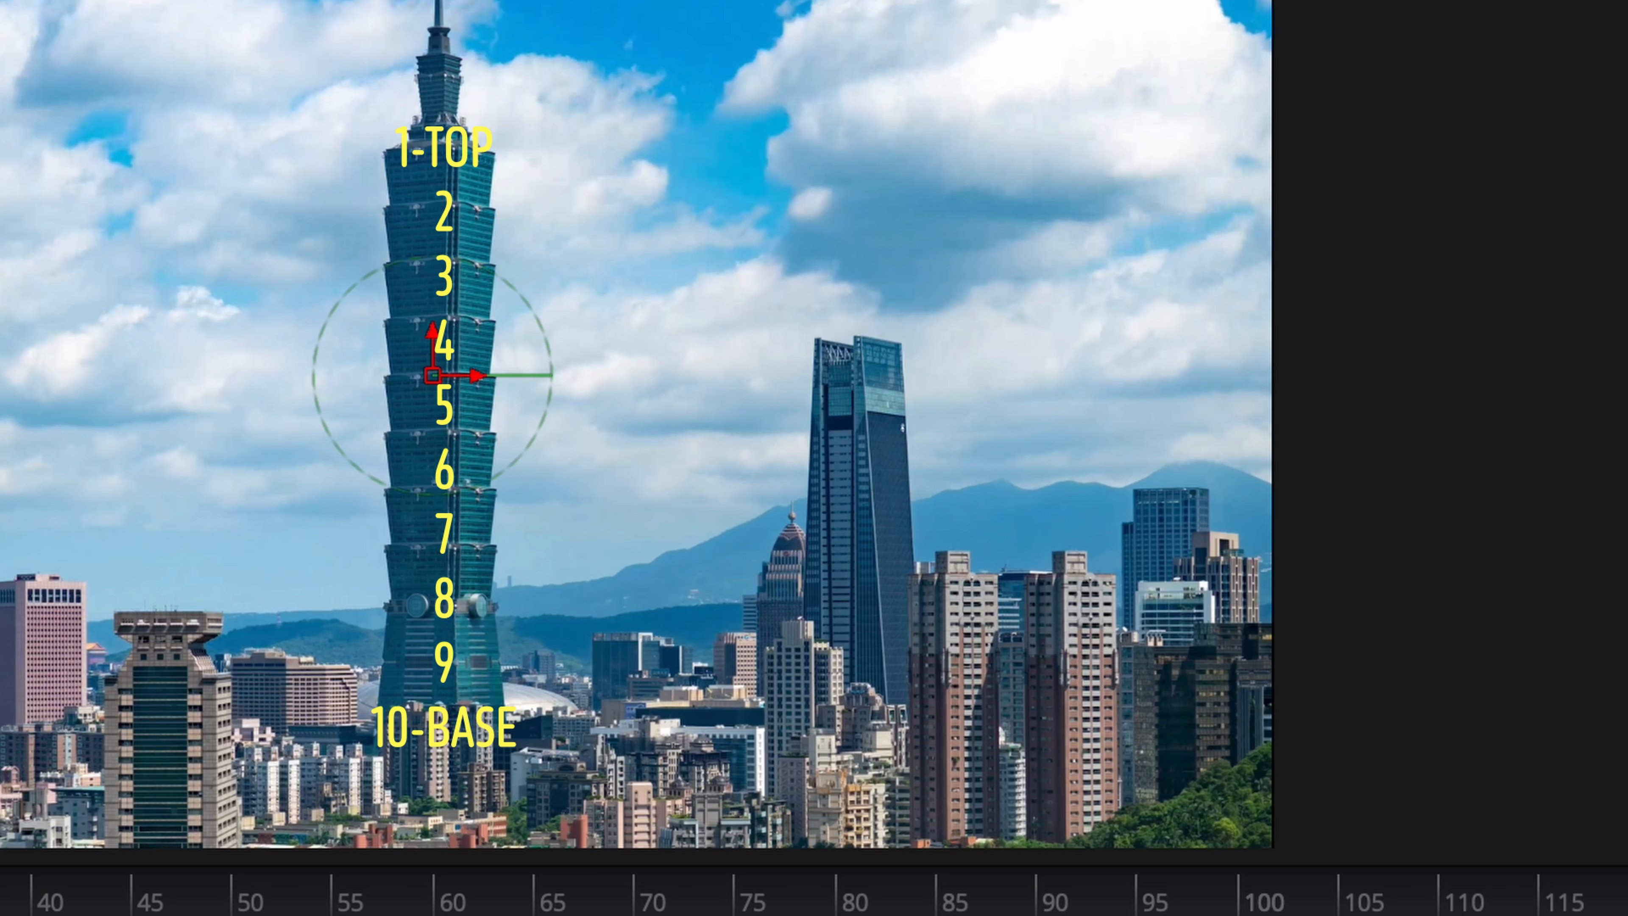
# - Copy the Merge1, MediaIn1_1 and Polygon1 nodes as a group and paste three duplicates beside the original
pyautogui.moveTo(412, 663); pyautogui.dragTo(453, 780)
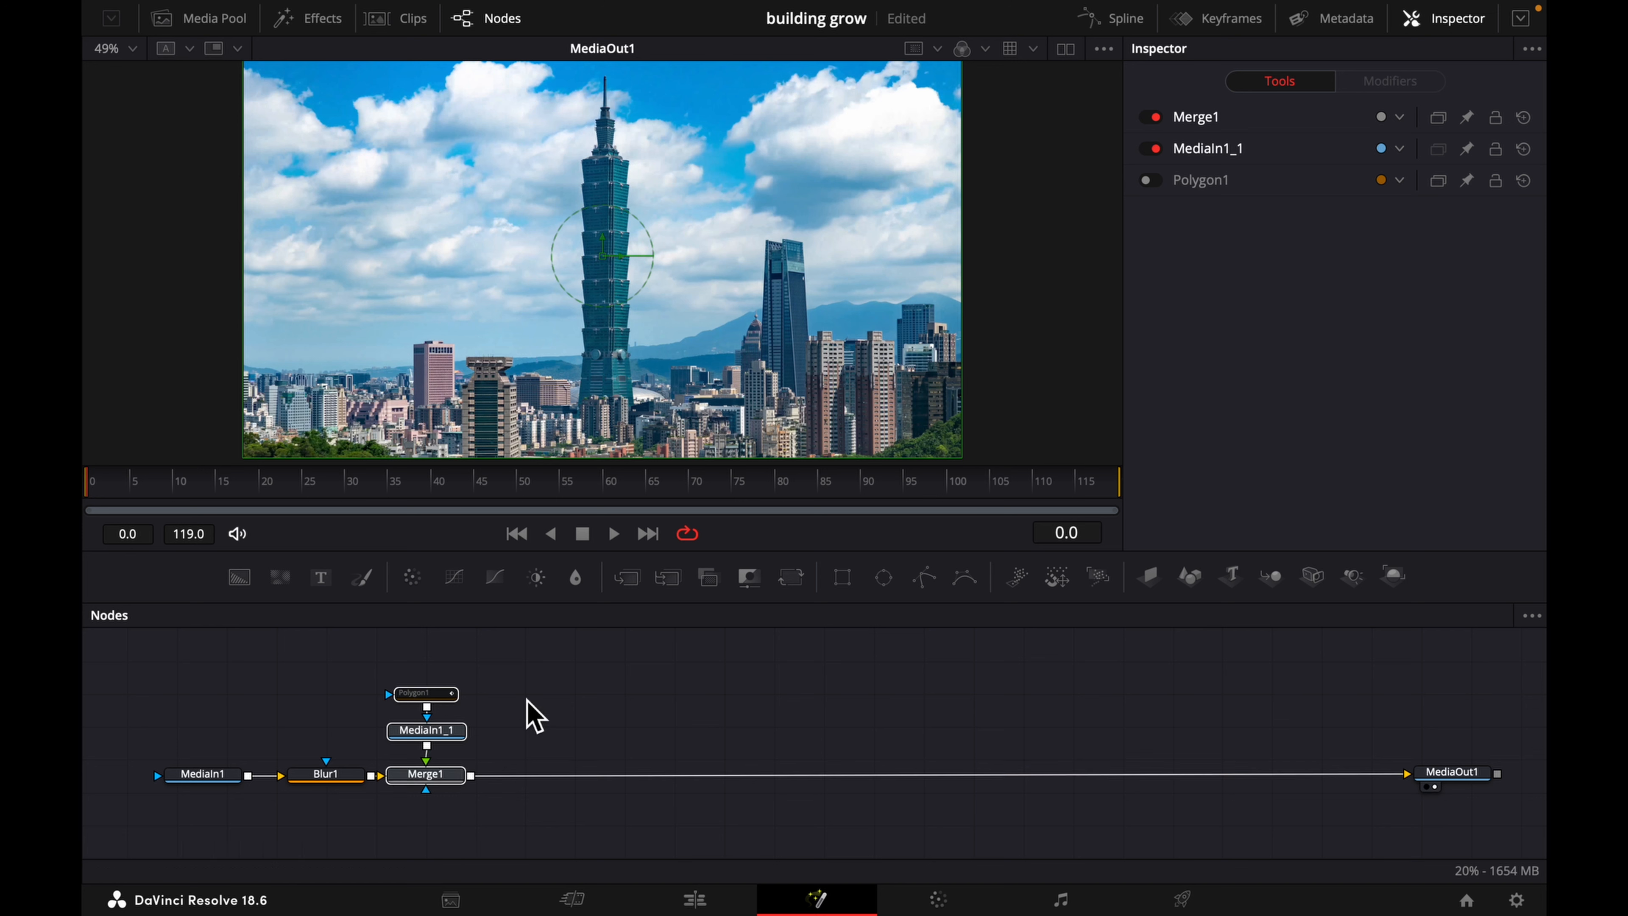
pyautogui.click(531, 711)
pyautogui.press('super+v')
pyautogui.press('super+v')
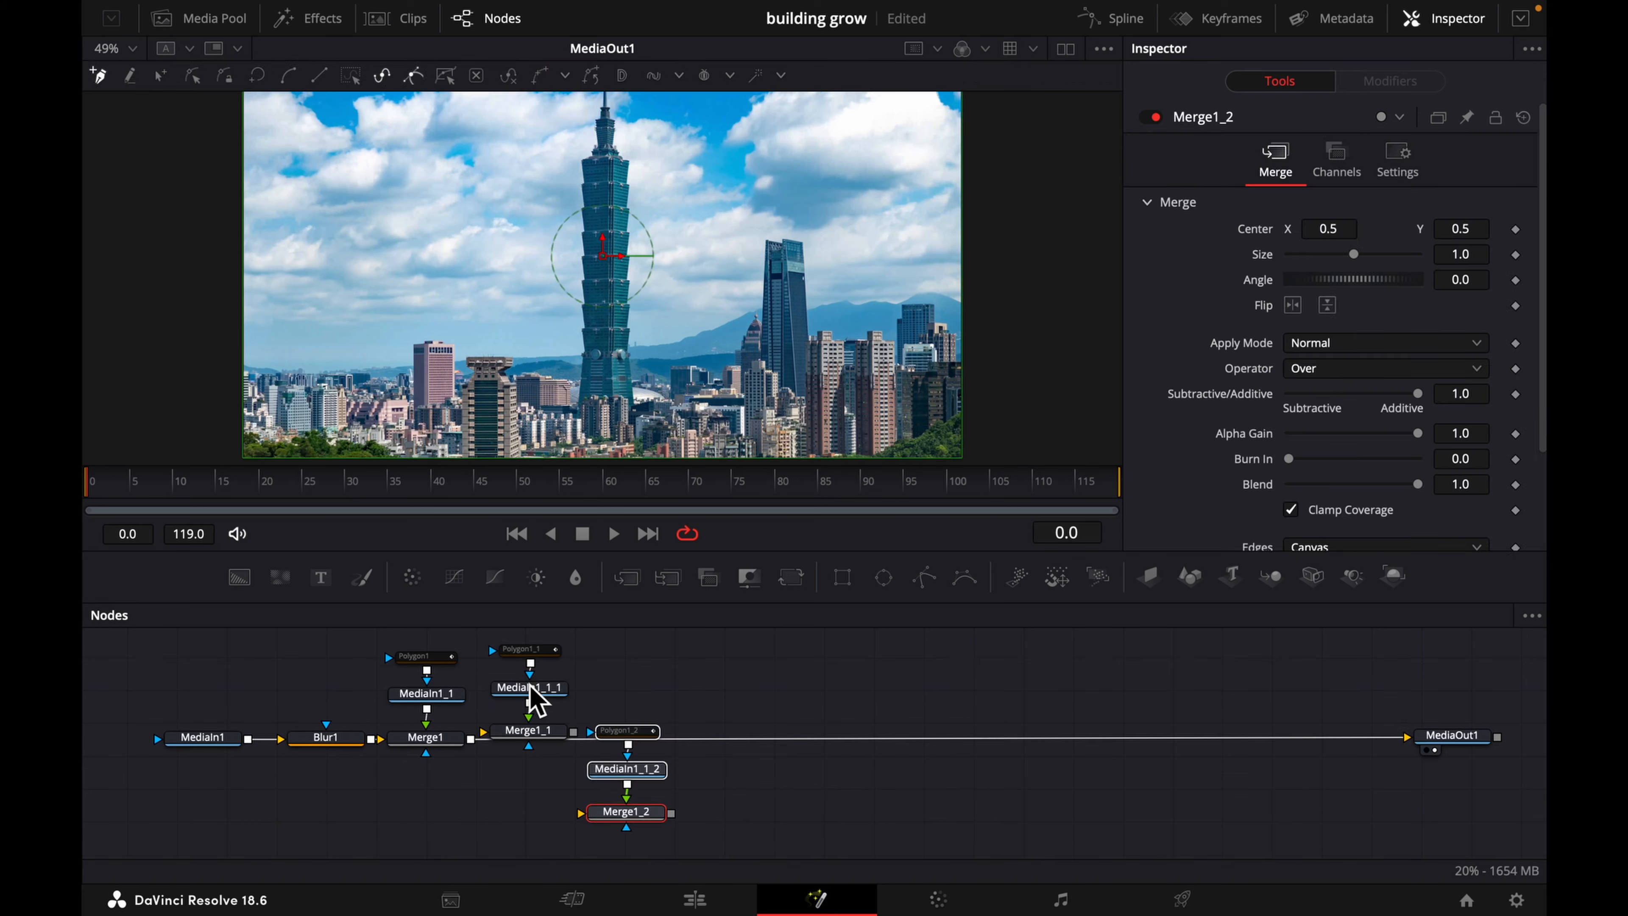
pyautogui.press('super+z')
pyautogui.moveTo(554, 703); pyautogui.dragTo(560, 677)
pyautogui.click(641, 694)
pyautogui.press('super+v')
pyautogui.press('super+v')
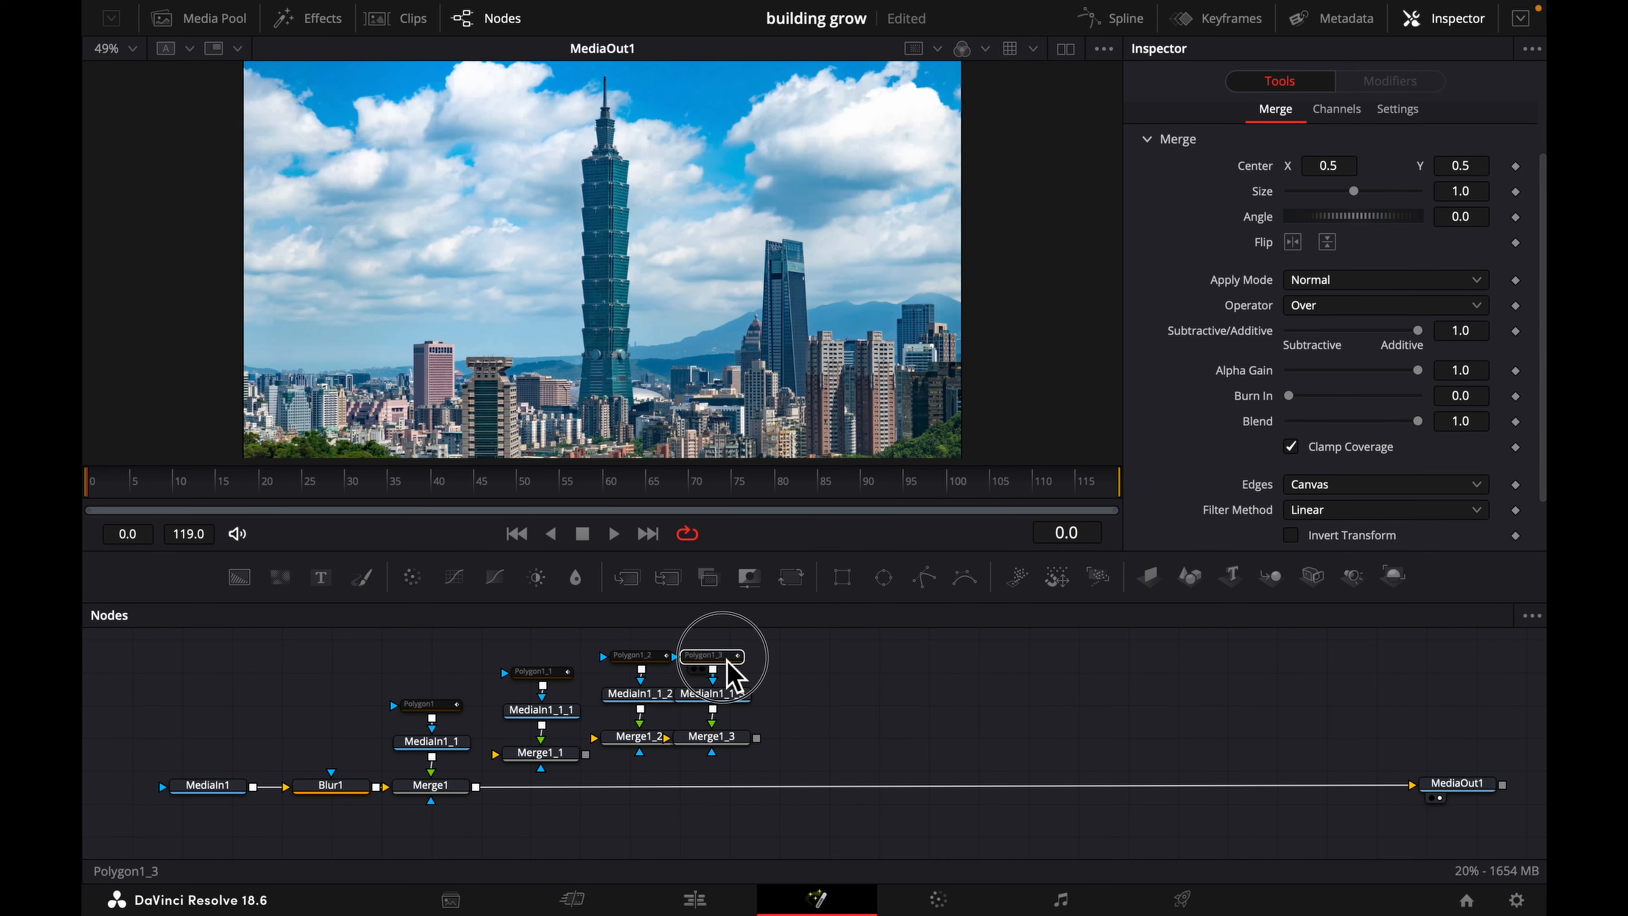
# - Paste seven more copies of the merge, media and polygon group, spaced out along the node graph
pyautogui.press('super+v')
pyautogui.press('super+v')
pyautogui.press('super+v')
pyautogui.press('super+v')
pyautogui.click(1303, 641)
pyautogui.press('super+v')
pyautogui.click(1414, 642)
pyautogui.press('super+v')
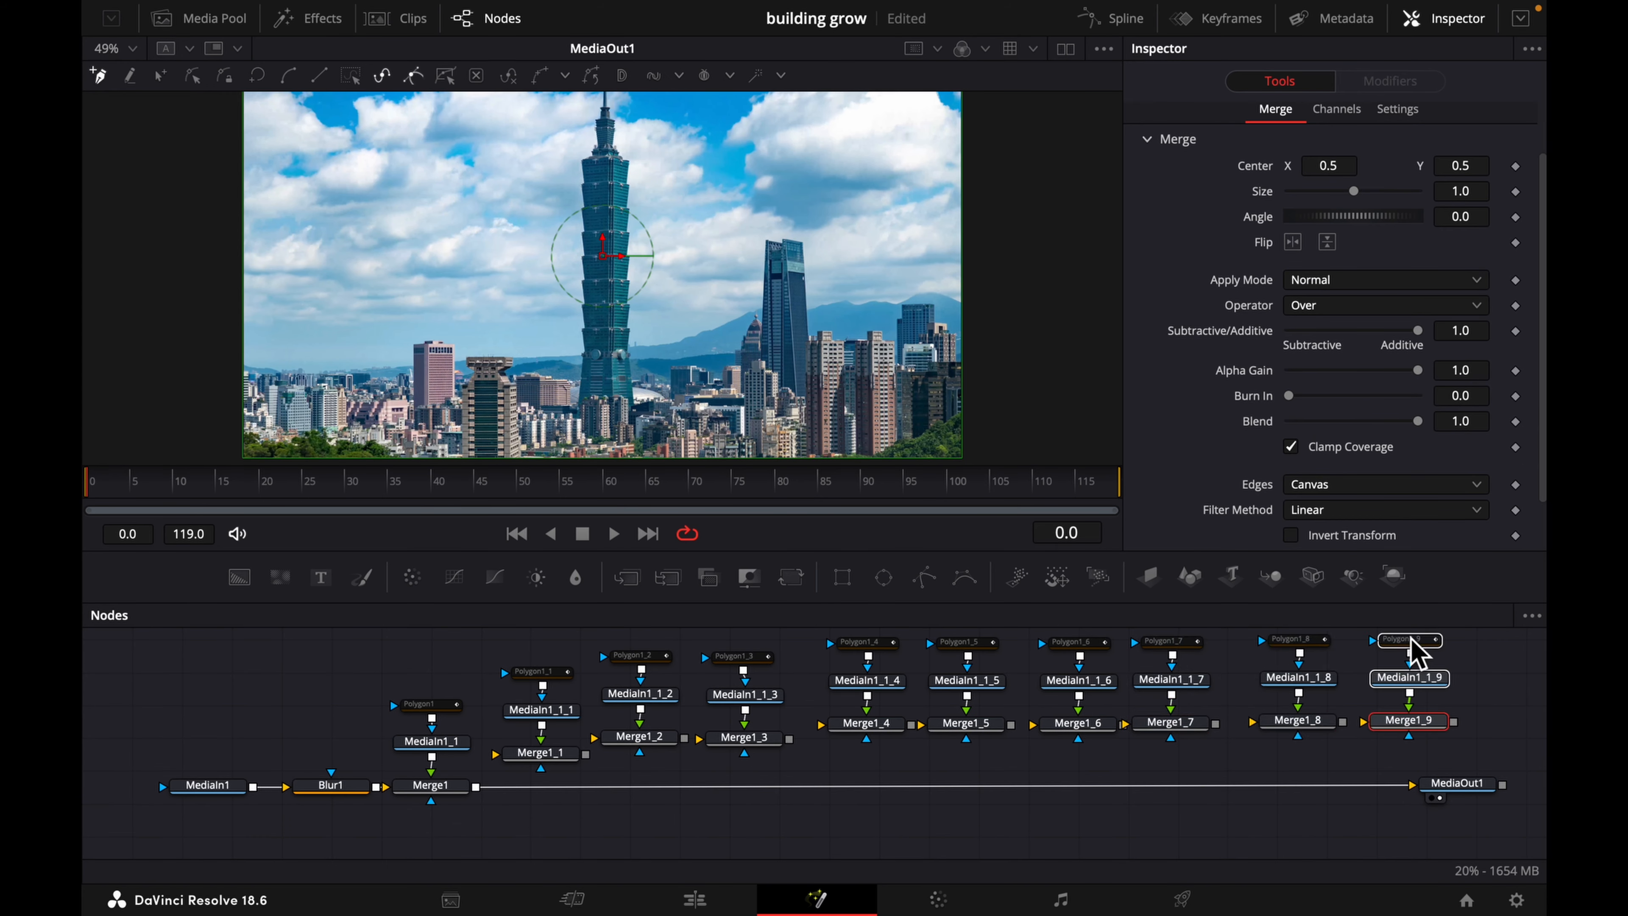
pyautogui.hscroll(6, 1414, 641)
pyautogui.click(1133, 648)
pyautogui.press('super+v')
# - Move MediaOut1 farther downstream and insert the groups of Merge1_1 through Merge1_6 in order into the connection after Merge1
pyautogui.moveTo(1078, 797); pyautogui.dragTo(1347, 796)
pyautogui.moveTo(1346, 795); pyautogui.dragTo(1357, 798)
pyautogui.moveTo(399, 655); pyautogui.dragTo(434, 811)
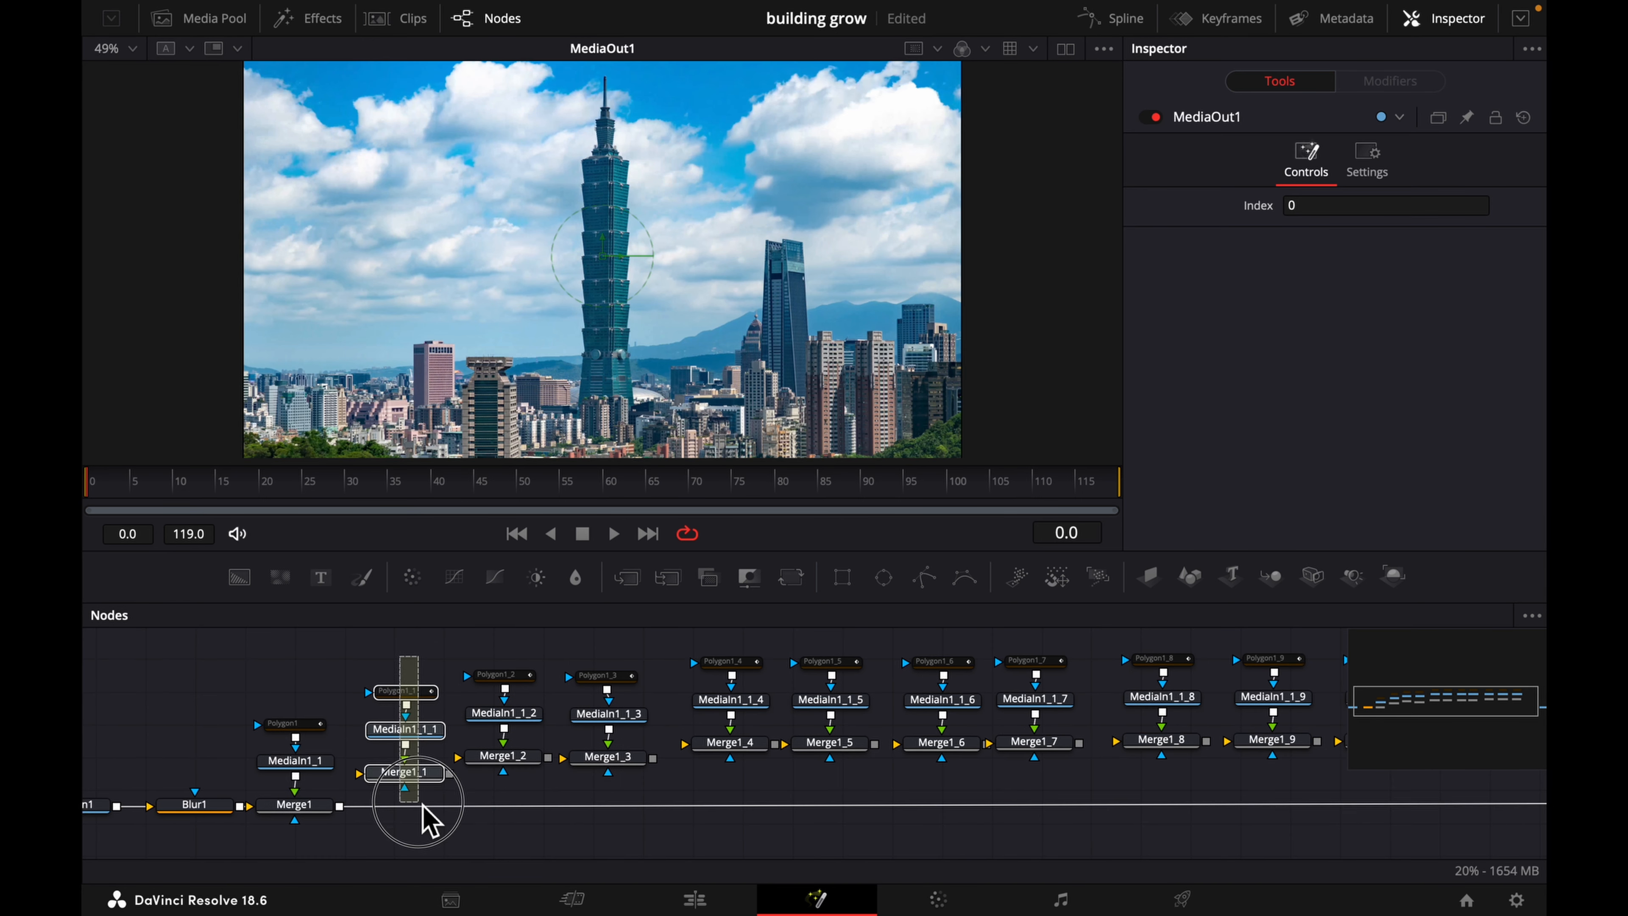
pyautogui.moveTo(529, 759); pyautogui.dragTo(549, 810)
pyautogui.moveTo(637, 759); pyautogui.dragTo(664, 809)
pyautogui.moveTo(753, 746); pyautogui.dragTo(766, 810)
pyautogui.moveTo(853, 749); pyautogui.dragTo(877, 810)
pyautogui.moveTo(899, 646); pyautogui.dragTo(972, 758)
pyautogui.moveTo(967, 748); pyautogui.dragTo(987, 807)
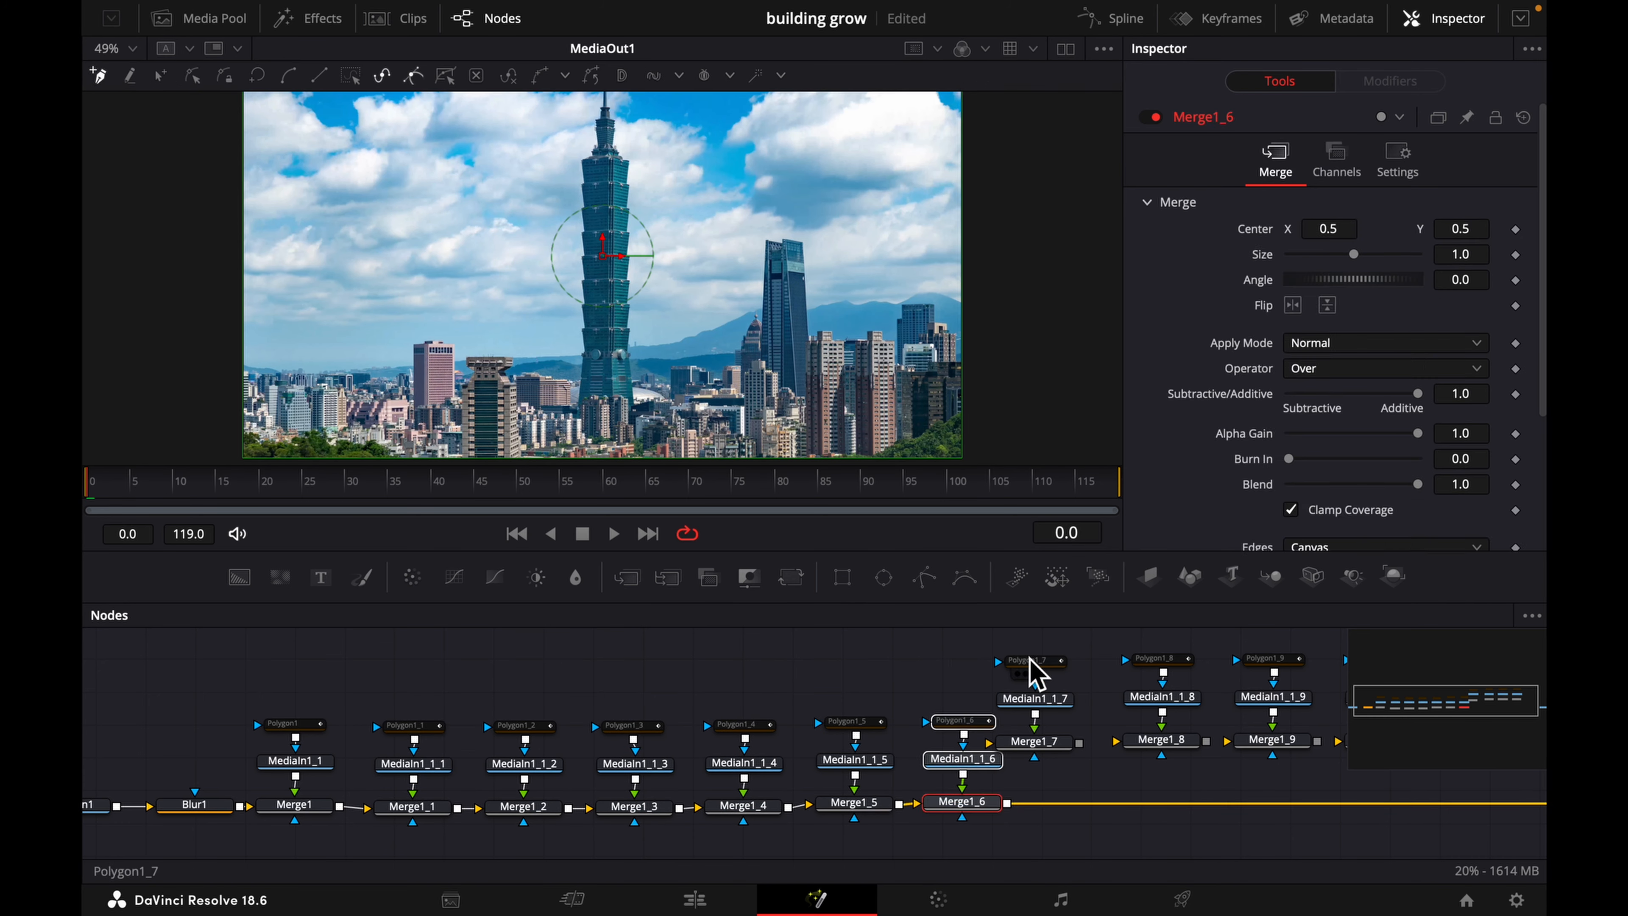
# - Insert the groups of Merge1_7 through Merge1_10 in order into the connection between Merge1_6 and MediaOut1
pyautogui.moveTo(995, 646); pyautogui.dragTo(1064, 759)
pyautogui.moveTo(1055, 744); pyautogui.dragTo(1093, 803)
pyautogui.moveTo(1119, 644); pyautogui.dragTo(1195, 764)
pyautogui.moveTo(1187, 744); pyautogui.dragTo(1210, 807)
pyautogui.moveTo(1229, 646); pyautogui.dragTo(1305, 756)
pyautogui.moveTo(1301, 741); pyautogui.dragTo(1323, 805)
pyautogui.hscroll(4, 1324, 805)
pyautogui.moveTo(1086, 644); pyautogui.dragTo(1162, 756)
pyautogui.moveTo(1148, 740); pyautogui.dragTo(1174, 803)
pyautogui.hscroll(-3, 1082, 737)
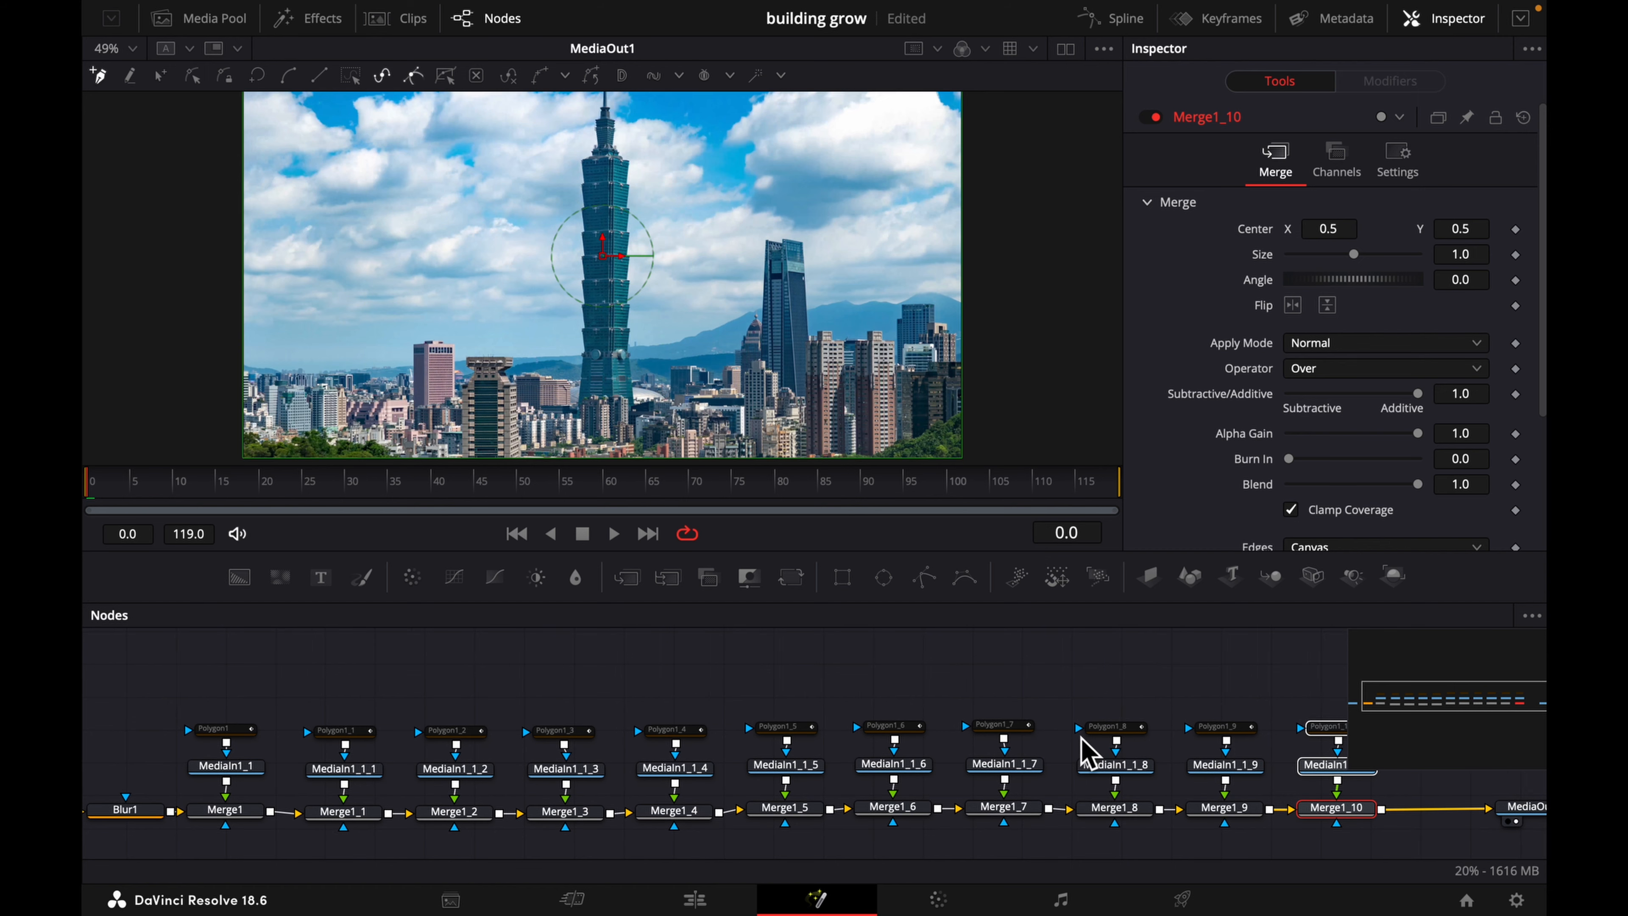
pyautogui.scroll(-2, 1083, 744)
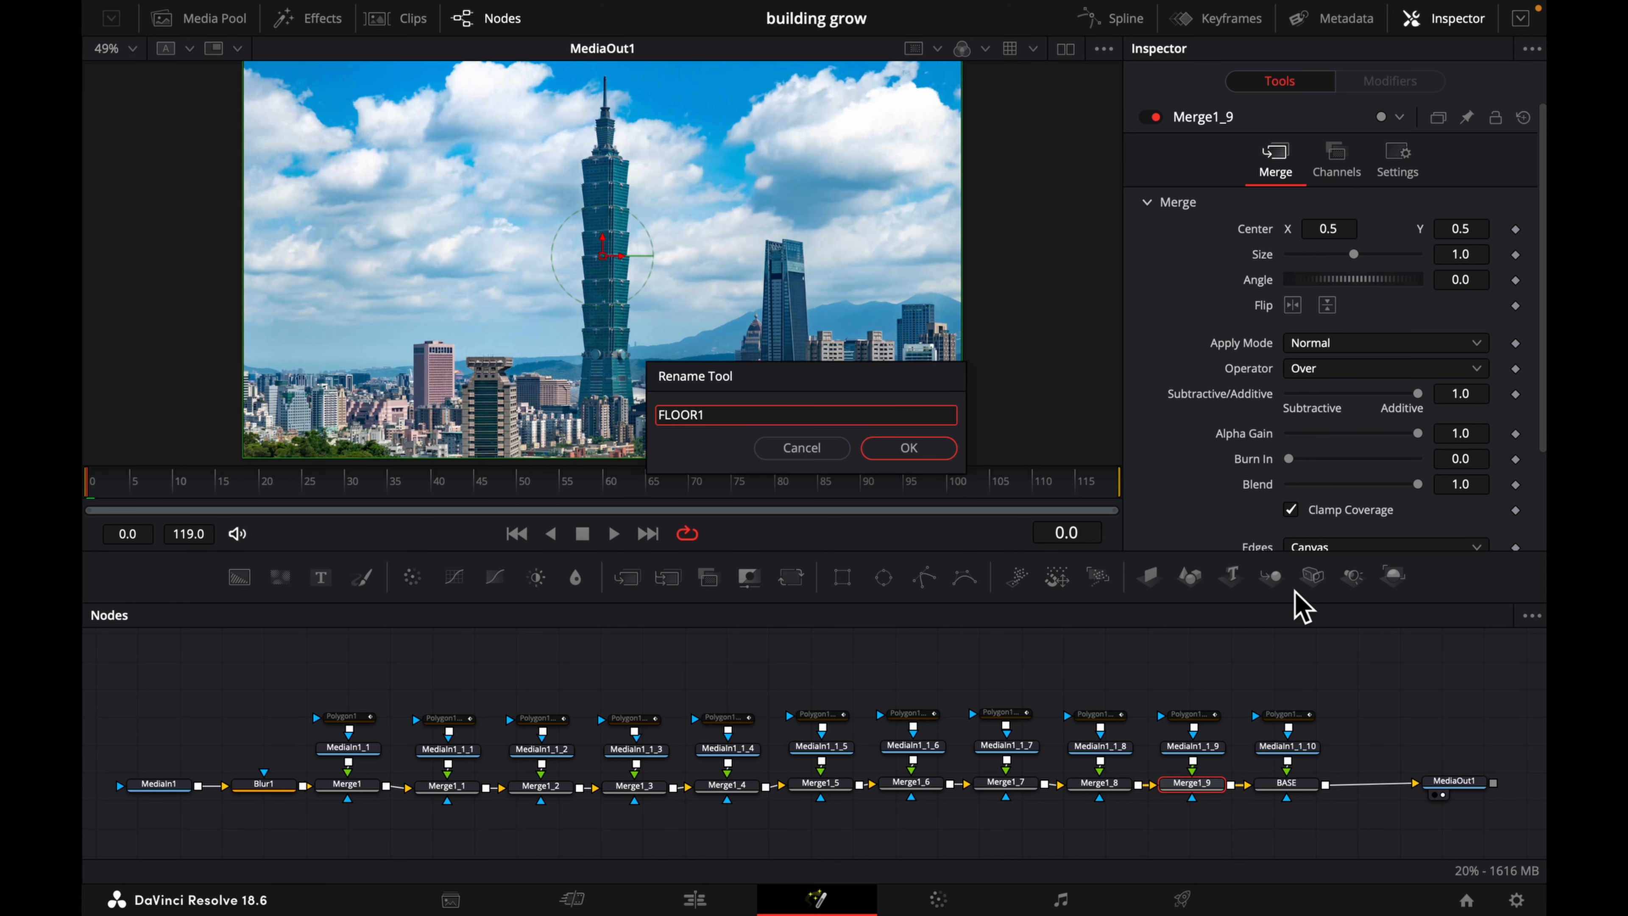
# - Rename the Merge1_10 node as BASE
pyautogui.press('Return')
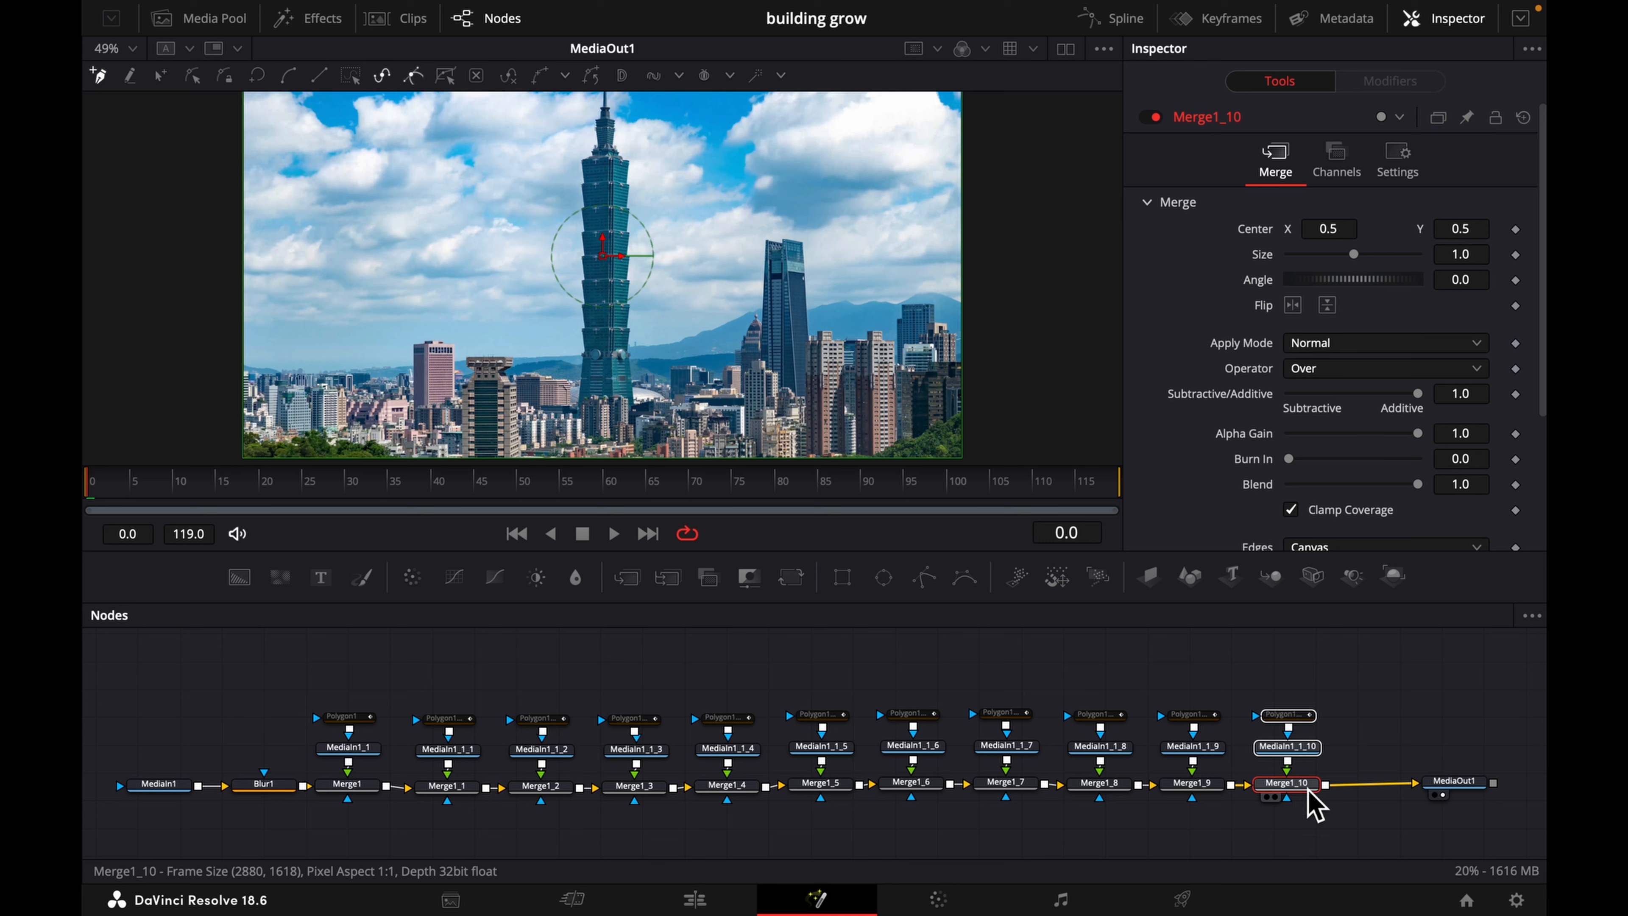
pyautogui.rightClick(1308, 794)
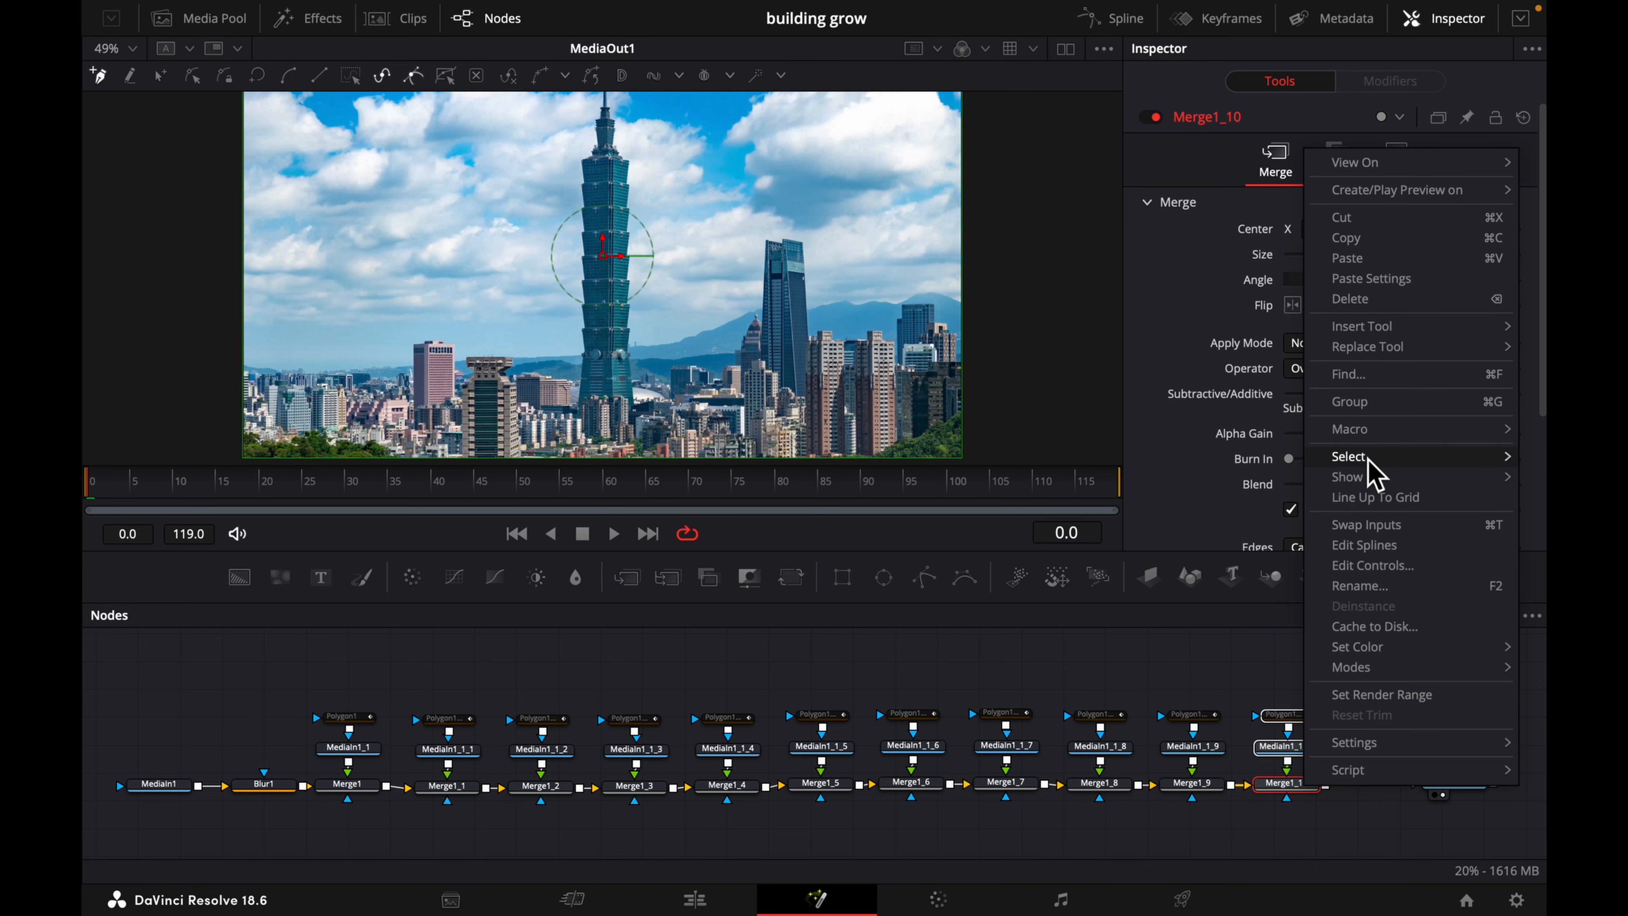
pyautogui.click(1407, 587)
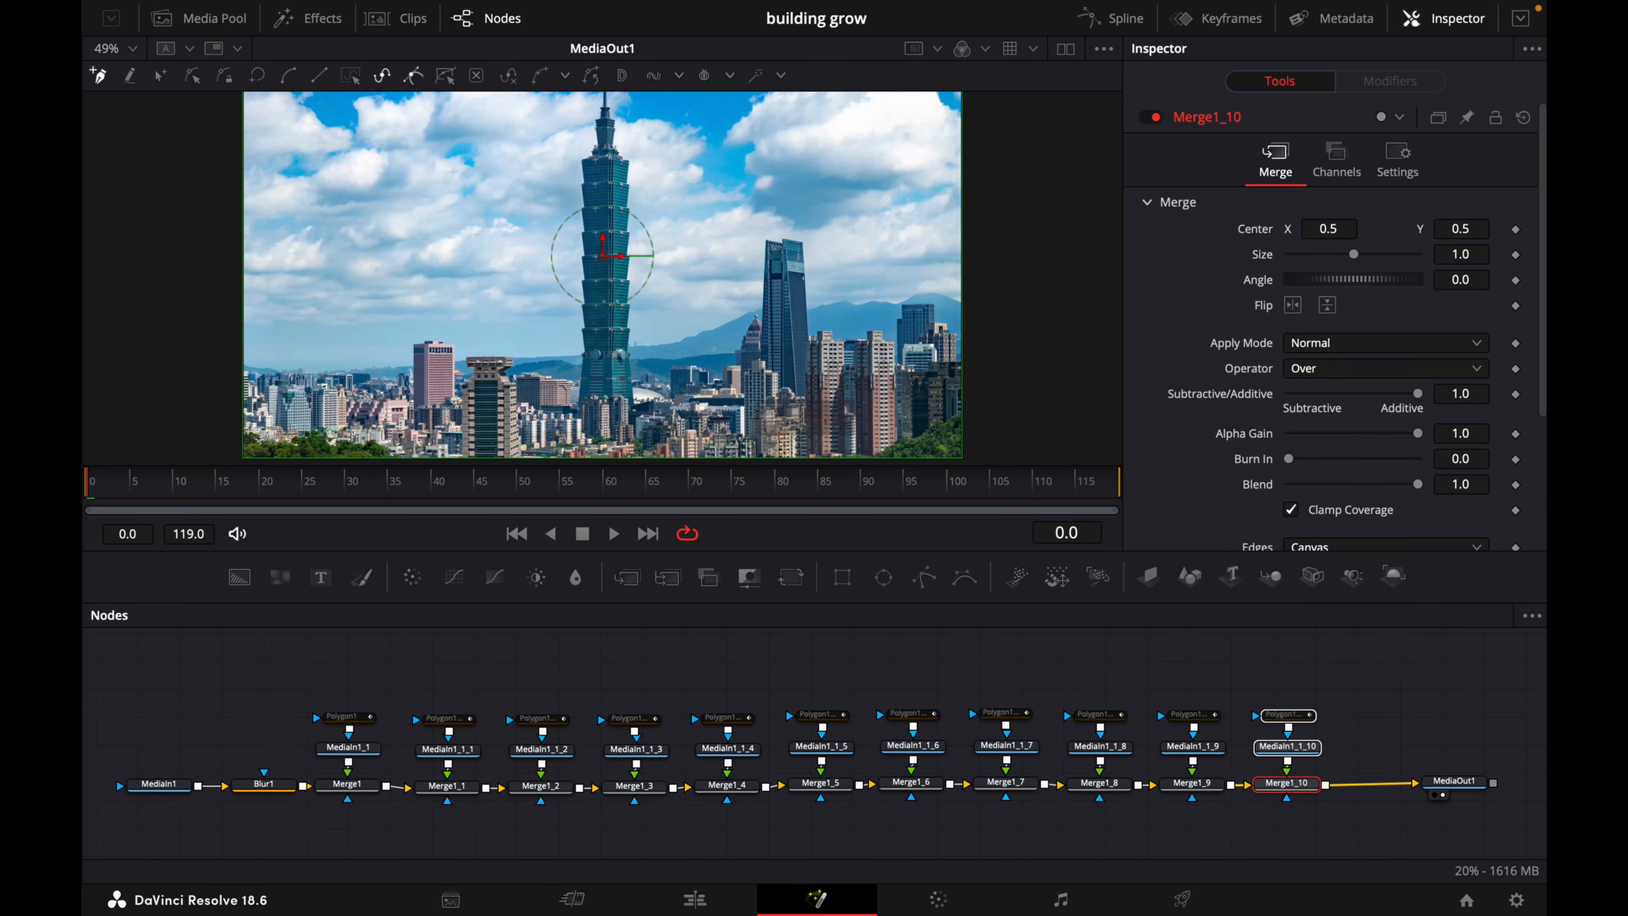
pyautogui.write('B')
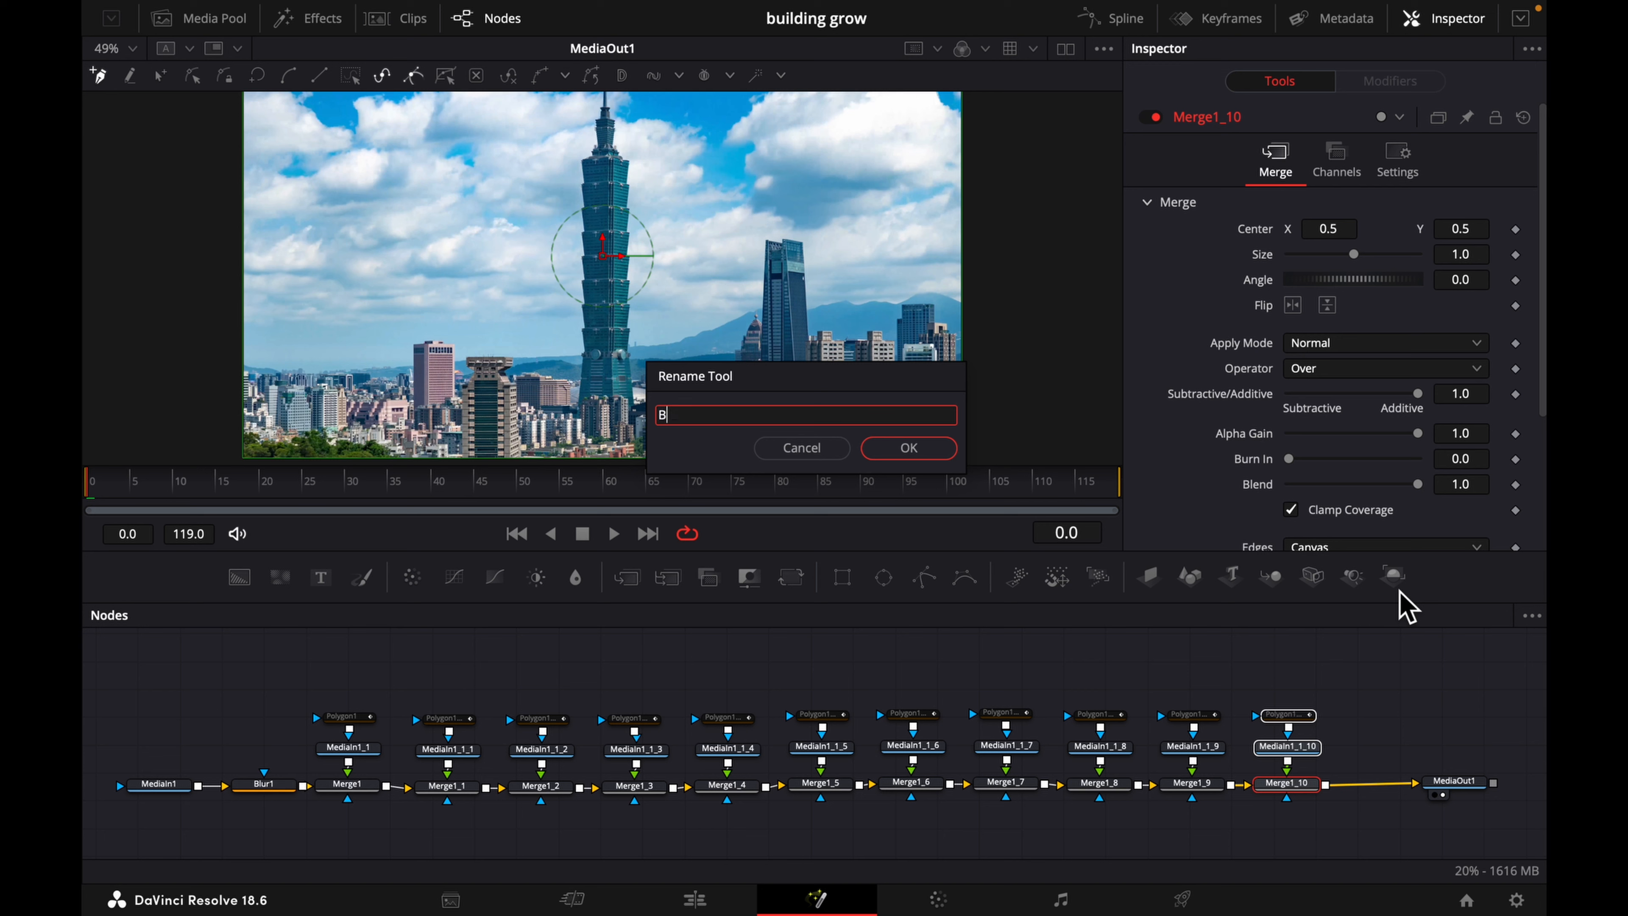
pyautogui.write('ASE')
pyautogui.press('Return')
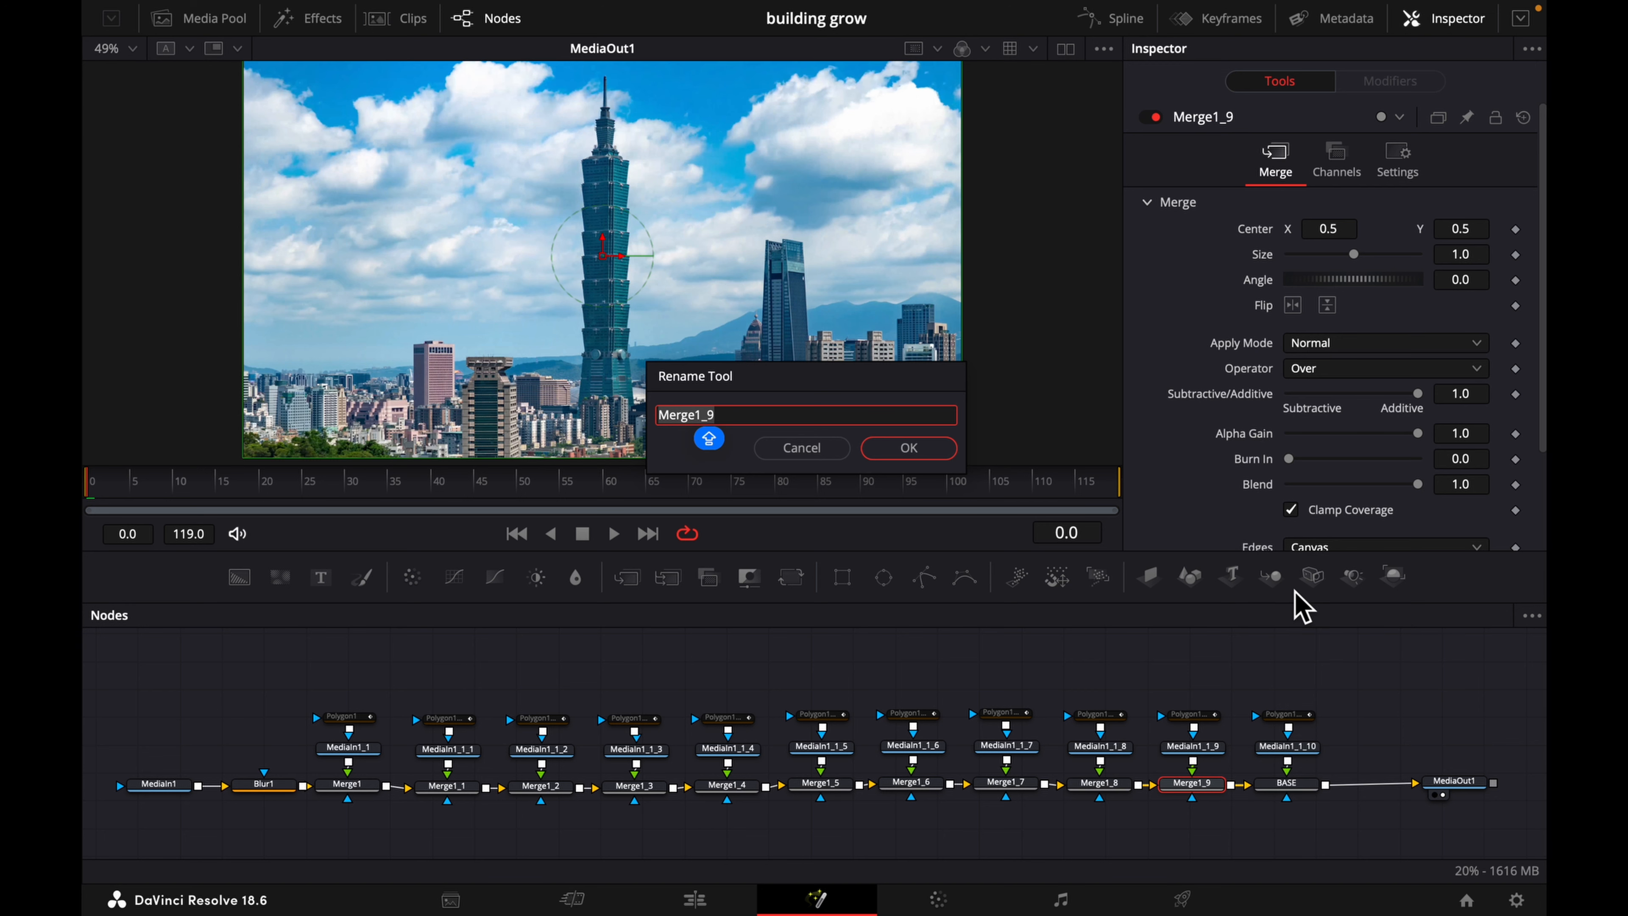
# - Rename Merge1_9, Merge1_8, Merge1_7 and Merge1_6 as FLOOR1, FLOOR2, FLOOR3 and FLOOR4
pyautogui.write('FLOOR1')
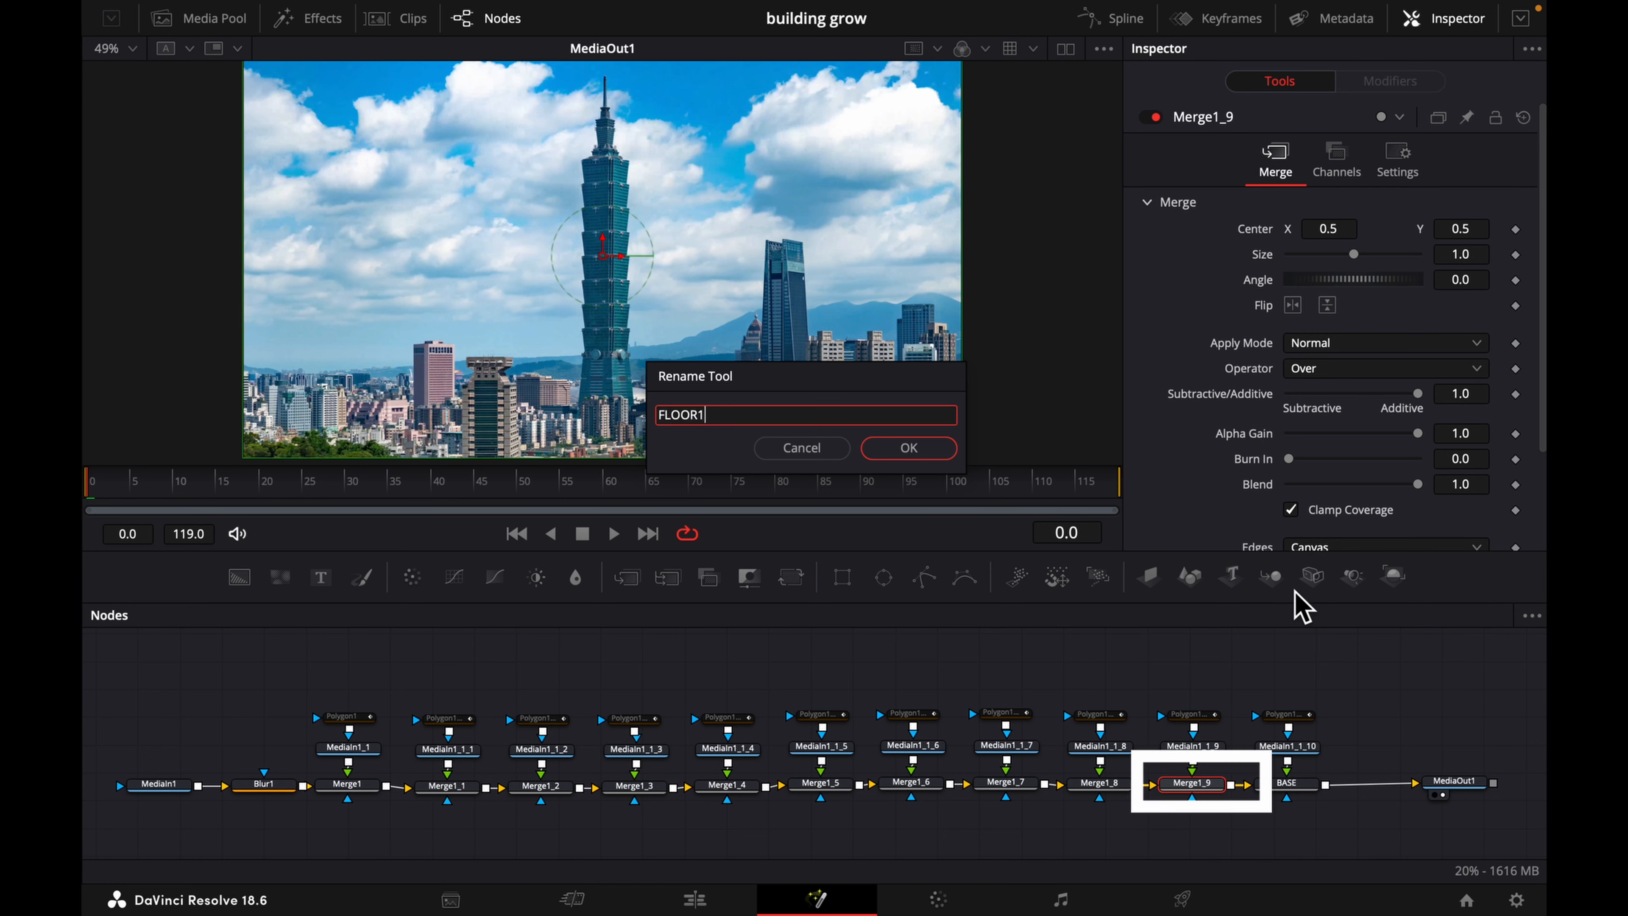
pyautogui.press('Return')
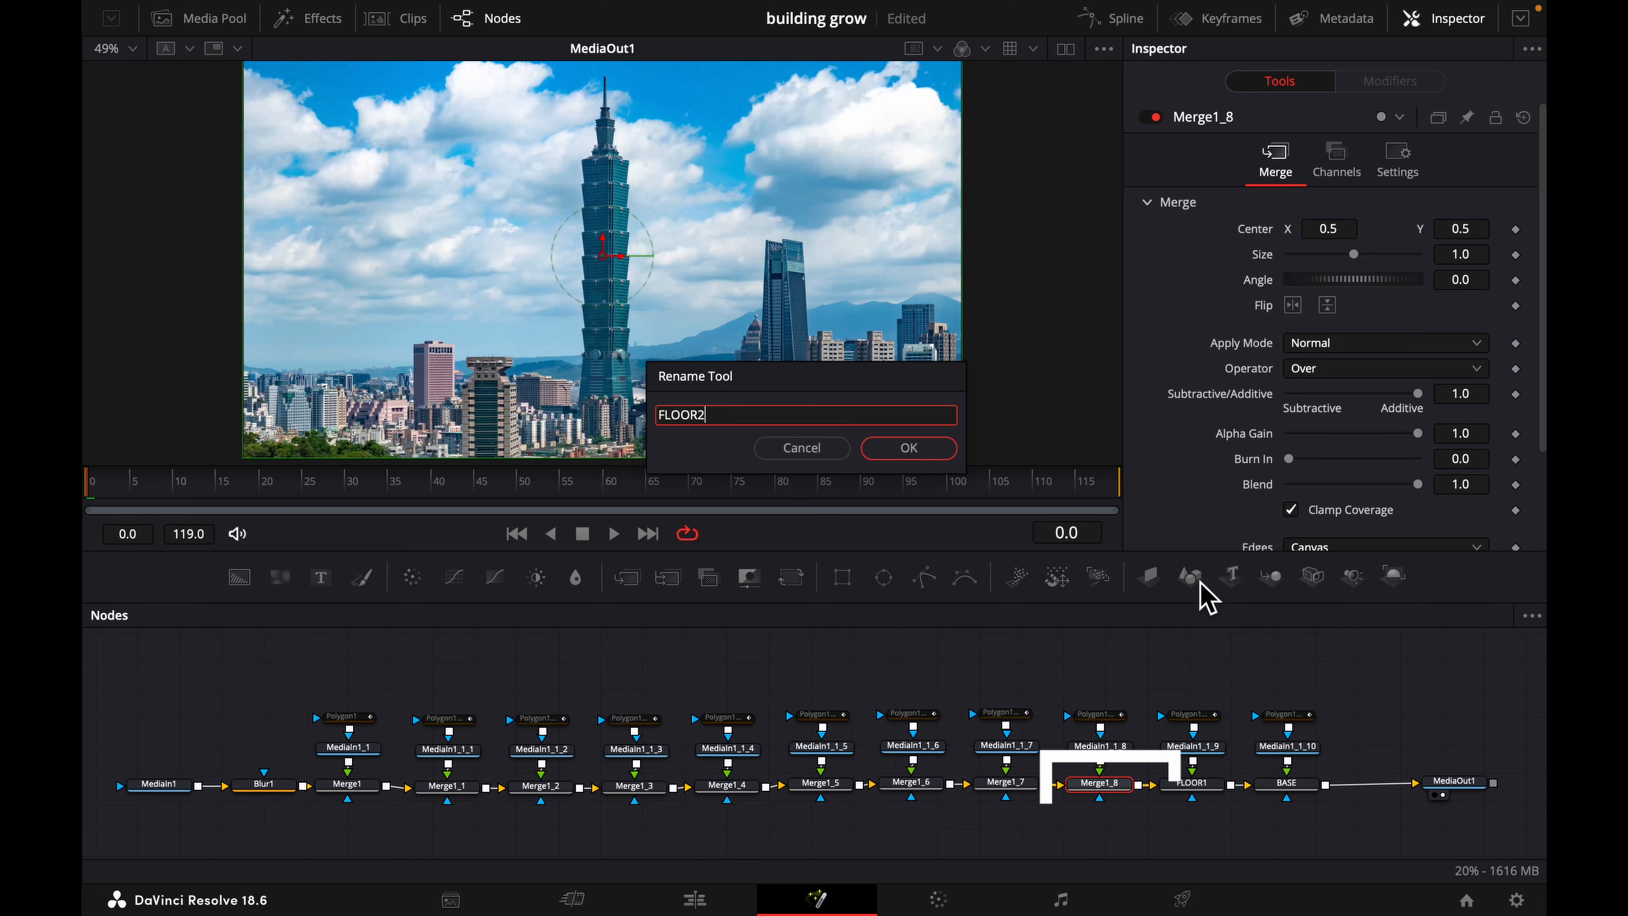
pyautogui.press('Return')
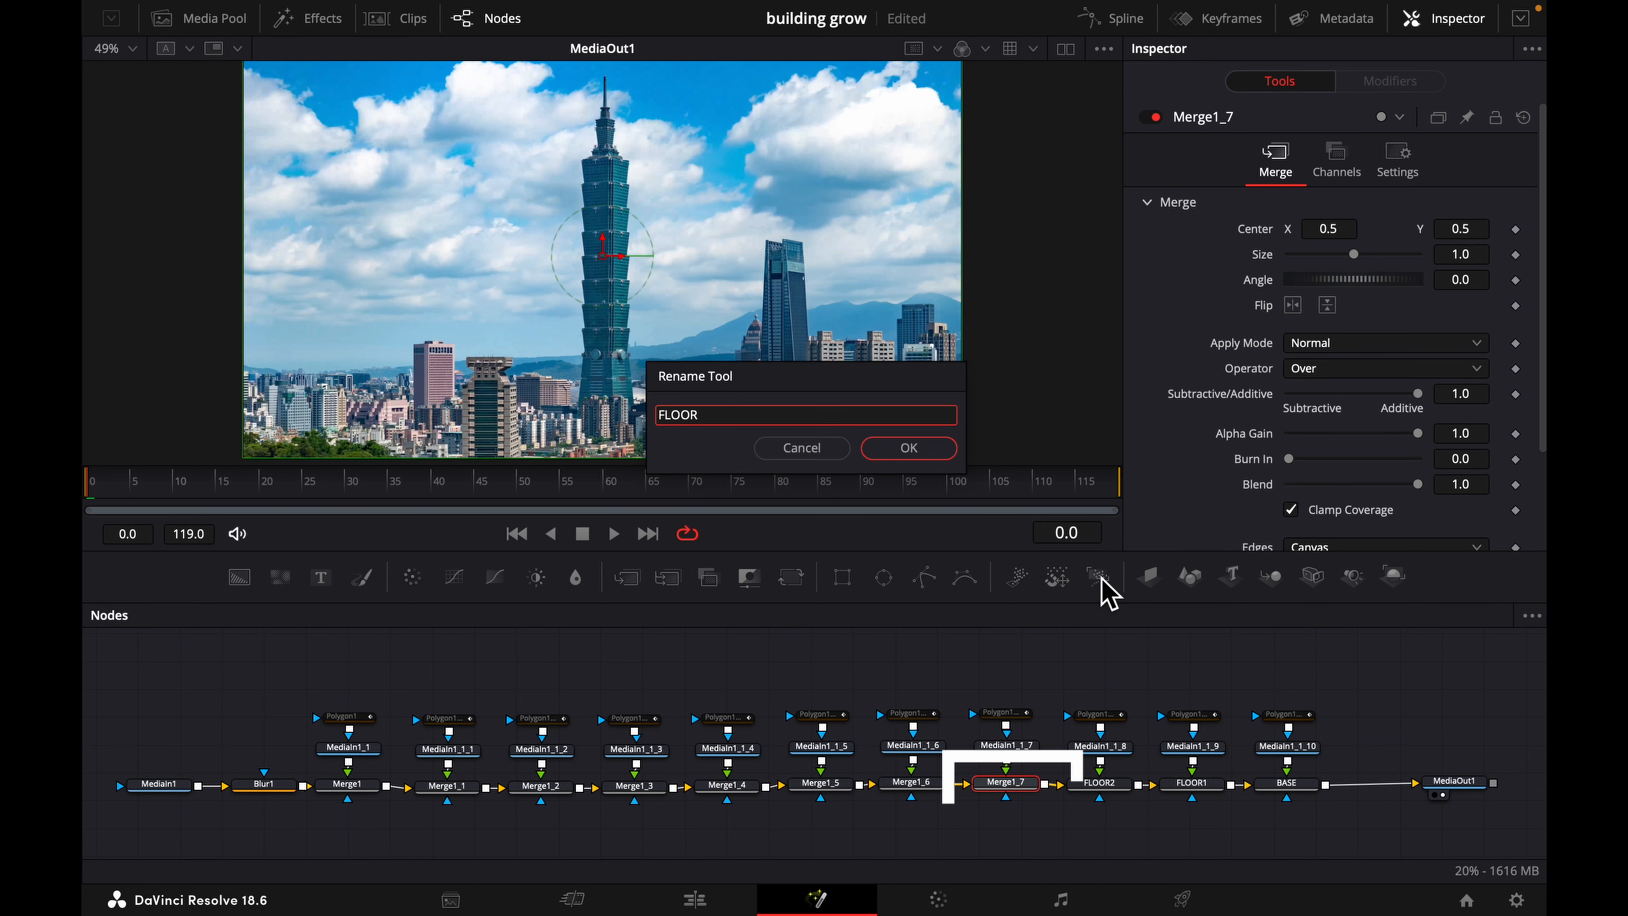
pyautogui.write('3')
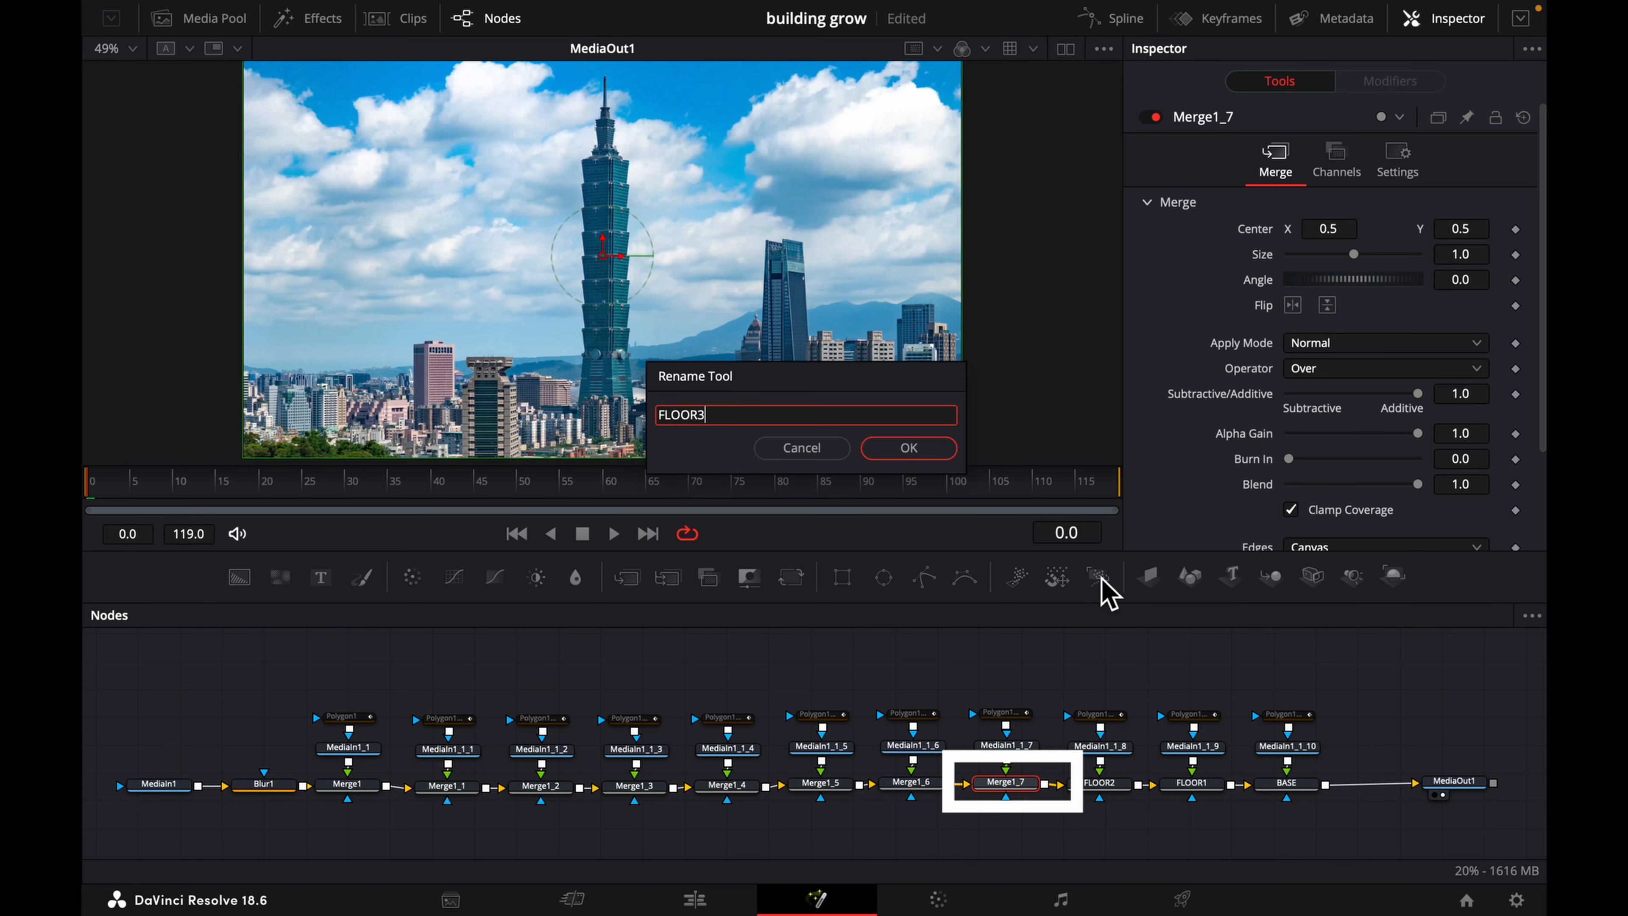
pyautogui.press('Return')
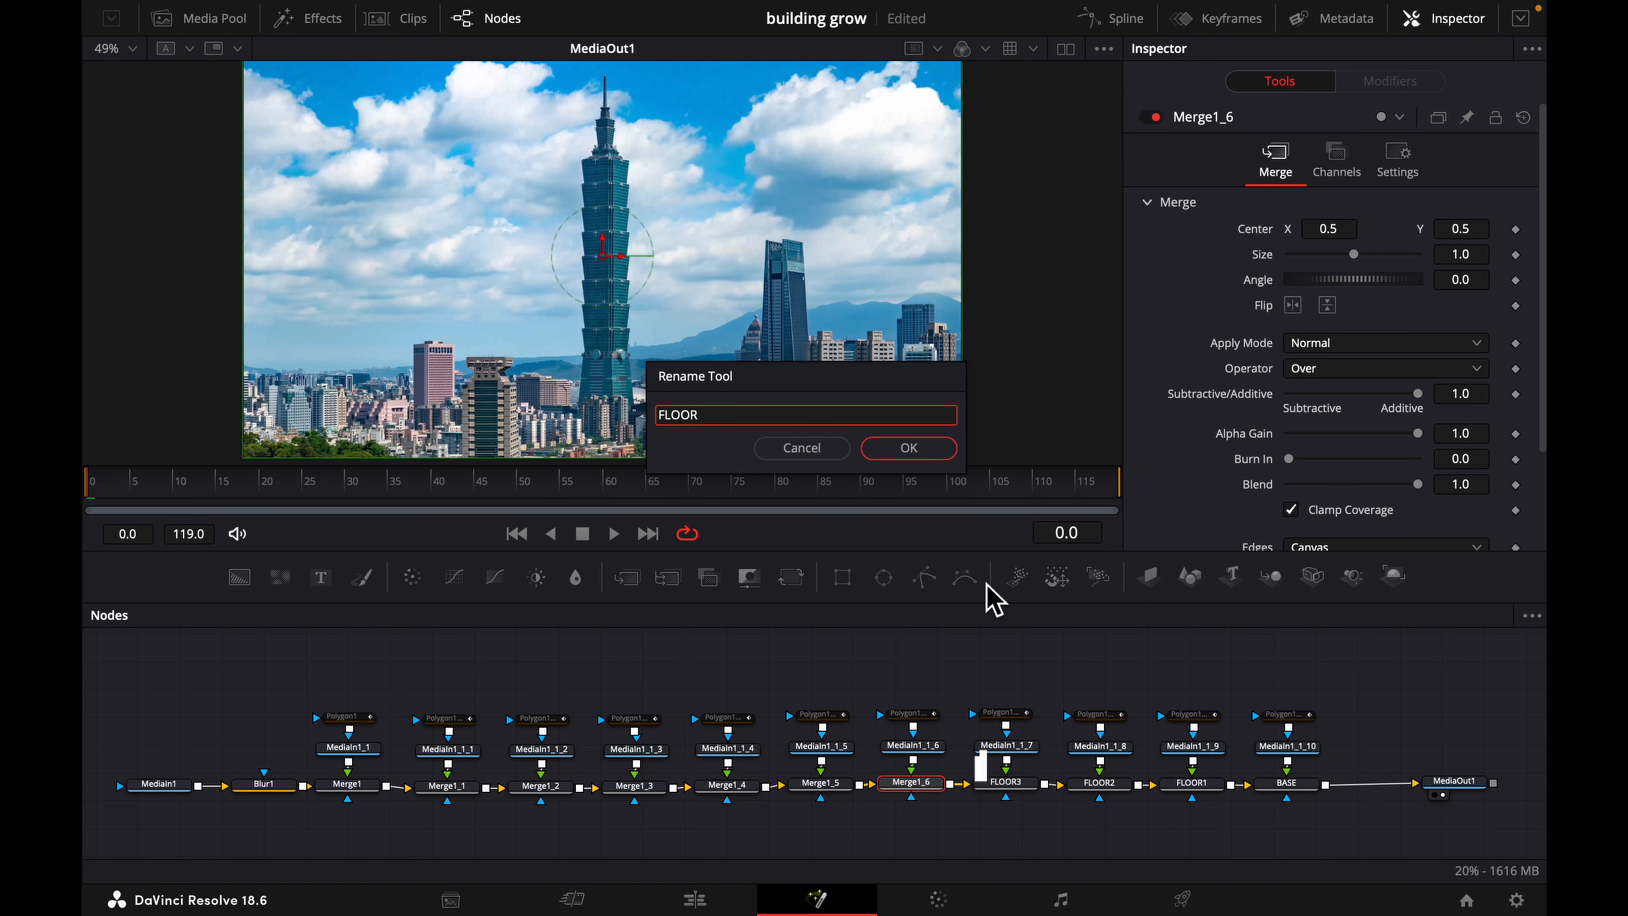
pyautogui.write('4')
pyautogui.press('Return')
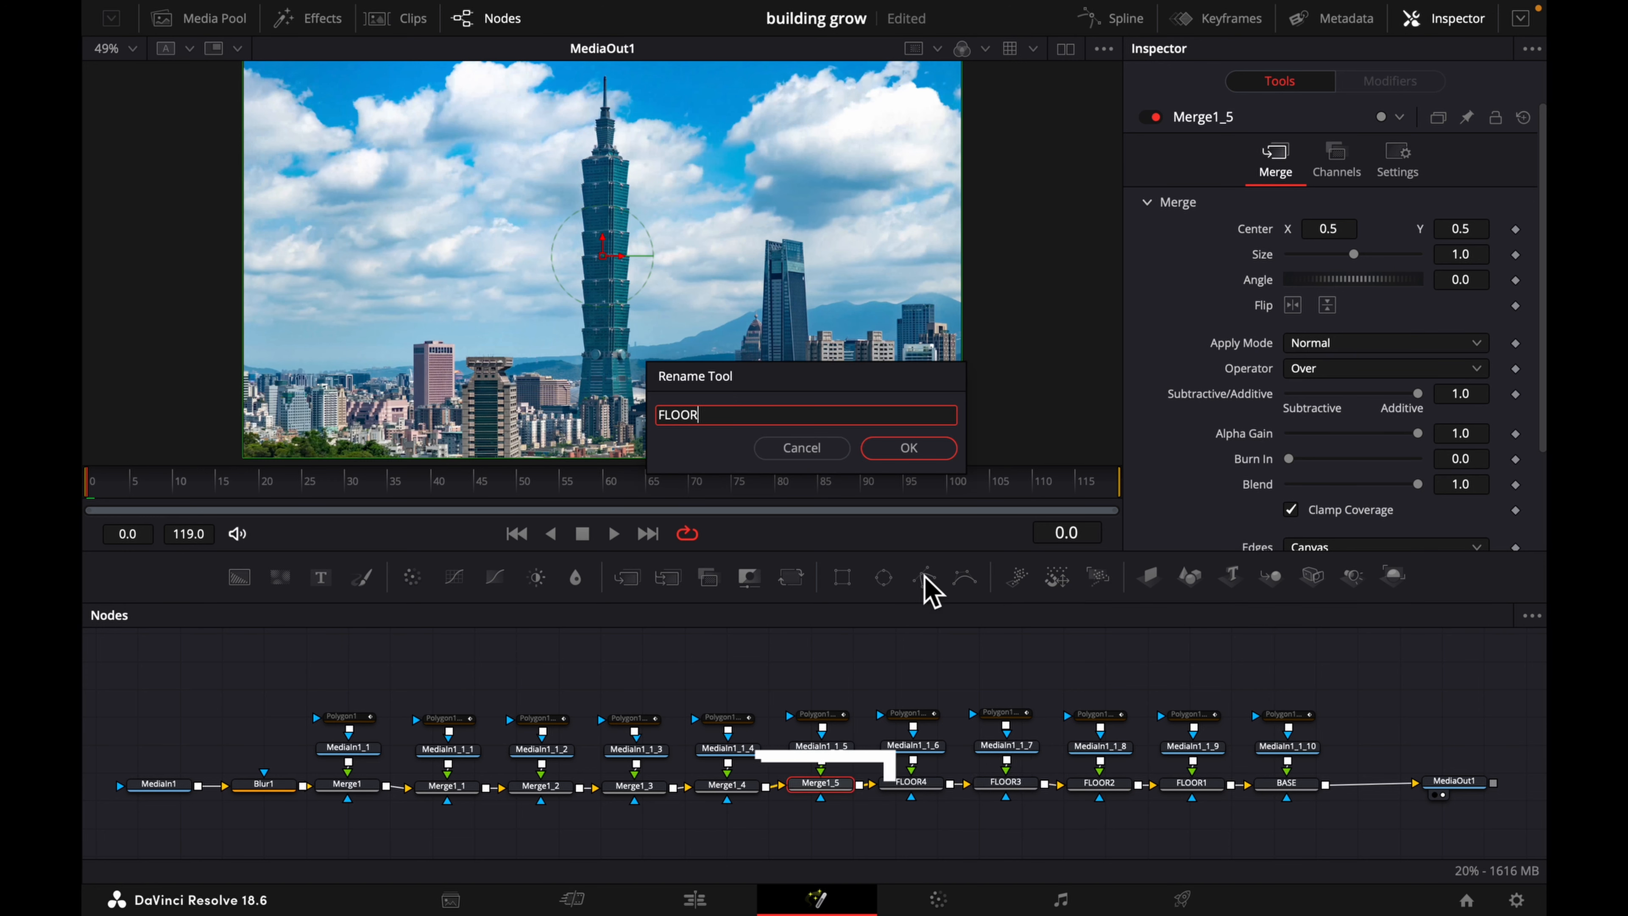
# - Rename the four merge nodes directly upstream of FLOOR4, starting at Merge1_5, as FLOOR5, FLOOR6, FLOOR7 and FLOOR8
pyautogui.write('5')
pyautogui.press('Return')
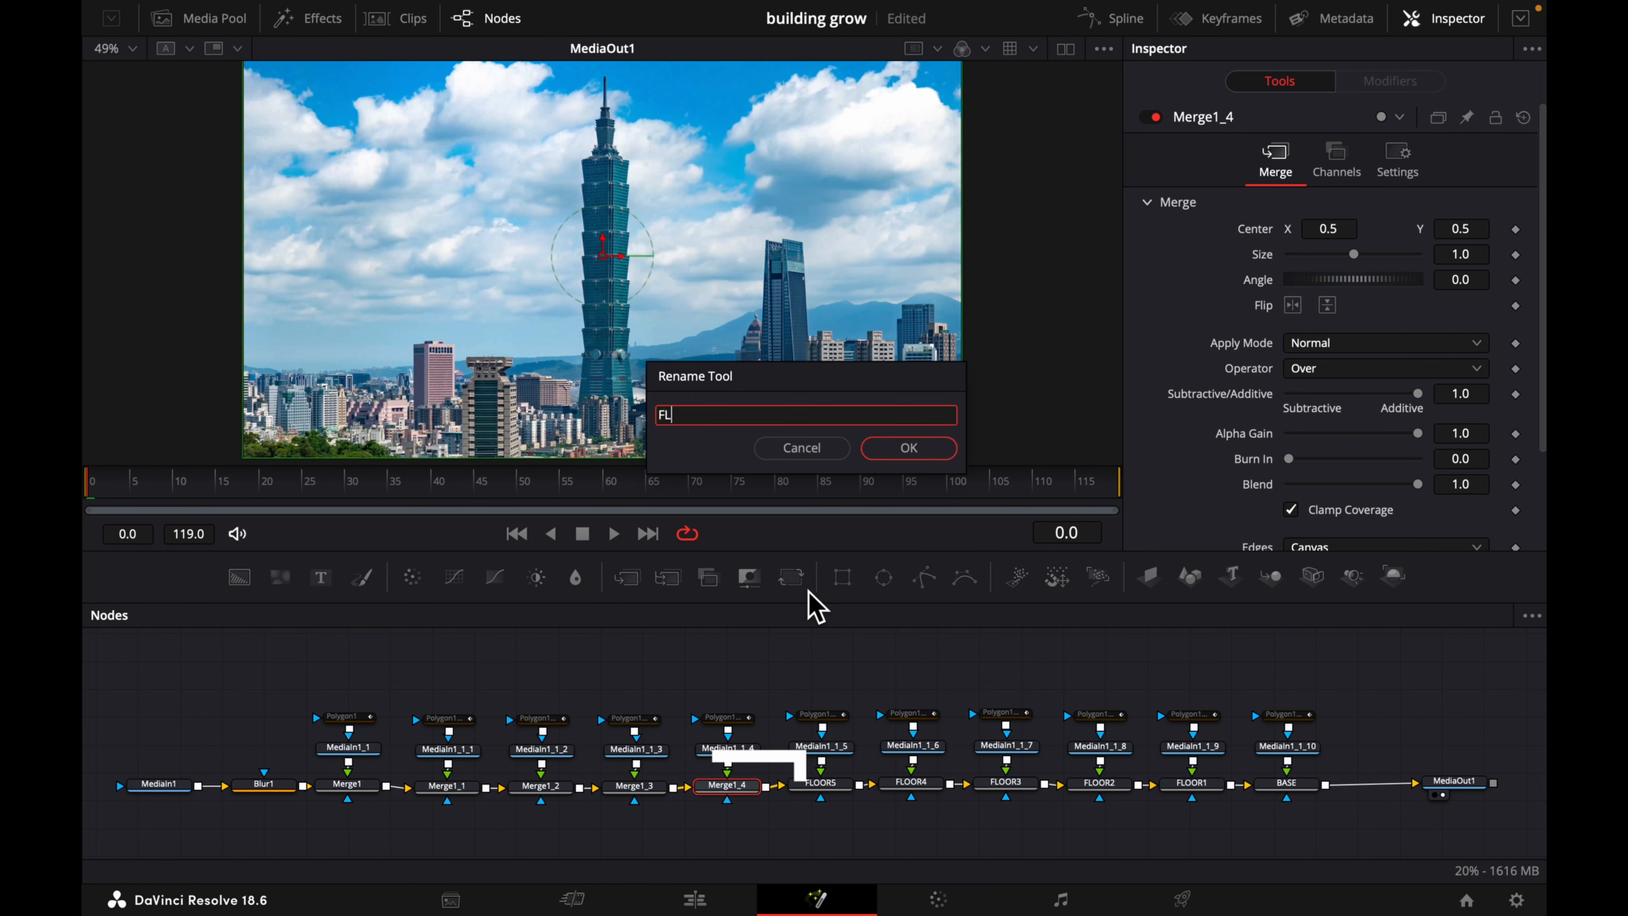
pyautogui.write('OOR6')
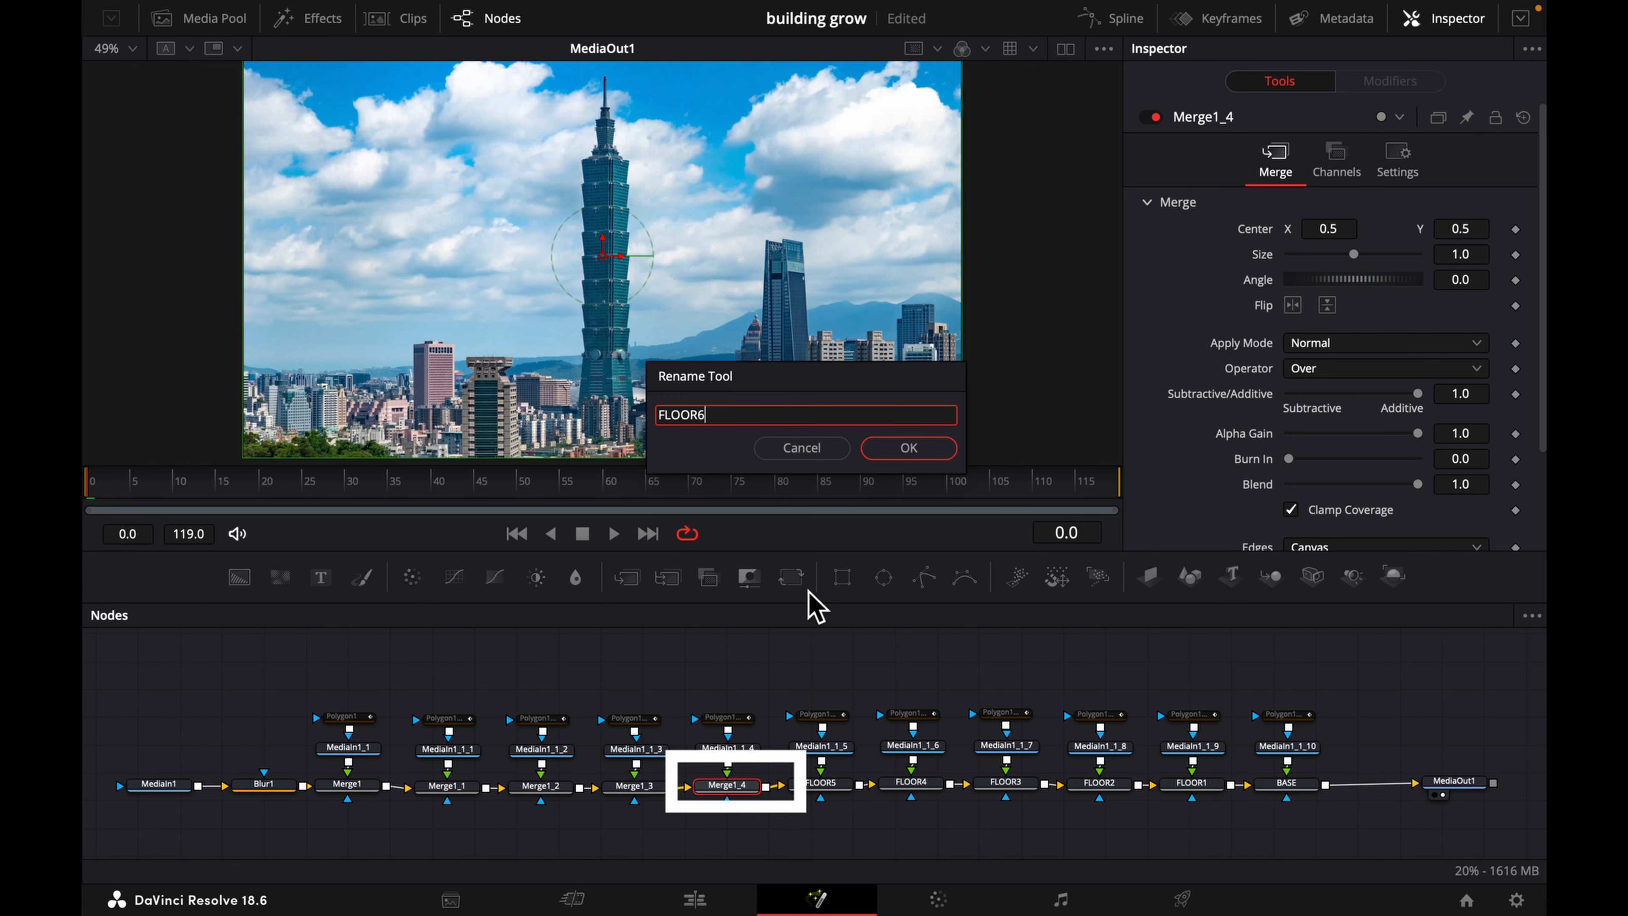
pyautogui.press('Return')
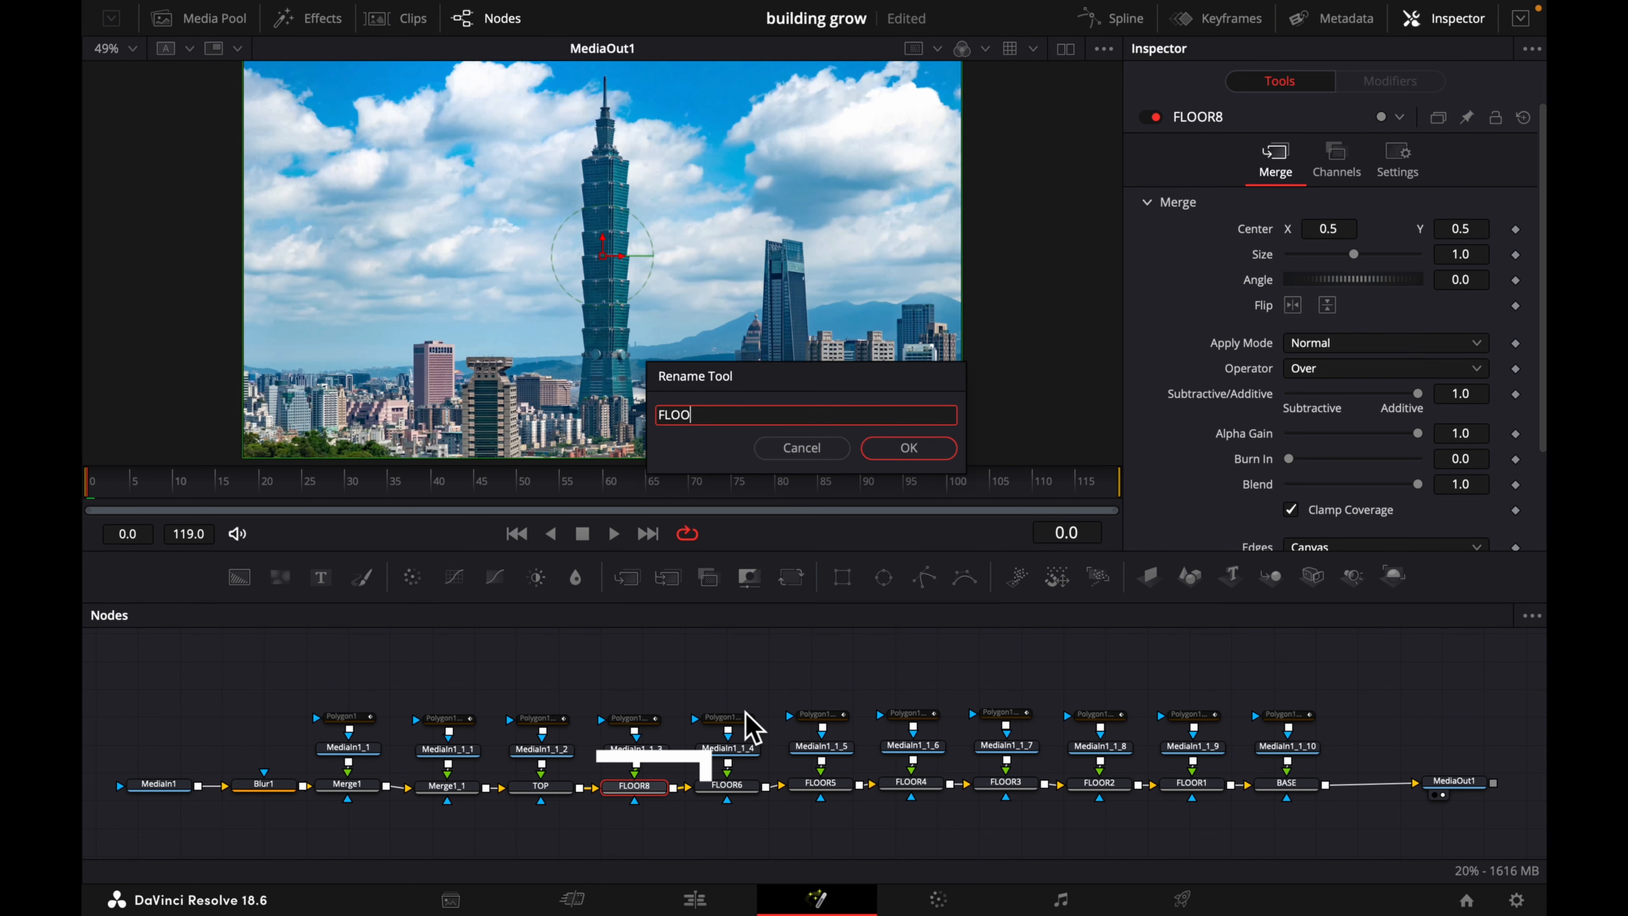
pyautogui.write('R7')
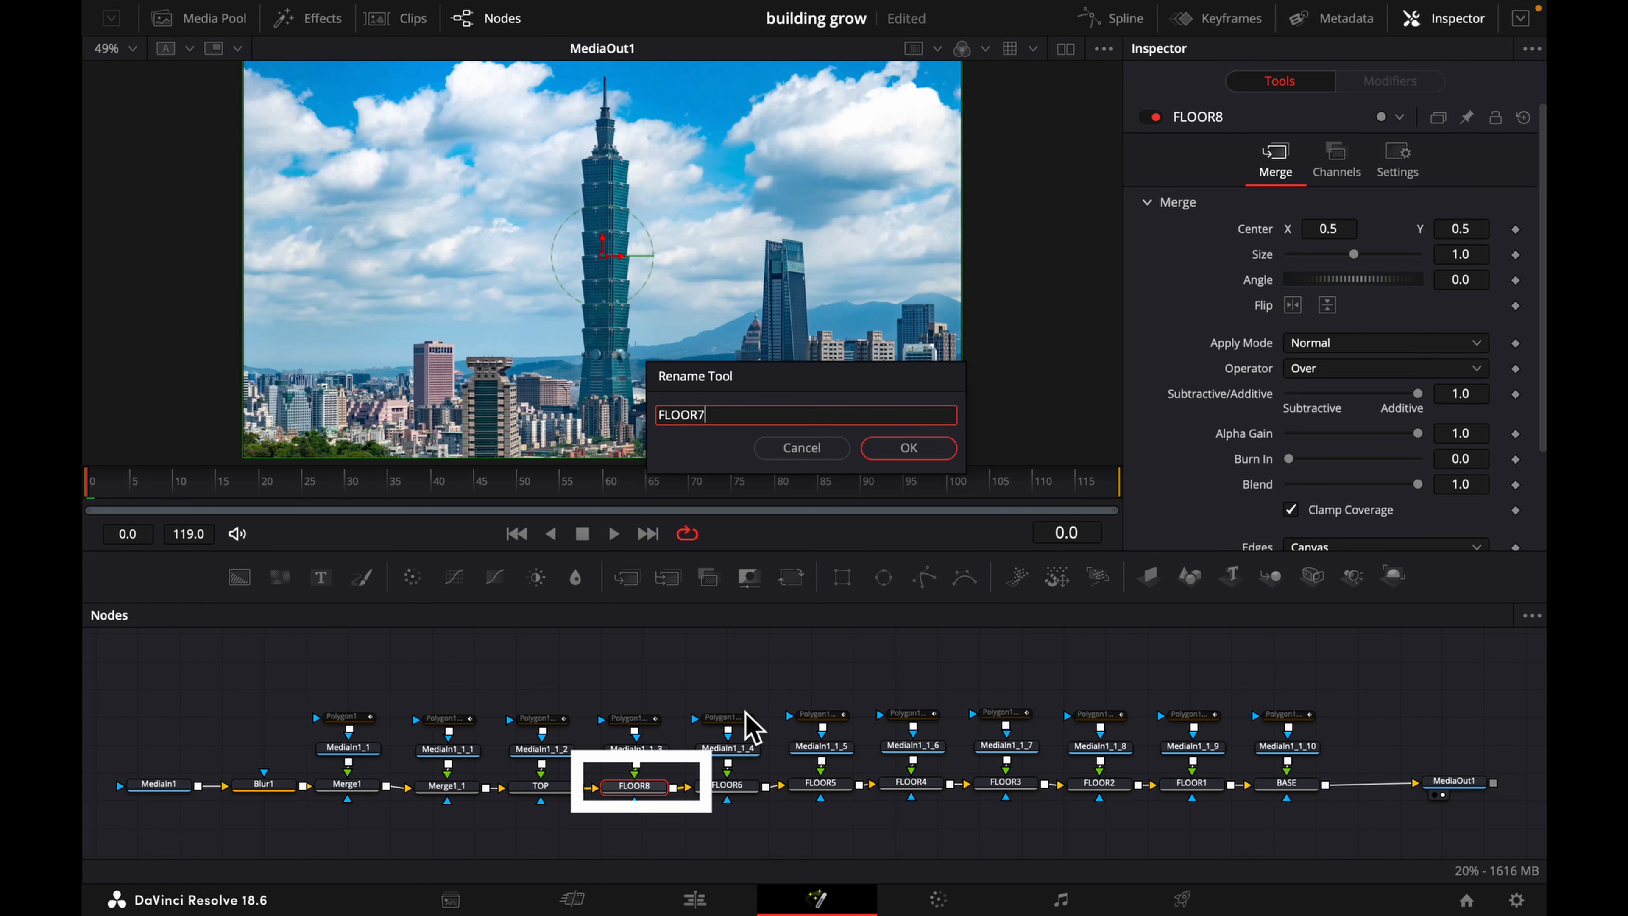
pyautogui.press('Return')
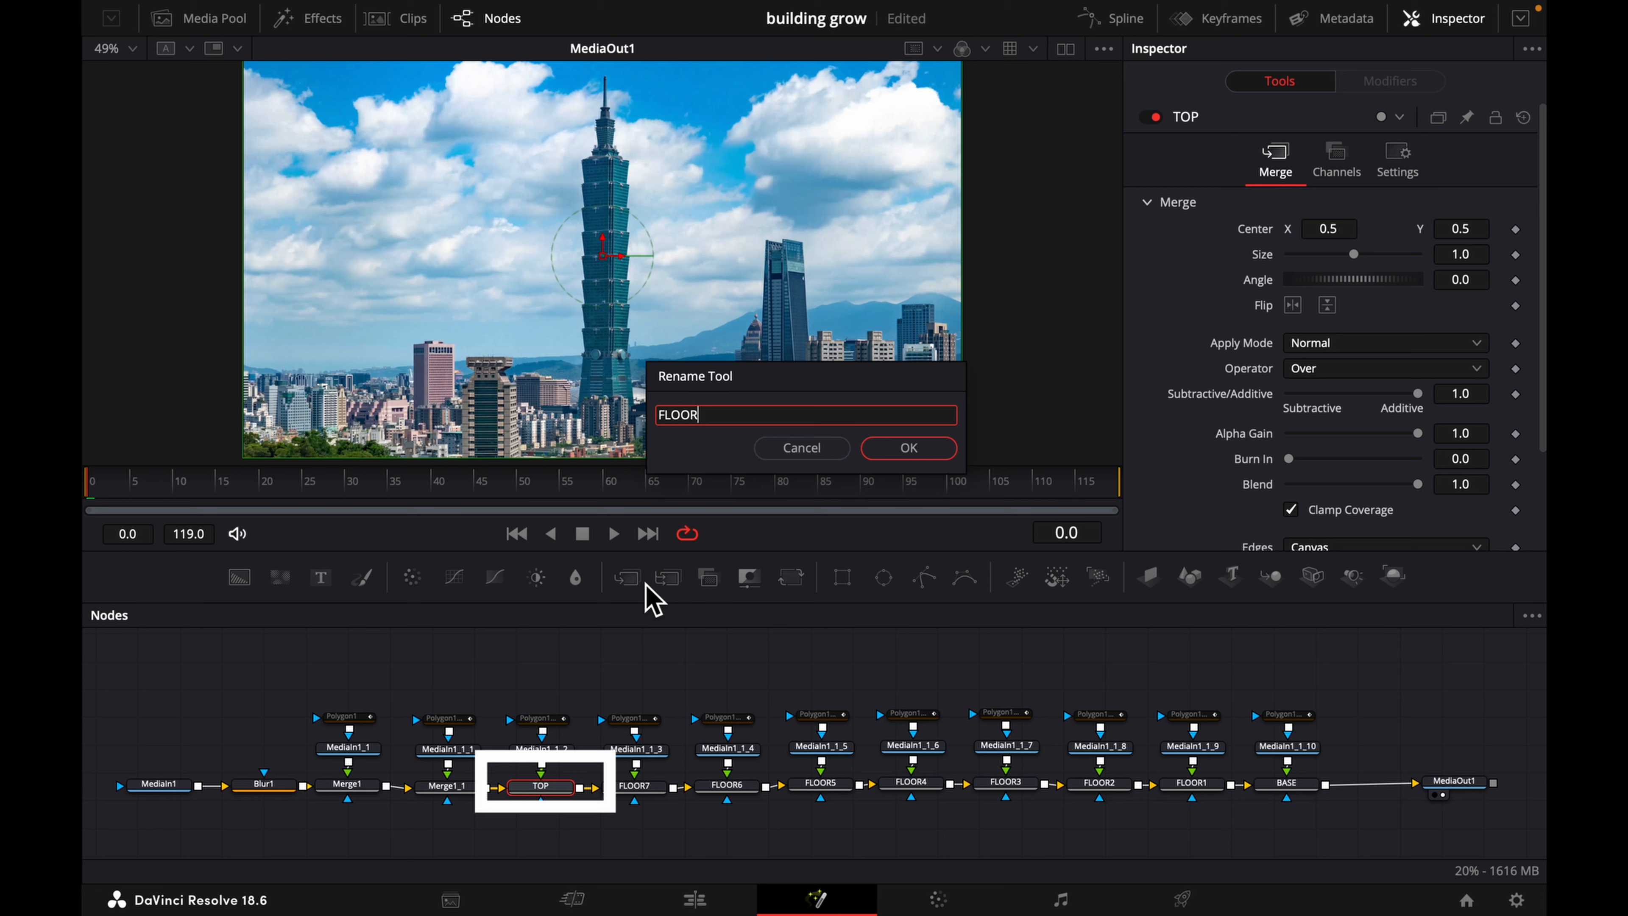
pyautogui.press('Return')
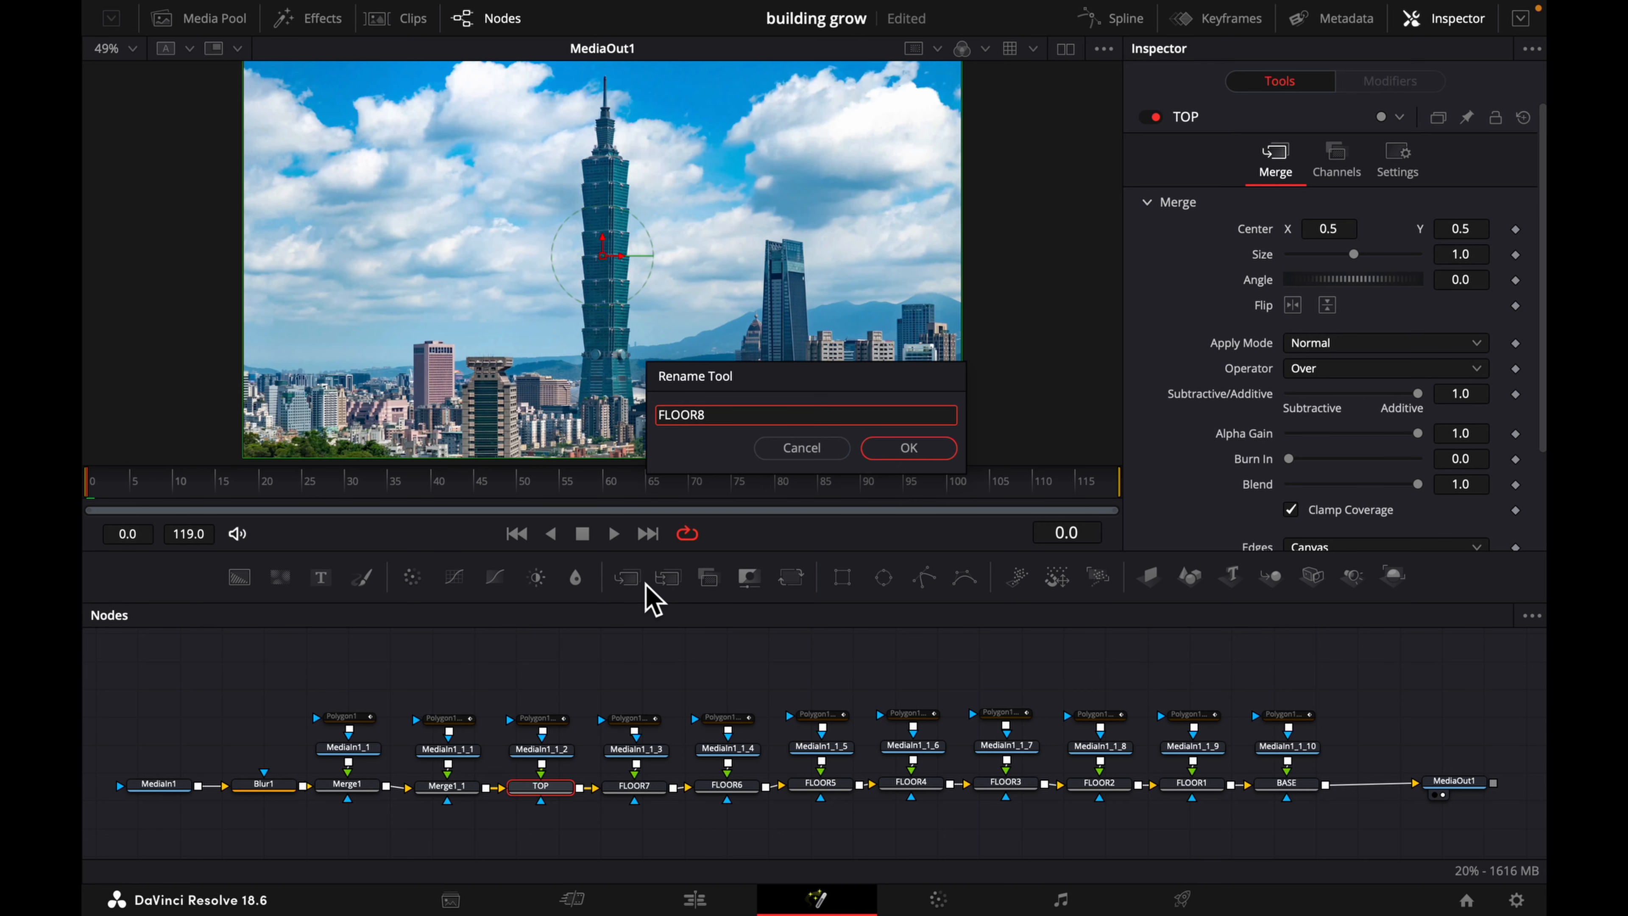
# - Confirm the FLOOR8 name and rename the Merge1 node directly after Blur1 as TOP
pyautogui.press('Return')
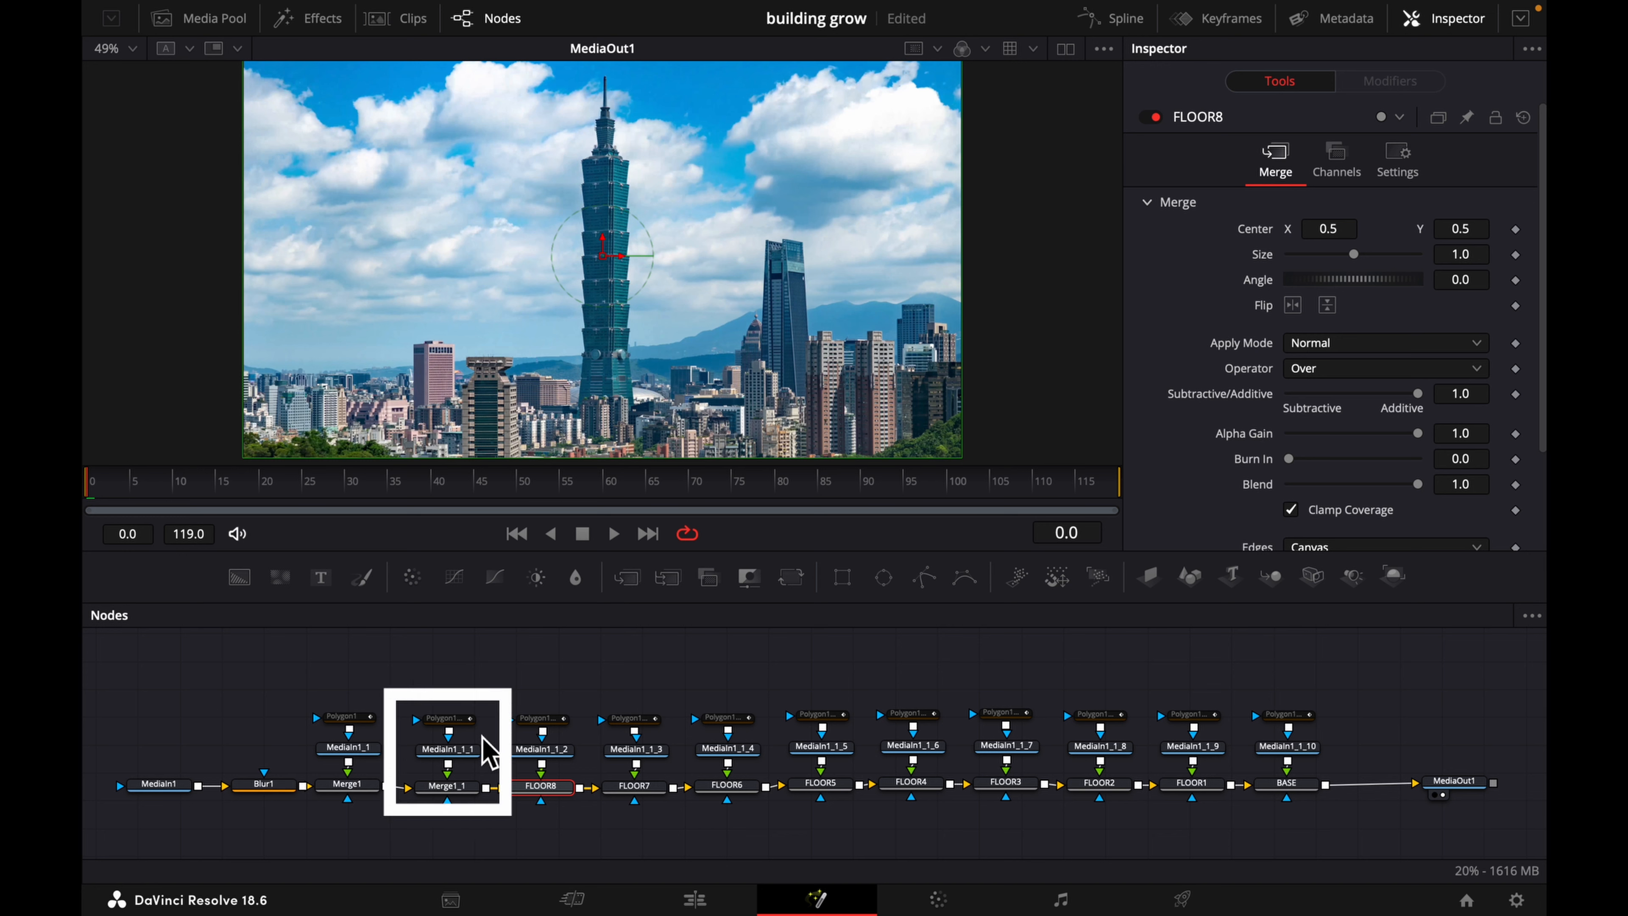
pyautogui.click(347, 784)
pyautogui.rightClick(346, 785)
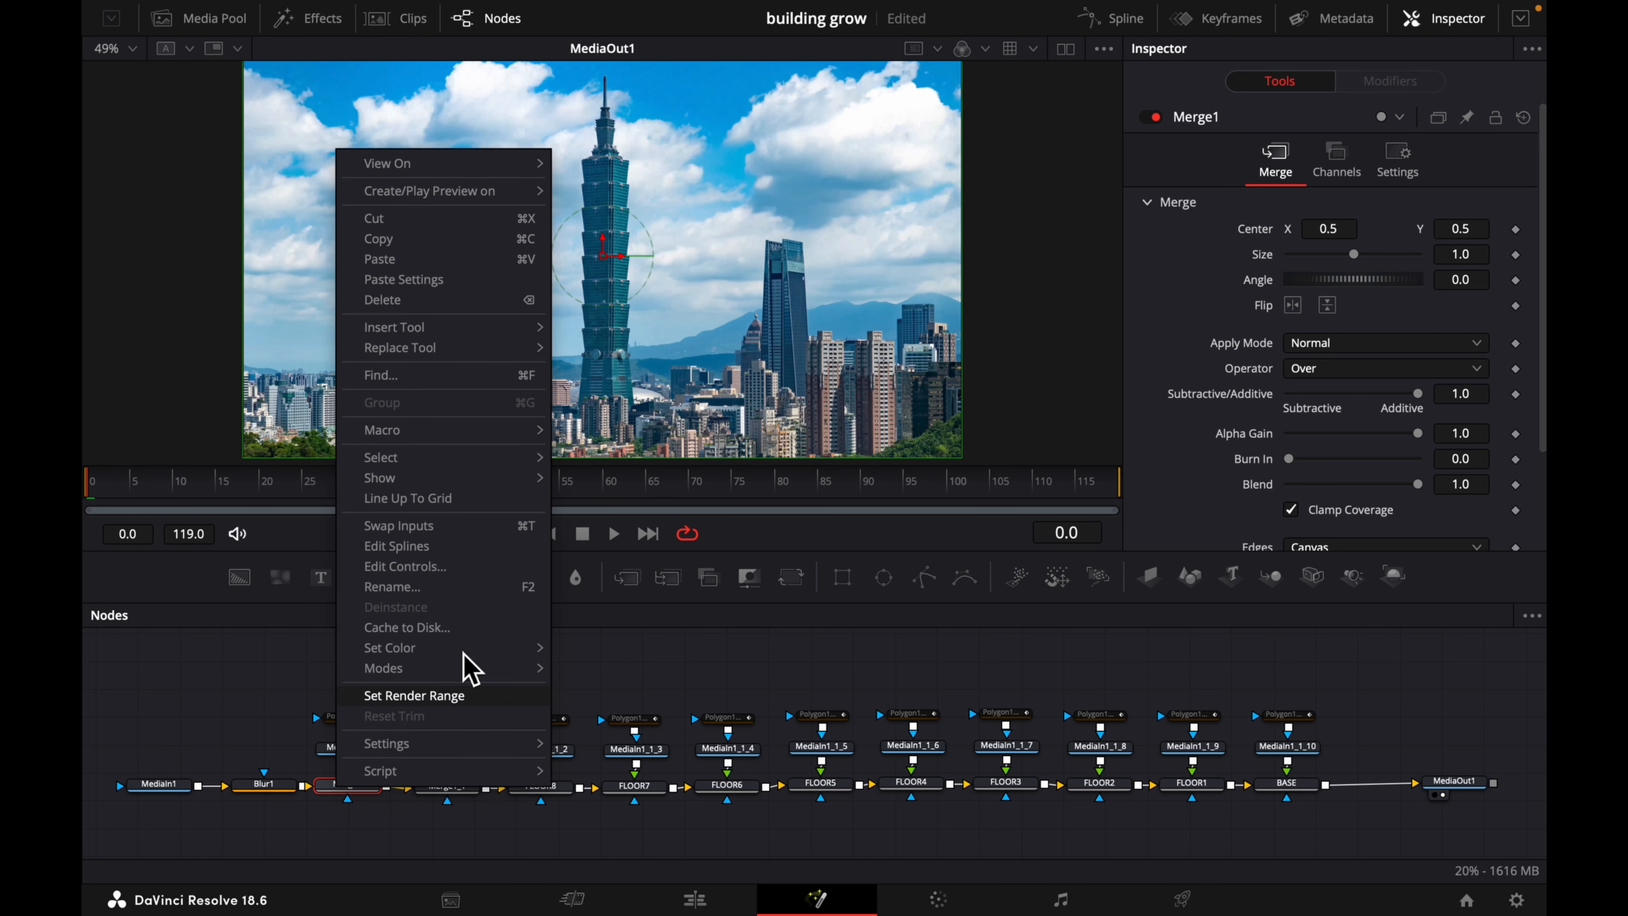
pyautogui.click(449, 586)
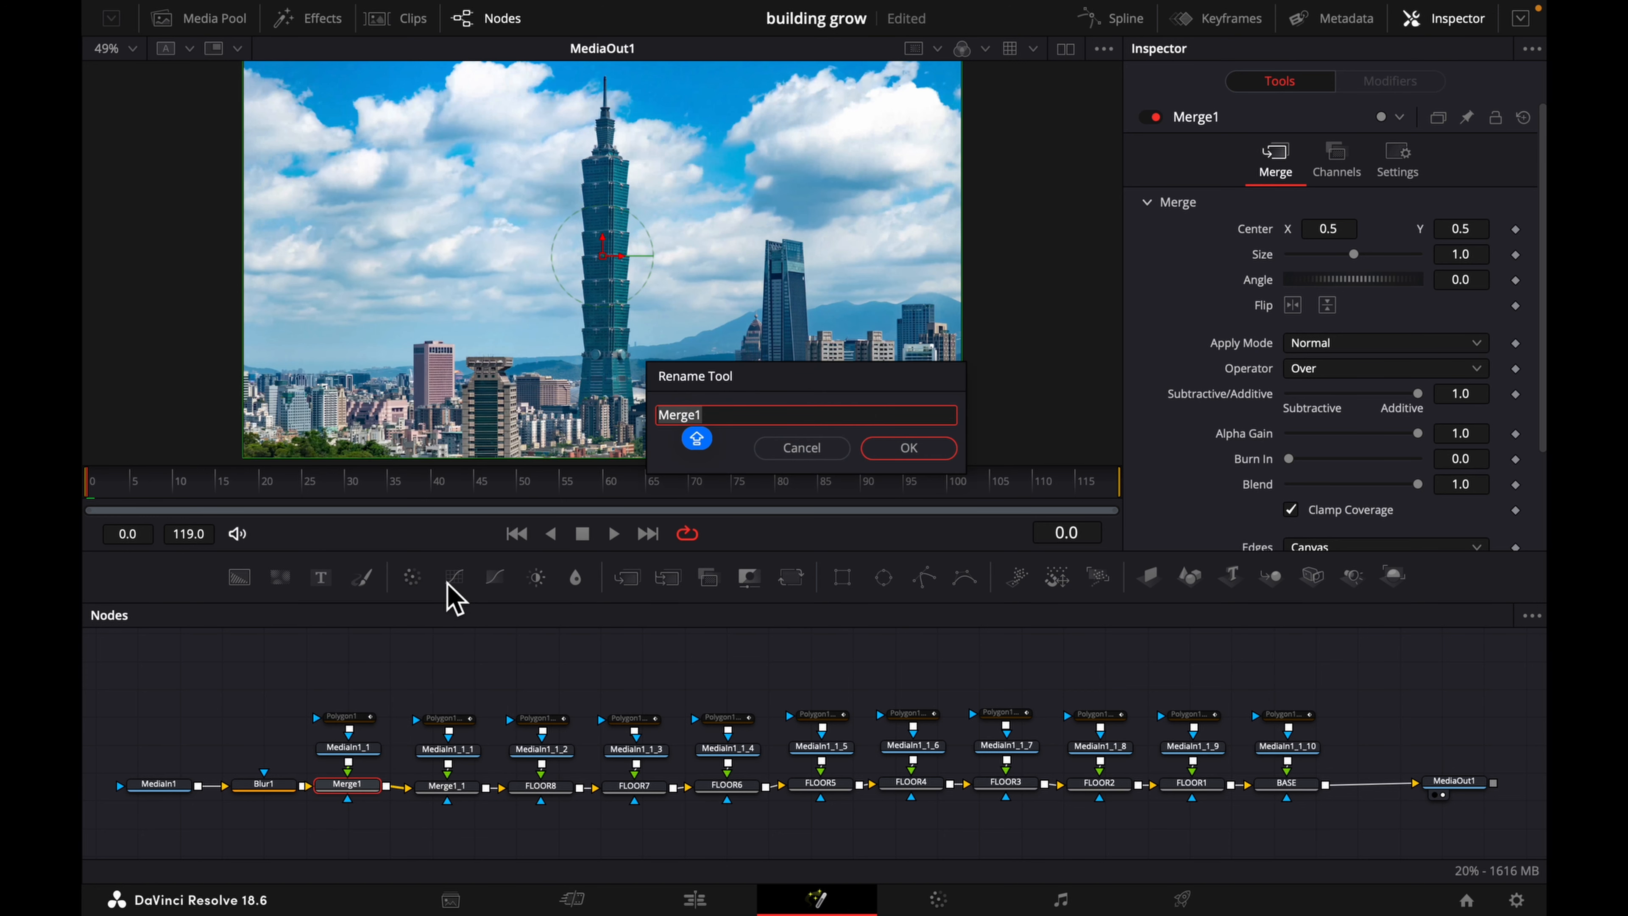
pyautogui.write('TOP')
pyautogui.press('Return')
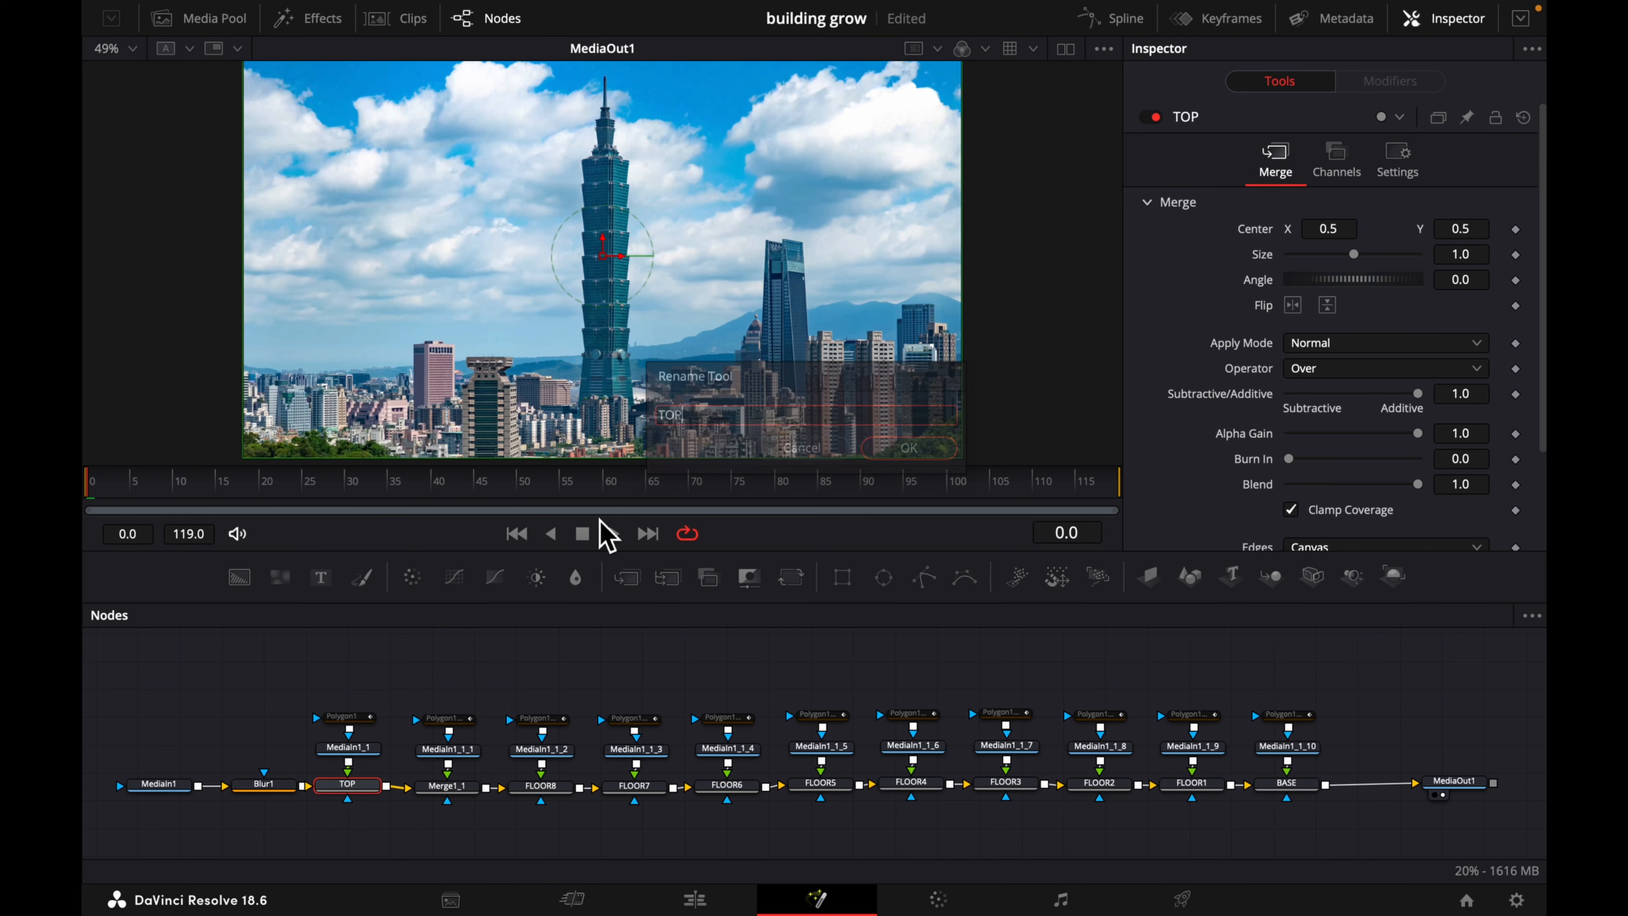
pyautogui.click(518, 670)
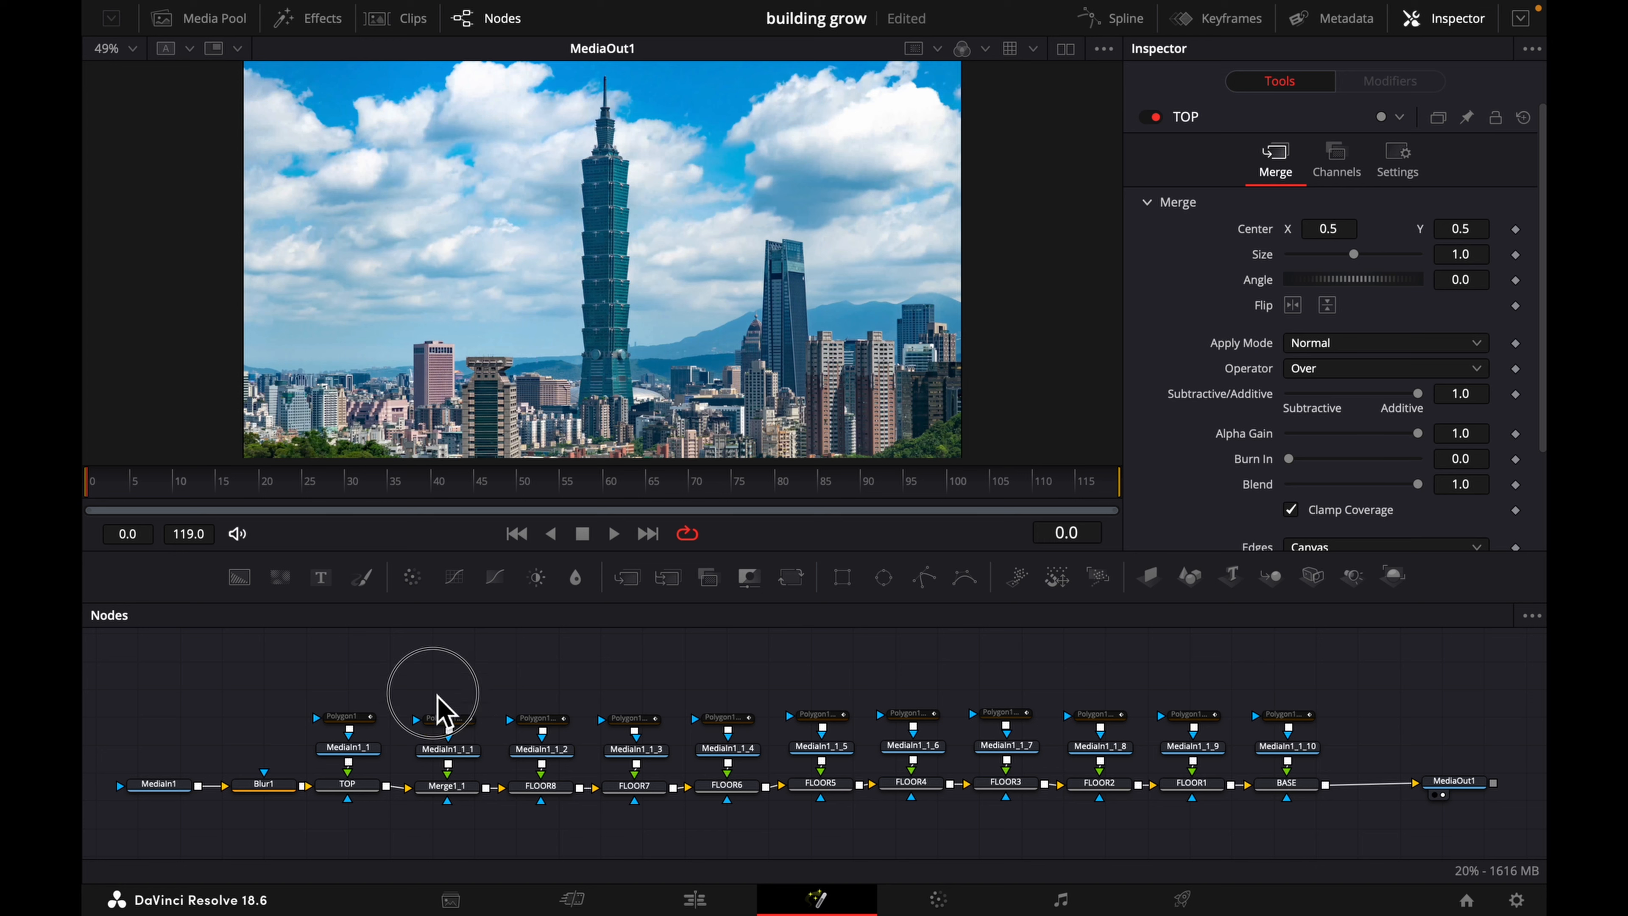
pyautogui.moveTo(420, 681); pyautogui.dragTo(488, 864)
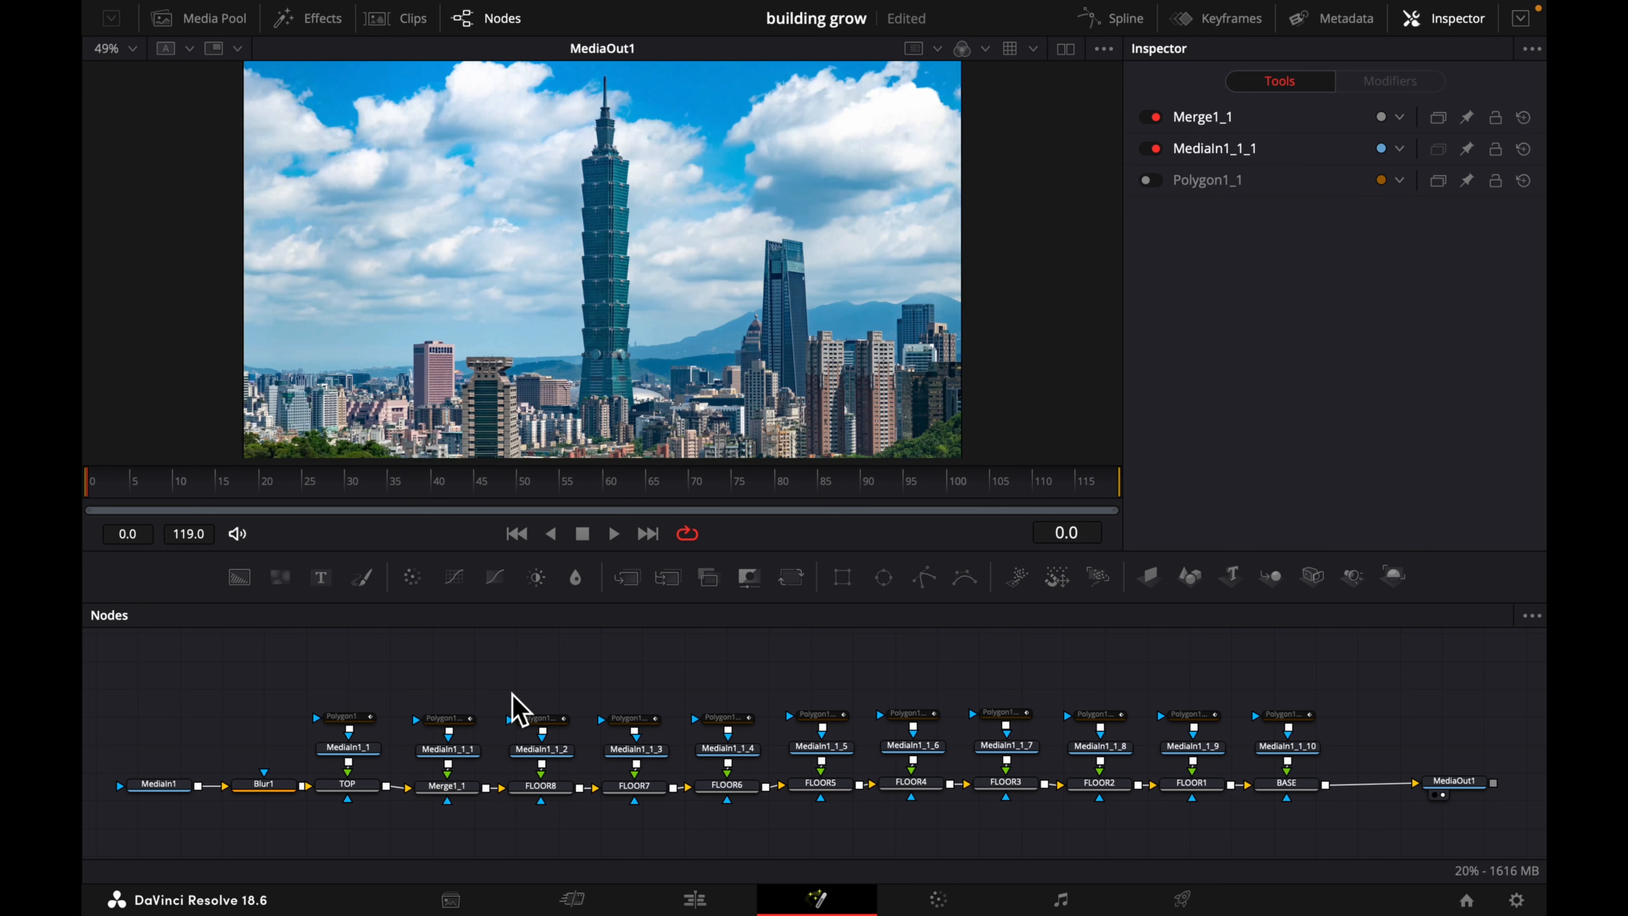
pyautogui.hscroll(1, 1145, 815)
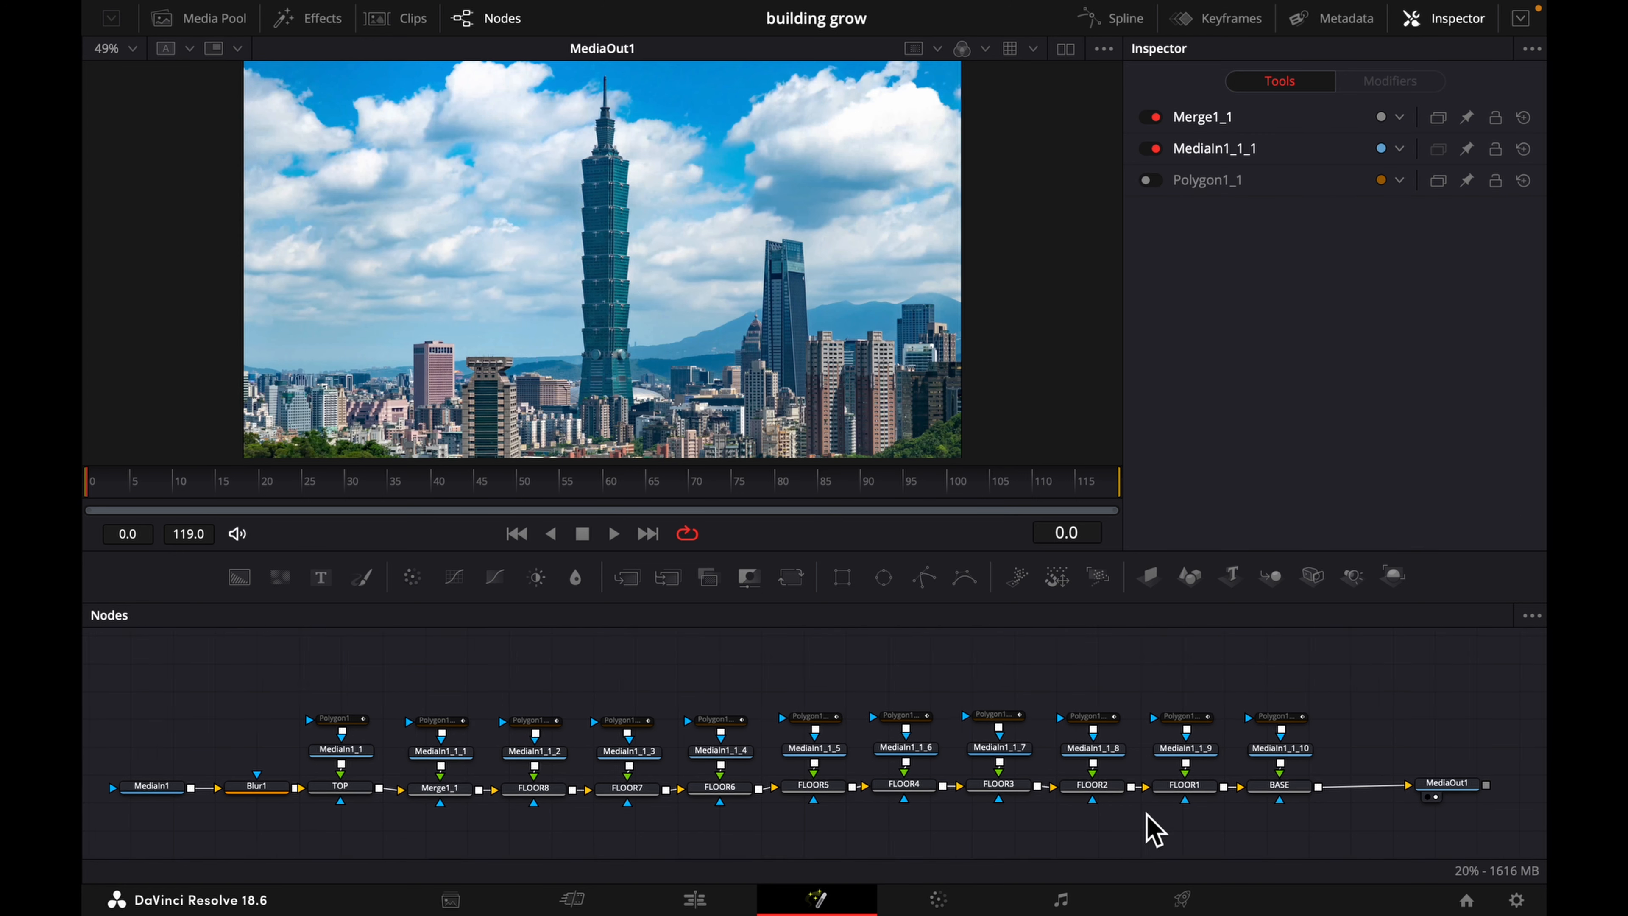
# - Start the BASE mask in Polygon1_10 by tracing the jagged left end of the tower's ledge with the round emblems
pyautogui.click(1259, 719)
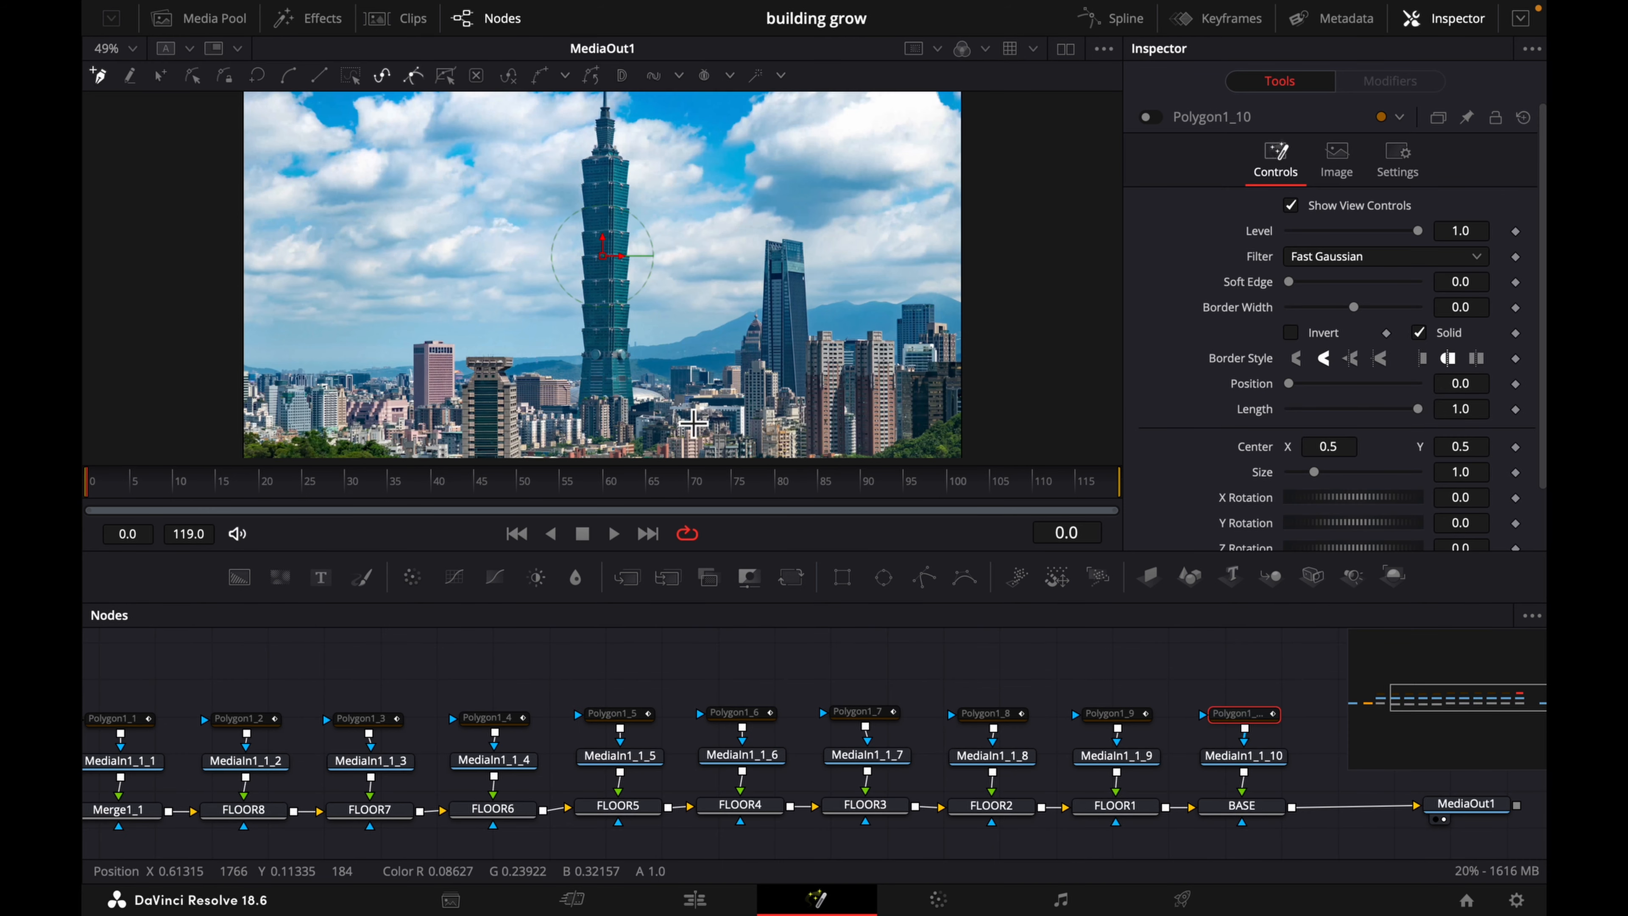
pyautogui.scroll(2, 606, 372)
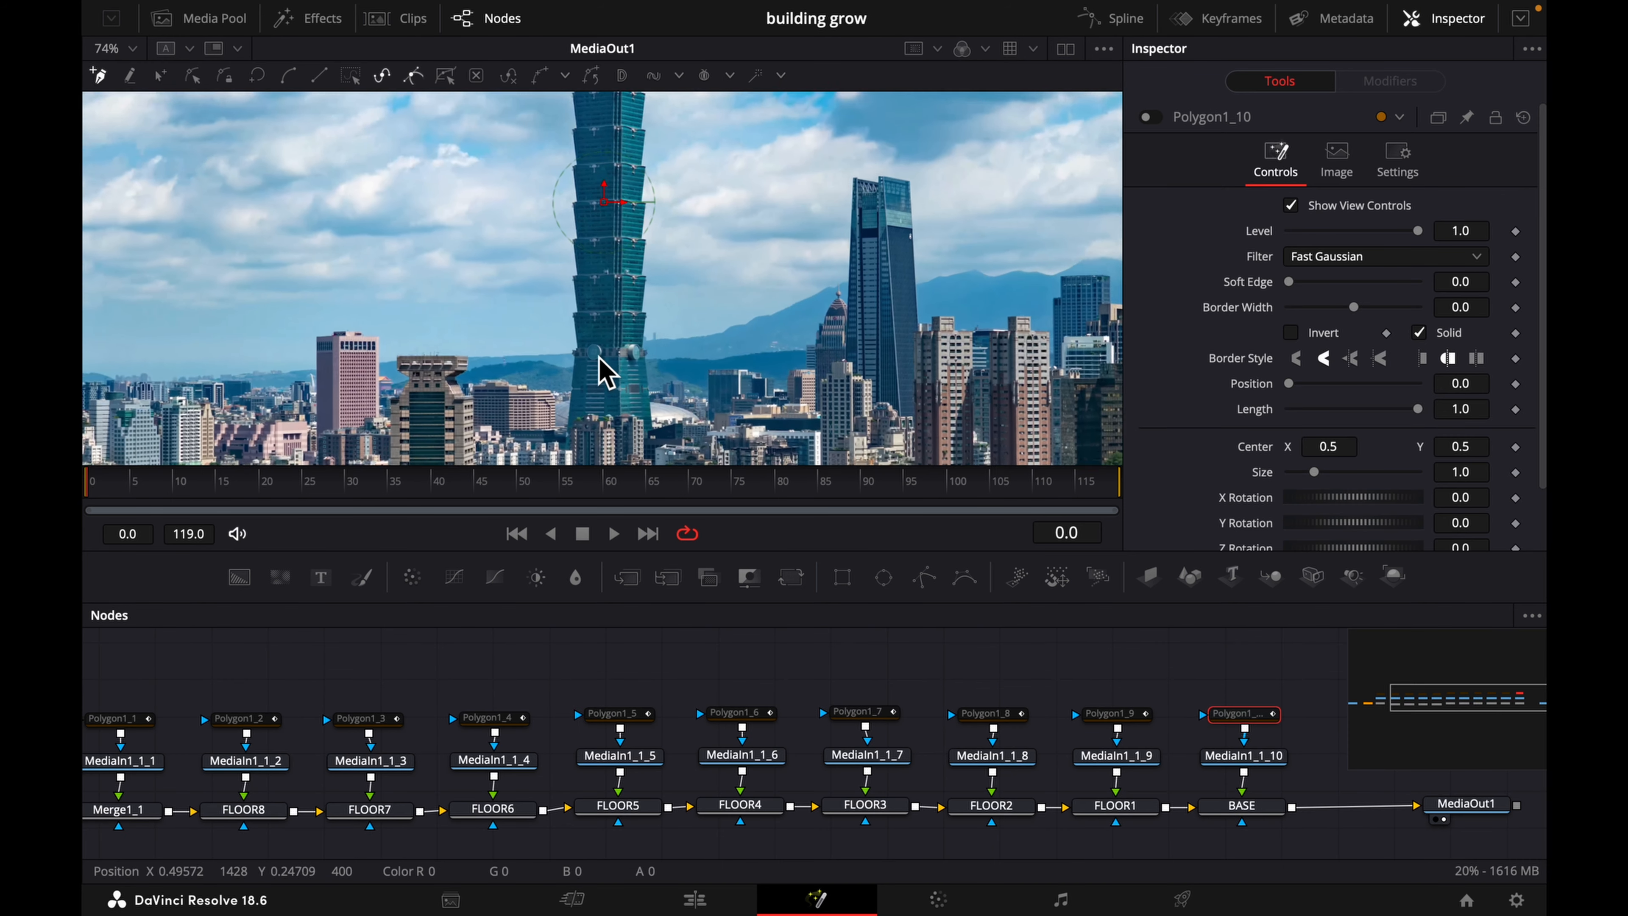
pyautogui.scroll(5, 605, 371)
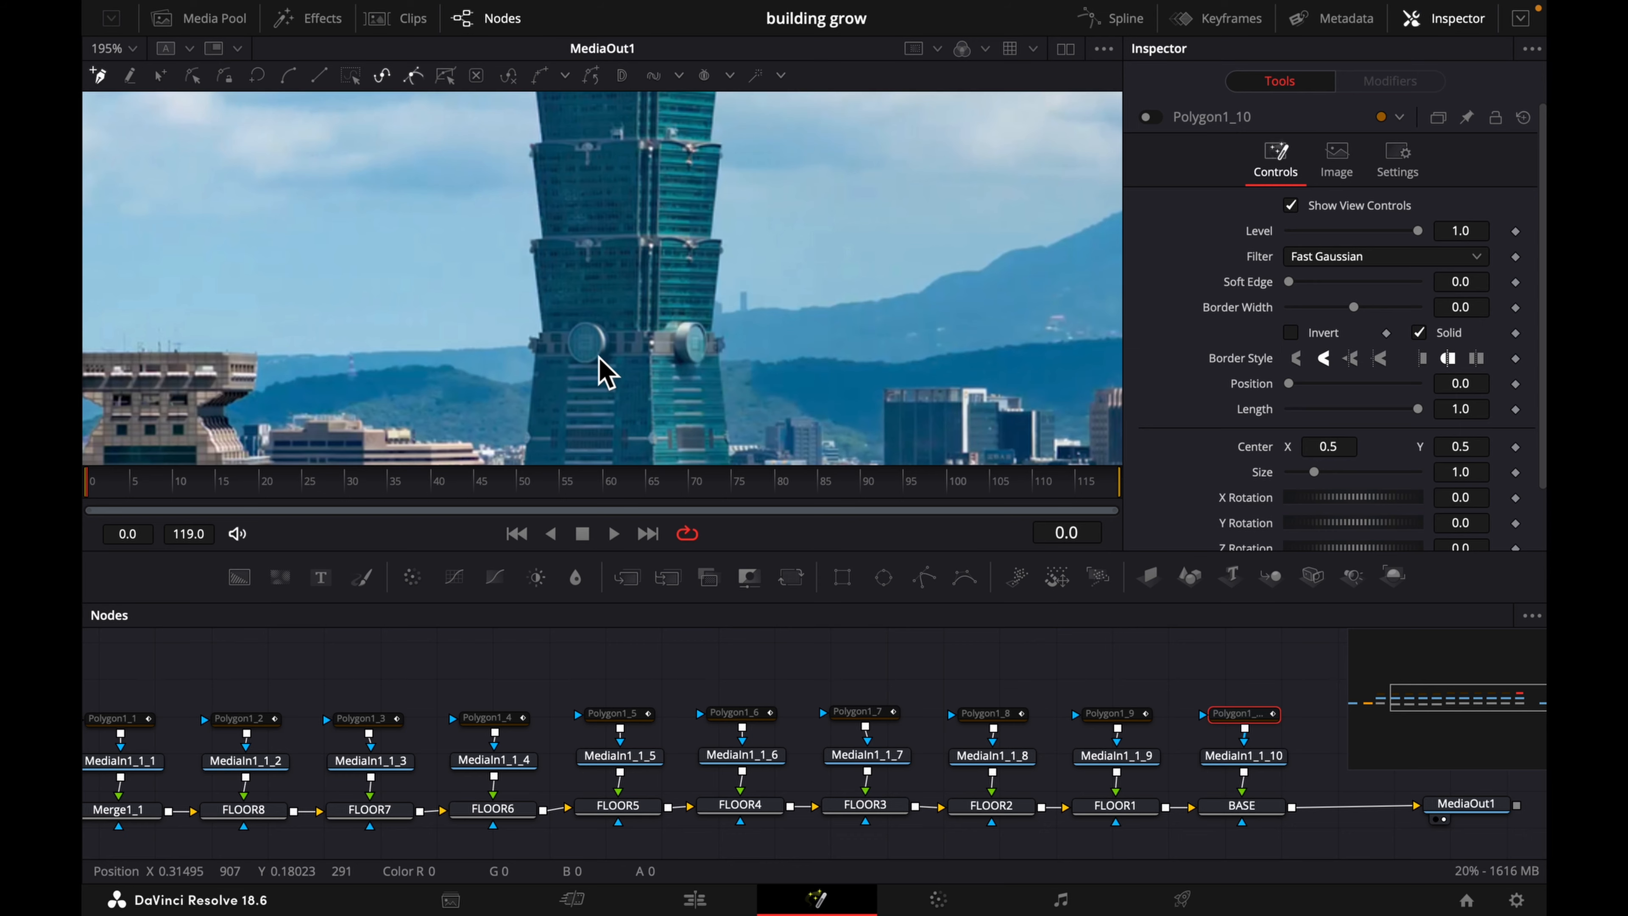
pyautogui.scroll(-2, 597, 359)
pyautogui.hscroll(-2, 596, 359)
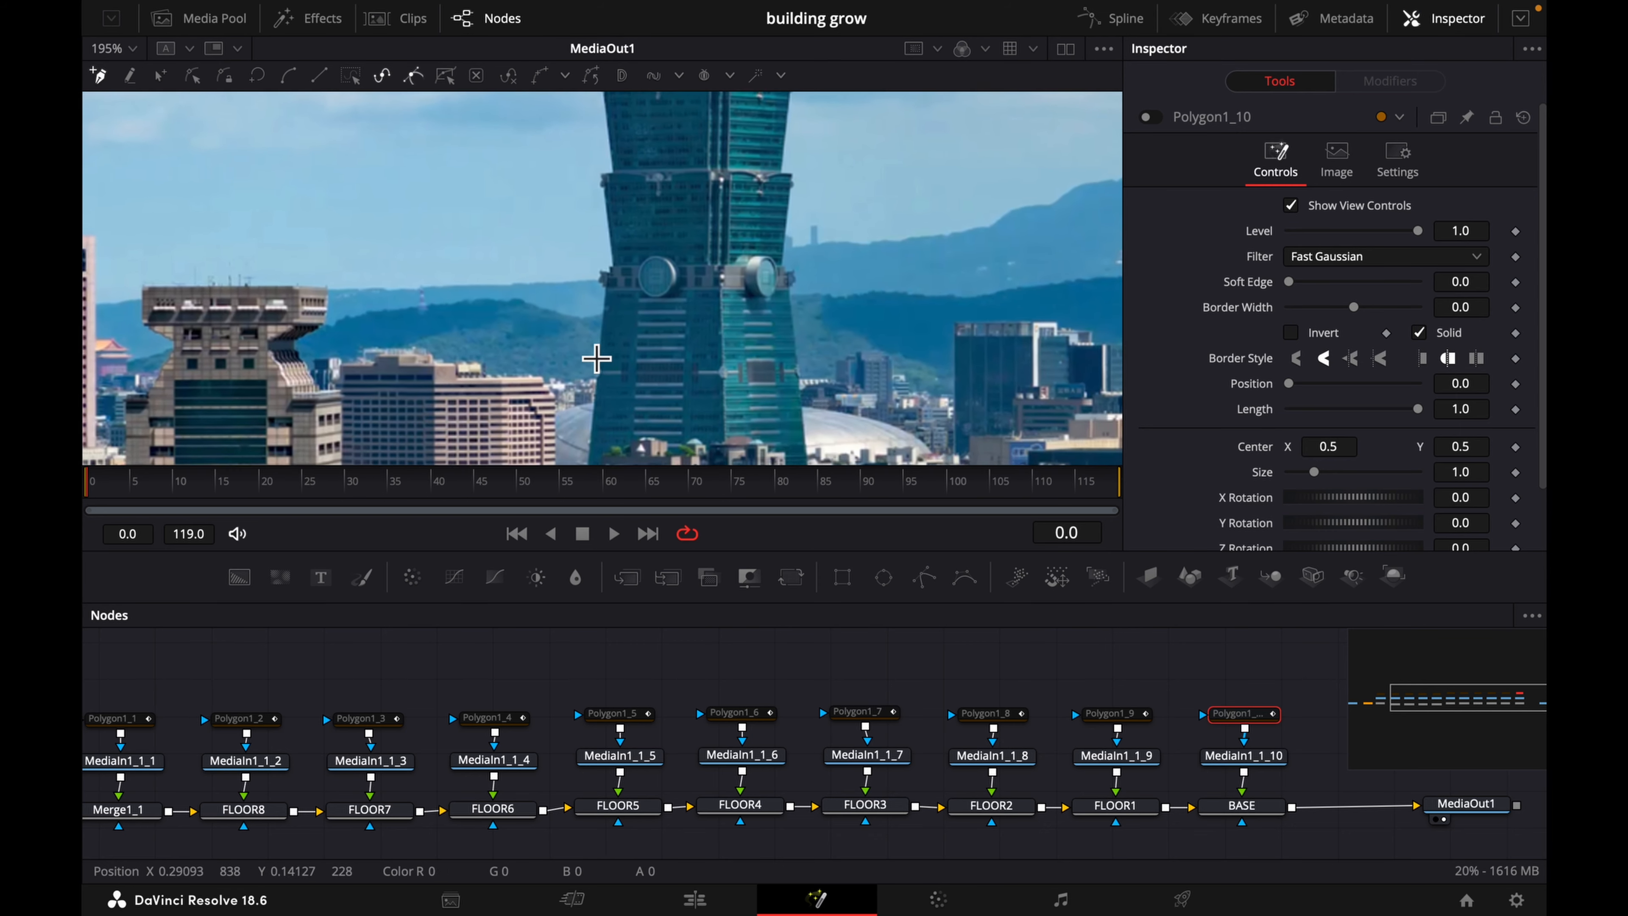
pyautogui.scroll(-3, 596, 358)
pyautogui.hscroll(-2, 597, 359)
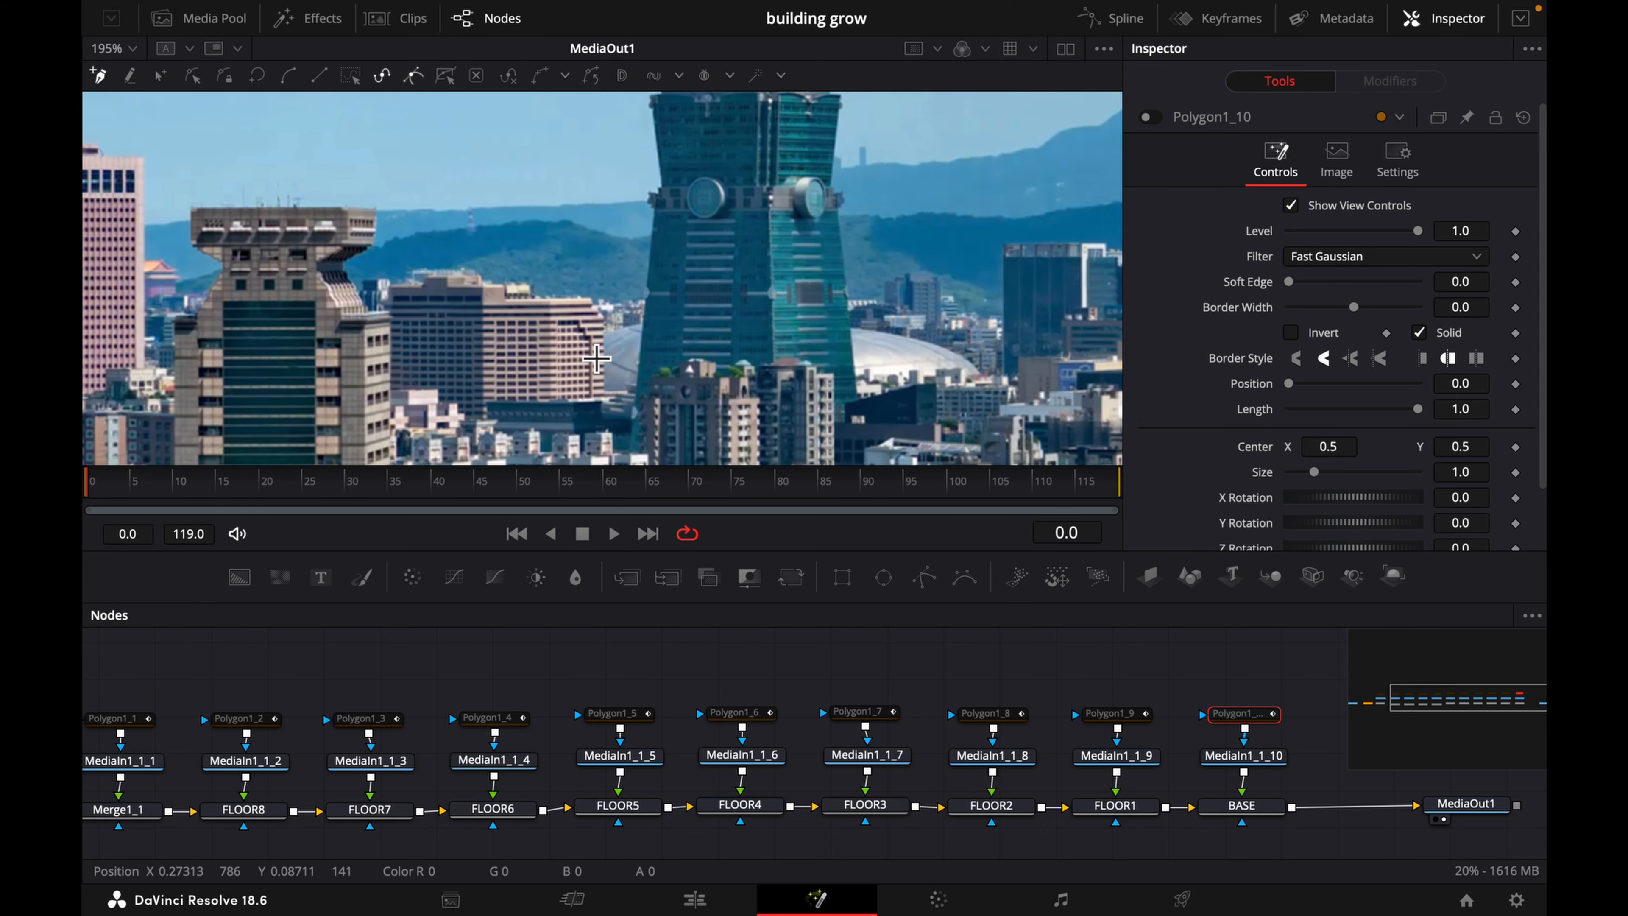
pyautogui.scroll(4, 596, 359)
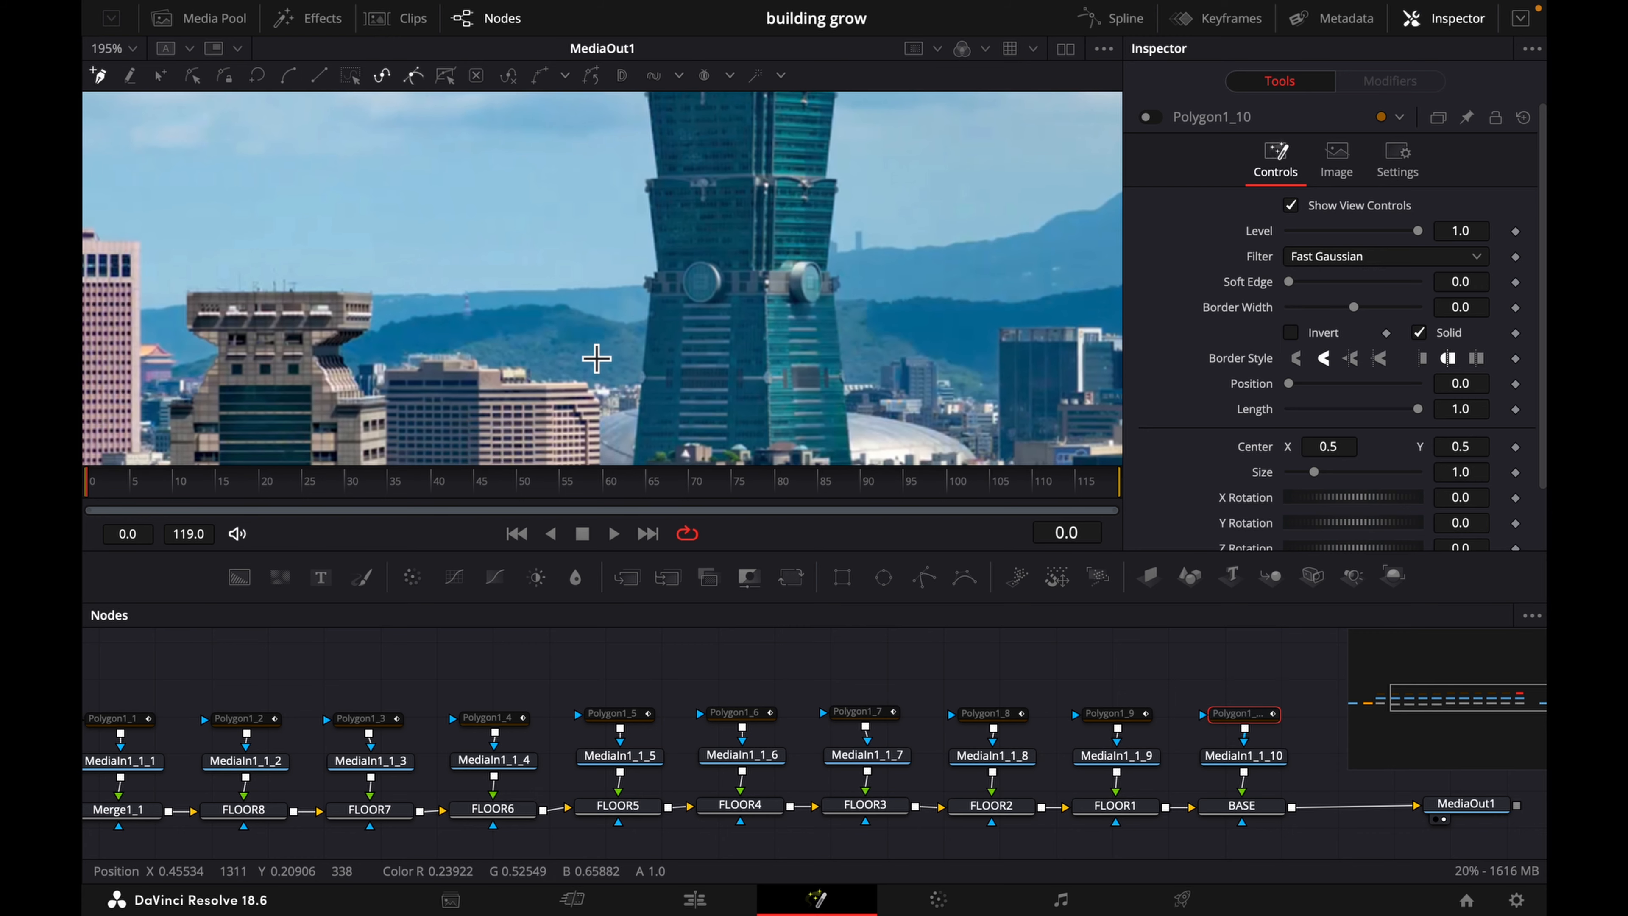
pyautogui.scroll(5, 681, 302)
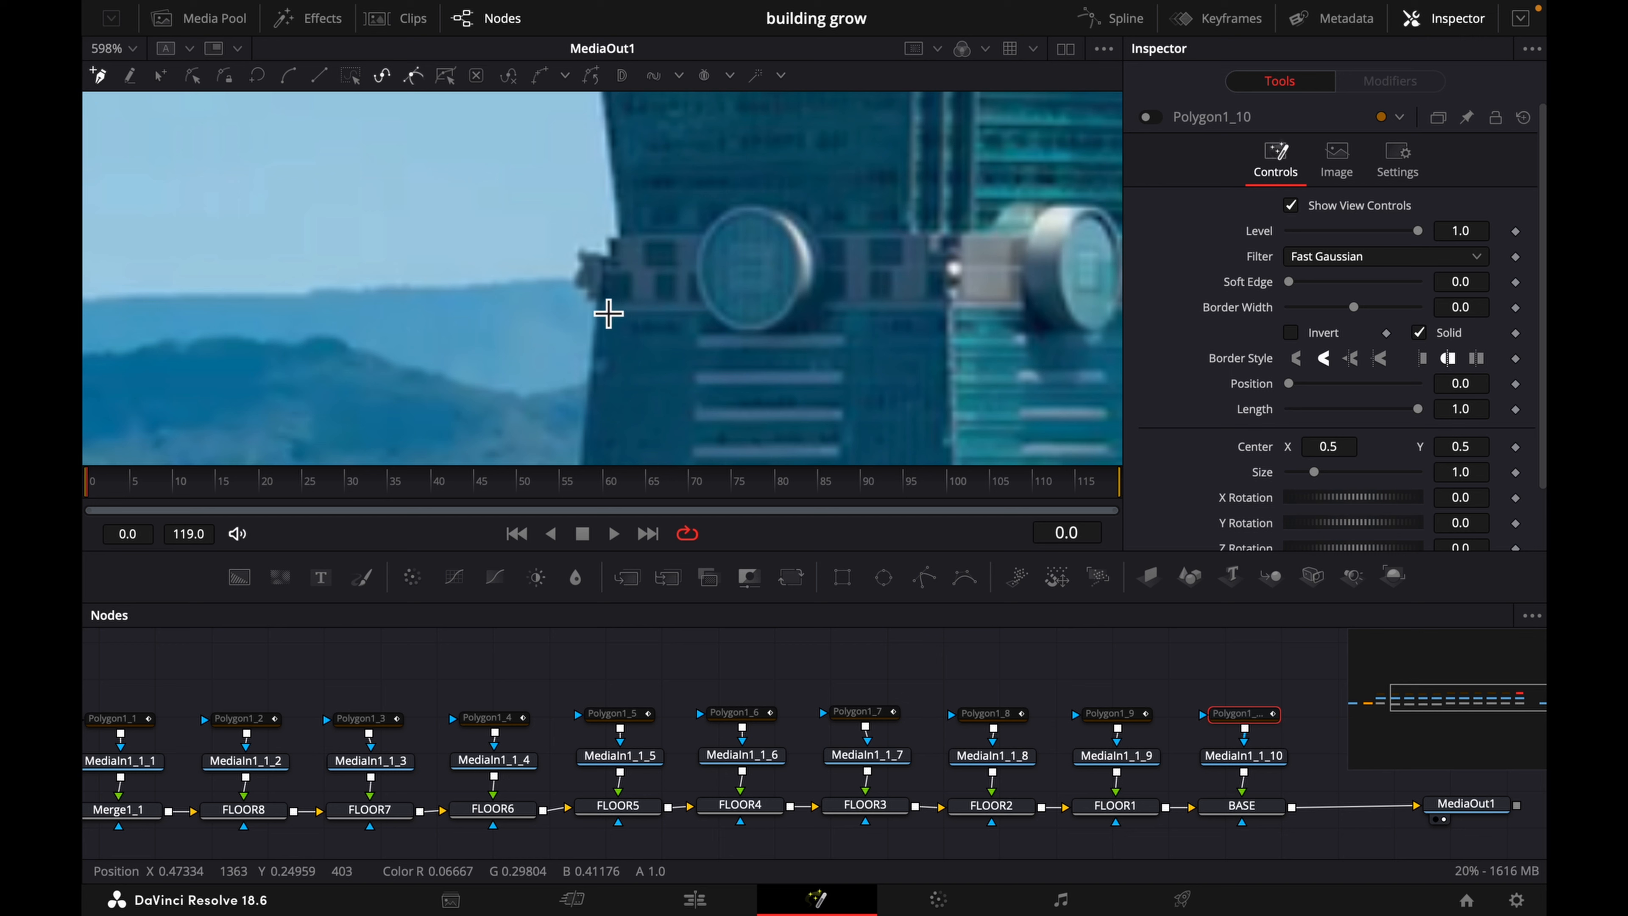
pyautogui.click(603, 311)
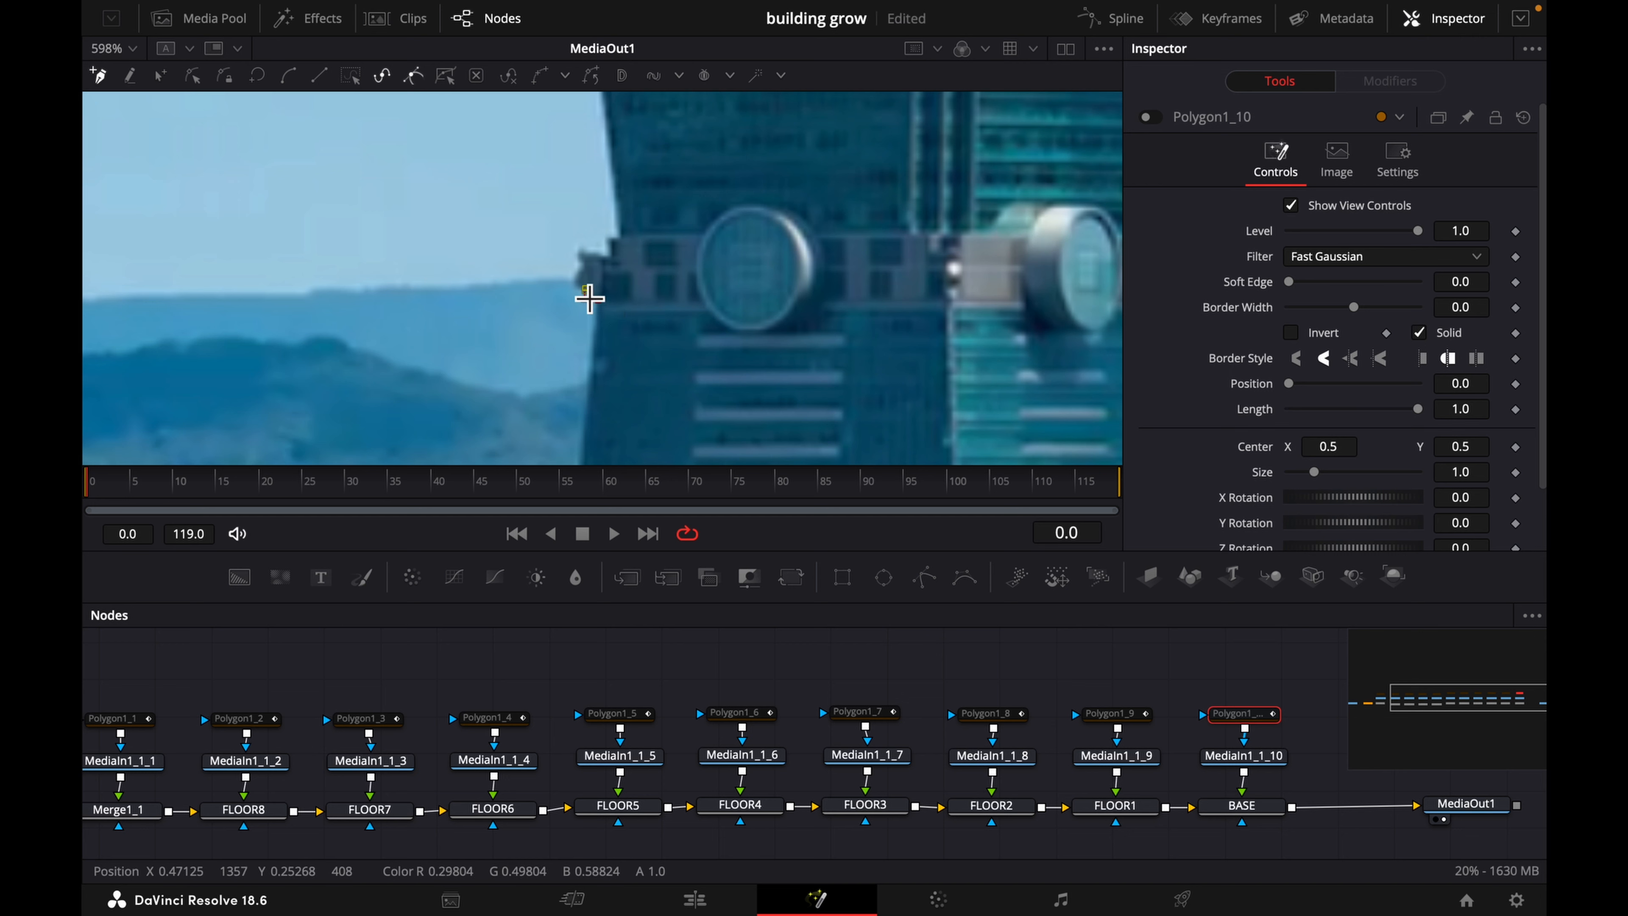
pyautogui.click(576, 283)
pyautogui.click(580, 269)
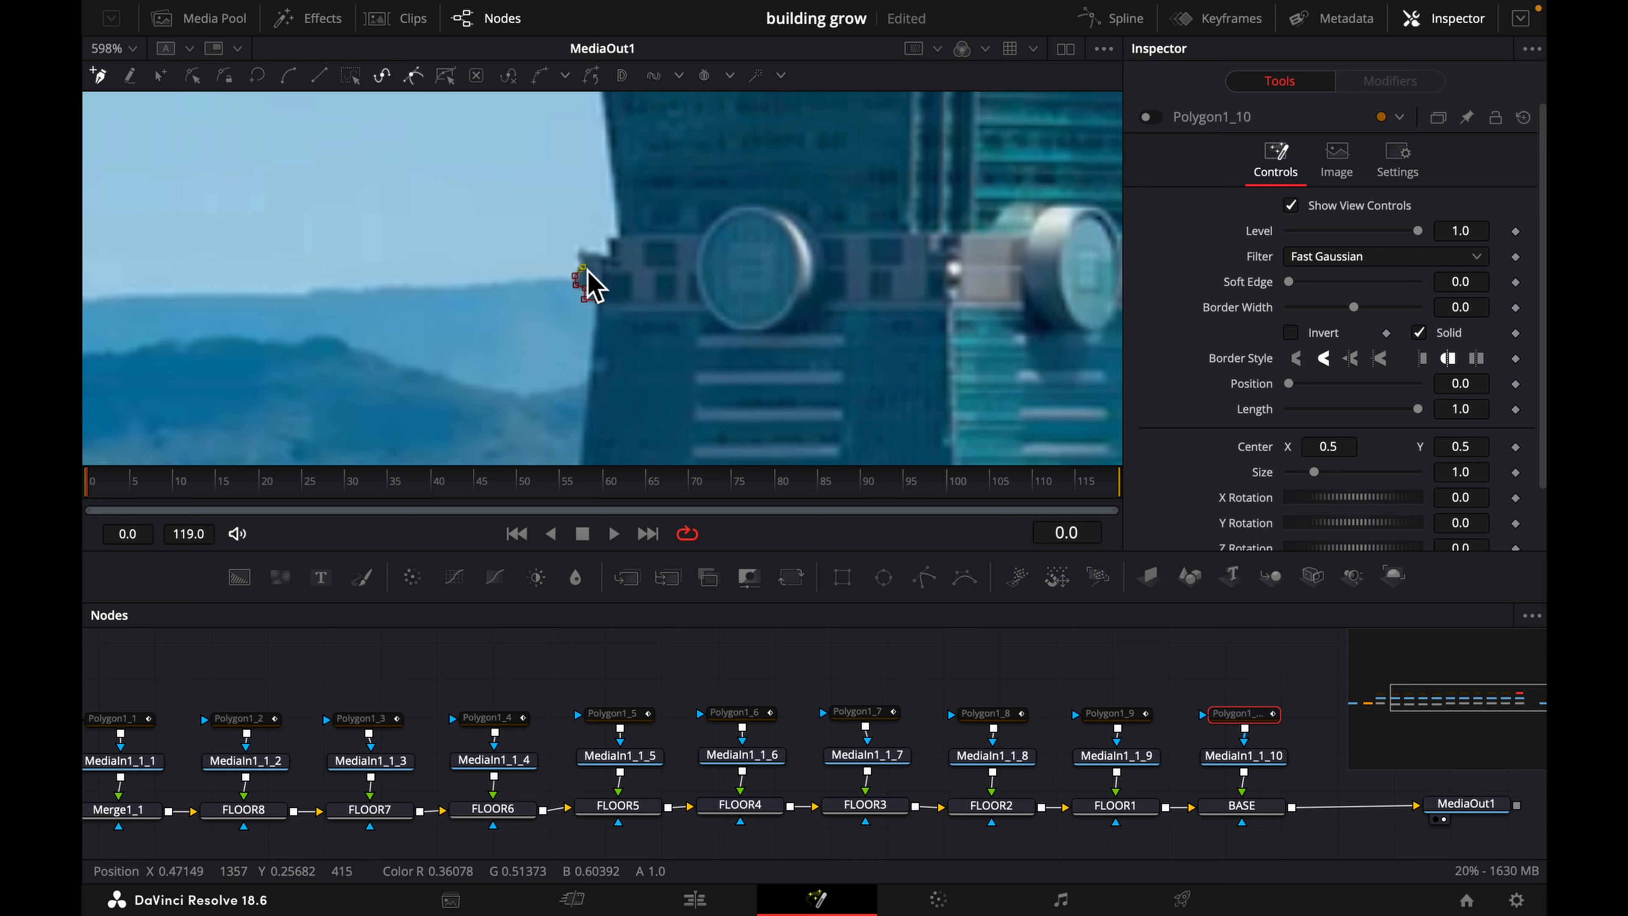
pyautogui.click(608, 240)
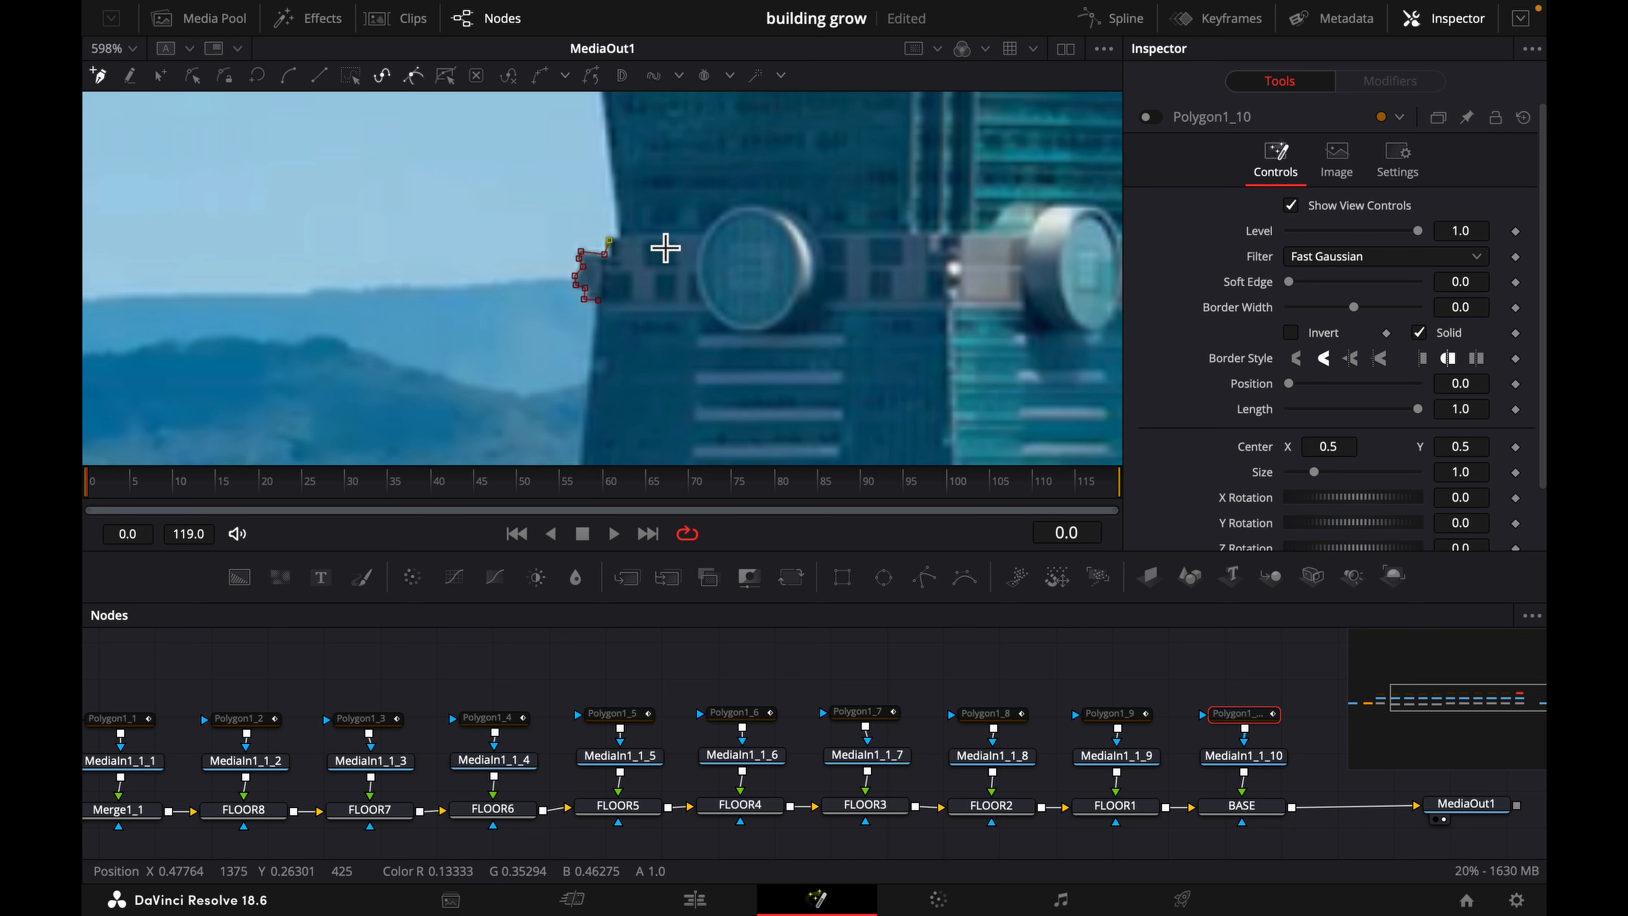
# - Extend the BASE mask outline along the ledge's upper edge and curve it over the left round emblem
pyautogui.click(702, 233)
pyautogui.click(713, 213)
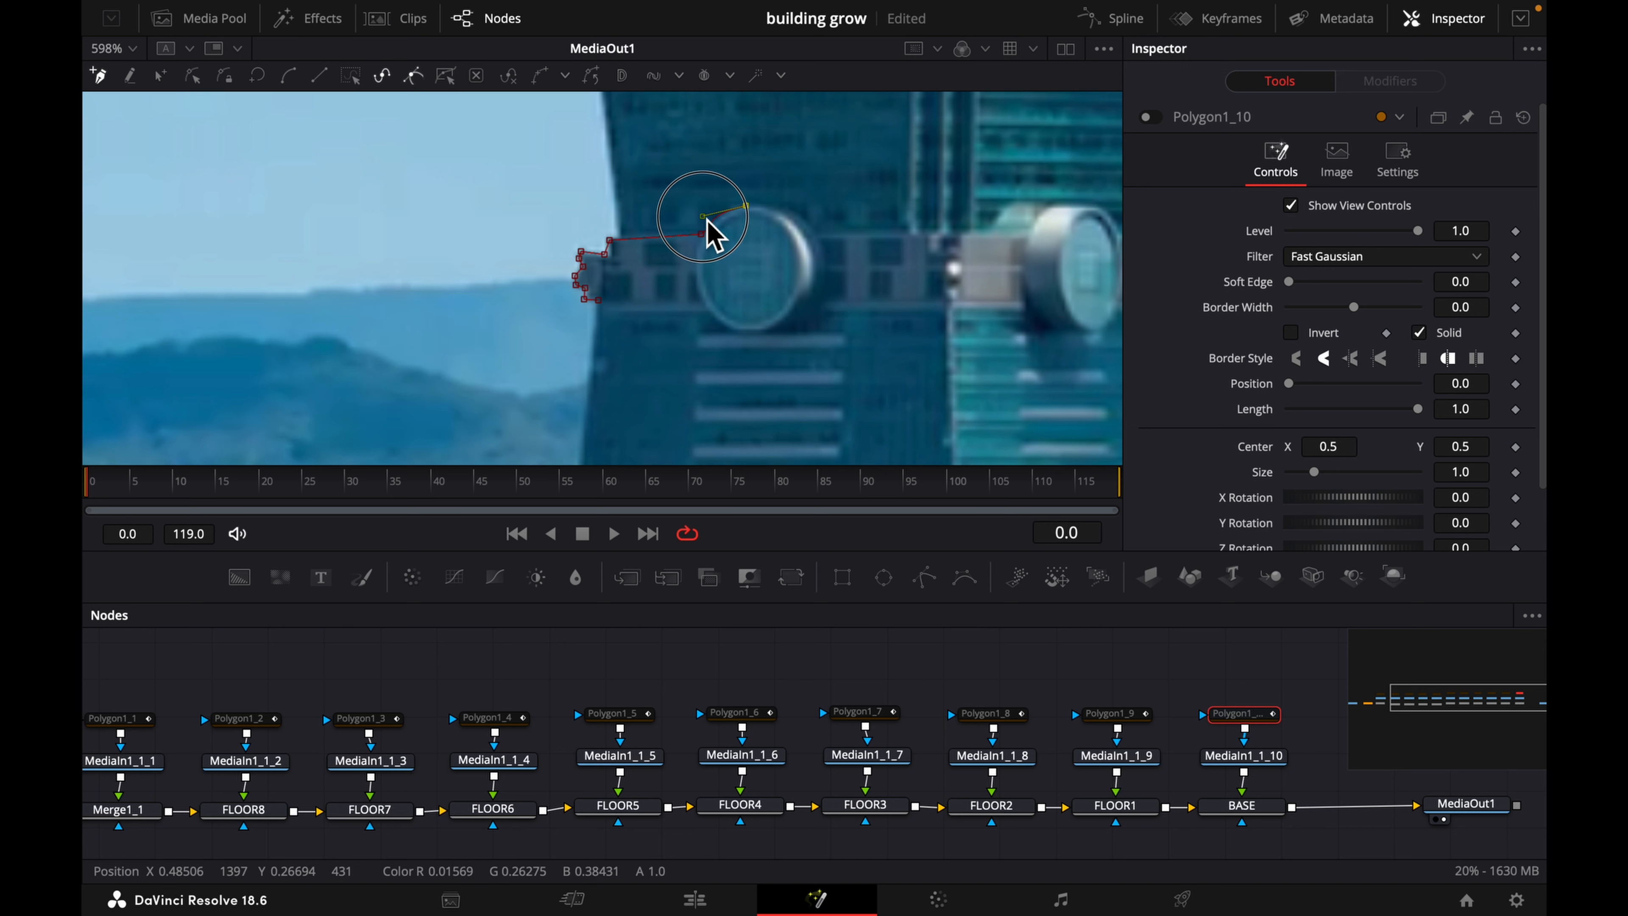
pyautogui.click(792, 204)
pyautogui.moveTo(798, 206)
pyautogui.mouseDown()
pyautogui.moveTo(767, 197)
pyautogui.moveTo(752, 218)
pyautogui.moveTo(776, 216)
pyautogui.mouseUp()
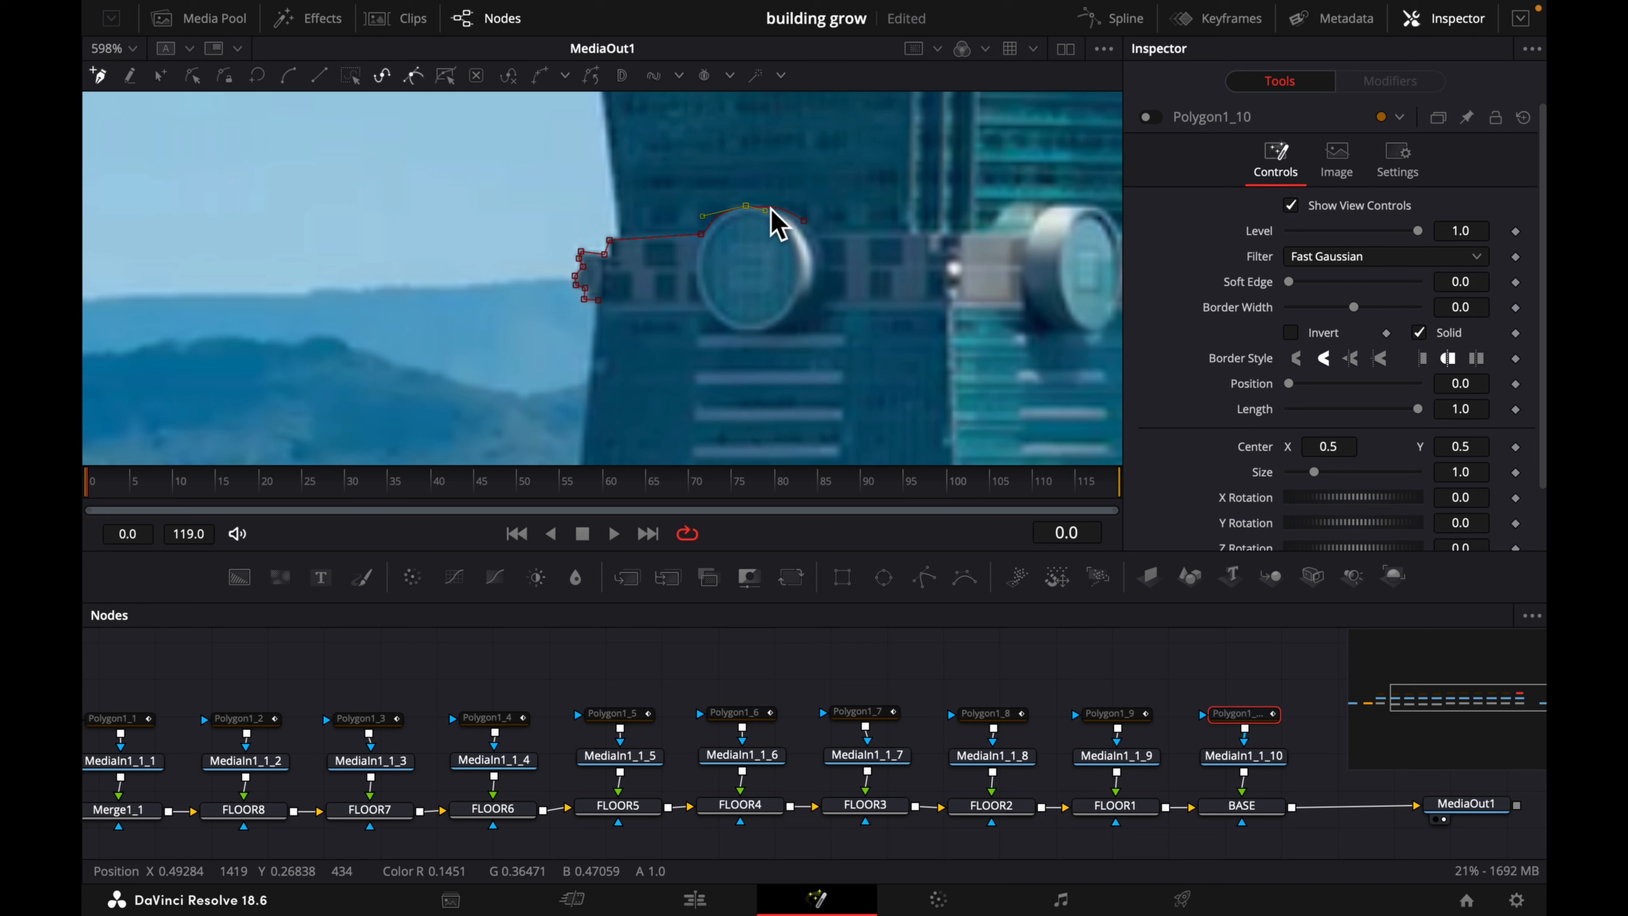
pyautogui.moveTo(783, 215); pyautogui.dragTo(741, 188)
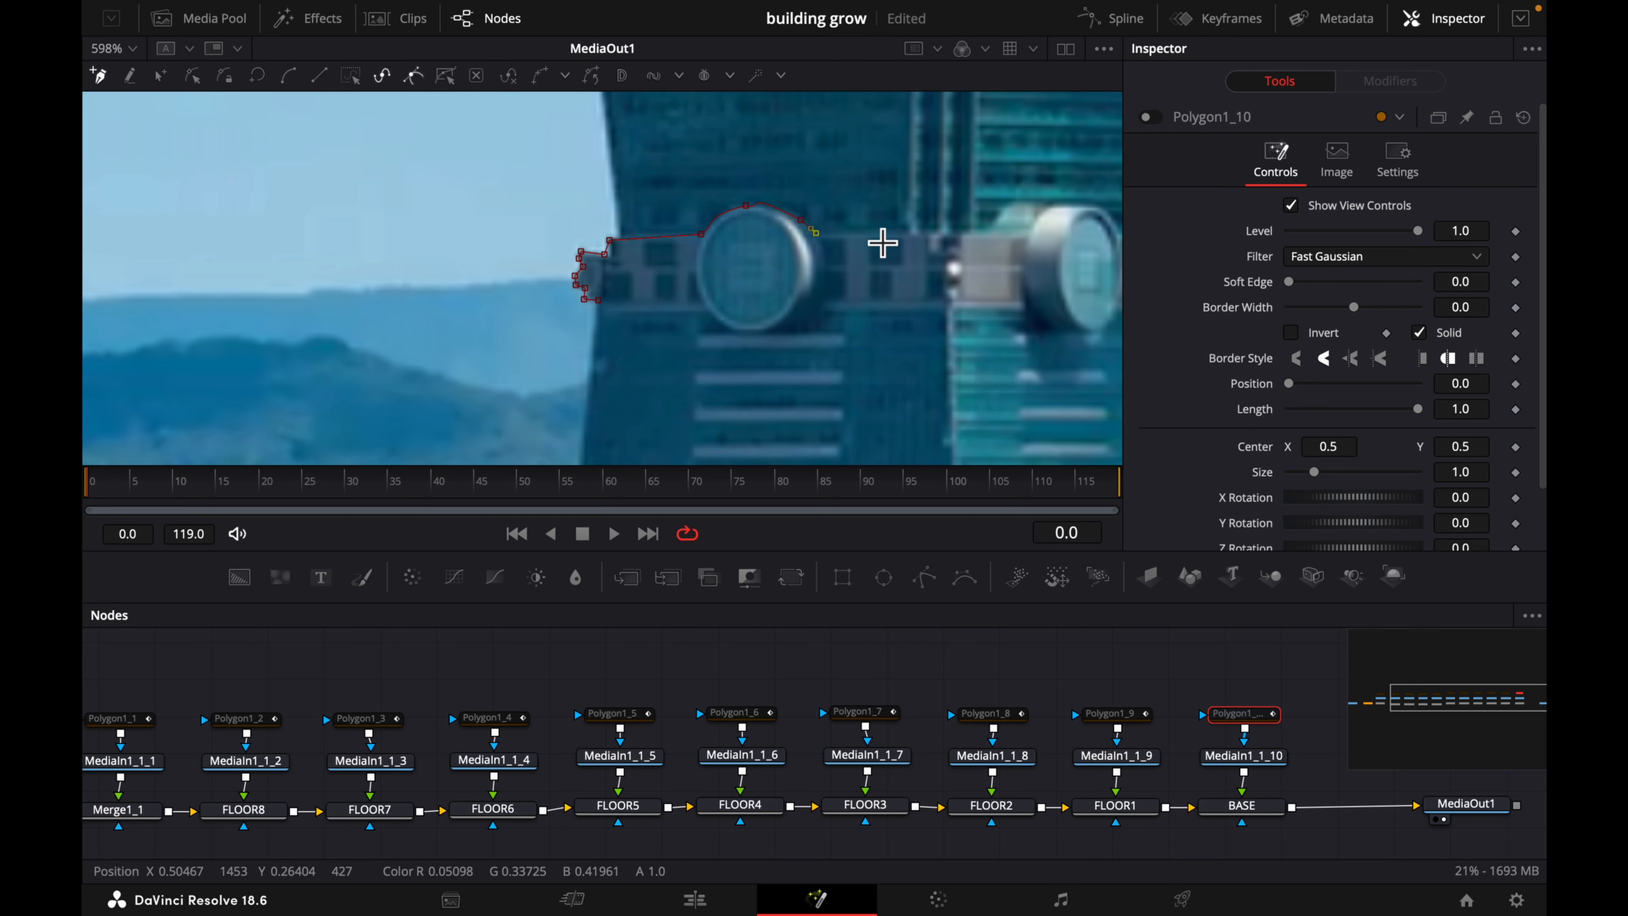
# - Continue the BASE mask outline across the tower and over the right round emblem to the ledge's right end
pyautogui.click(944, 237)
pyautogui.click(1028, 231)
pyautogui.moveTo(1065, 213); pyautogui.dragTo(992, 206)
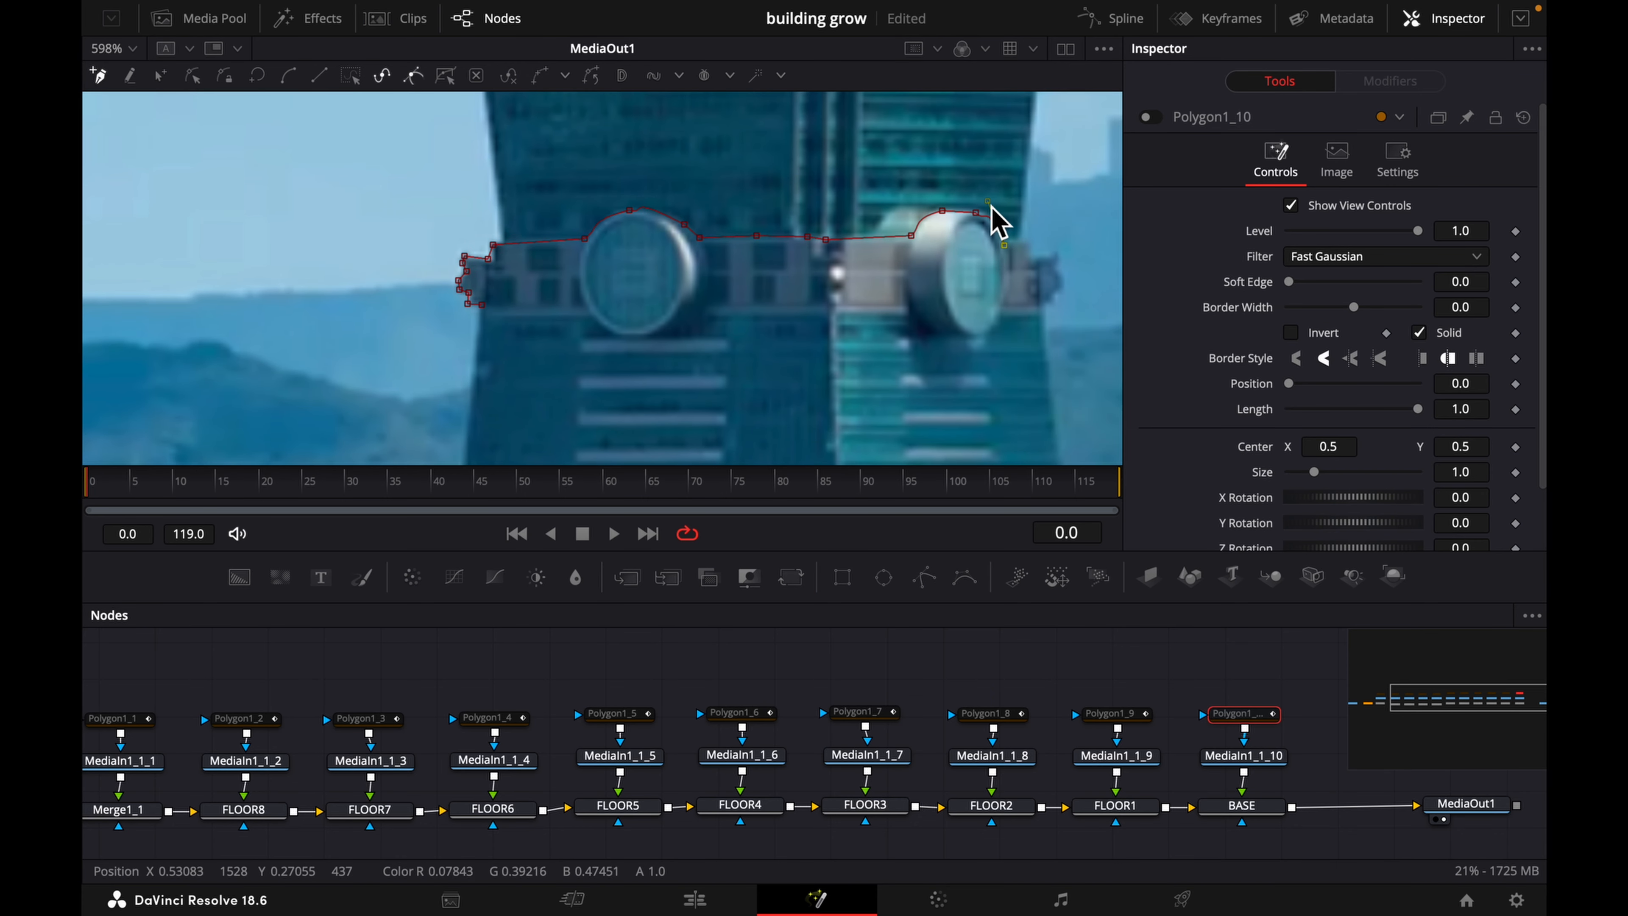
pyautogui.click(1027, 243)
pyautogui.click(1029, 257)
pyautogui.click(1056, 251)
# - Carry the BASE mask outline loosely away from the tower's right side and down to the image's lower edge
pyautogui.hscroll(3, 1079, 276)
pyautogui.click(1082, 289)
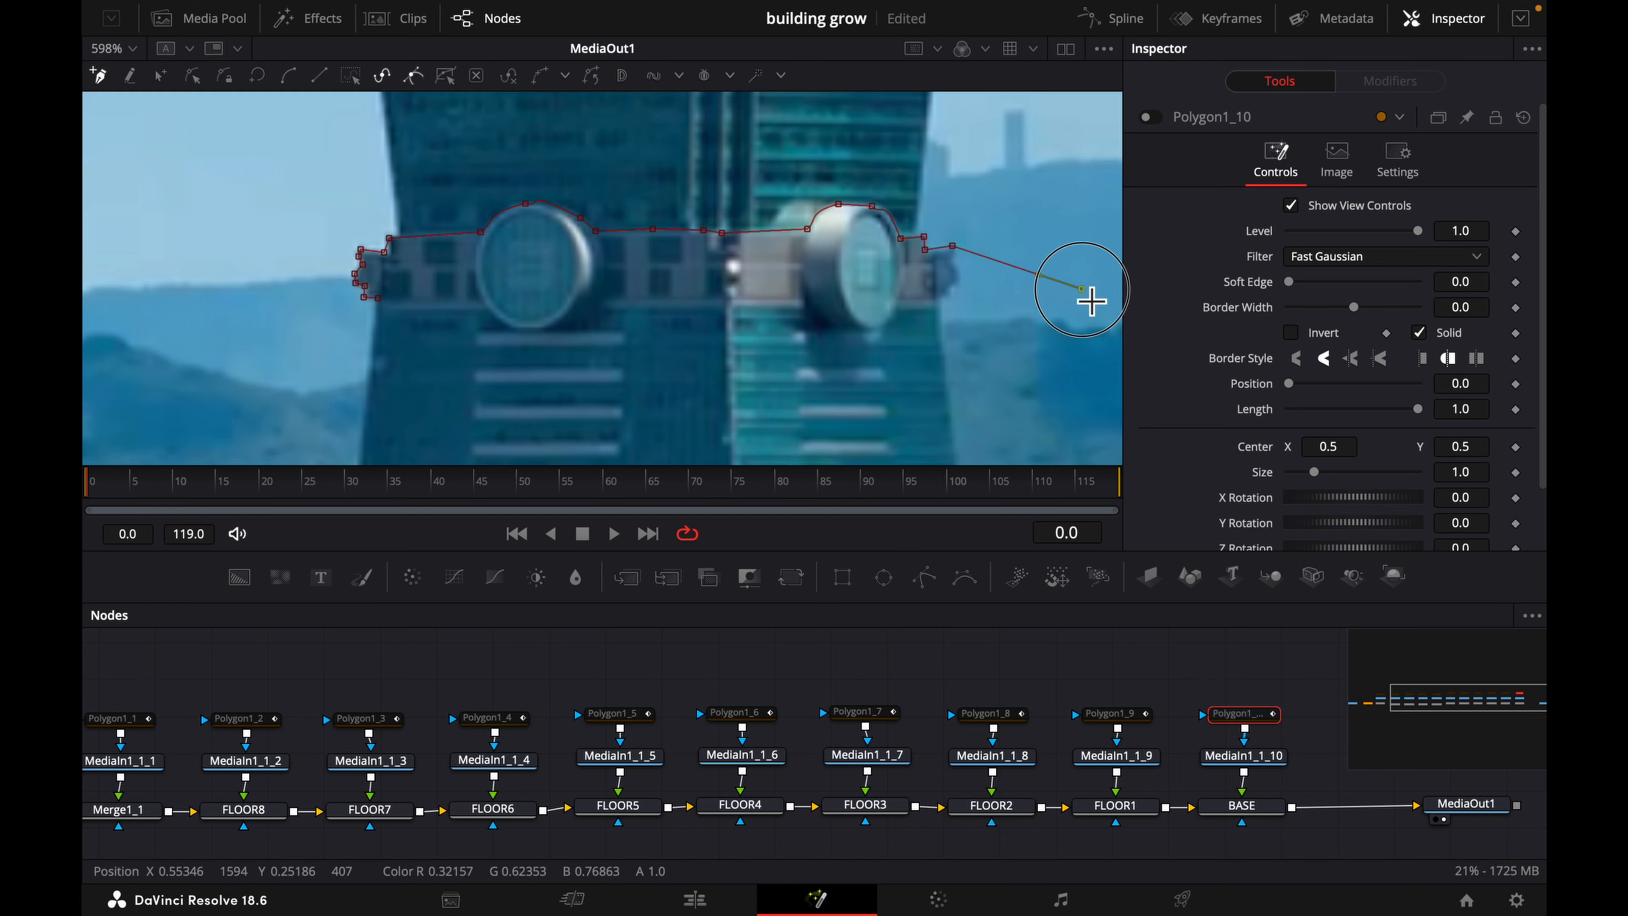
pyautogui.scroll(-4, 1092, 301)
pyautogui.hscroll(2, 1082, 308)
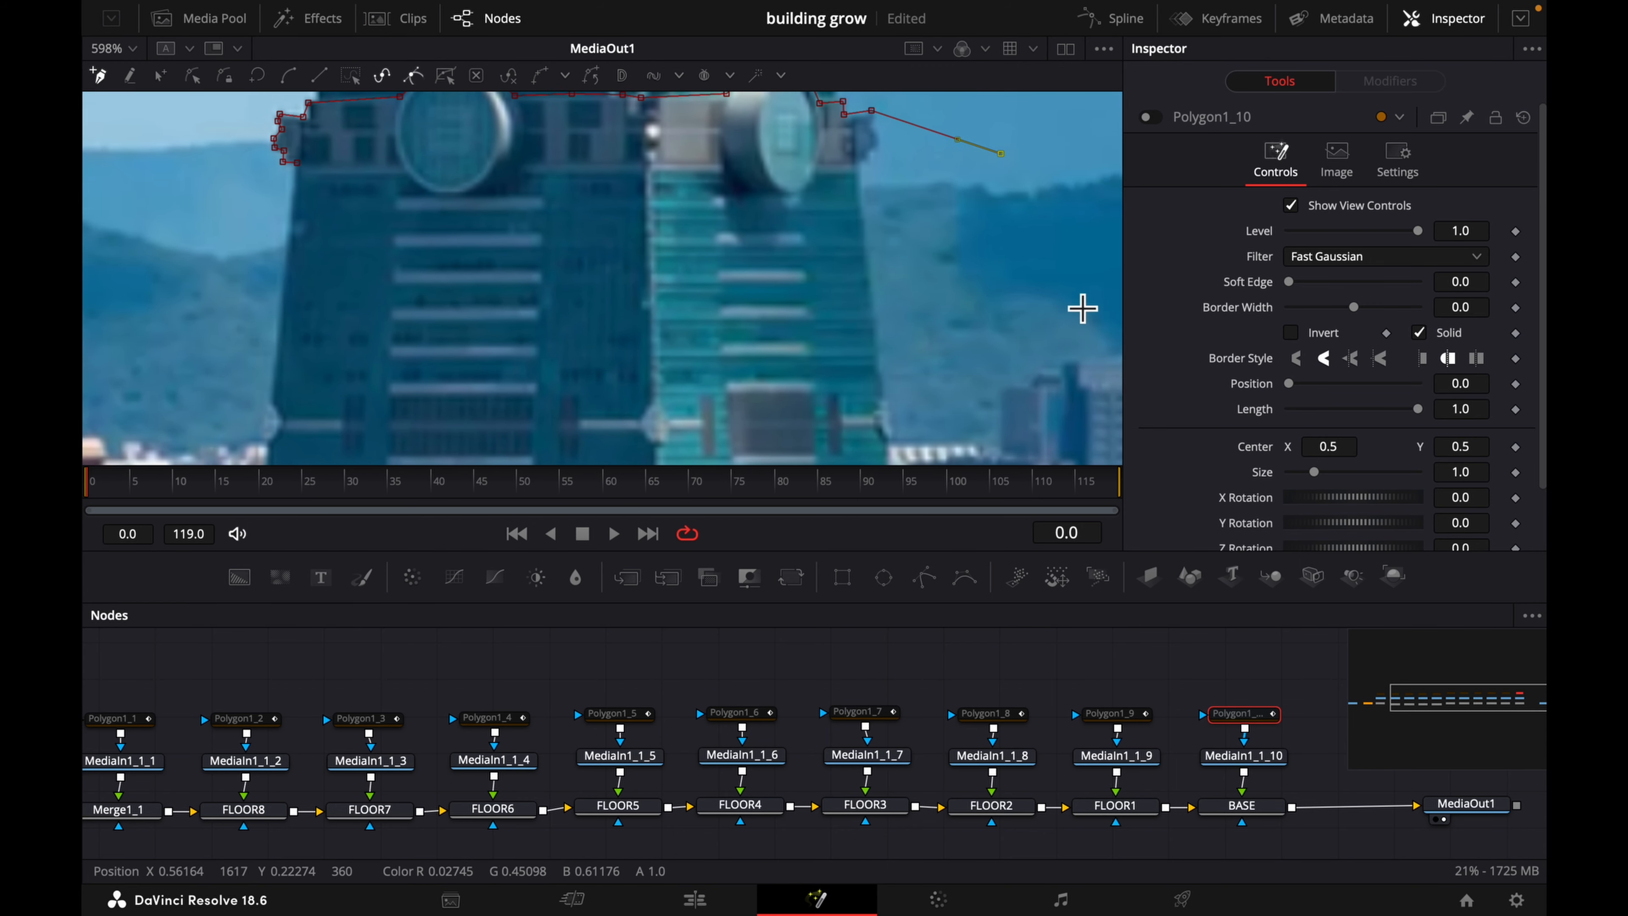
pyautogui.hscroll(1, 1082, 308)
pyautogui.scroll(-8, 1071, 296)
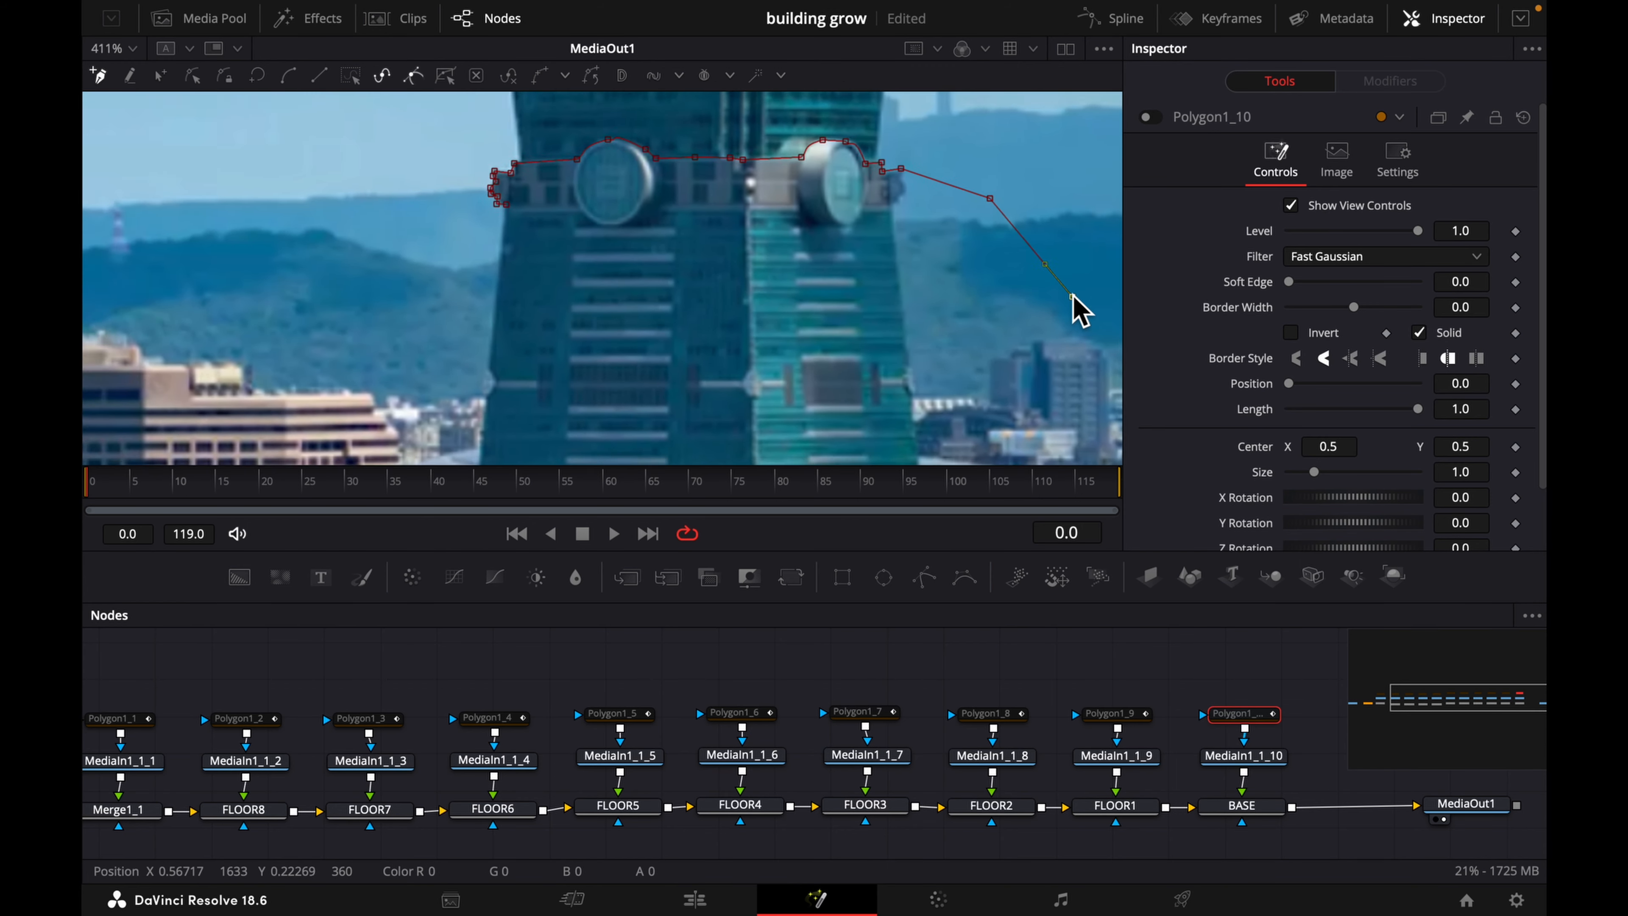
pyautogui.hscroll(2, 1079, 311)
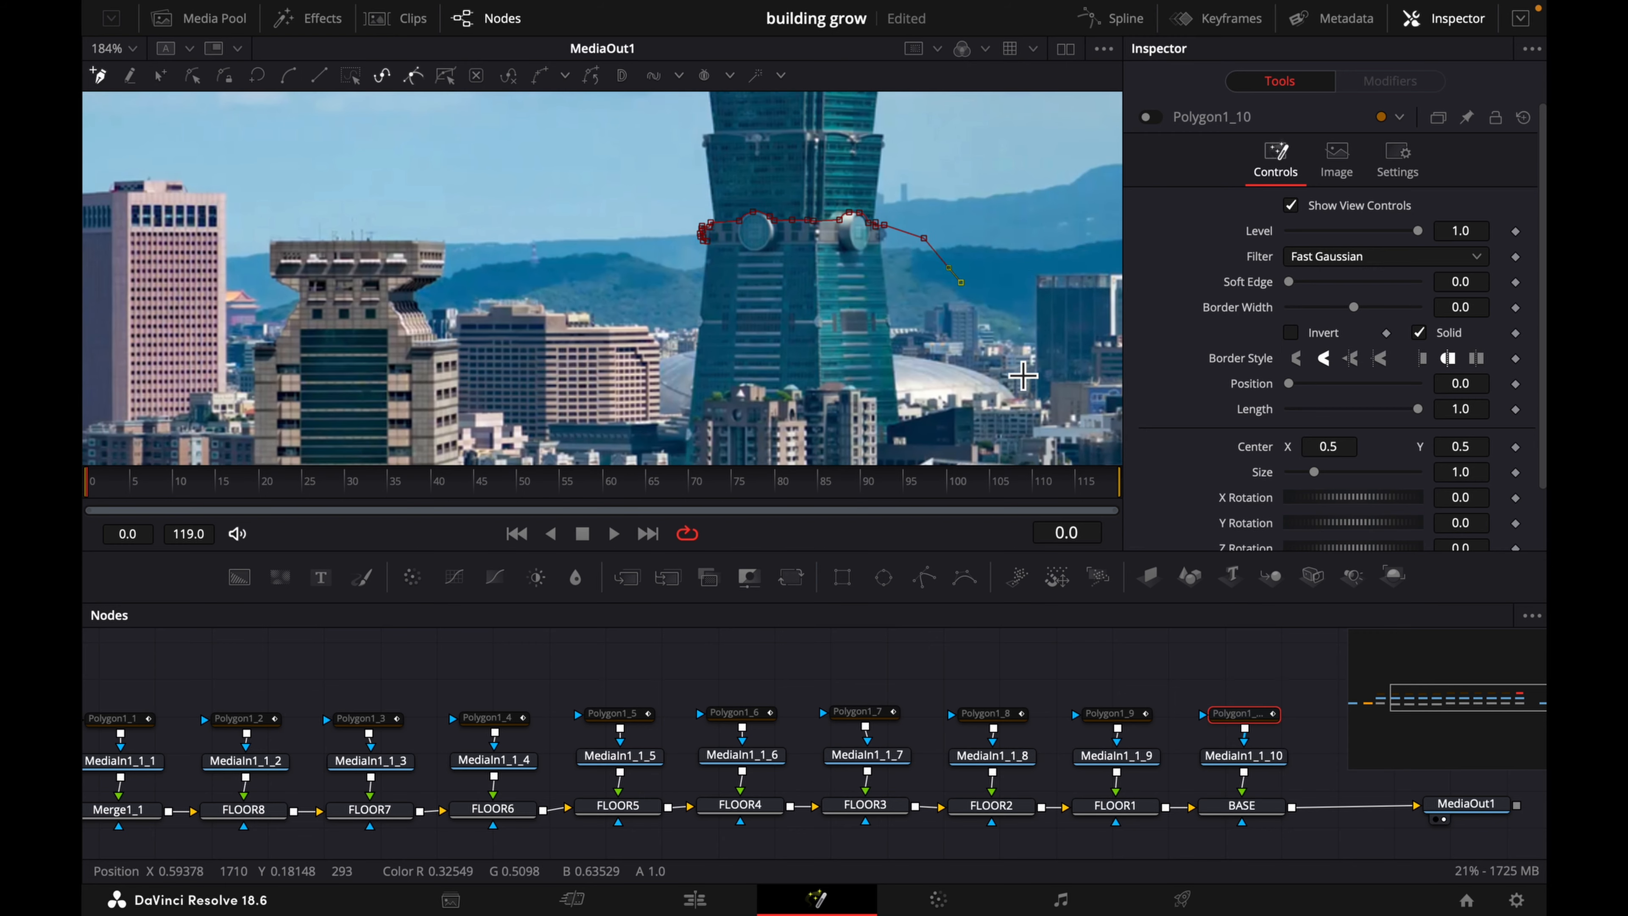
pyautogui.scroll(-2, 1027, 424)
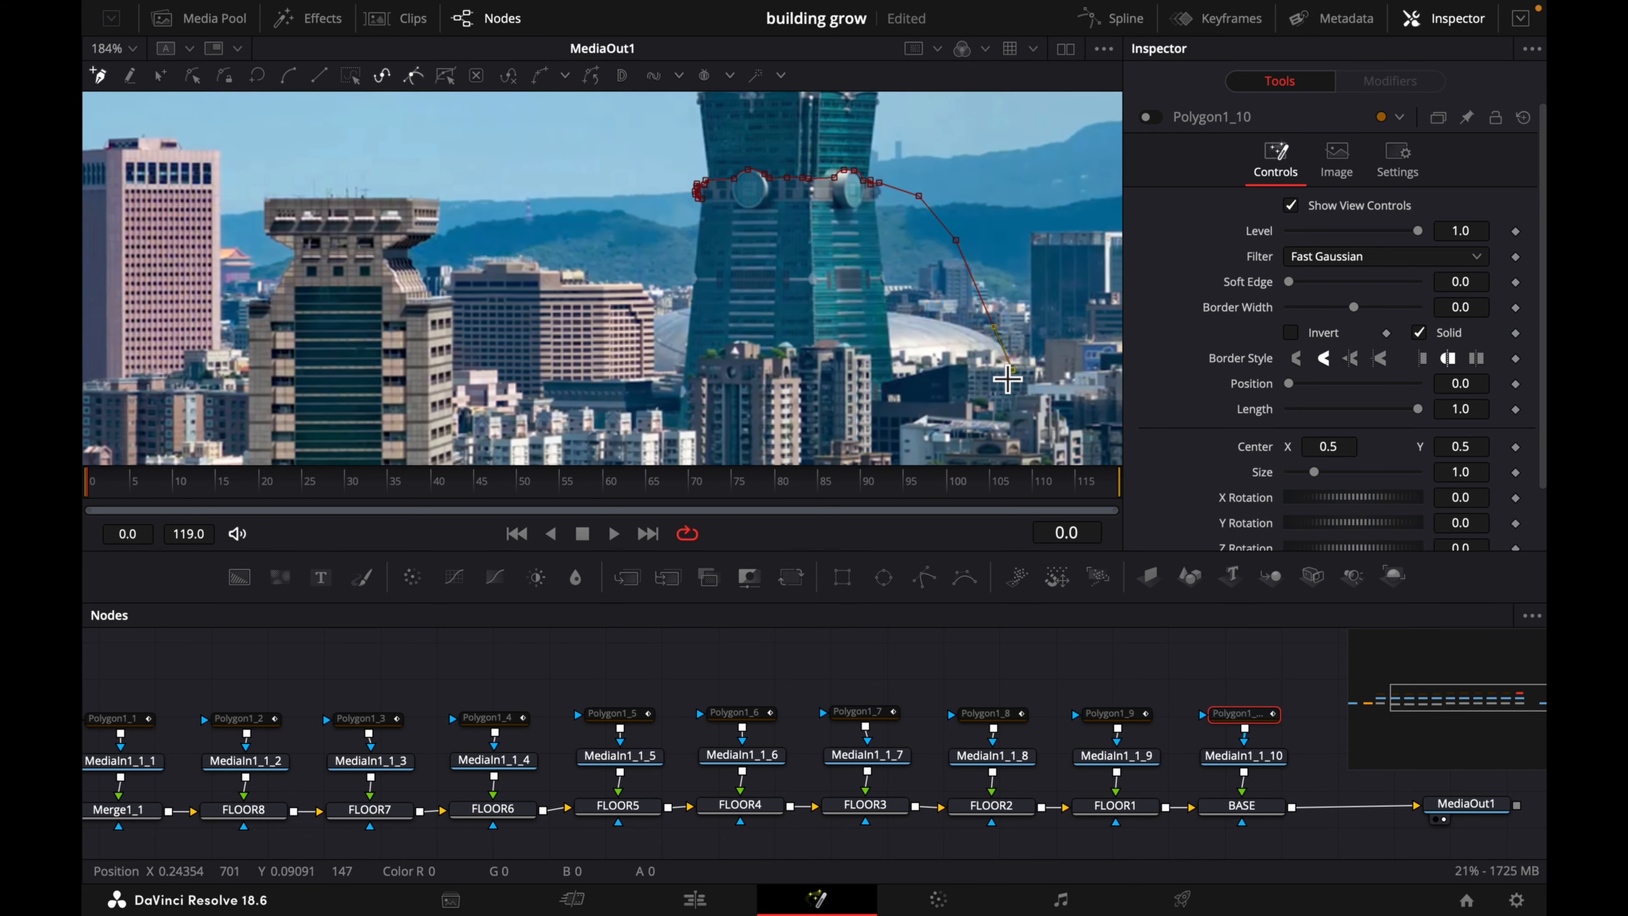
pyautogui.click(1070, 427)
pyautogui.scroll(-3, 1076, 437)
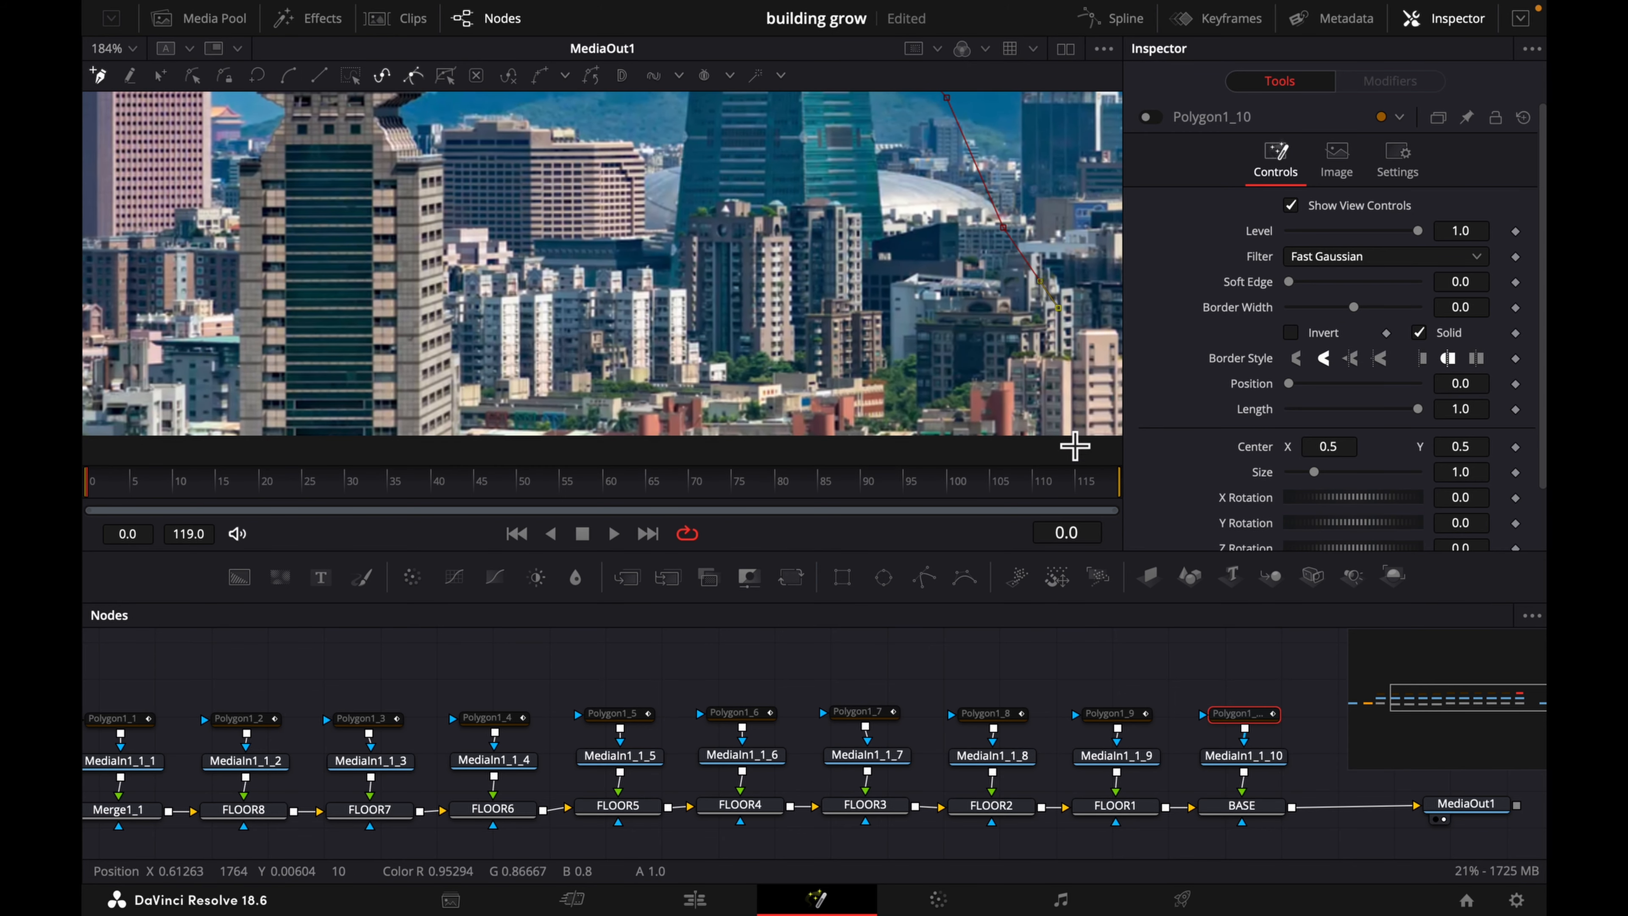
pyautogui.click(1041, 425)
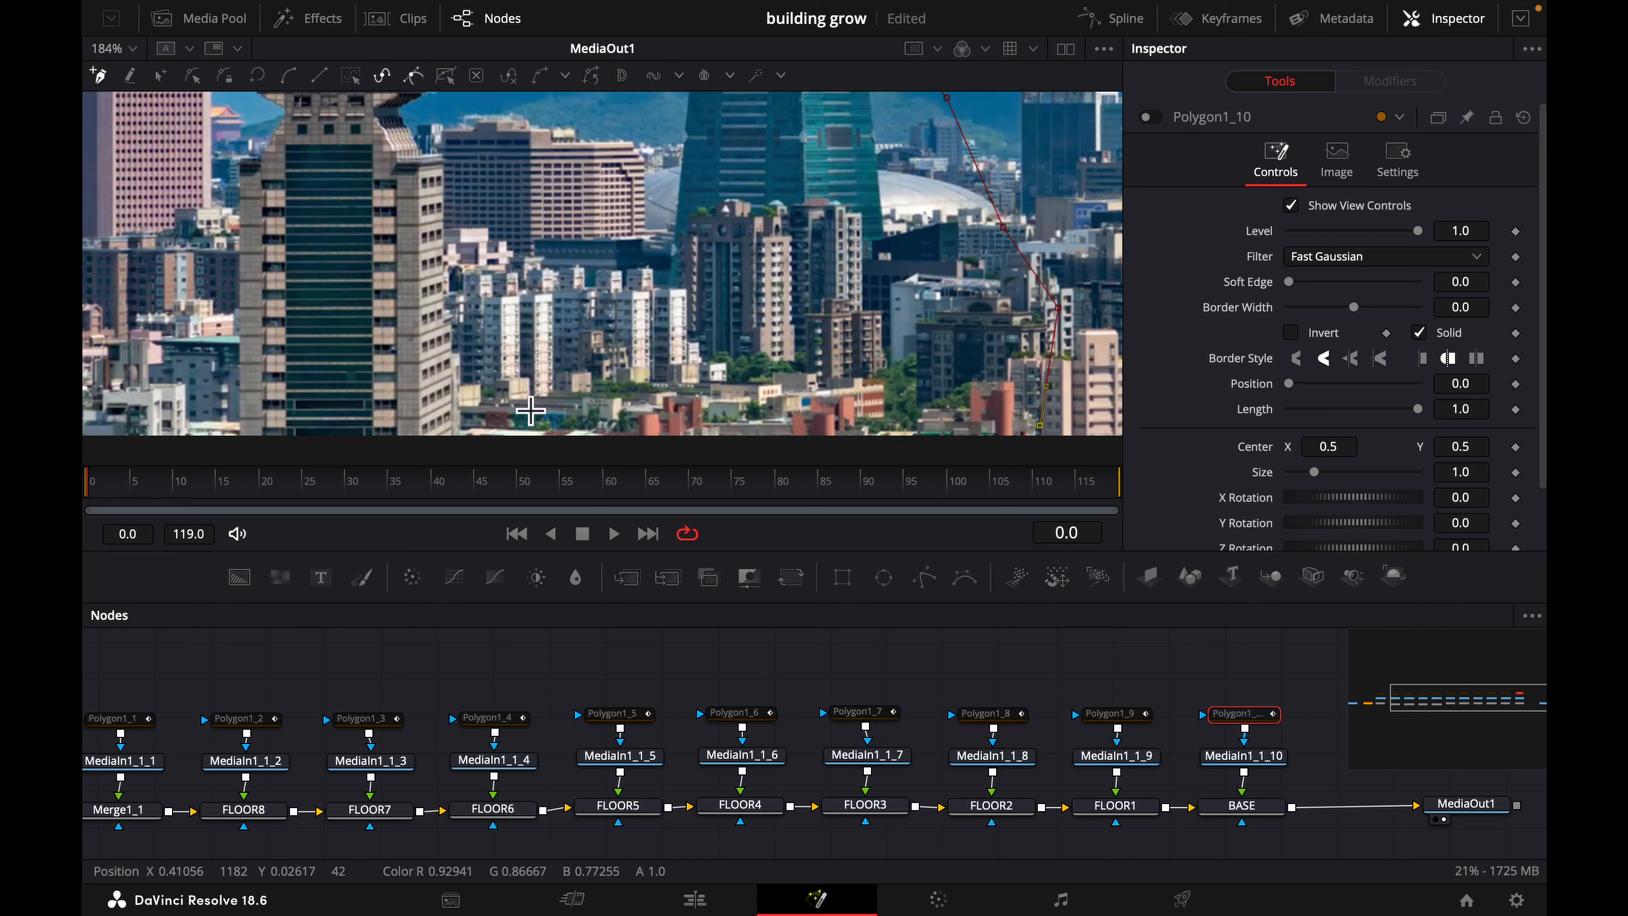
# - Bring the BASE mask outline up the tower's left side and close it at its first point on the ledge
pyautogui.scroll(3, 555, 312)
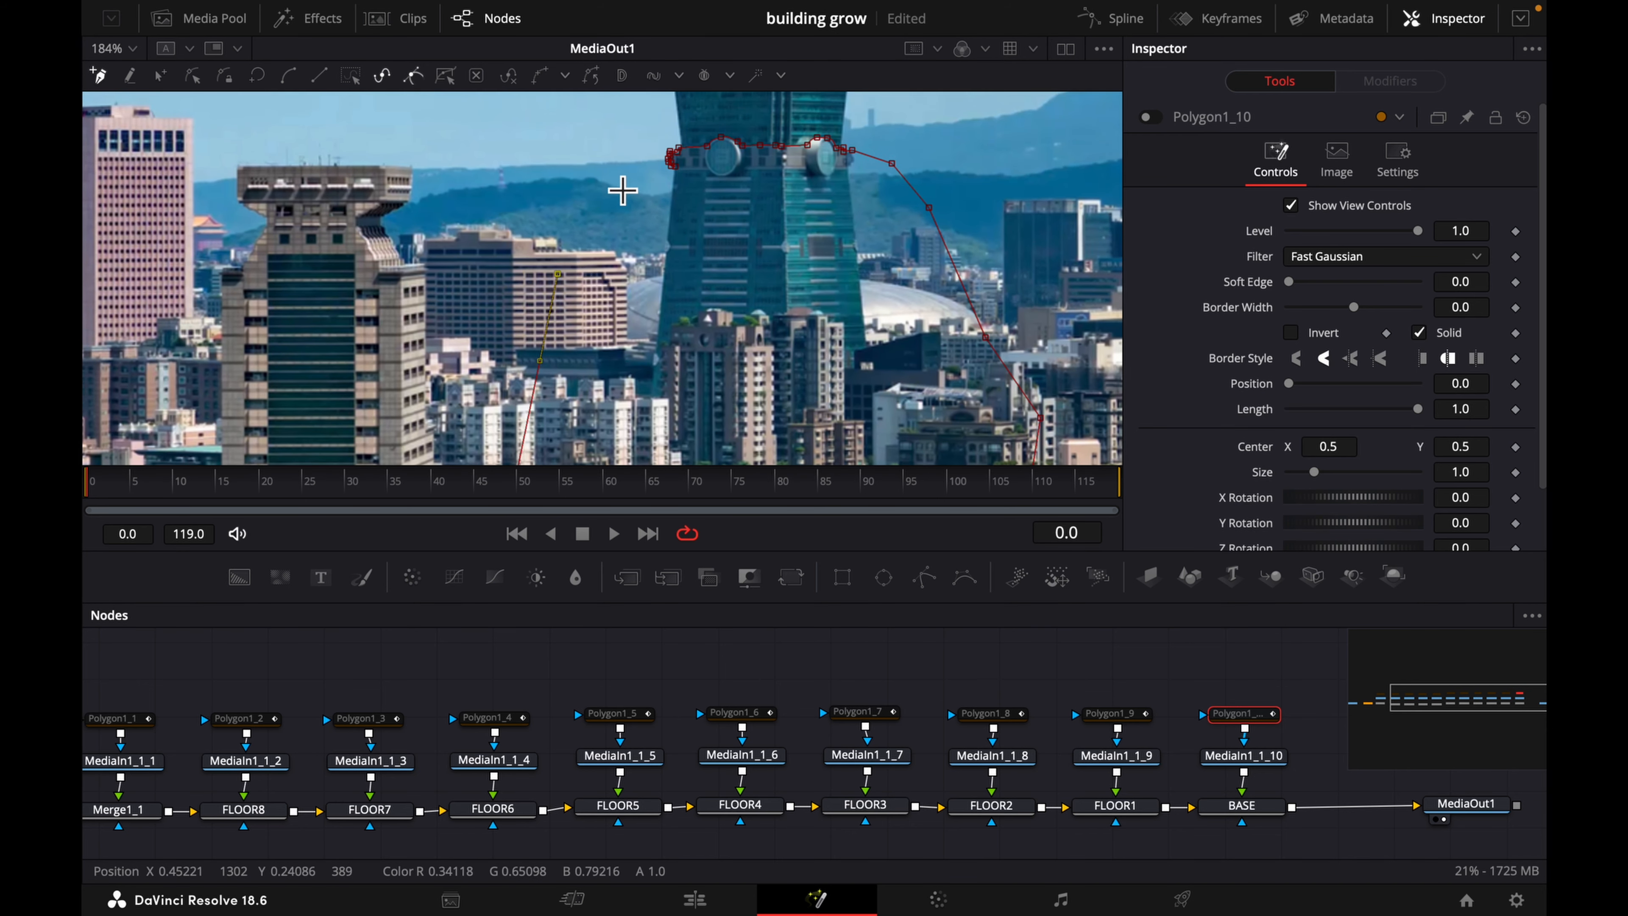
pyautogui.scroll(8, 603, 179)
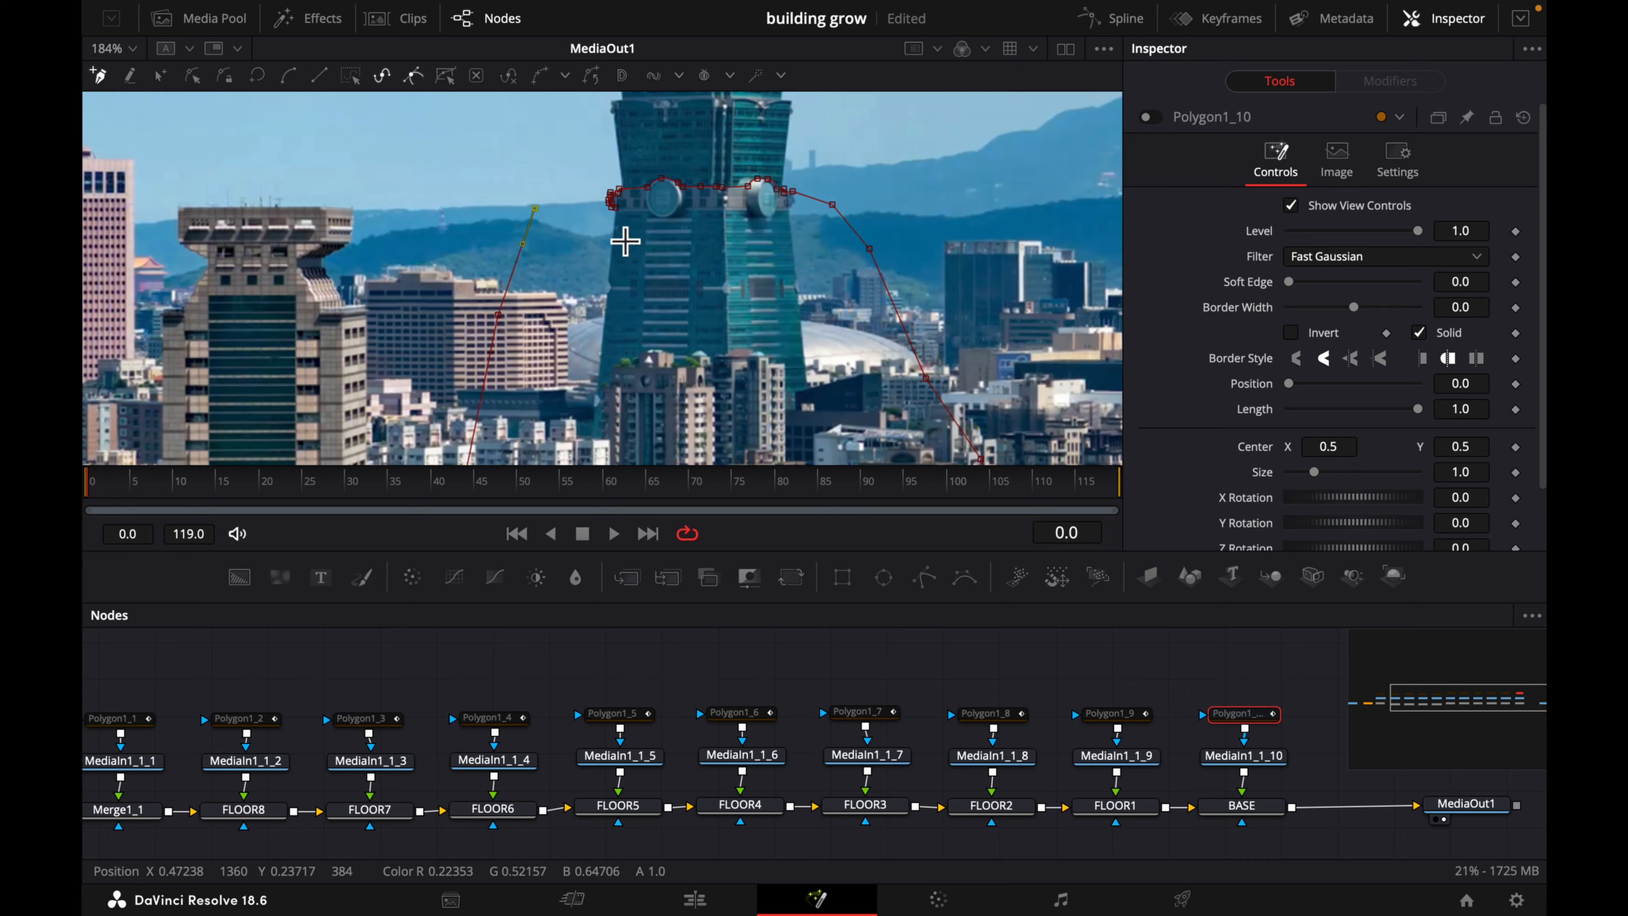
pyautogui.scroll(2, 625, 247)
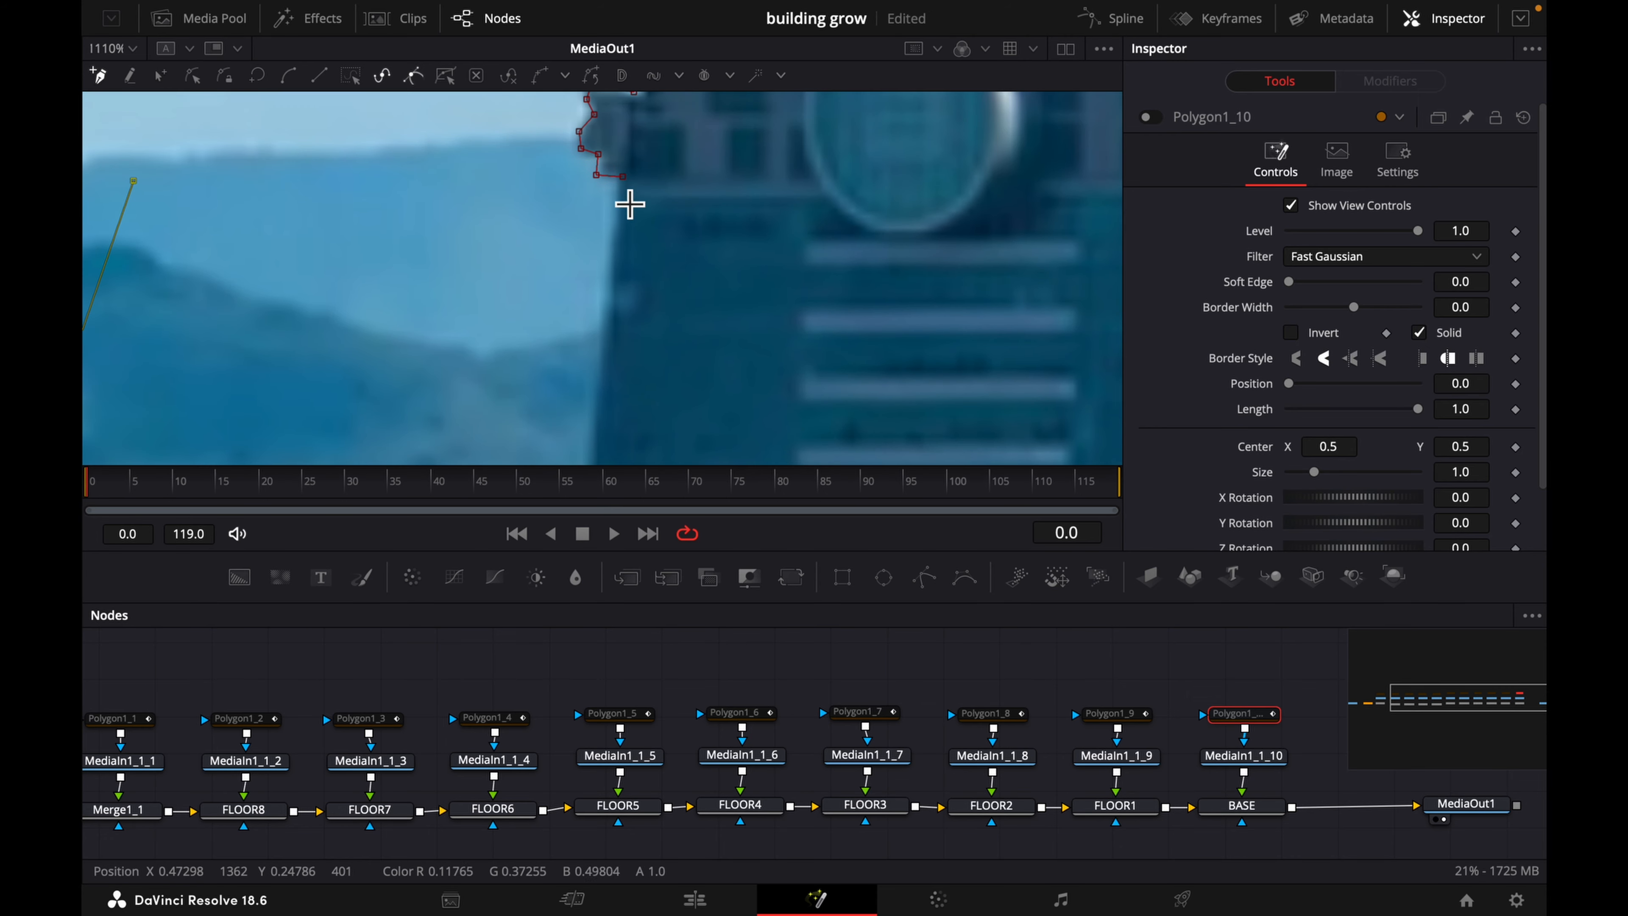
pyautogui.click(620, 178)
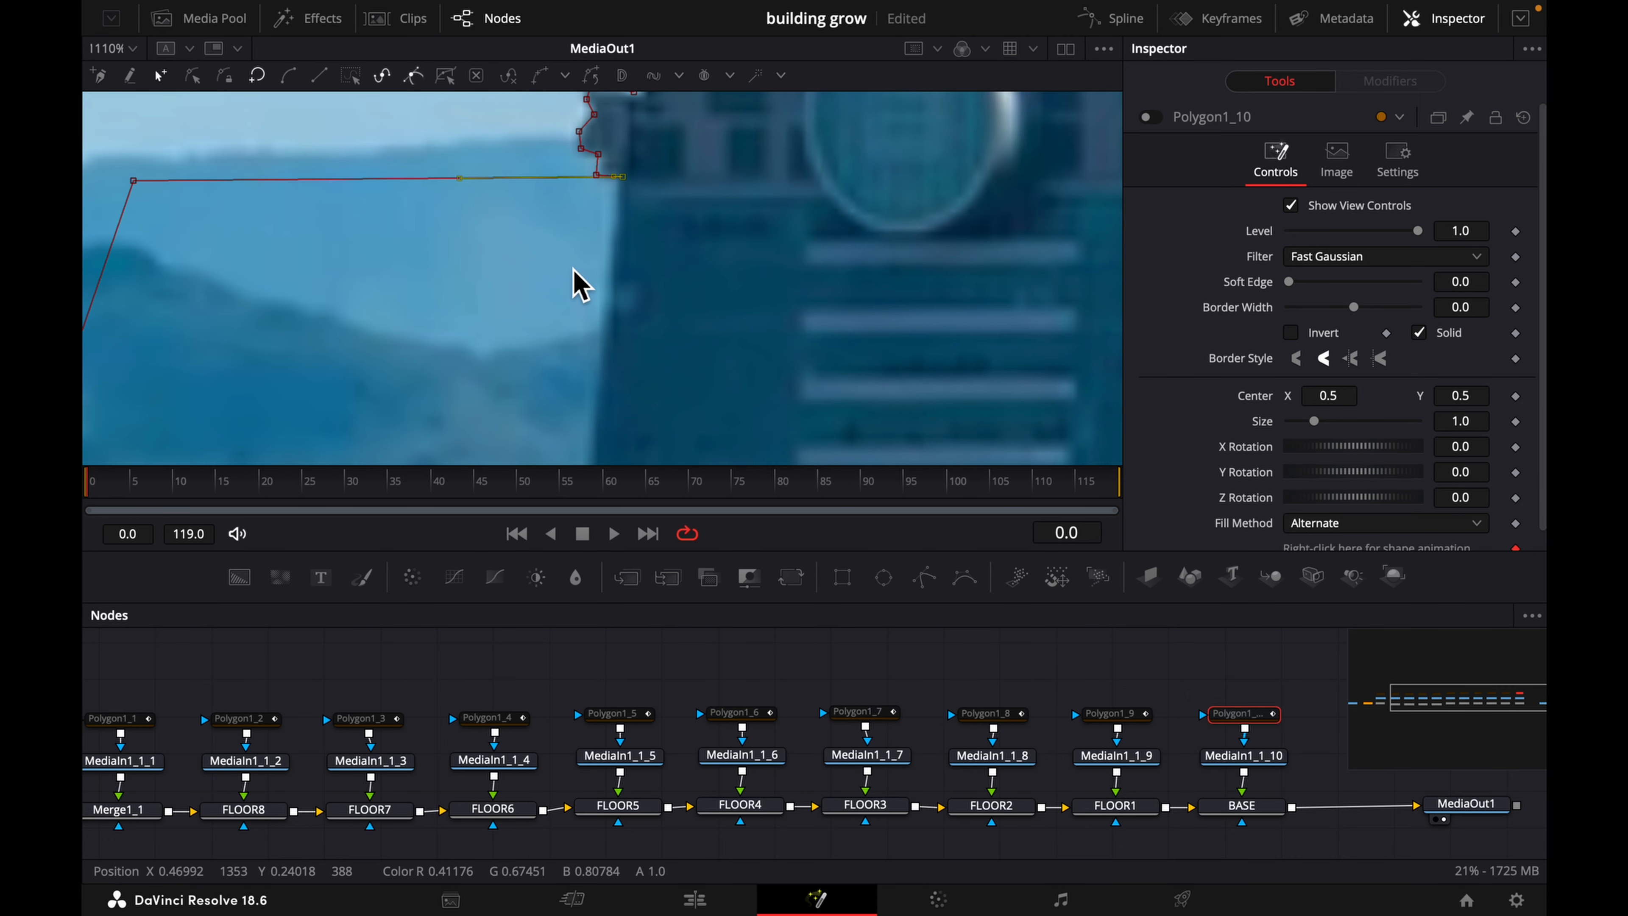
pyautogui.scroll(-7, 574, 271)
pyautogui.scroll(-3, 575, 279)
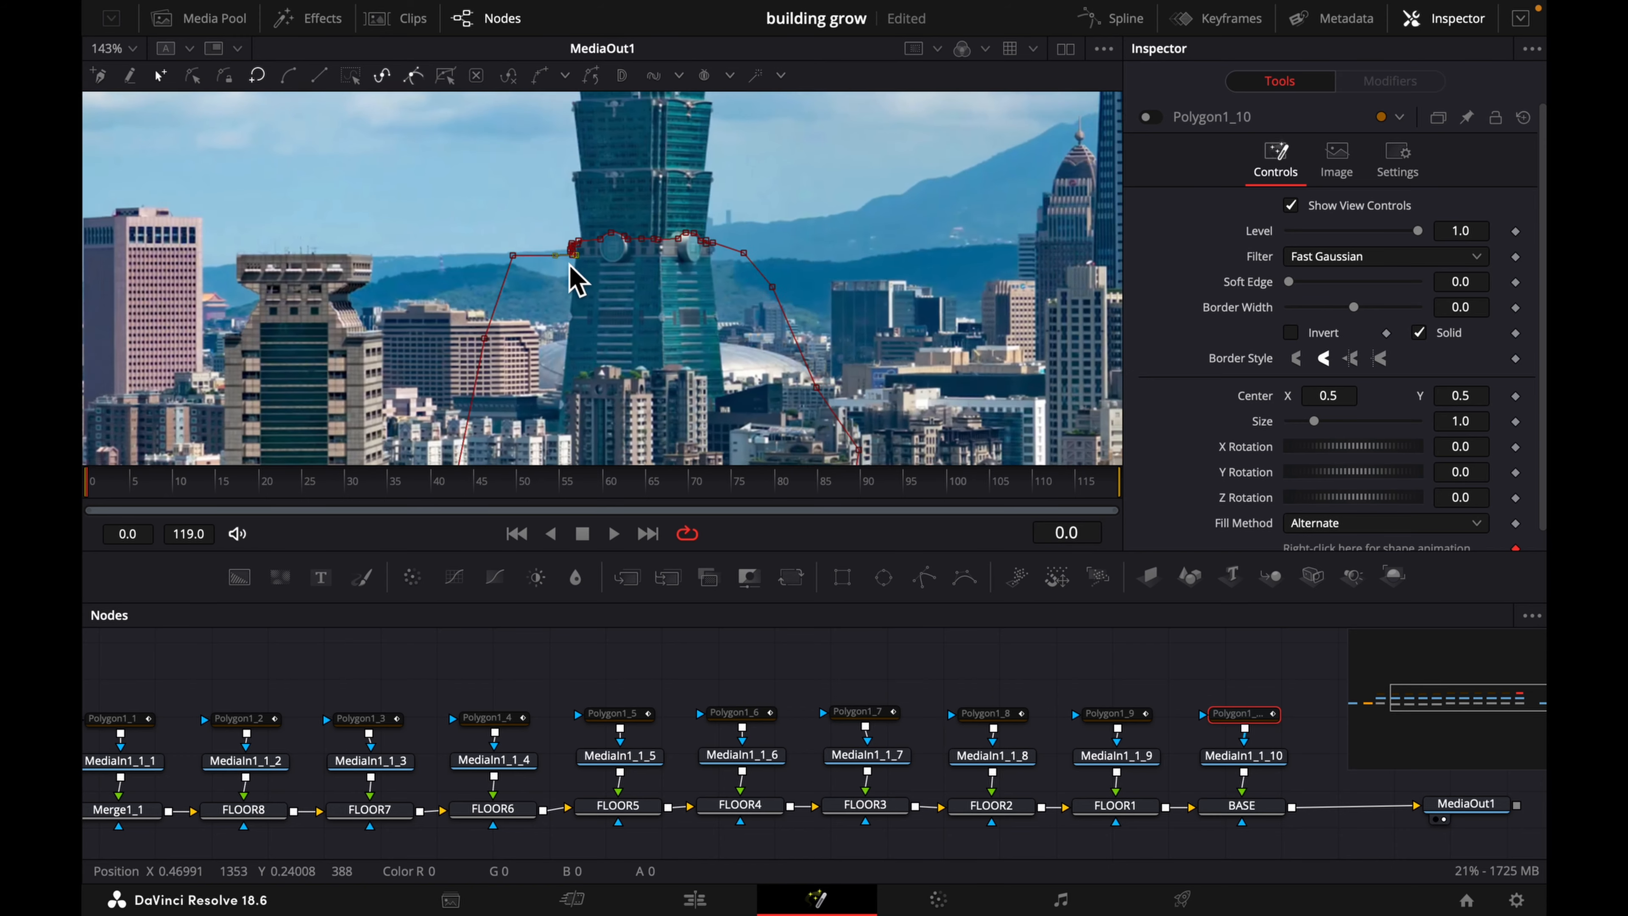
pyautogui.scroll(-2, 570, 267)
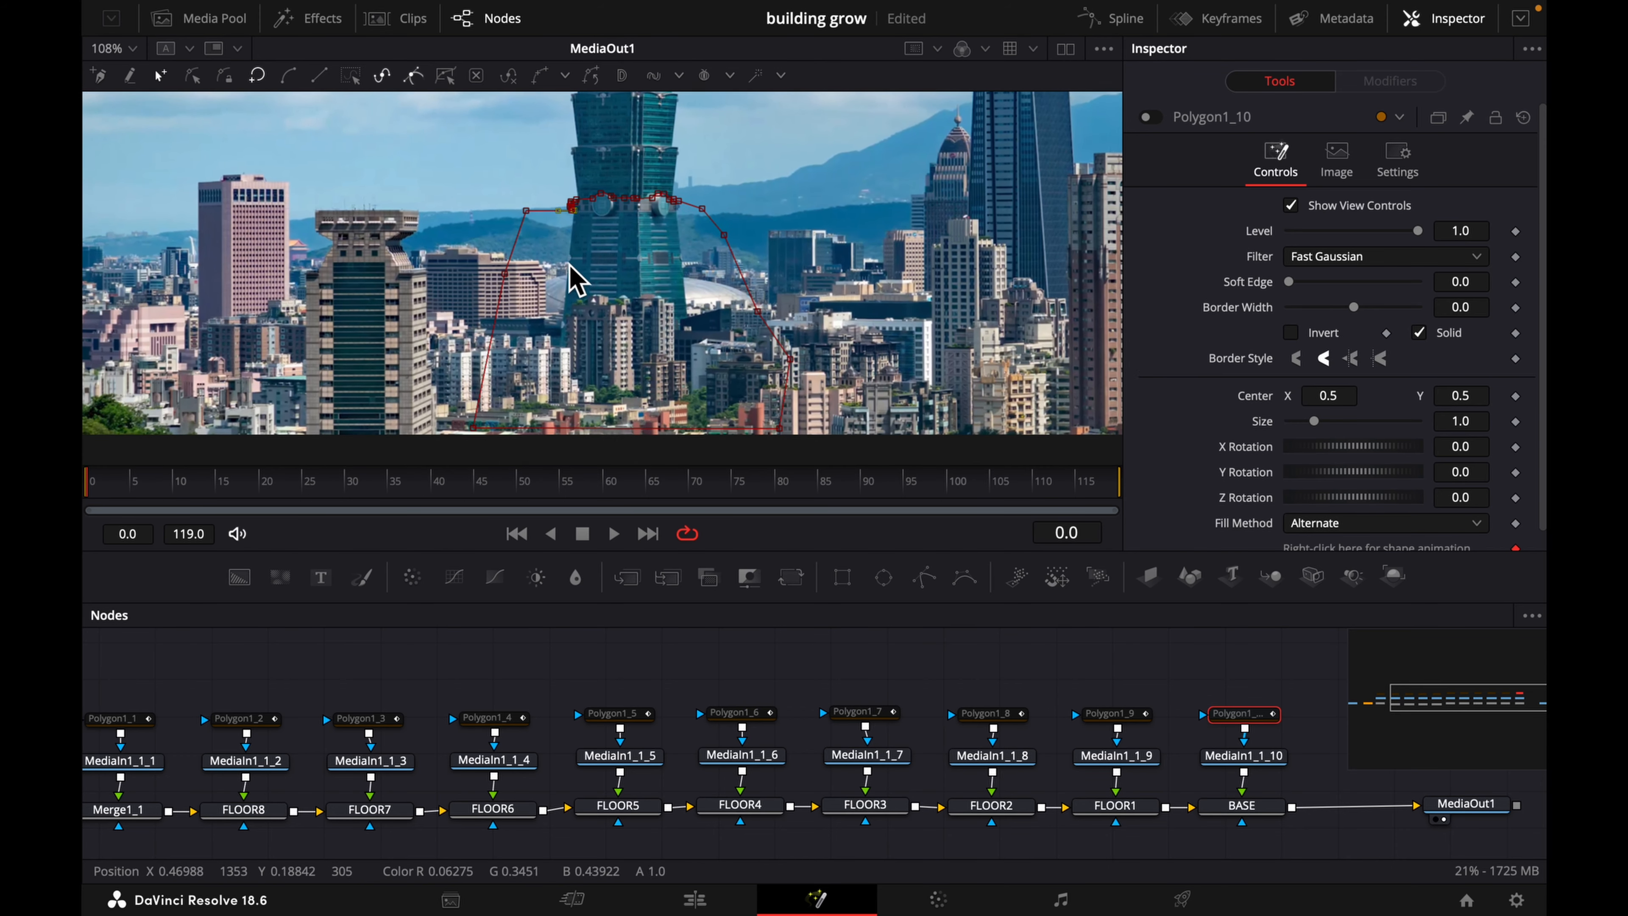
pyautogui.scroll(2, 571, 266)
pyautogui.scroll(2, 577, 279)
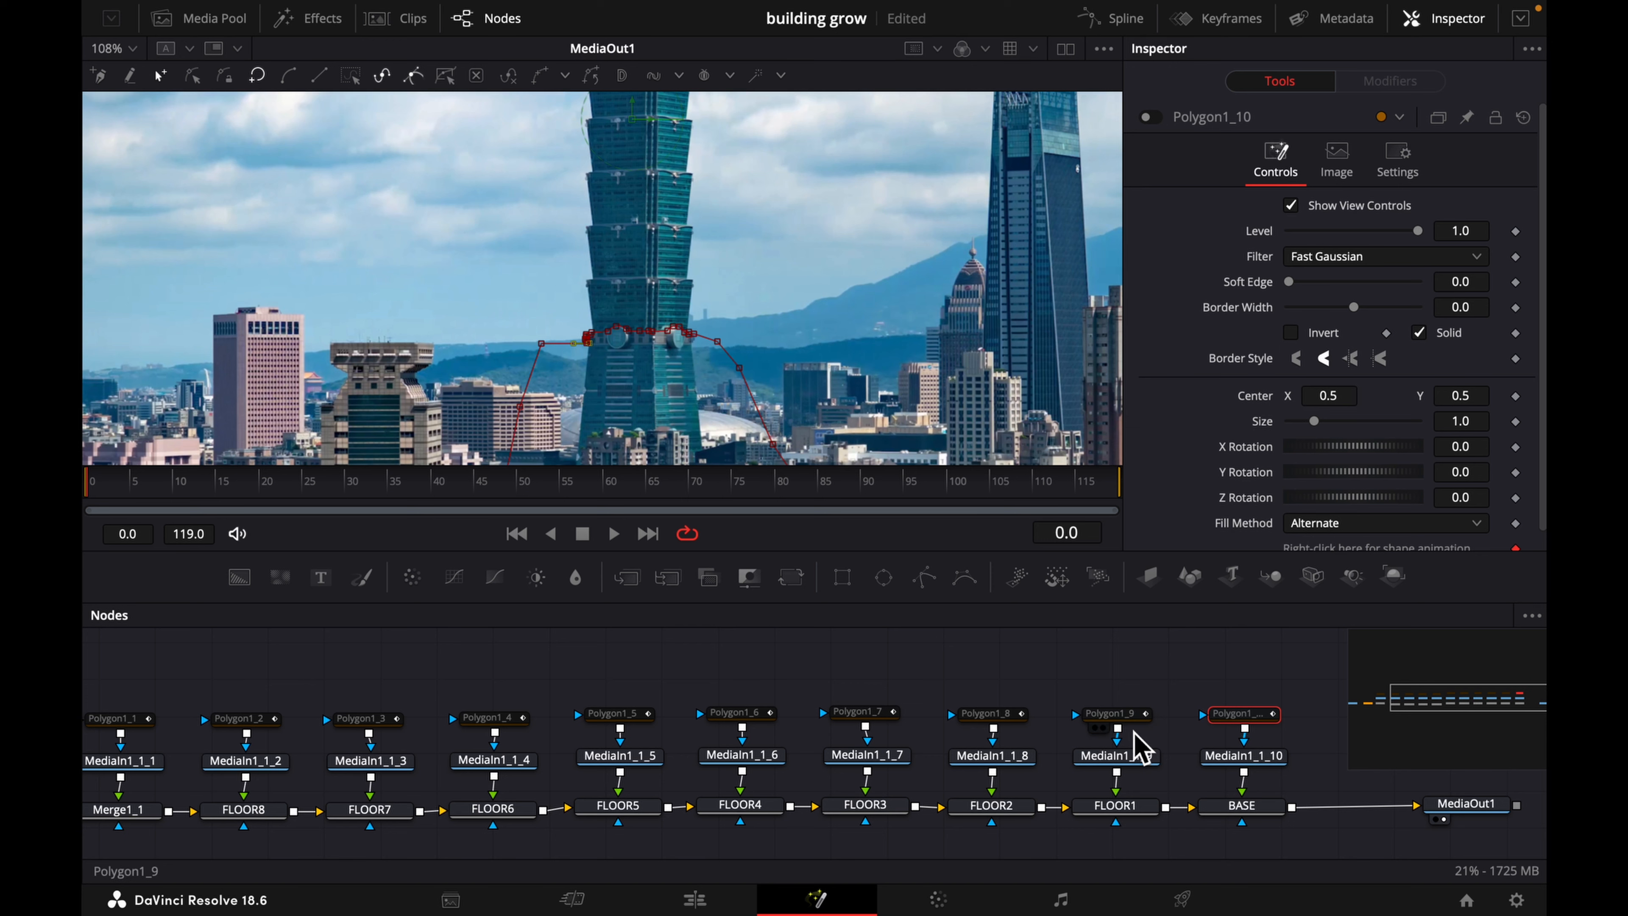
# - Start the FLOOR1 mask on Polygon1_9, tracing the ledge's upper edge over the left round emblem and across to the right emblem
pyautogui.click(1129, 717)
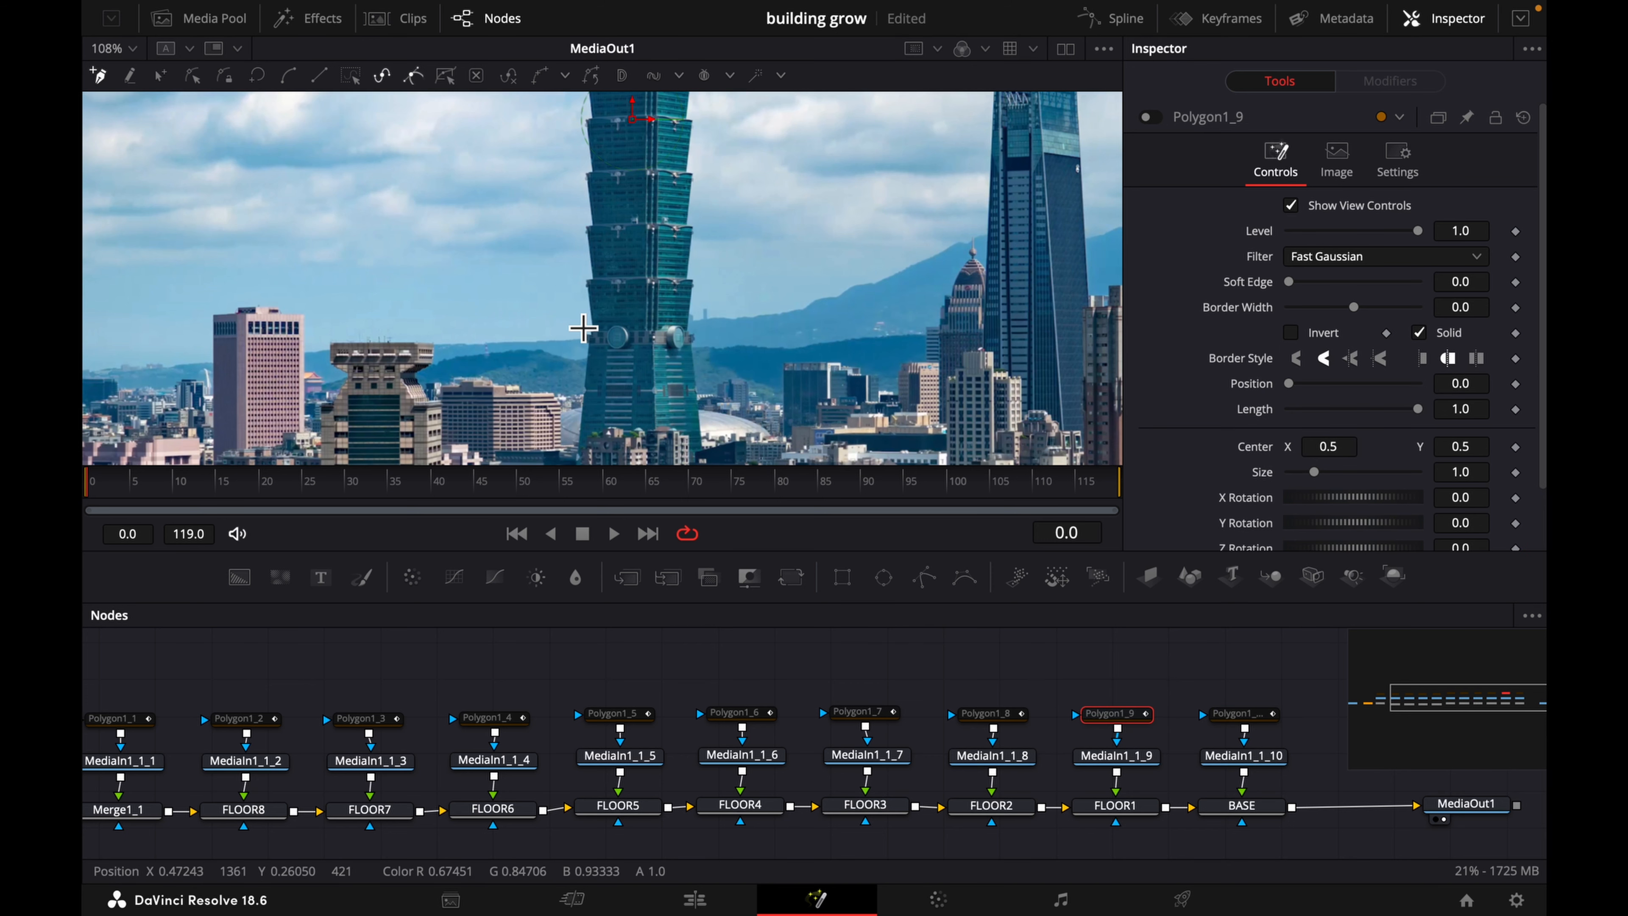
pyautogui.scroll(6, 583, 328)
pyautogui.scroll(1, 590, 340)
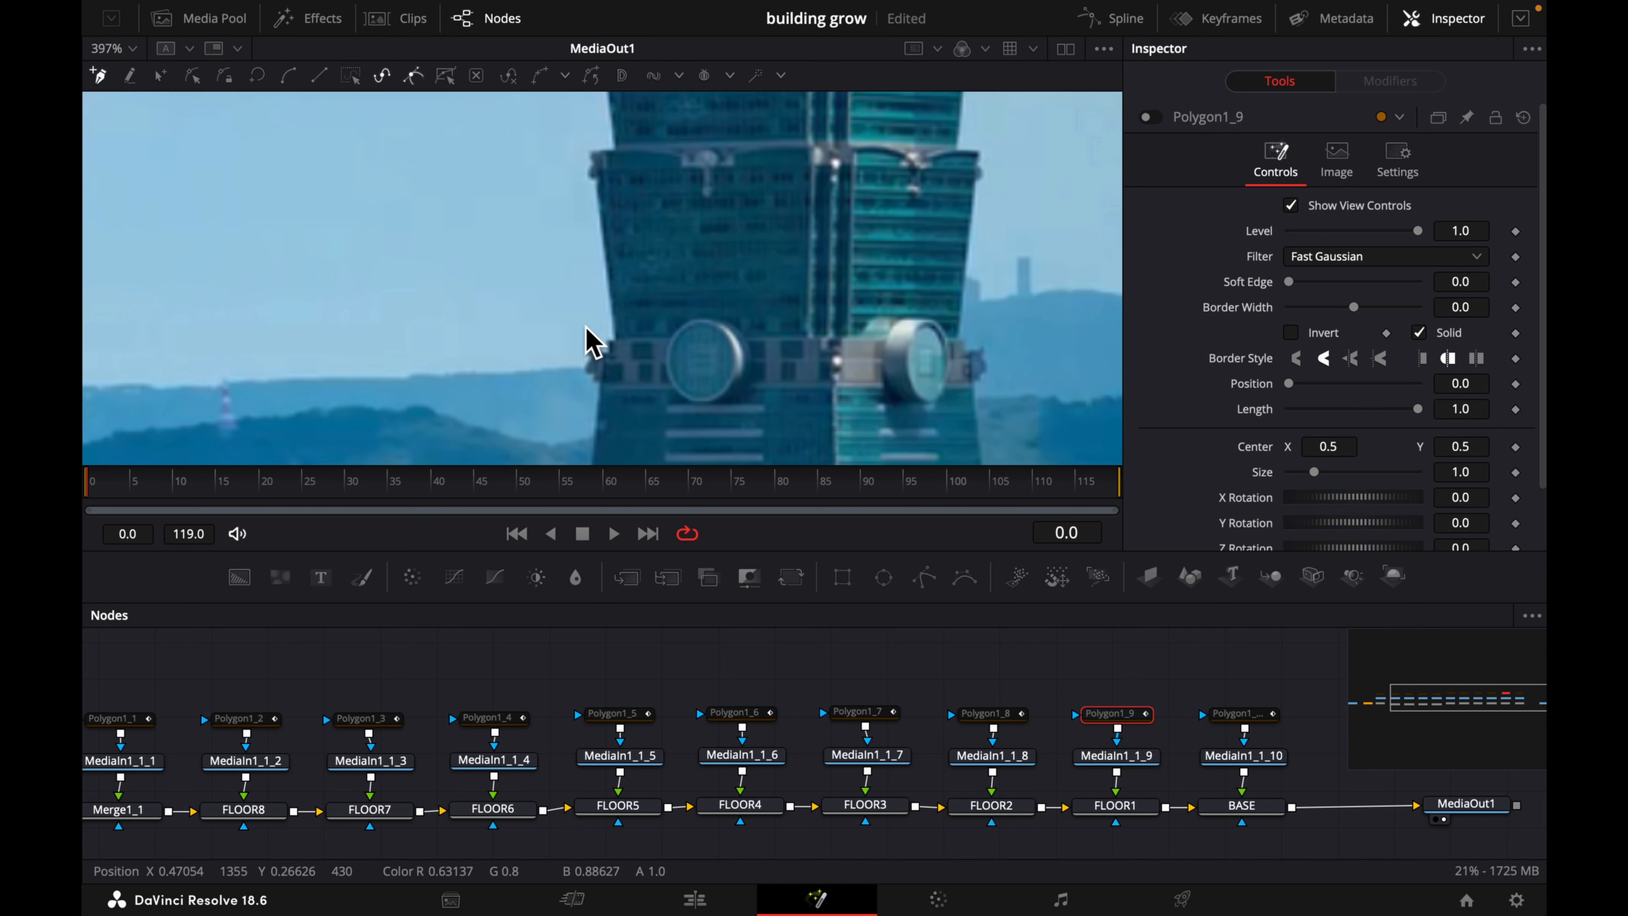
pyautogui.click(613, 337)
pyautogui.click(672, 338)
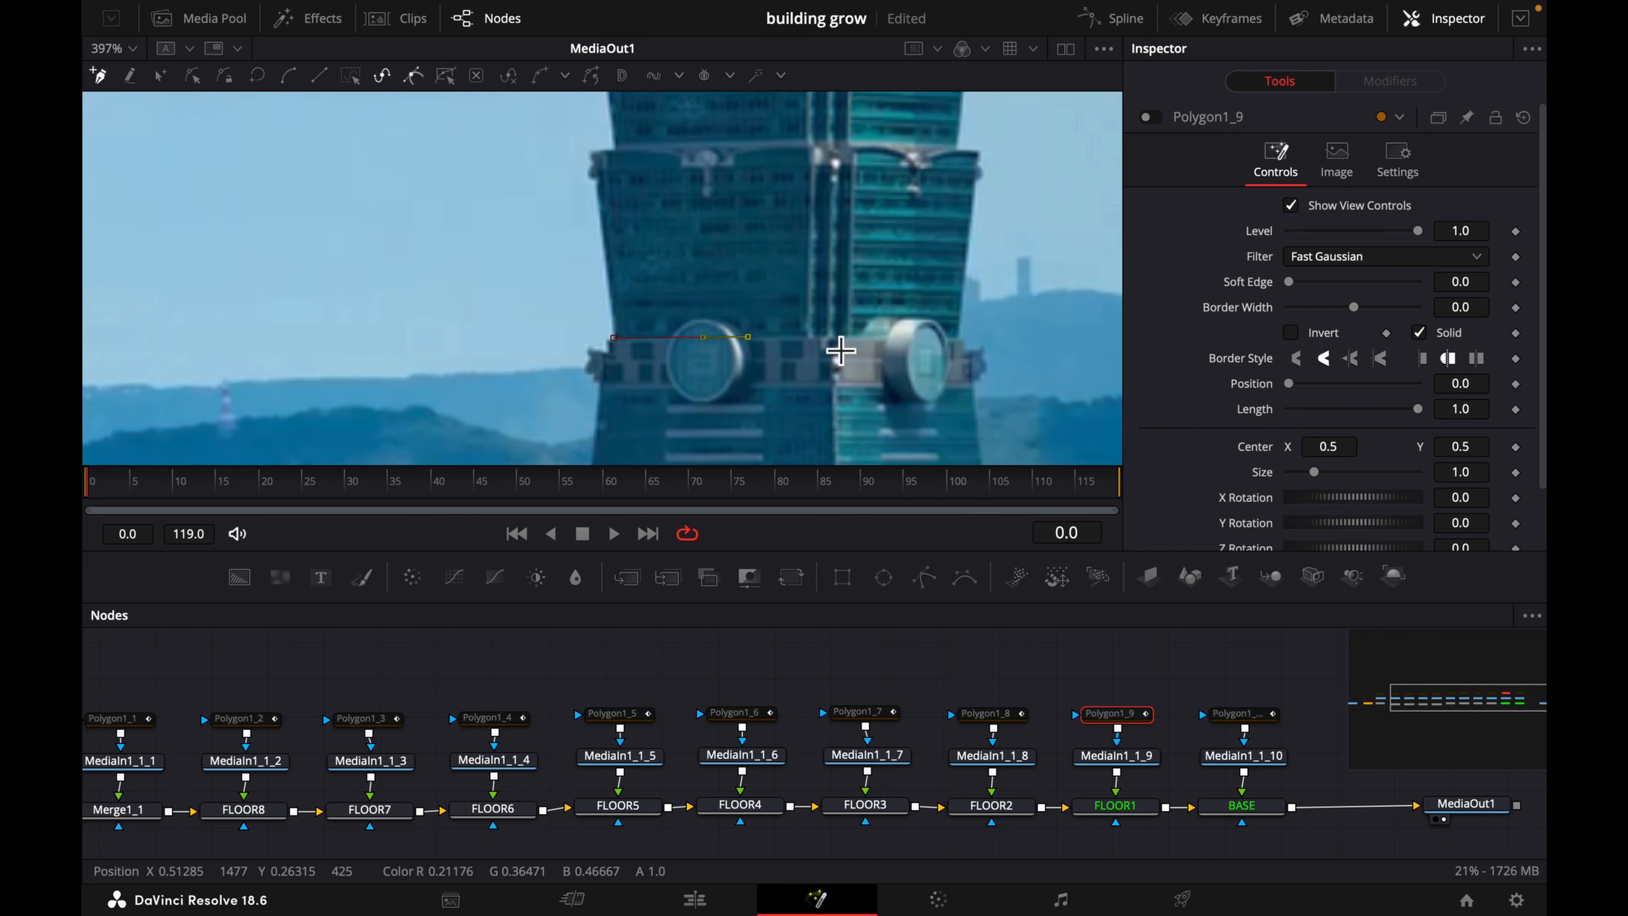
pyautogui.click(696, 317)
pyautogui.click(718, 319)
pyautogui.click(749, 336)
pyautogui.click(834, 336)
pyautogui.click(888, 336)
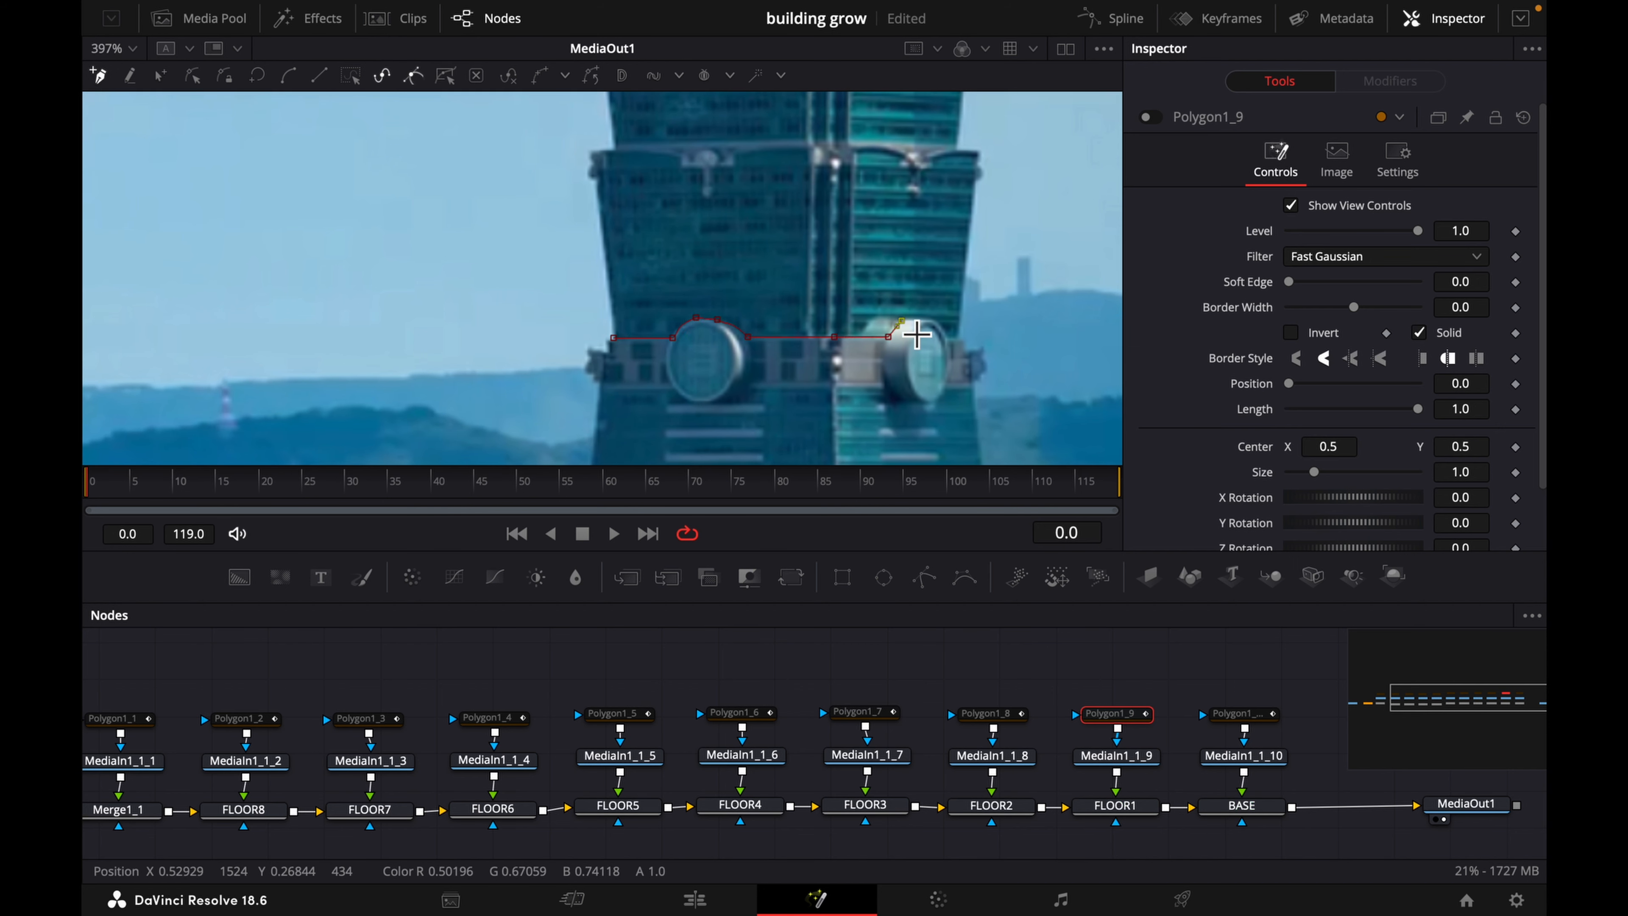
# - Carry the FLOOR1 mask outline over the right round emblem and around the tower section's upper edge, closing it at its first point
pyautogui.click(901, 319)
pyautogui.click(926, 319)
pyautogui.click(960, 338)
pyautogui.click(979, 153)
pyautogui.click(619, 148)
pyautogui.click(590, 153)
pyautogui.click(614, 338)
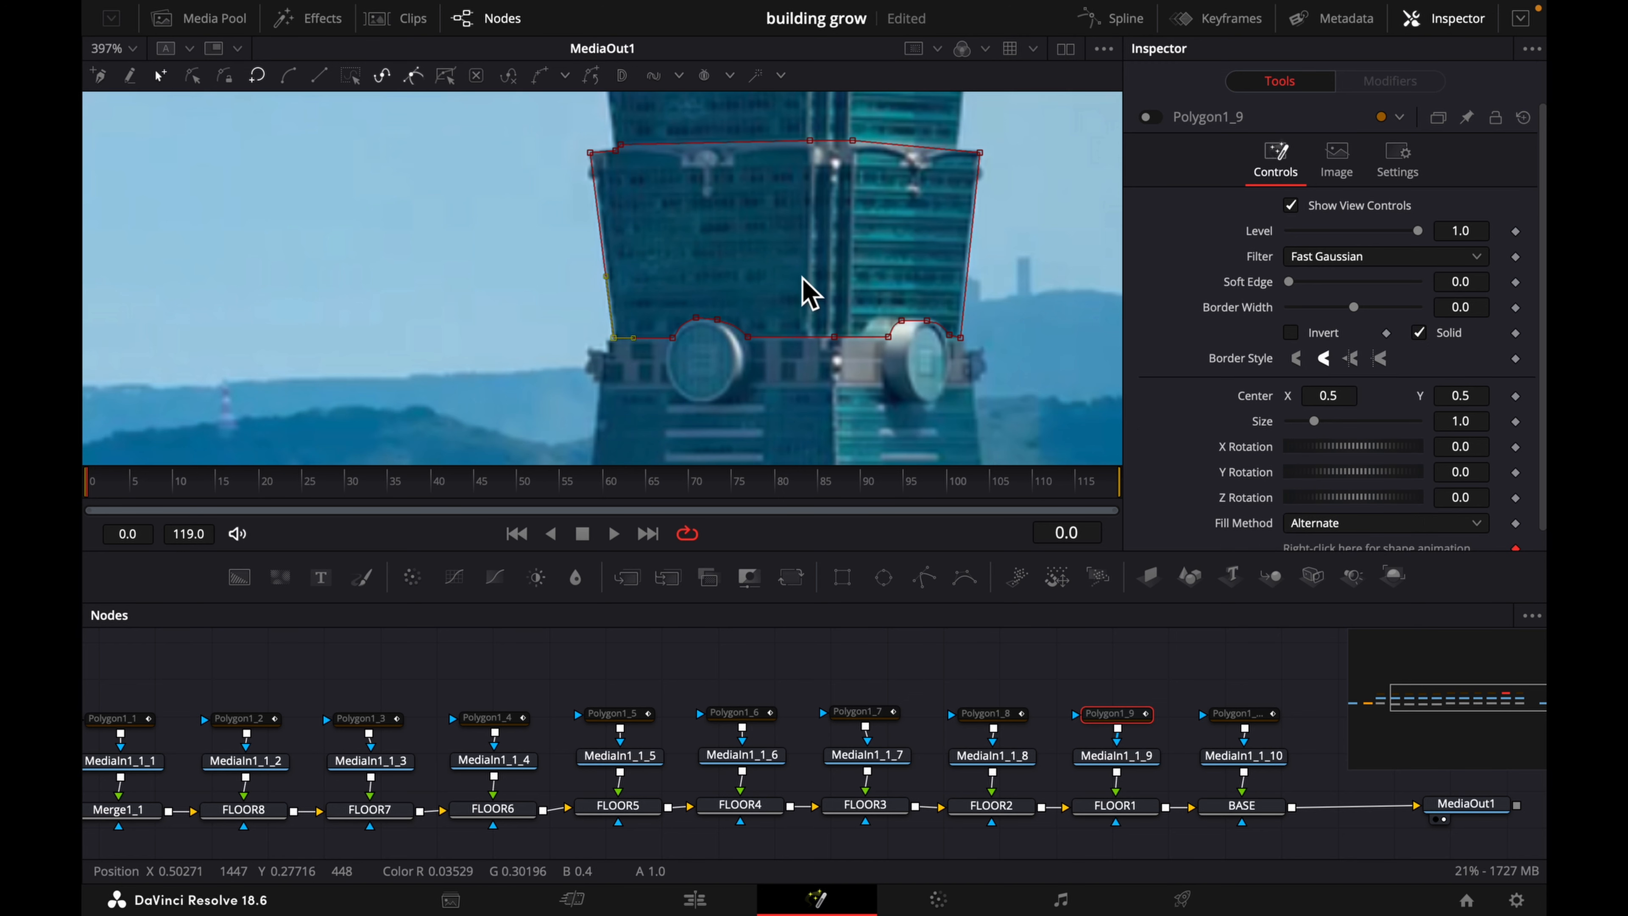
# - Draw a closed FLOOR2 mask on Polygon1_8 around the tower section directly above FLOOR1
pyautogui.scroll(10, 809, 293)
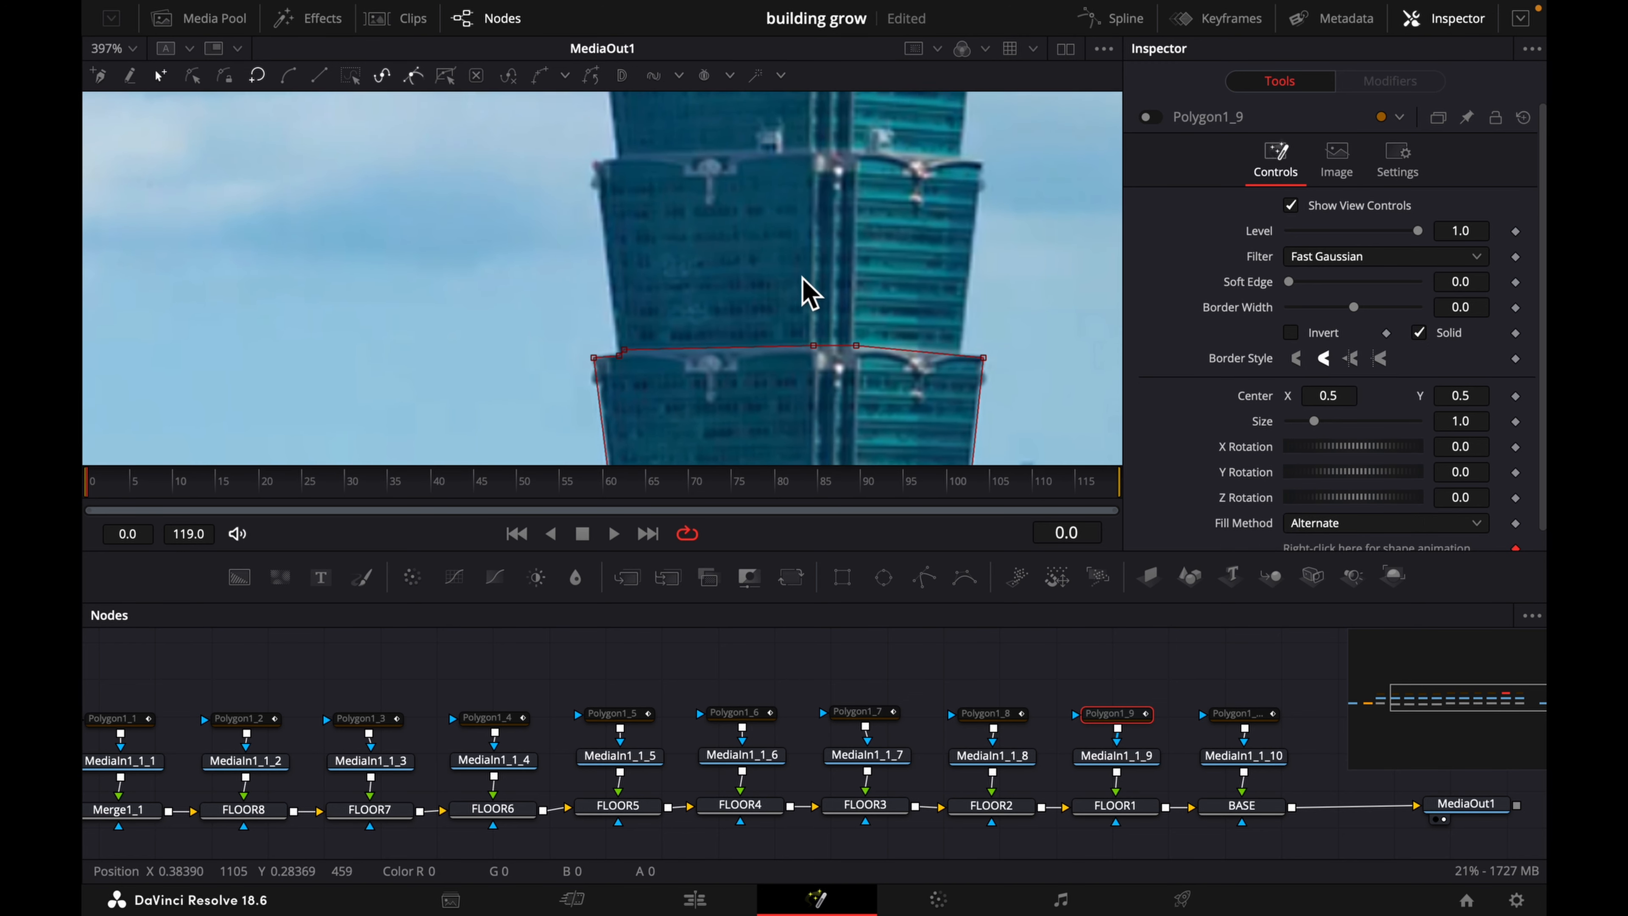
pyautogui.click(1011, 717)
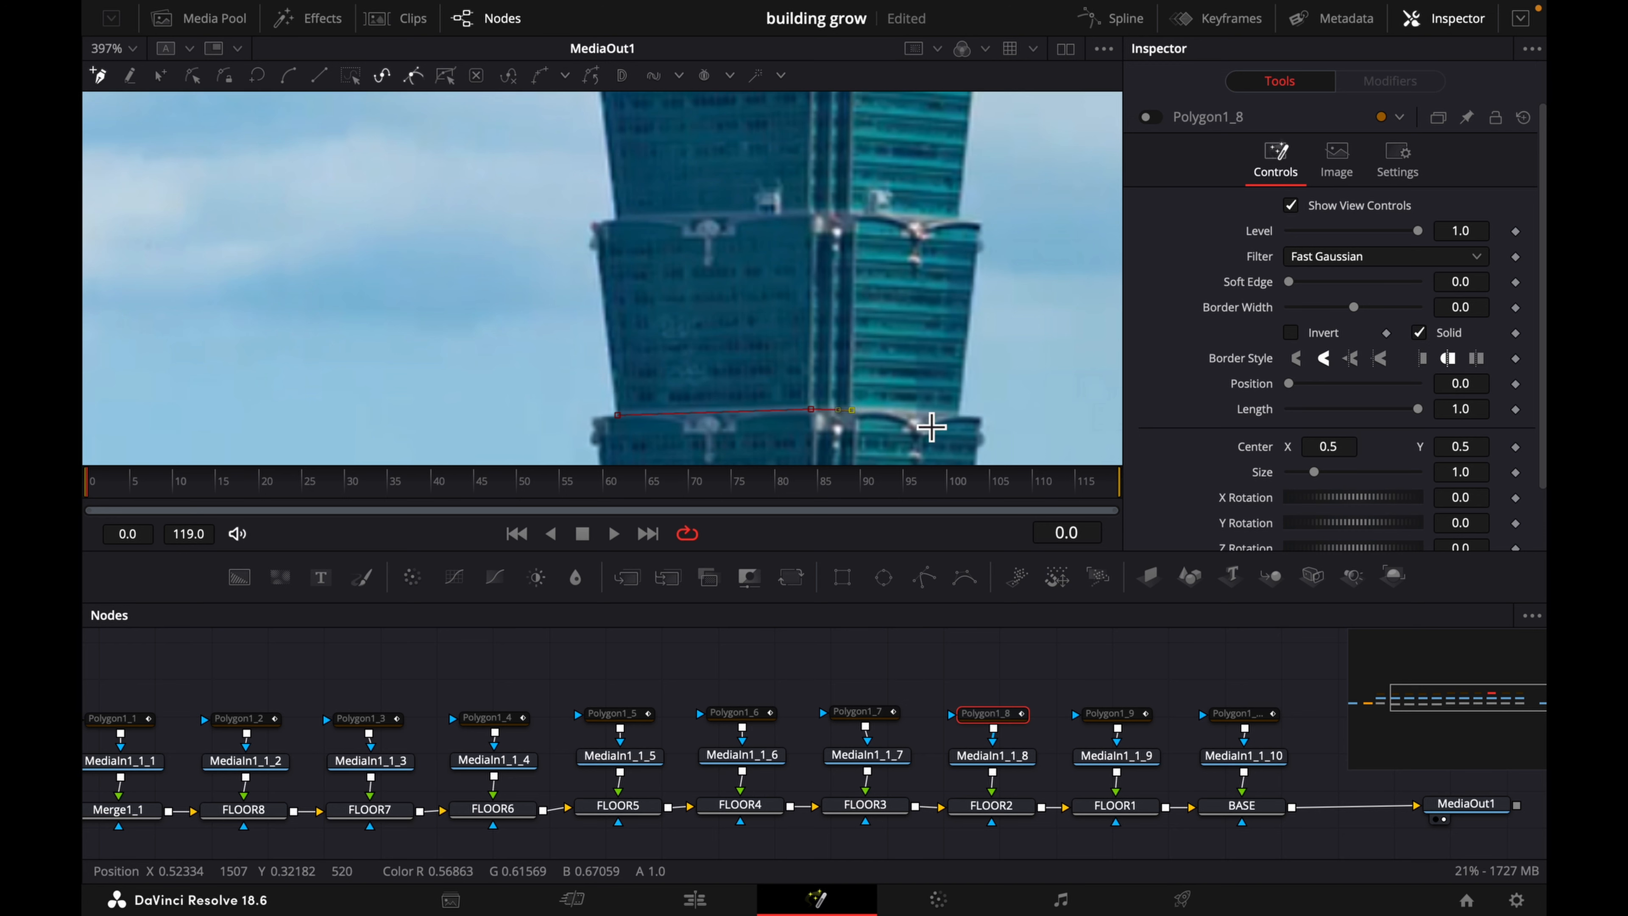
pyautogui.click(981, 220)
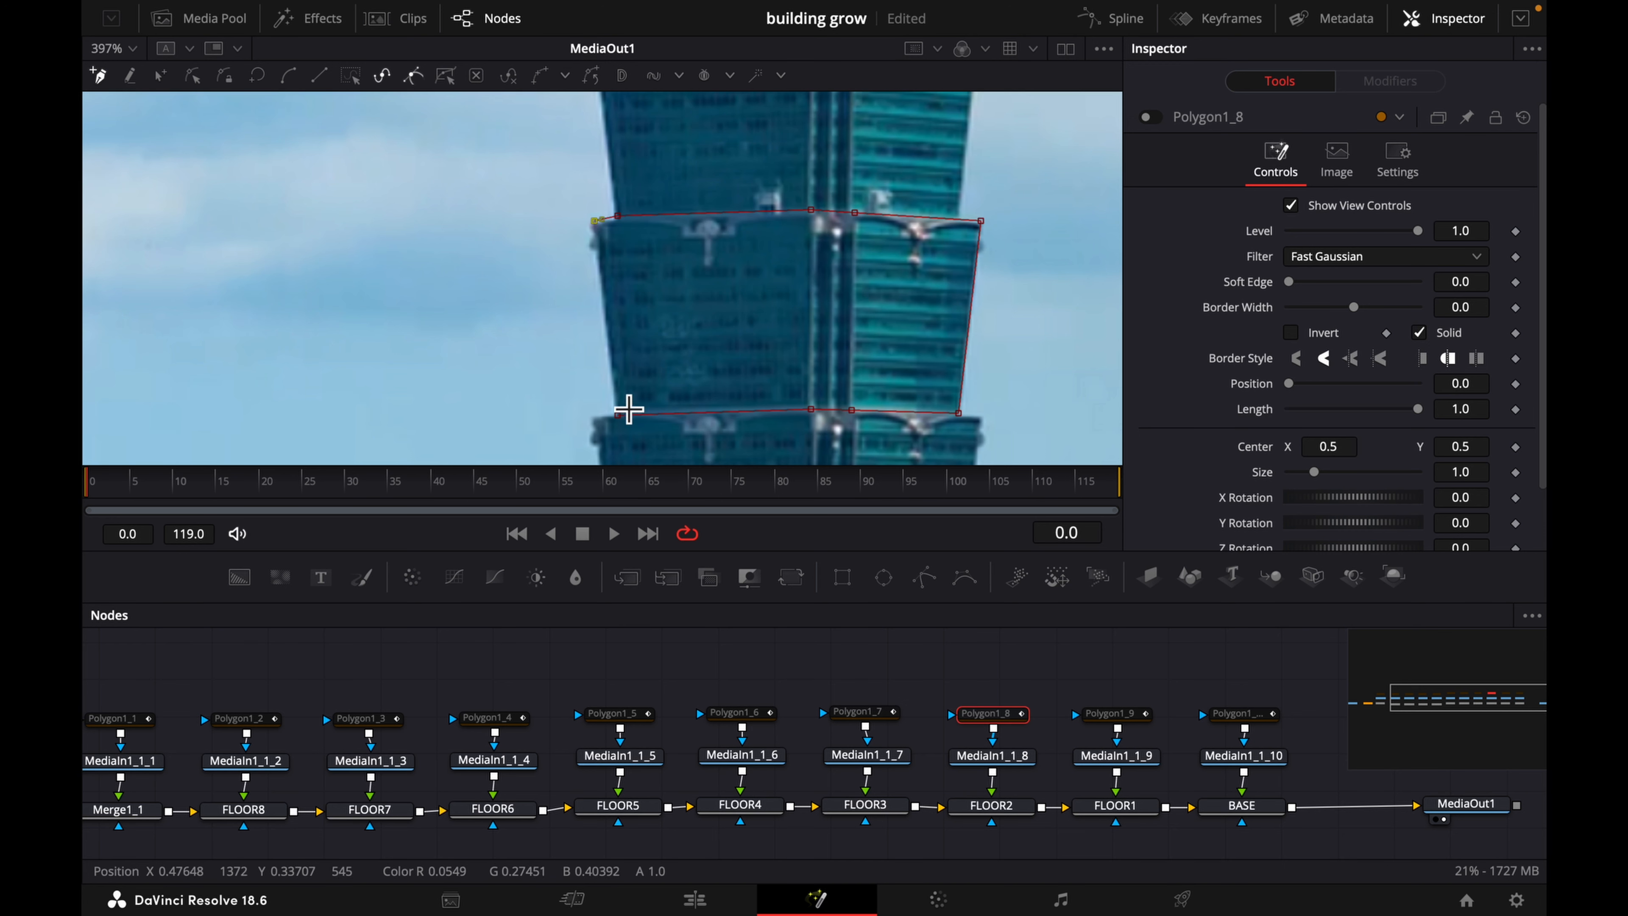
pyautogui.click(615, 416)
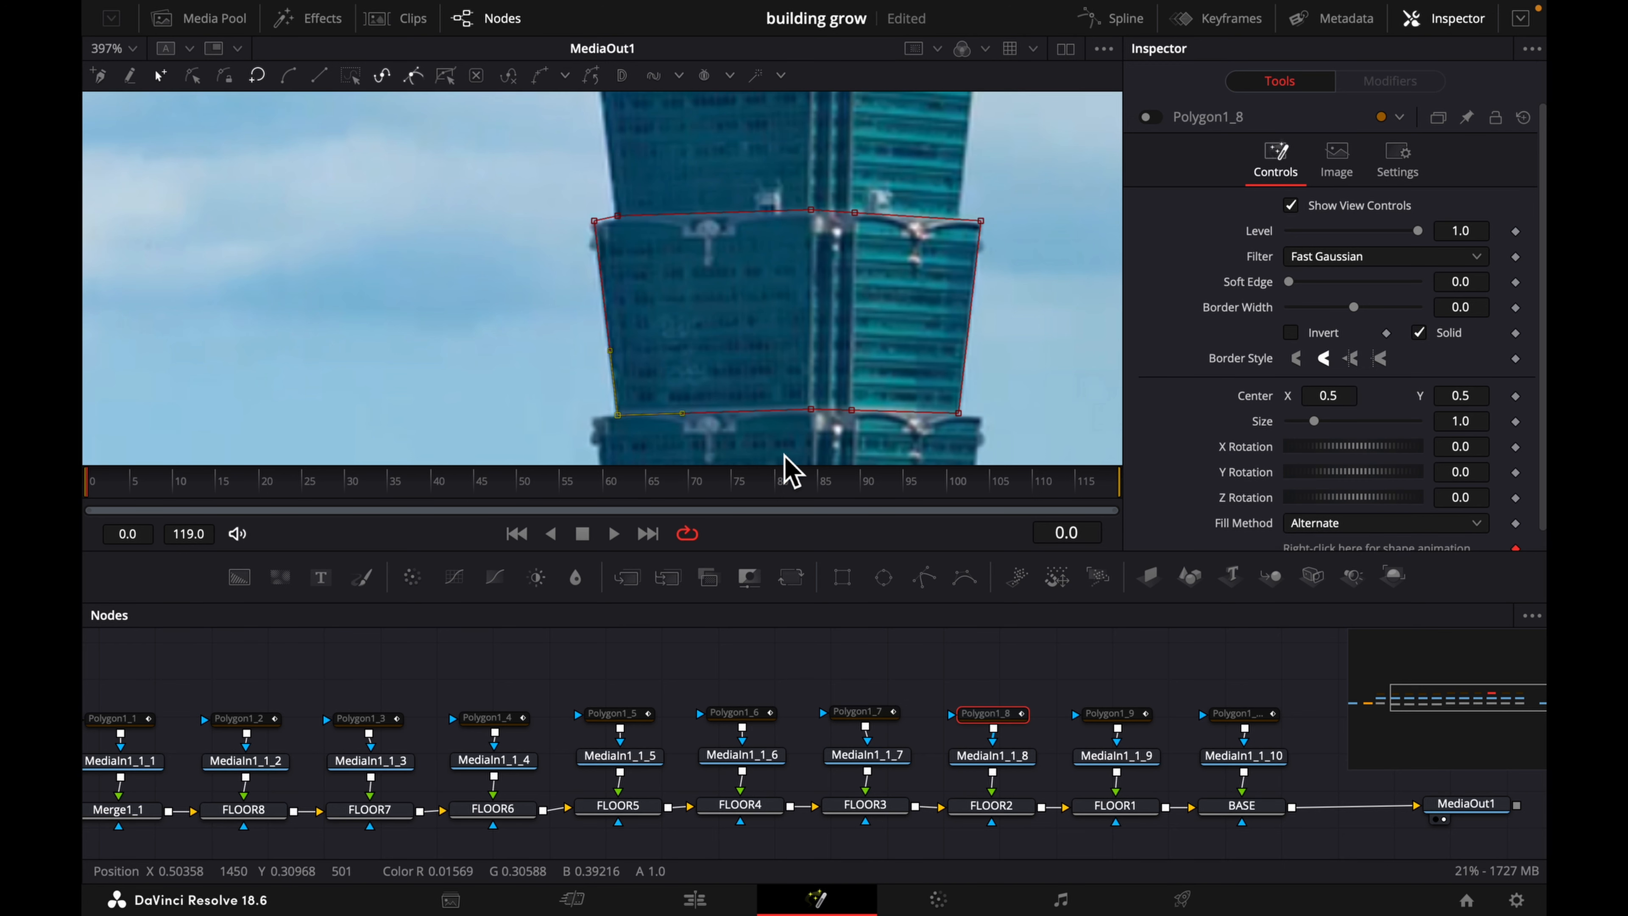
# - Draw a closed FLOOR3 mask on Polygon1_7 around the tower section directly above FLOOR2, following its lower and upper ledges
pyautogui.click(871, 712)
pyautogui.click(601, 402)
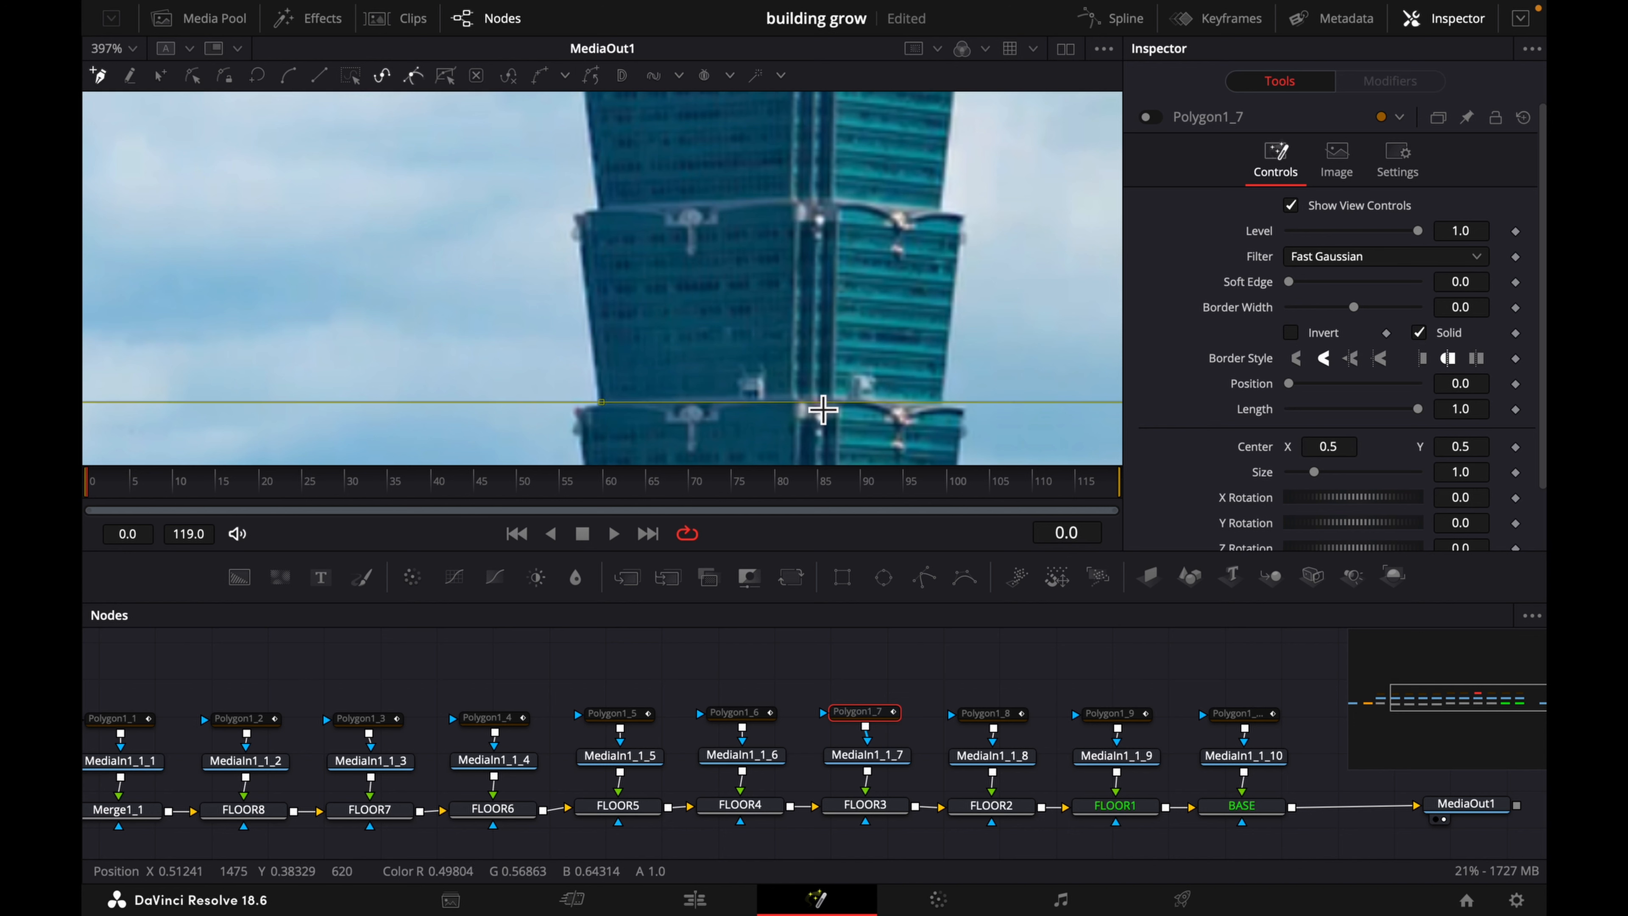
pyautogui.click(812, 397)
pyautogui.click(834, 399)
pyautogui.click(943, 404)
pyautogui.click(964, 217)
pyautogui.click(838, 198)
pyautogui.click(796, 196)
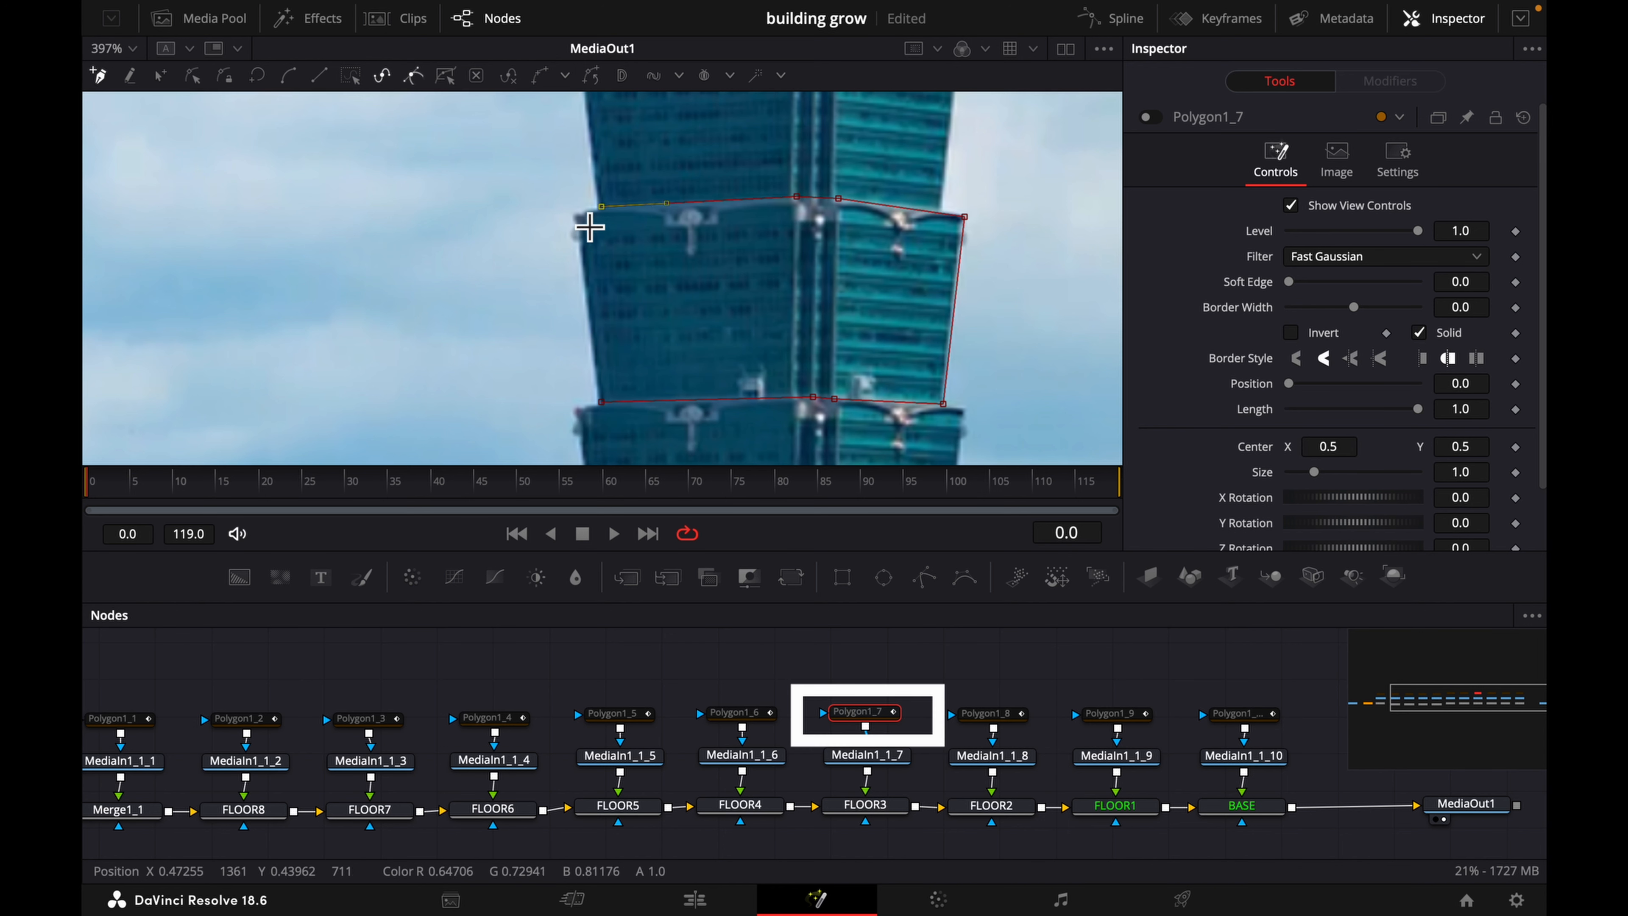
pyautogui.click(601, 402)
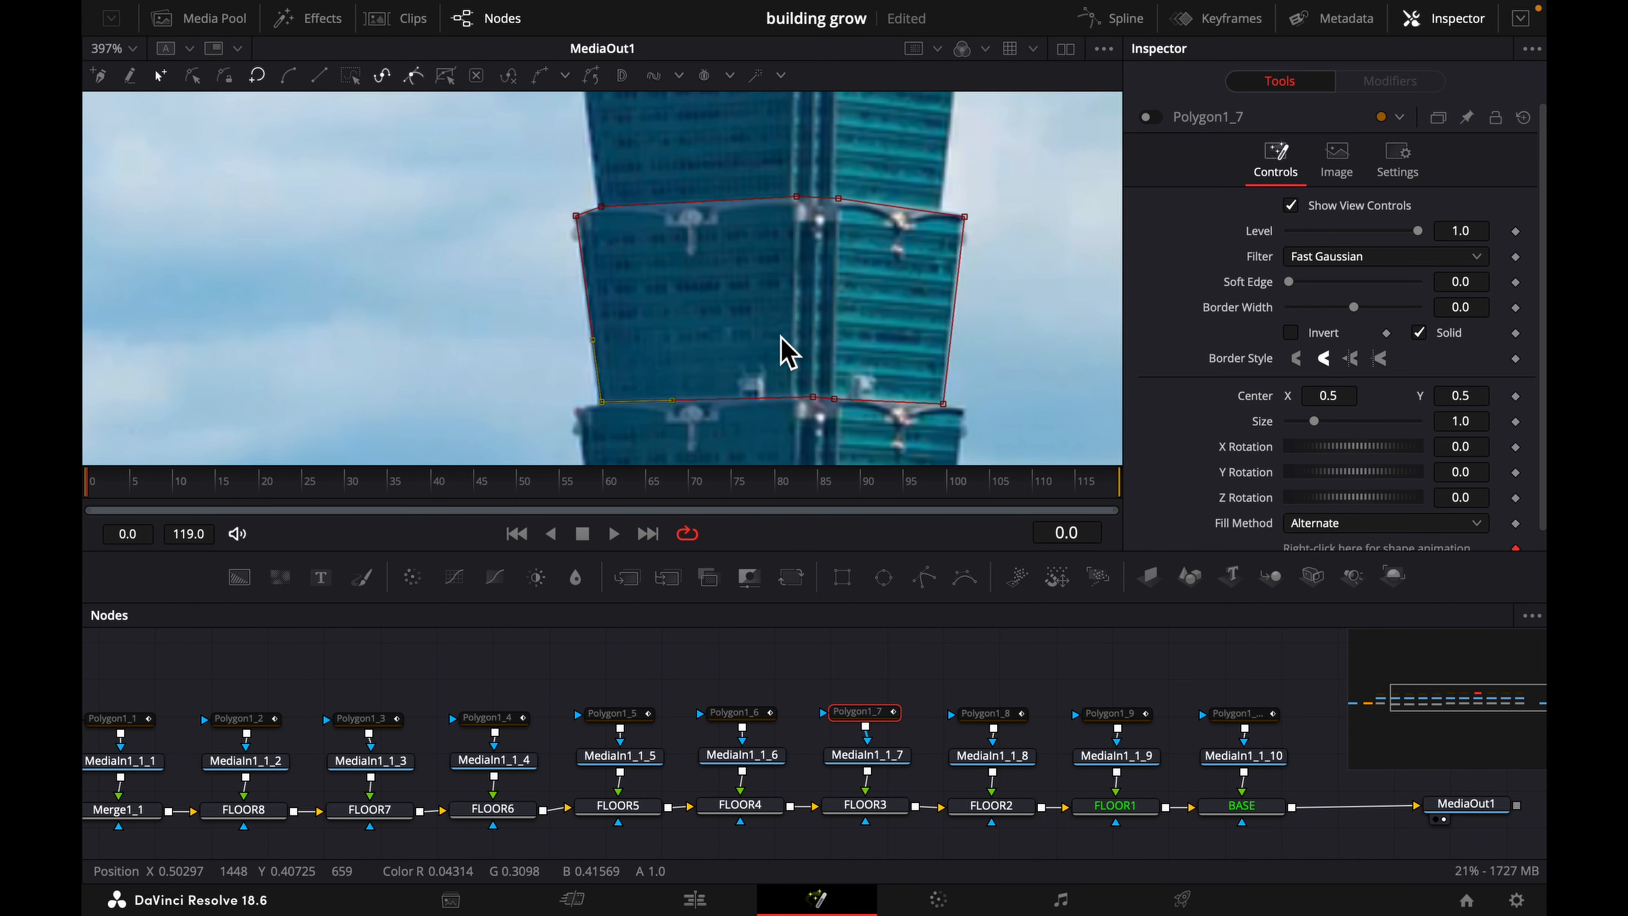
# - Outline the tower section above FLOOR3 with a closed FLOOR4 mask on Polygon1_6
pyautogui.click(742, 712)
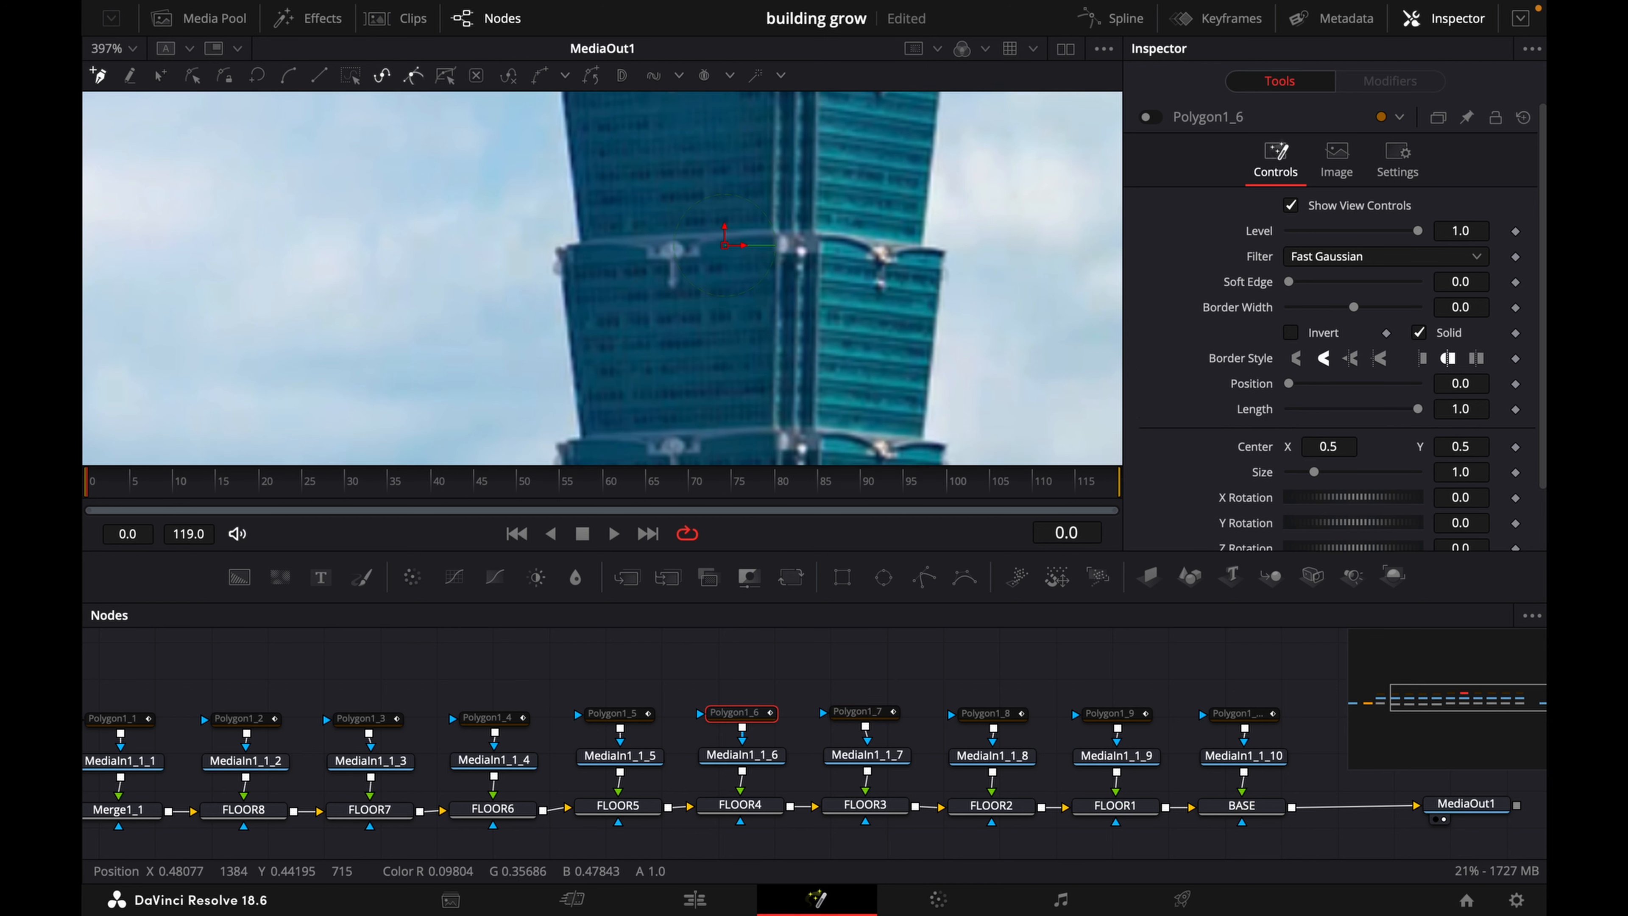
pyautogui.click(584, 435)
pyautogui.click(712, 430)
pyautogui.click(819, 429)
pyautogui.click(924, 439)
pyautogui.click(945, 250)
pyautogui.click(819, 230)
pyautogui.click(778, 231)
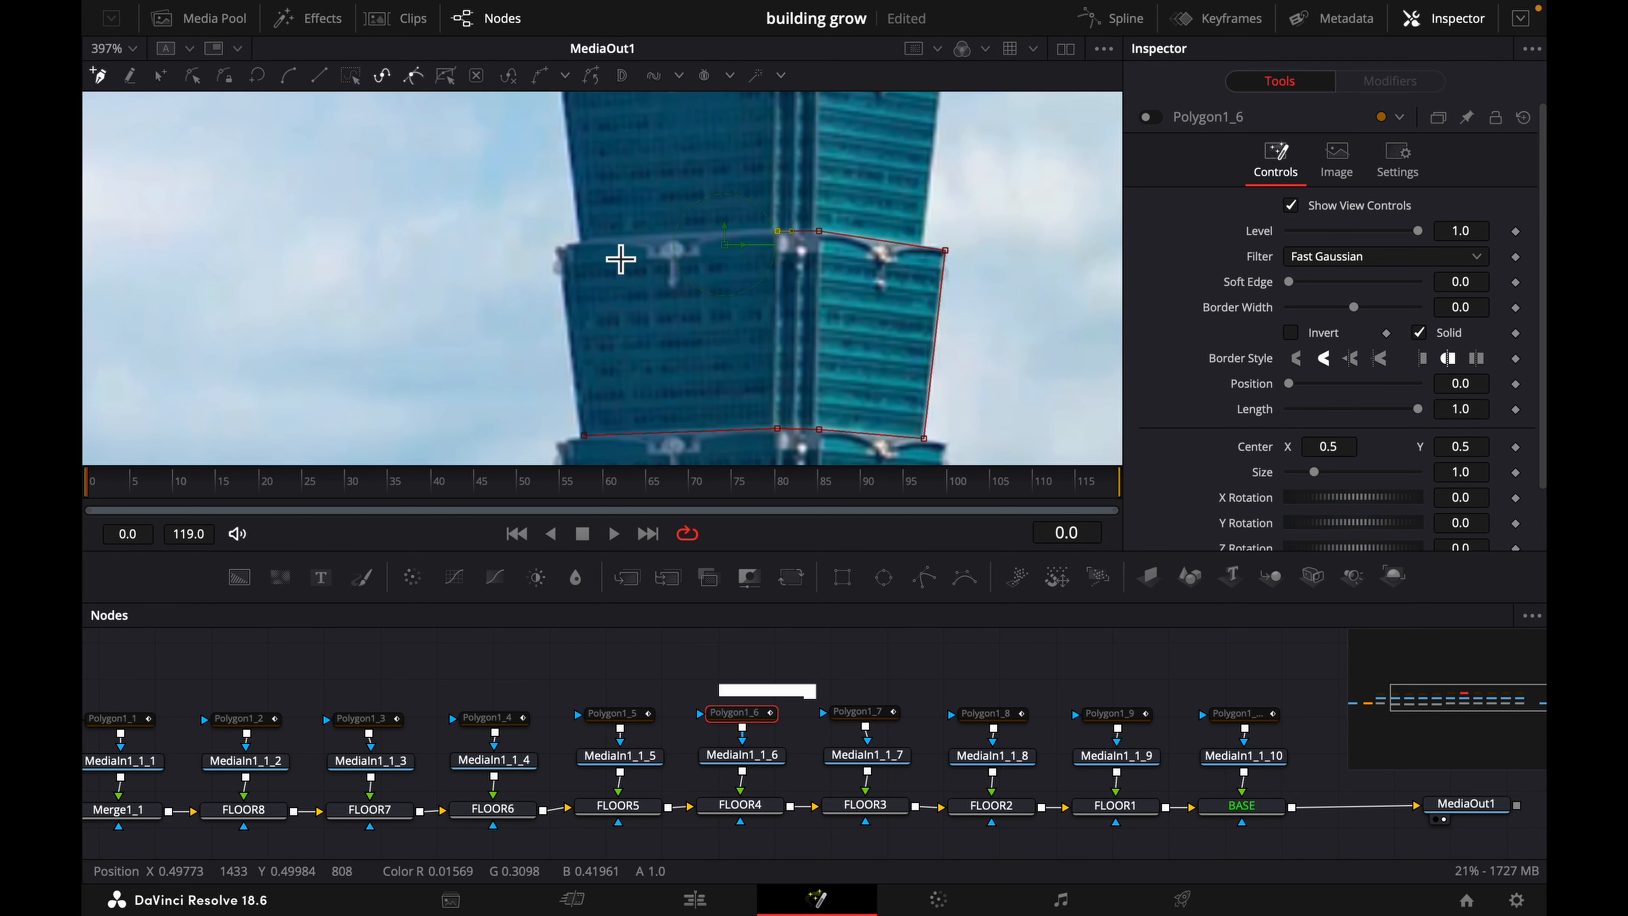
pyautogui.click(633, 240)
pyautogui.click(561, 244)
pyautogui.click(583, 435)
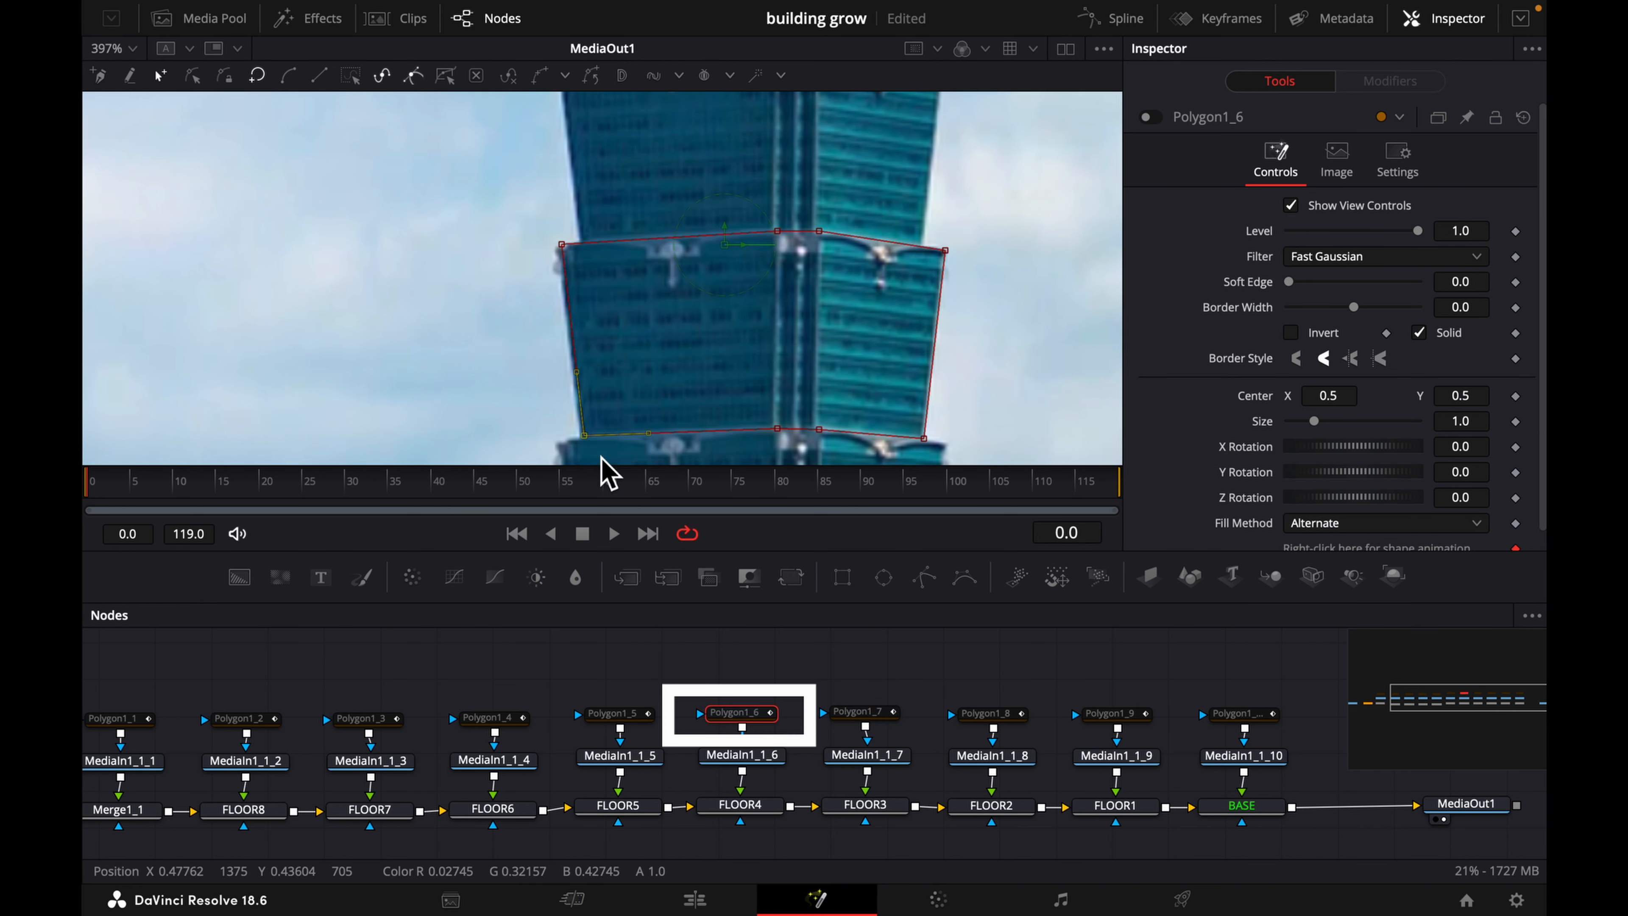
# - Outline the tower section above FLOOR4 with a closed FLOOR5 mask on Polygon1_5
pyautogui.click(617, 713)
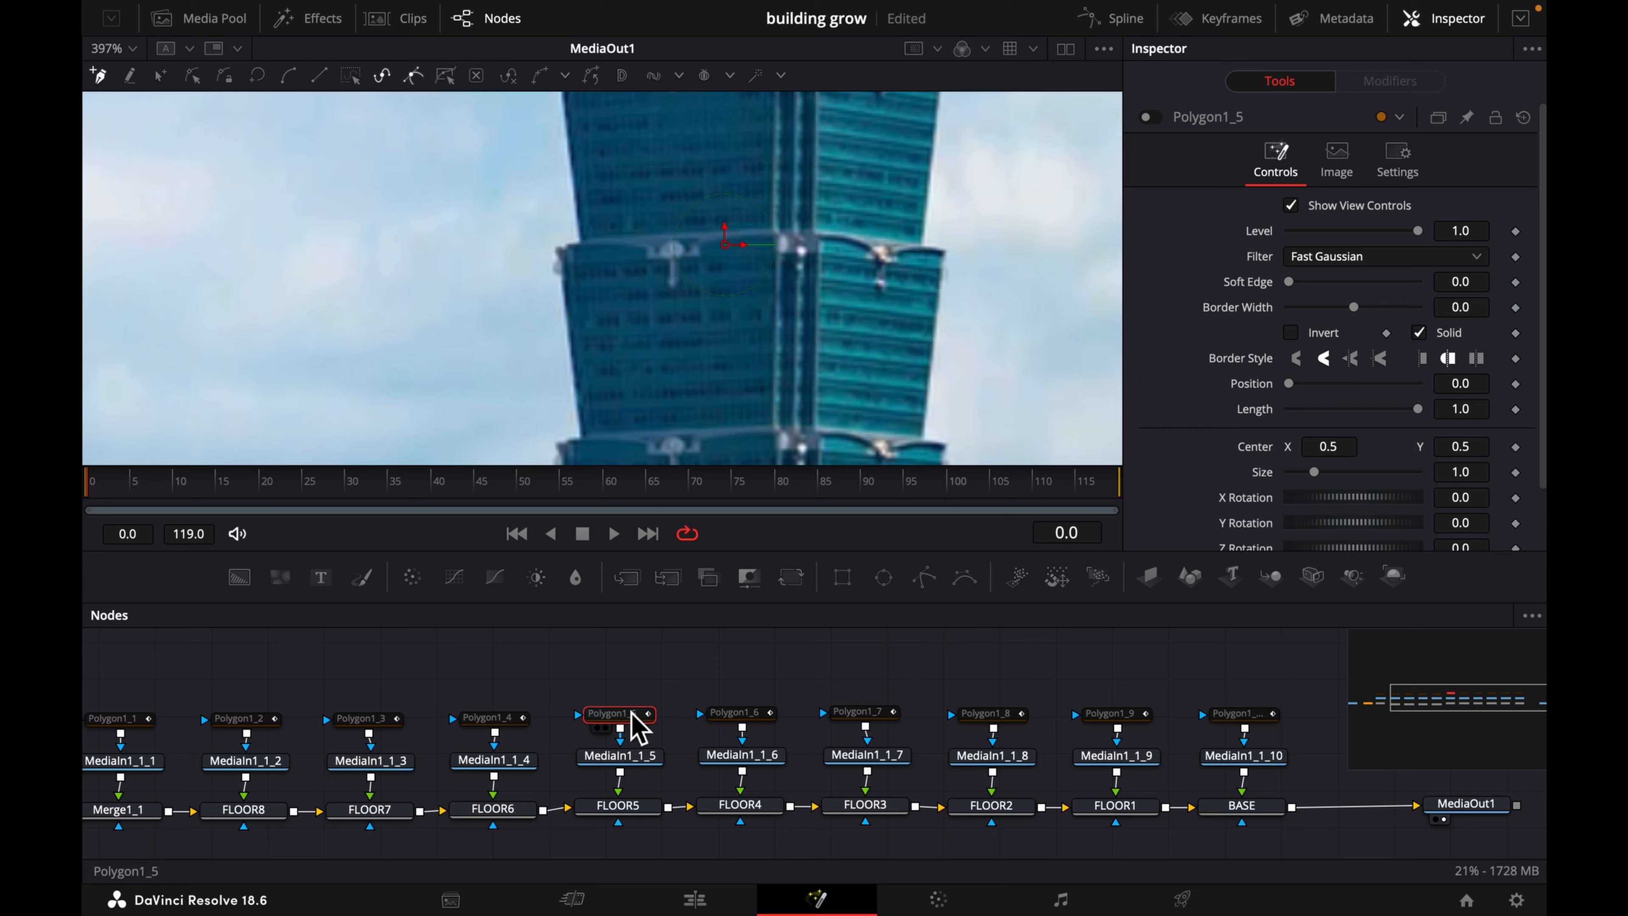
pyautogui.scroll(3, 888, 249)
pyautogui.click(571, 407)
pyautogui.click(764, 398)
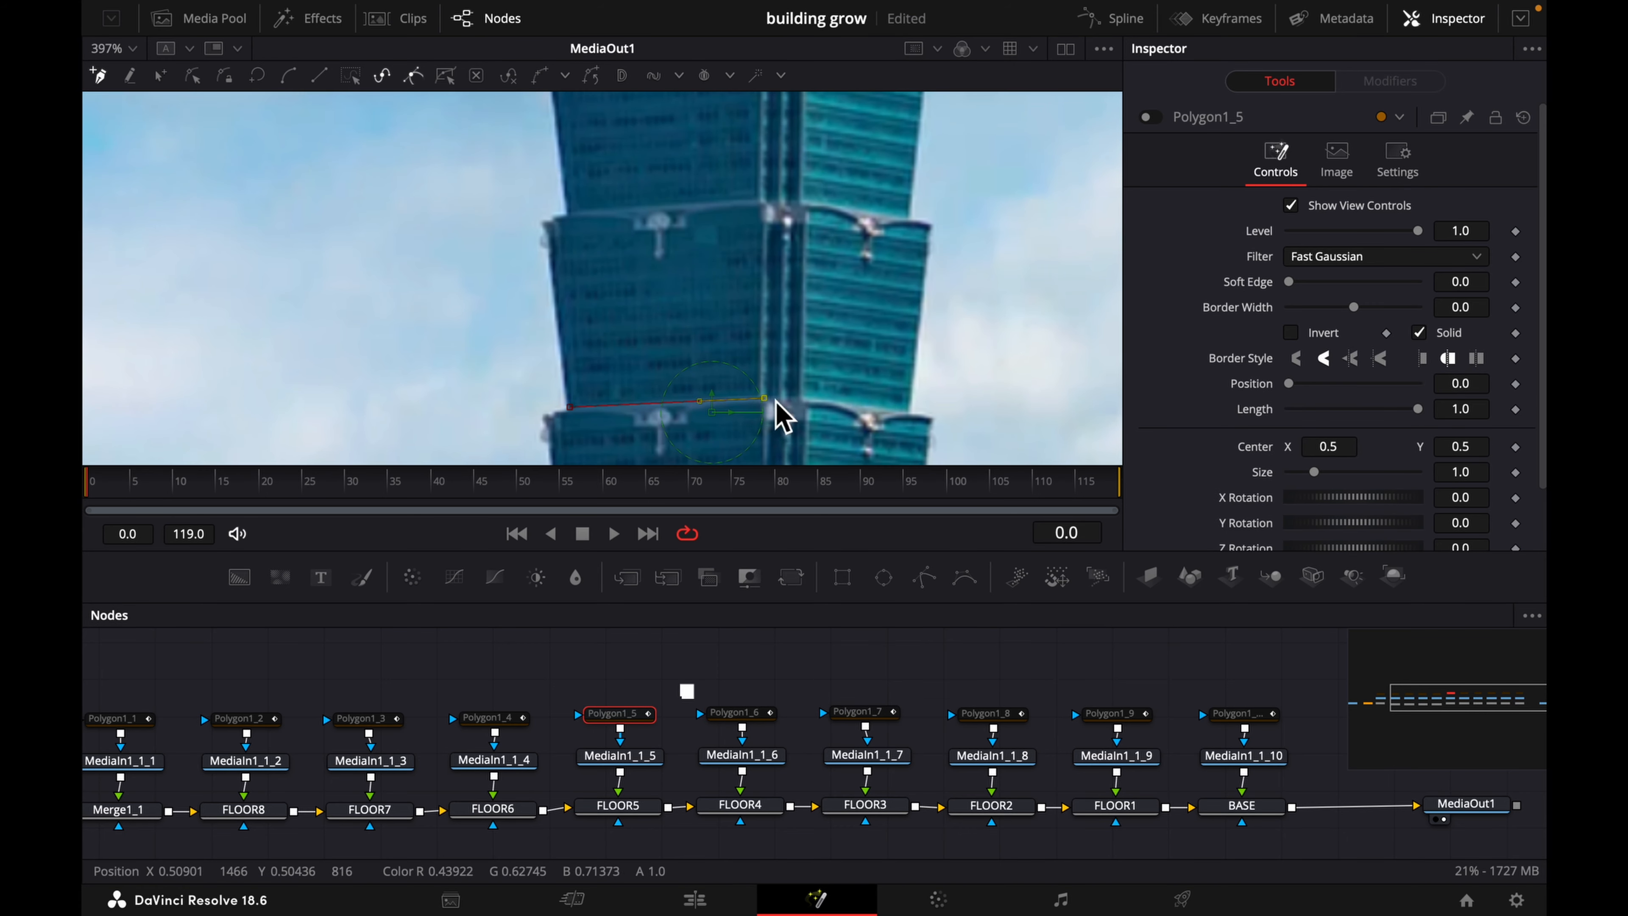
pyautogui.click(801, 398)
pyautogui.click(912, 412)
pyautogui.click(933, 223)
pyautogui.click(807, 202)
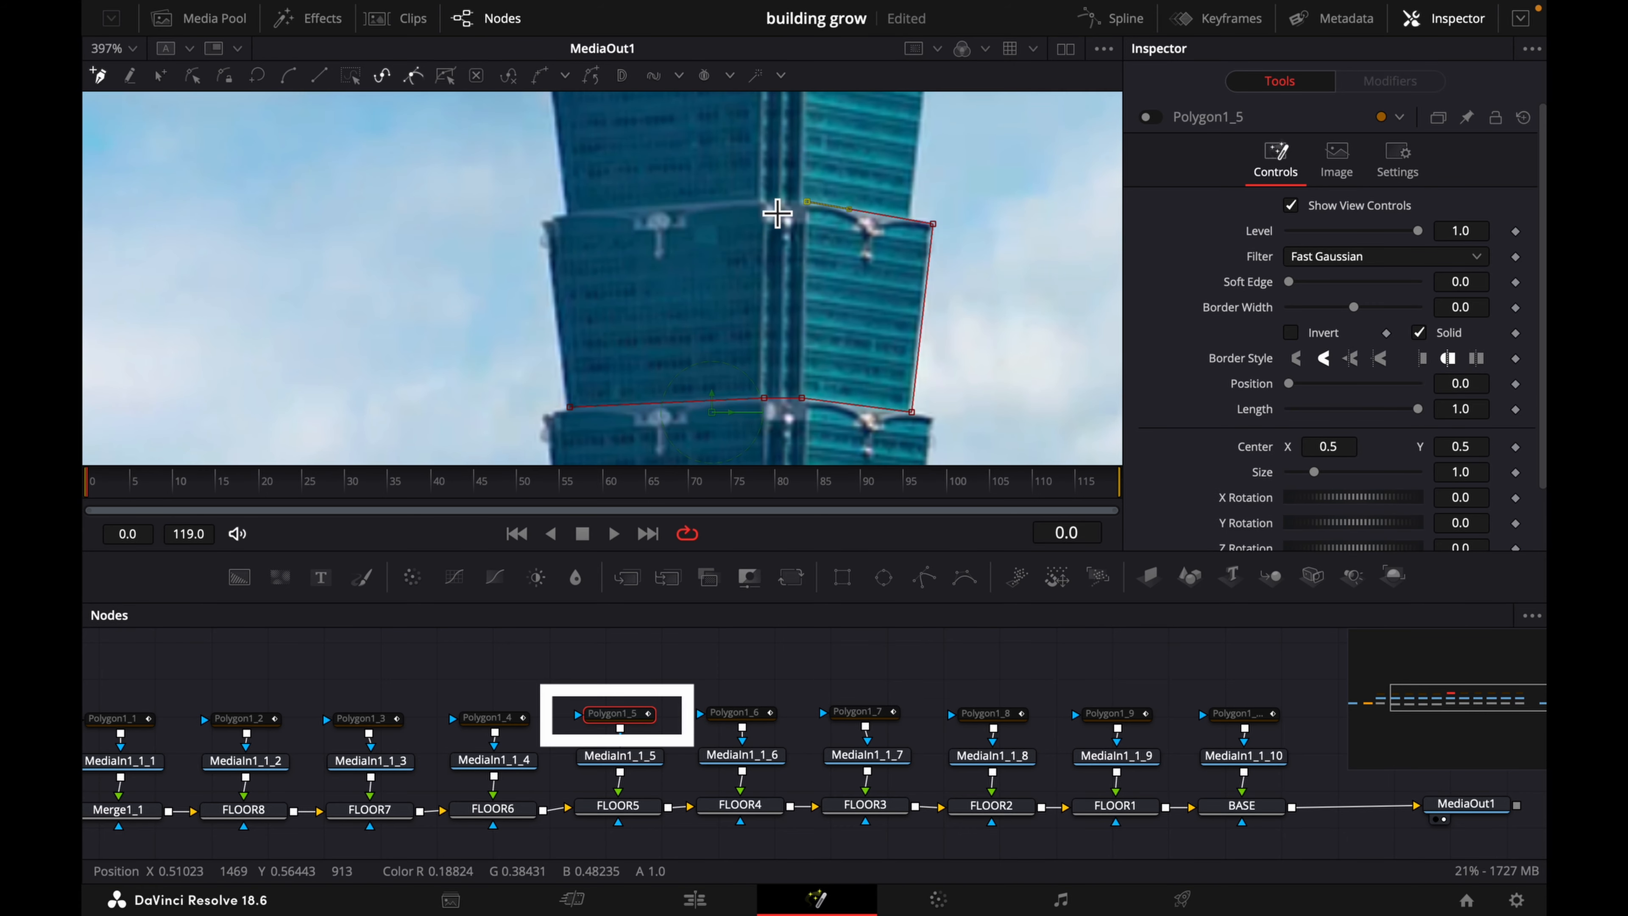
pyautogui.click(551, 214)
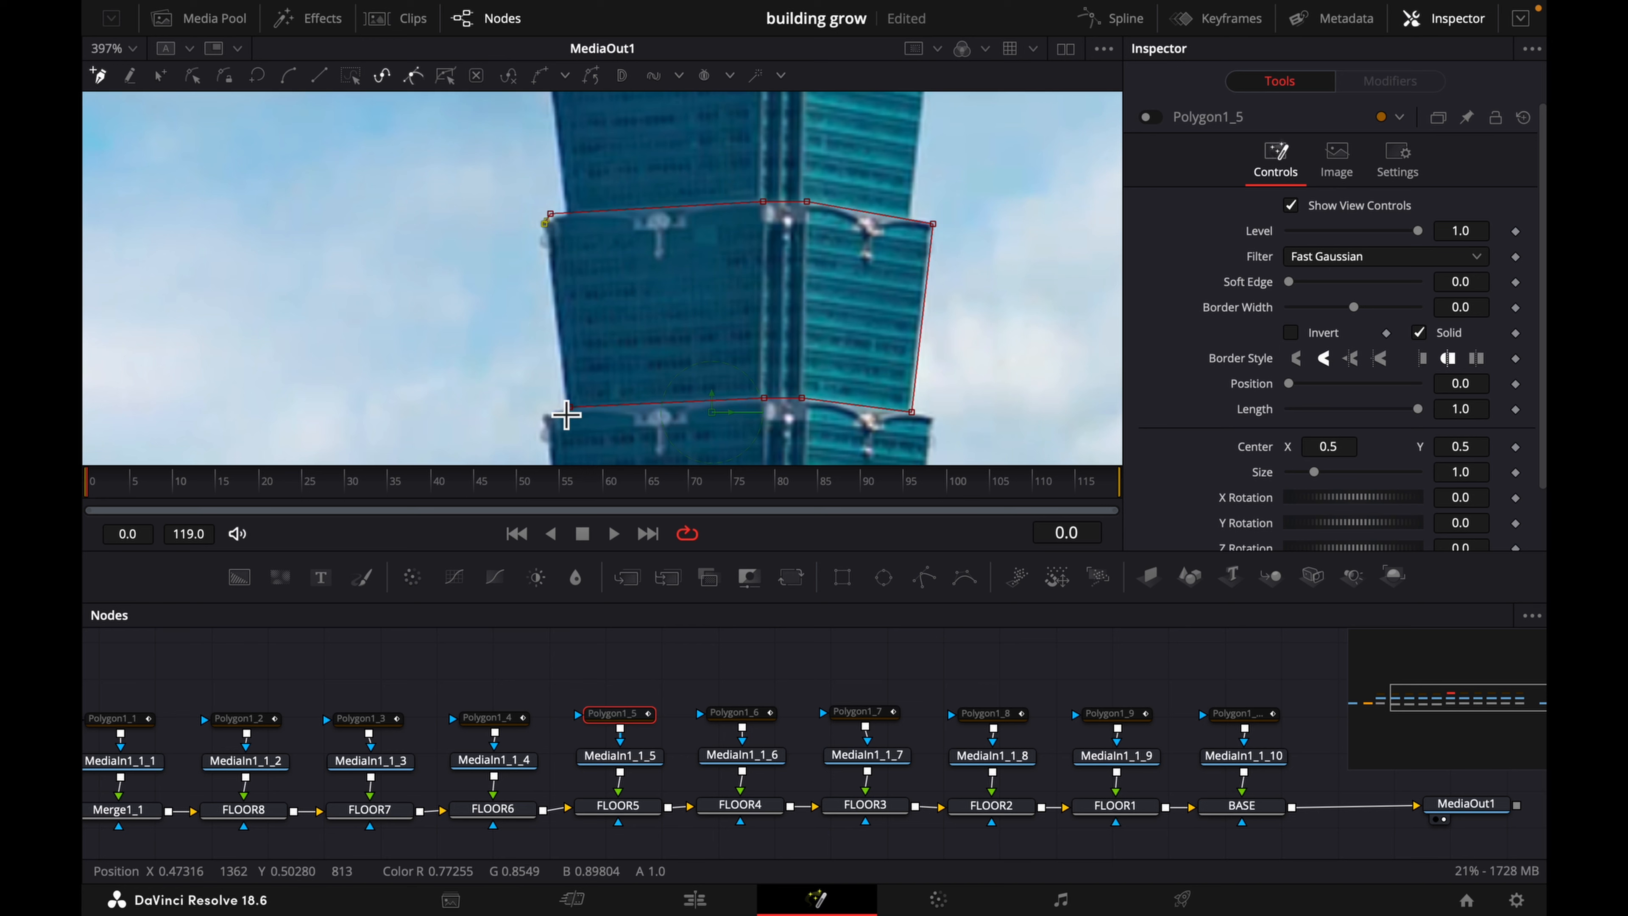
pyautogui.click(565, 407)
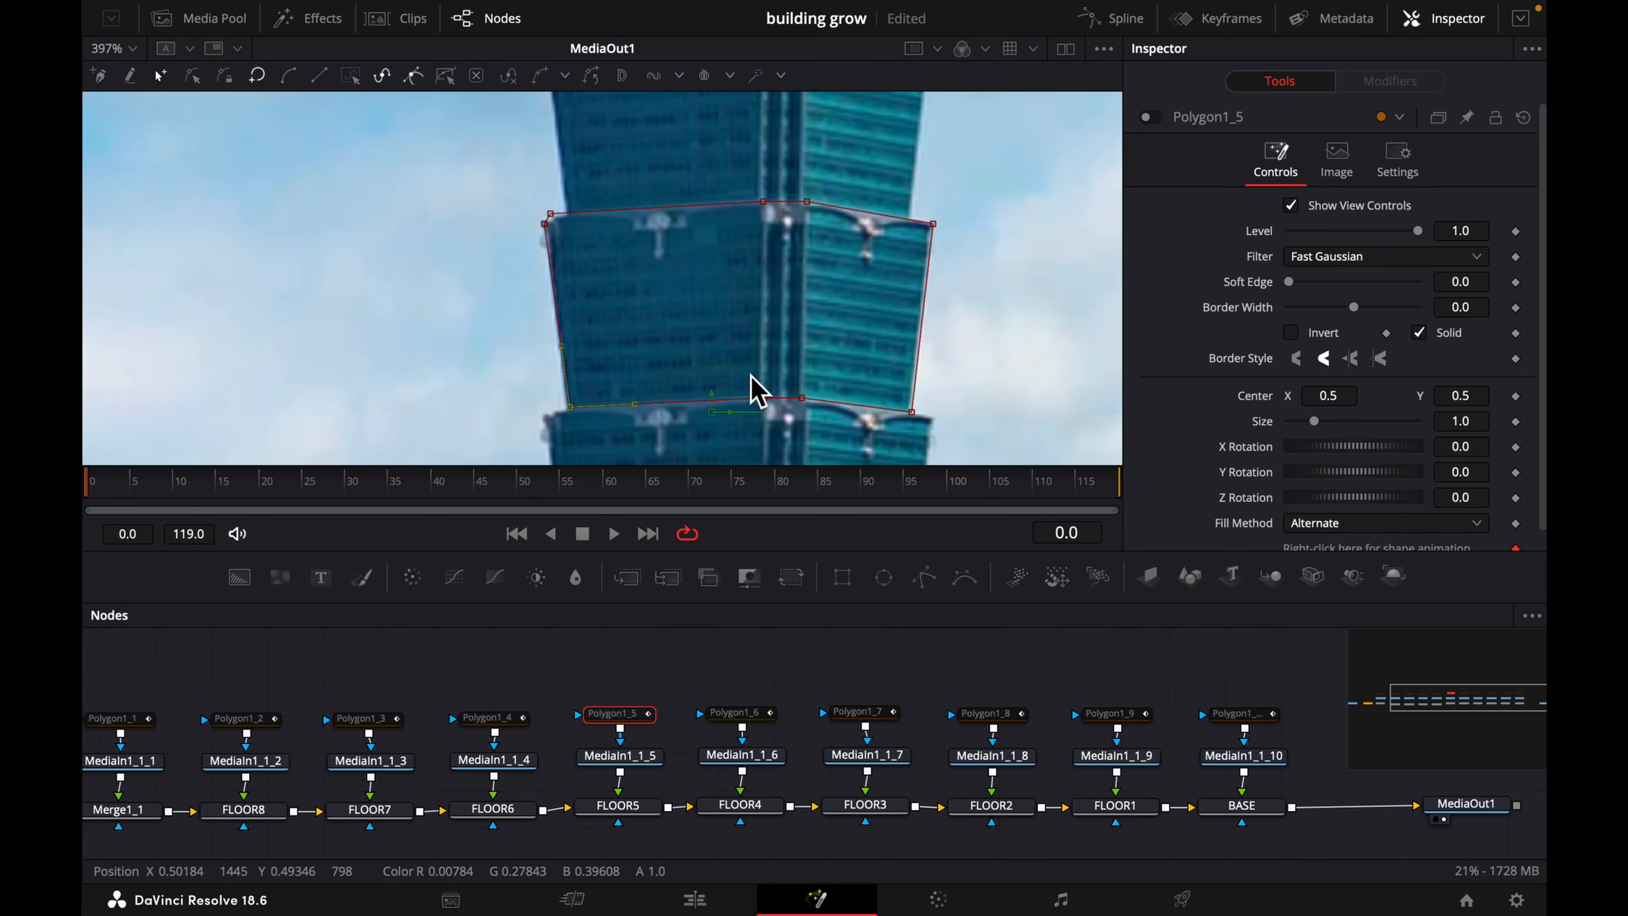
# - Outline the tower section above FLOOR5 with a closed FLOOR6 mask on Polygon1_4
pyautogui.click(497, 719)
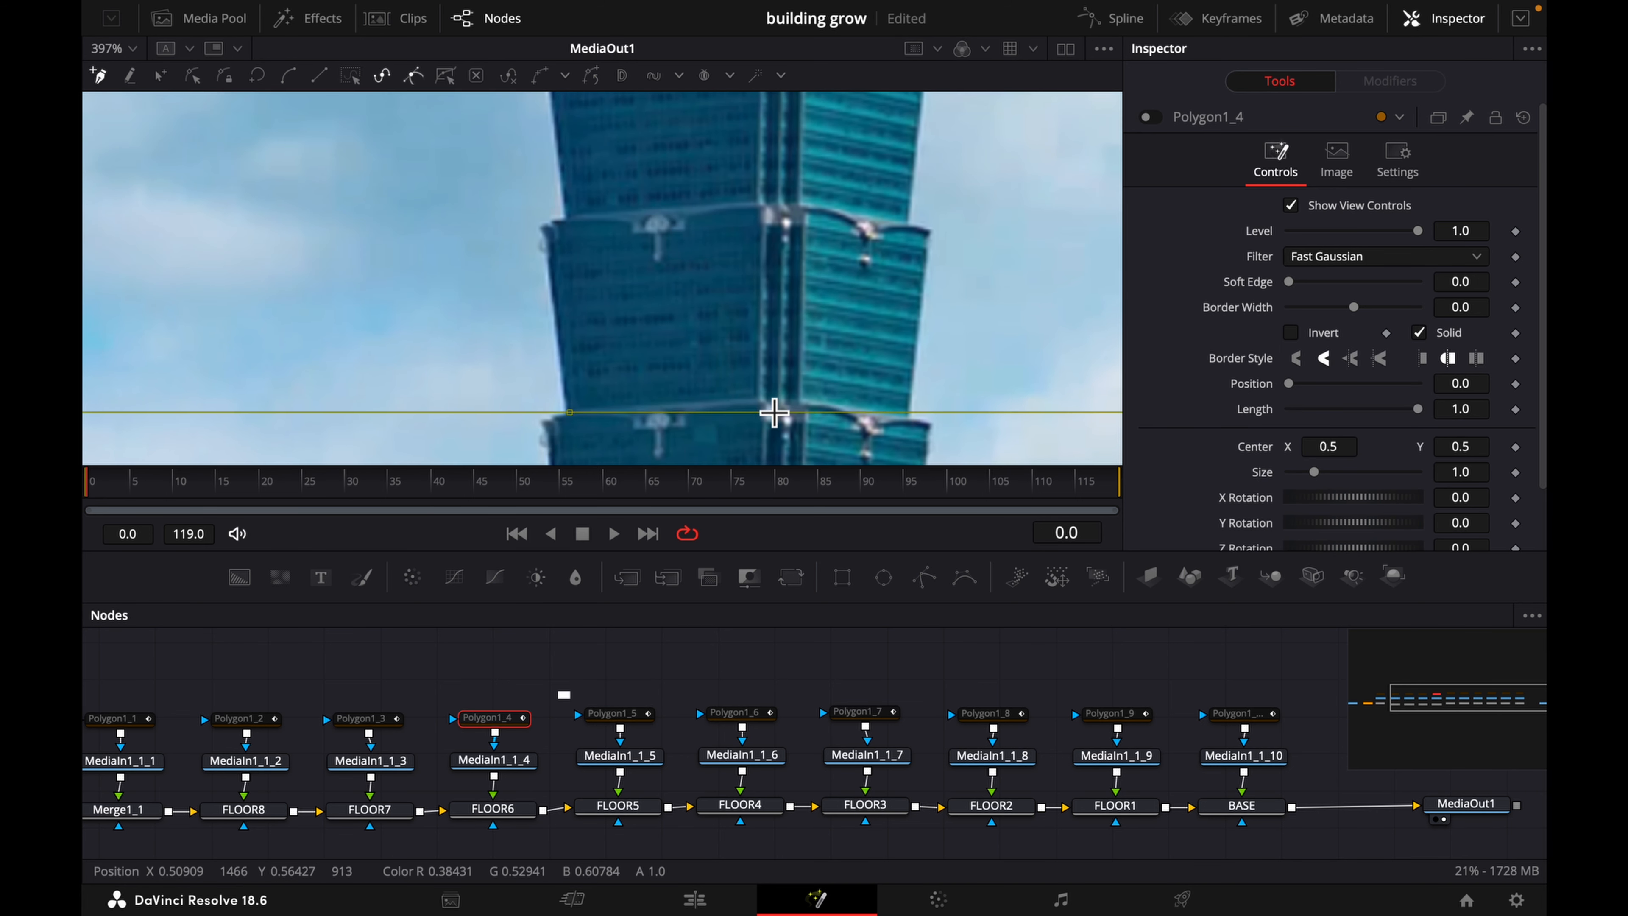
pyautogui.click(764, 400)
pyautogui.click(807, 402)
pyautogui.click(908, 421)
pyautogui.click(931, 231)
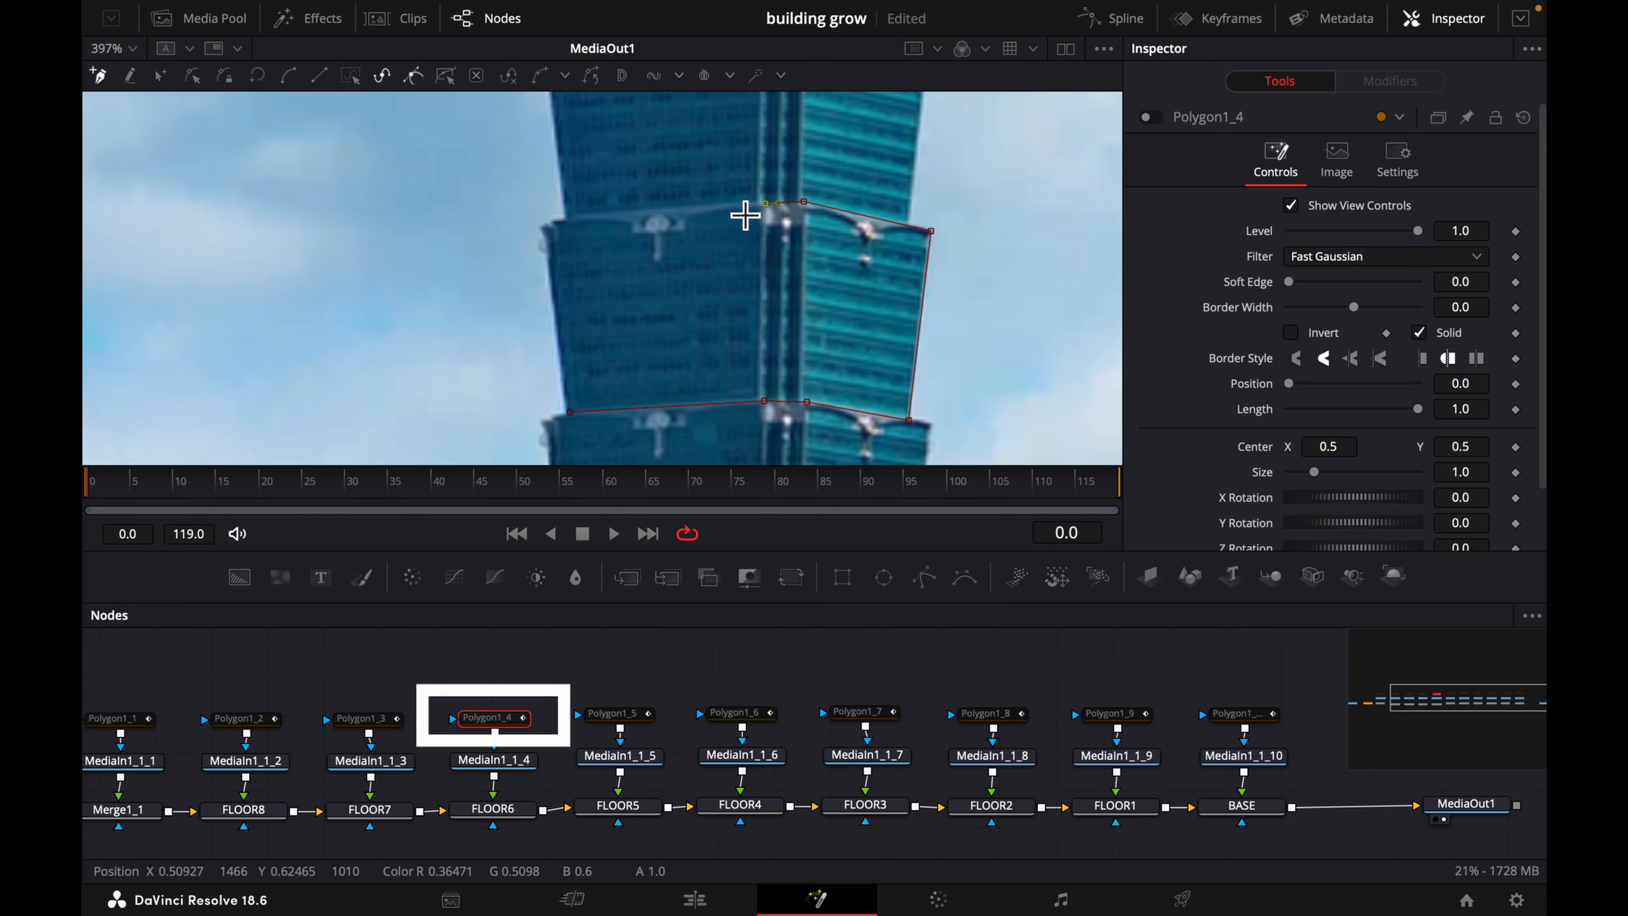
pyautogui.click(544, 225)
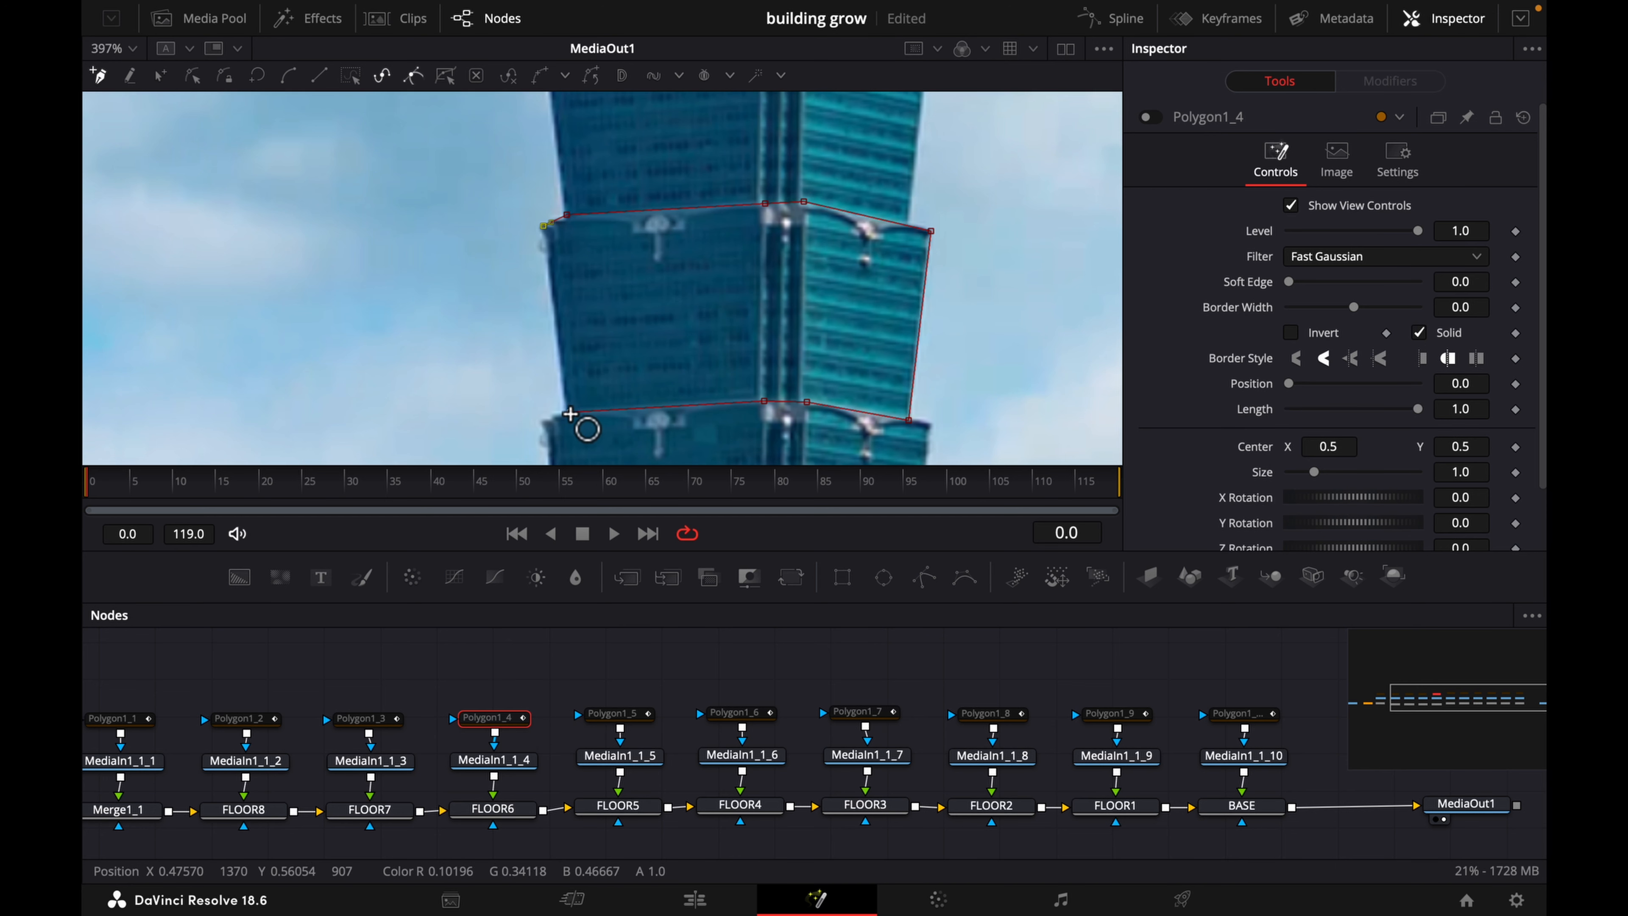
pyautogui.click(573, 411)
# - Outline the tower section above FLOOR6 with a closed FLOOR7 mask on Polygon1_3
pyautogui.scroll(5, 701, 385)
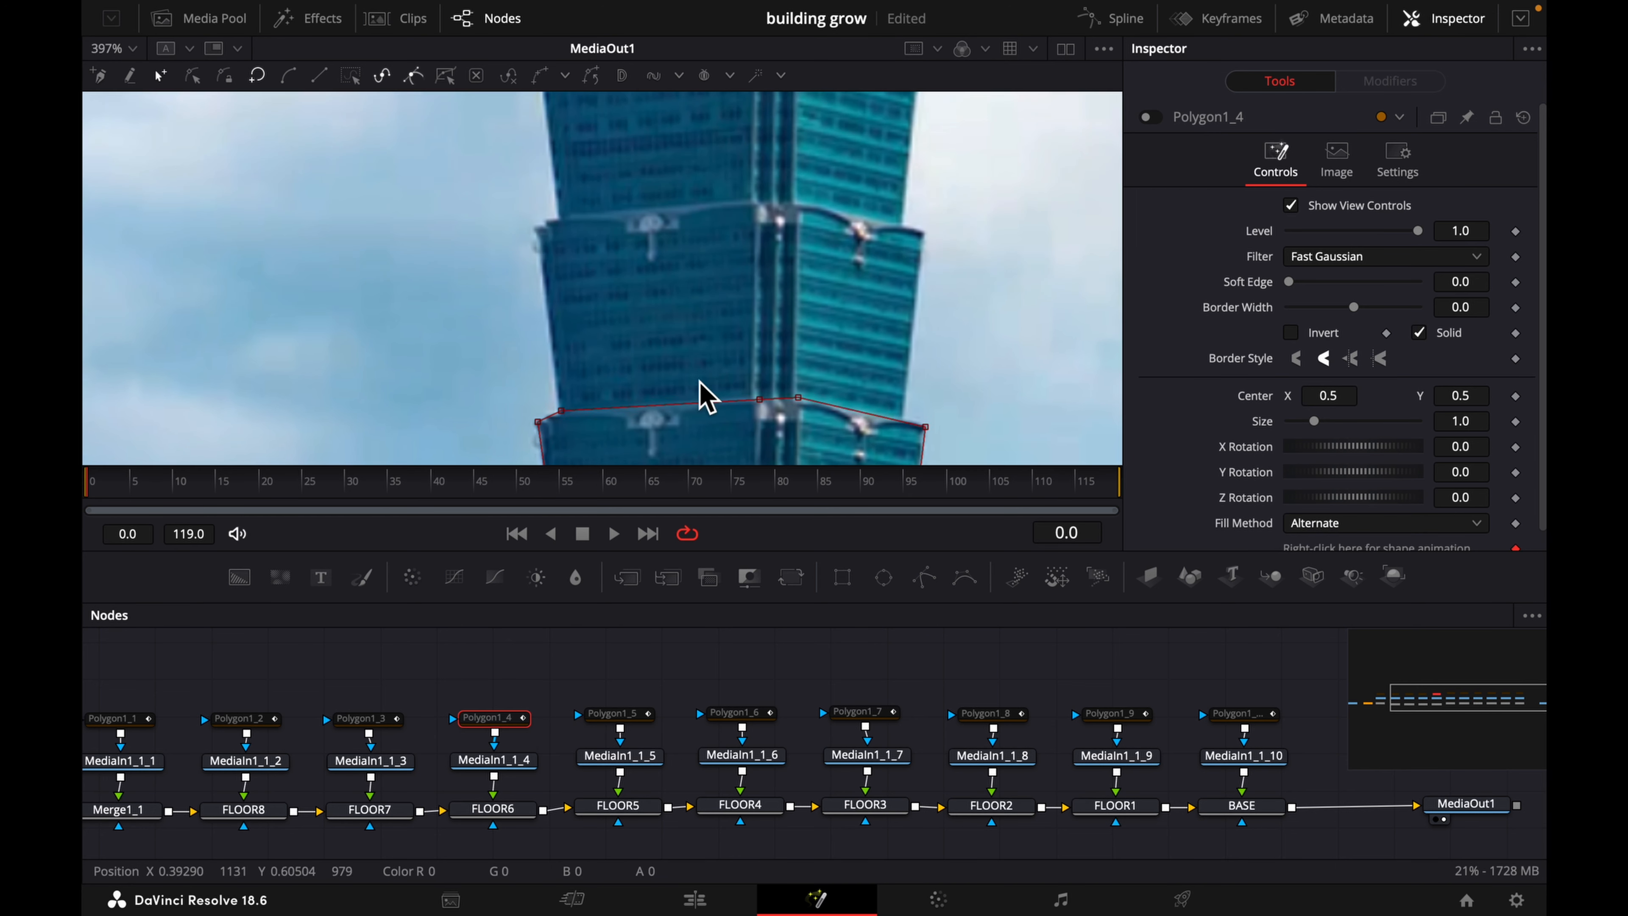
pyautogui.click(365, 719)
pyautogui.click(562, 409)
pyautogui.click(754, 398)
pyautogui.click(925, 232)
pyautogui.click(798, 203)
pyautogui.click(755, 200)
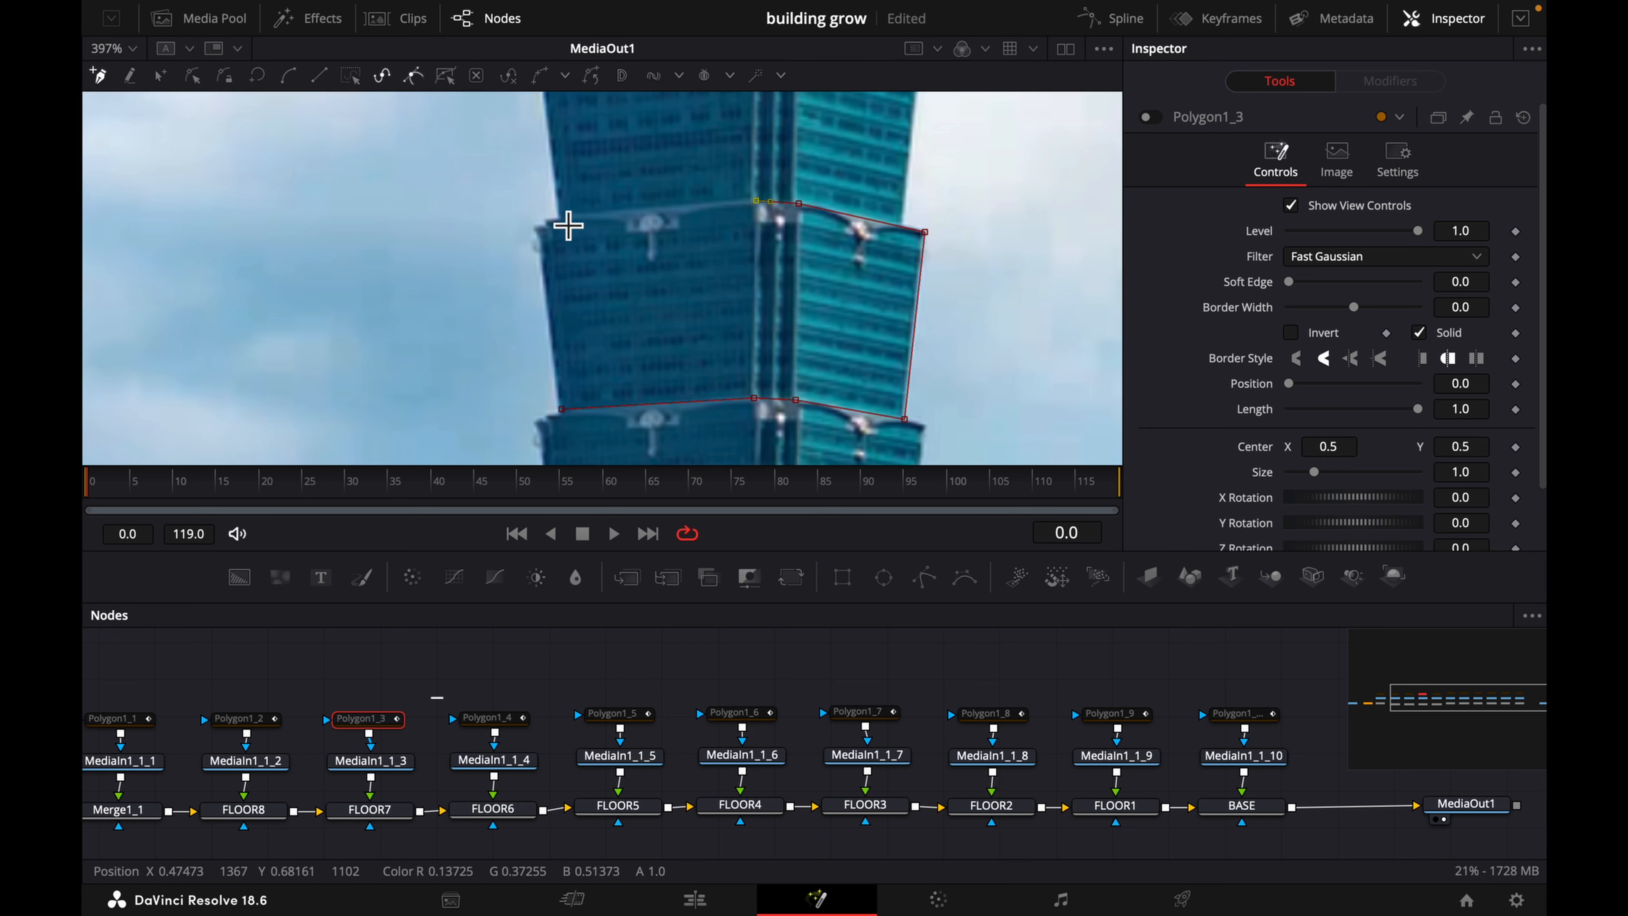
pyautogui.click(549, 218)
pyautogui.click(537, 228)
pyautogui.click(560, 410)
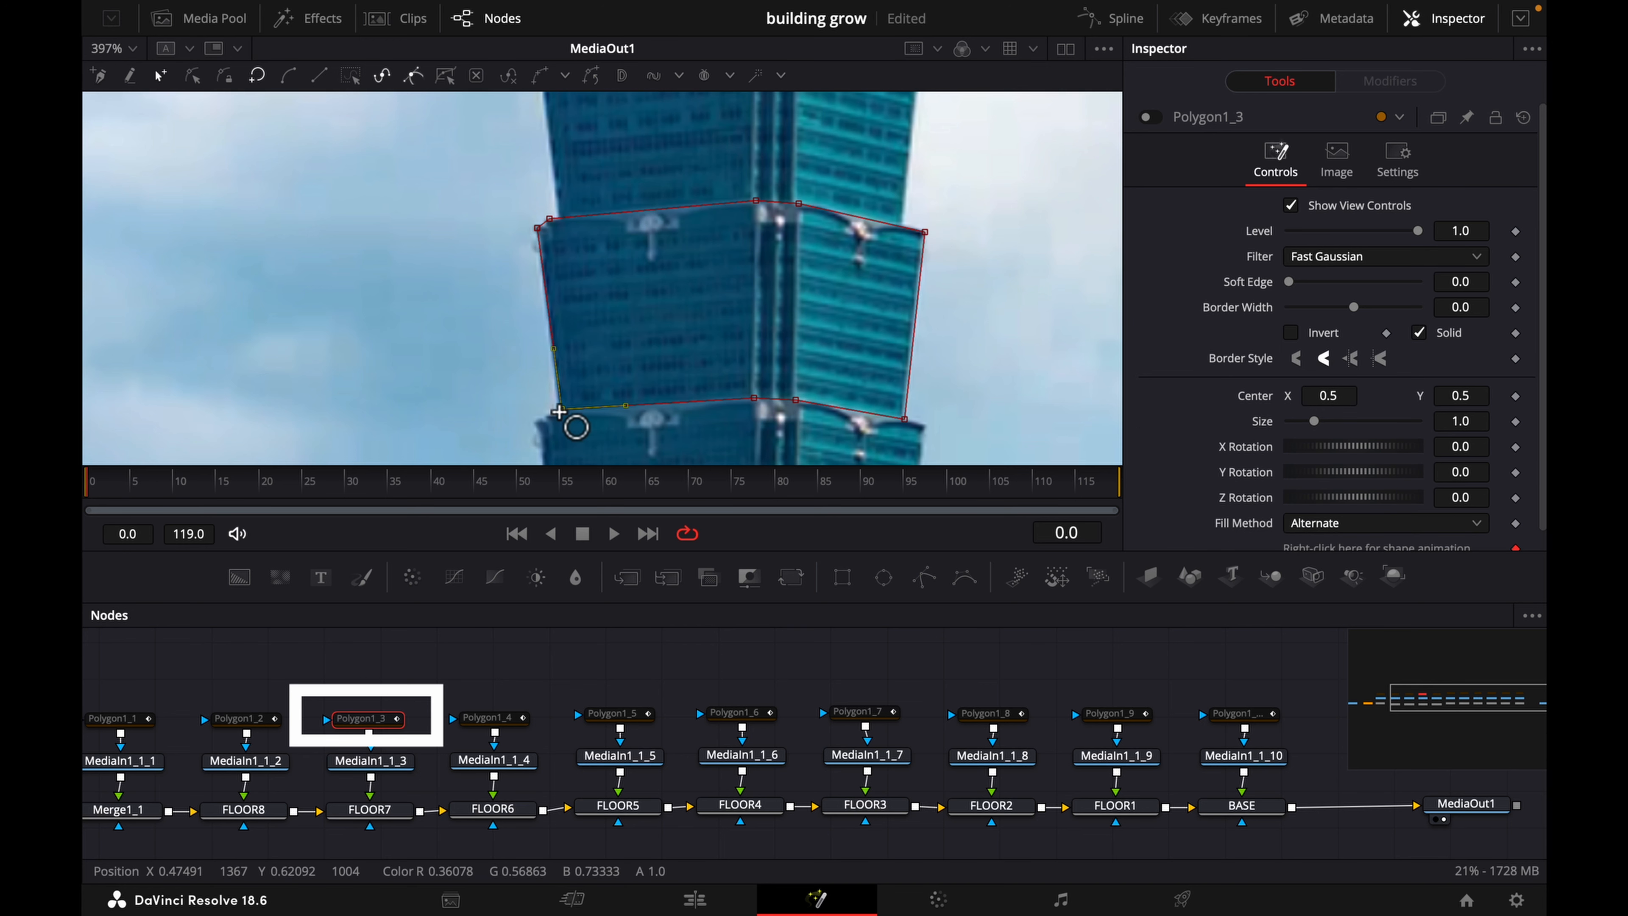
# - Start the FLOOR8 mask on Polygon1_2 along the lower edge of the section above FLOOR7 and up its right side
pyautogui.scroll(5, 715, 340)
pyautogui.hscroll(-5, 533, 783)
pyautogui.click(539, 718)
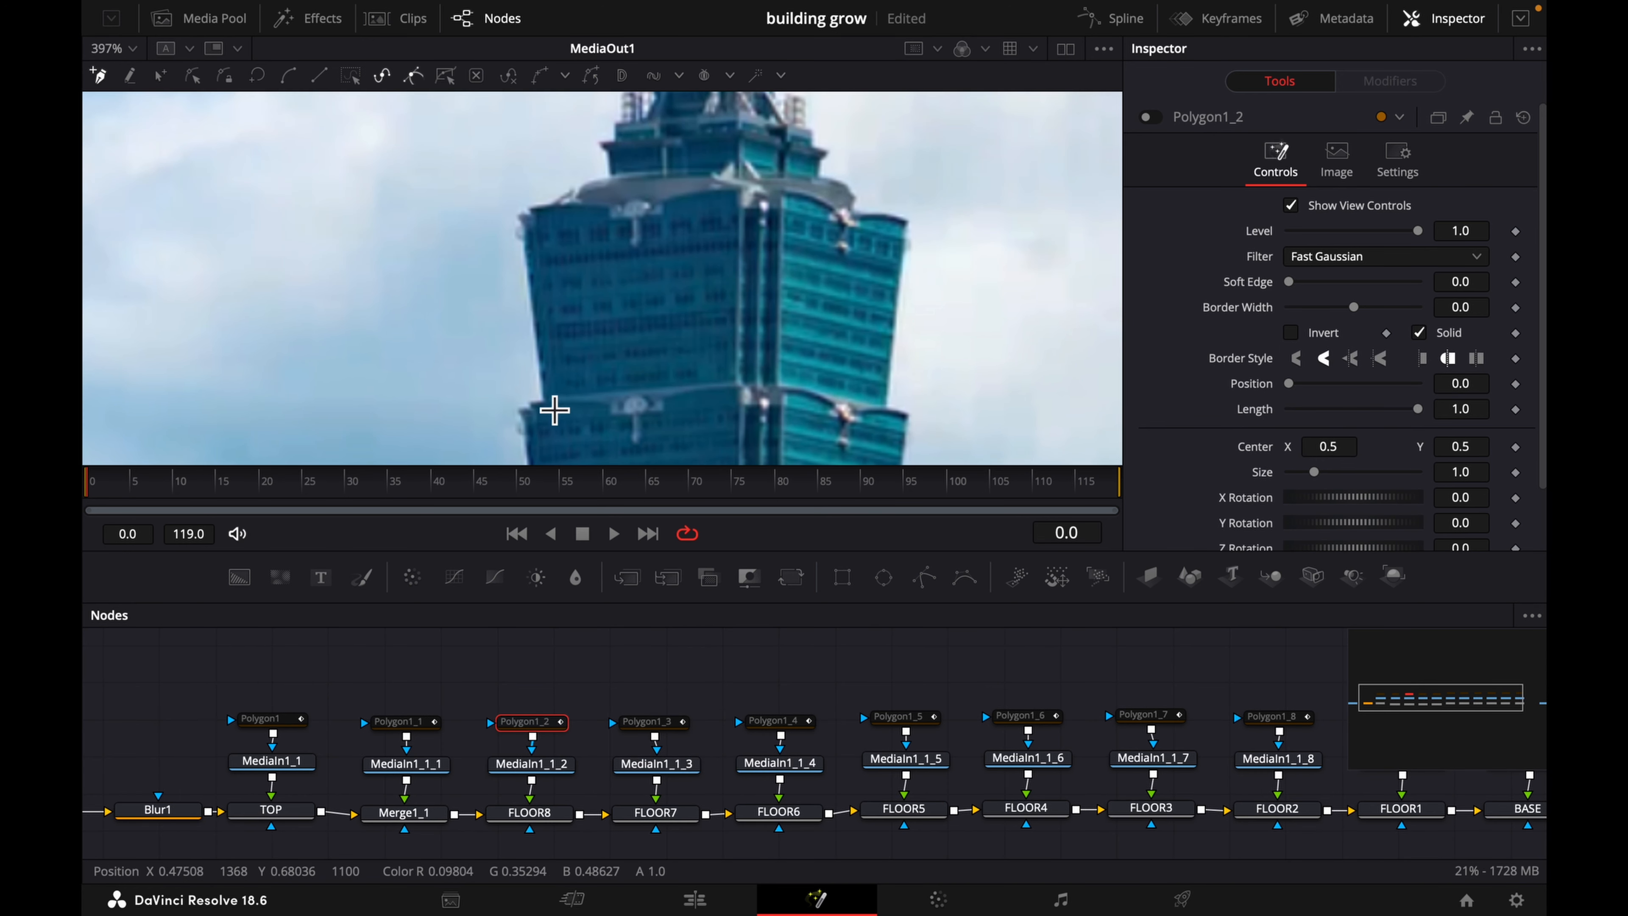
pyautogui.click(544, 398)
pyautogui.click(740, 384)
pyautogui.click(786, 385)
pyautogui.click(909, 222)
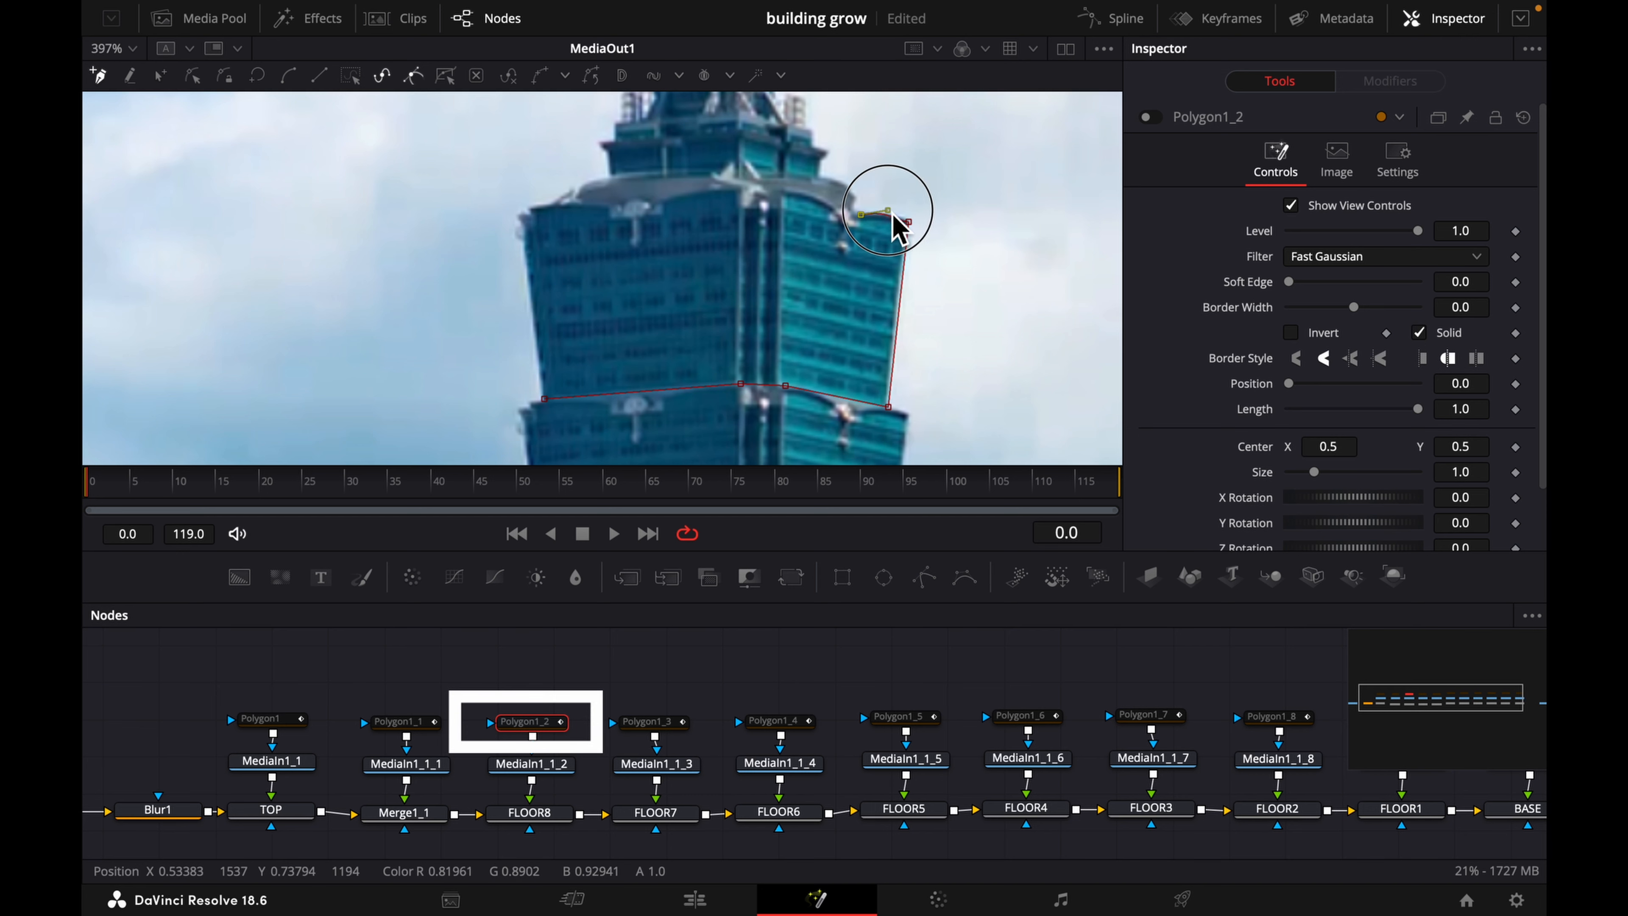
# - Continue the FLOOR8 mask outline along the curved roof edge, around the central ornament and over to the roof's left part
pyautogui.click(857, 196)
pyautogui.click(821, 176)
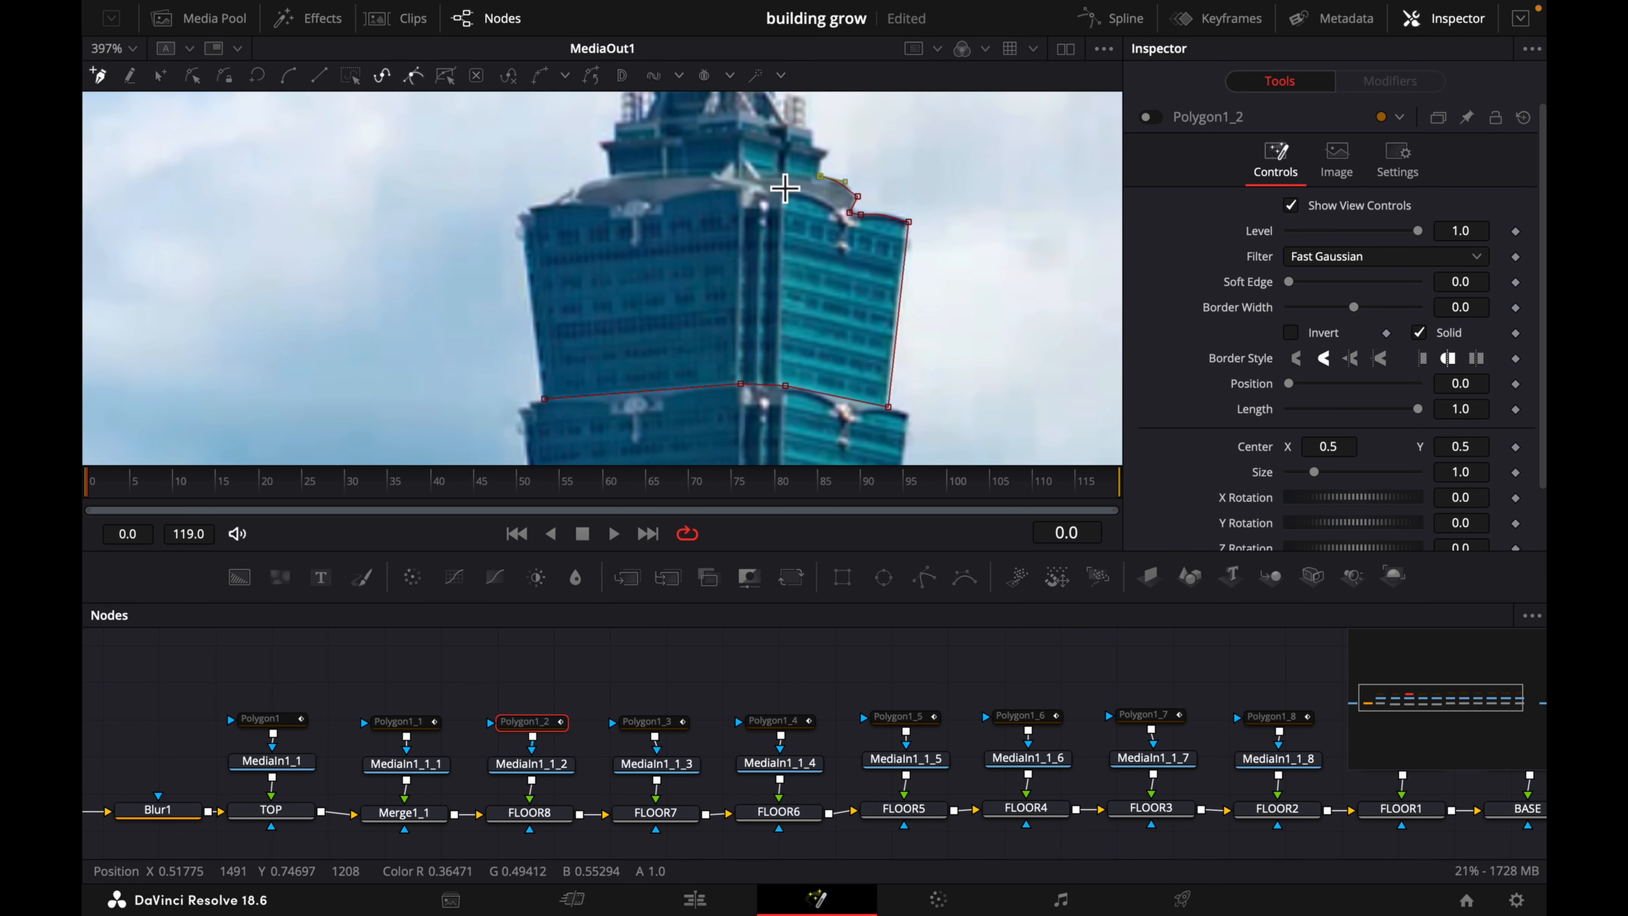
pyautogui.click(761, 174)
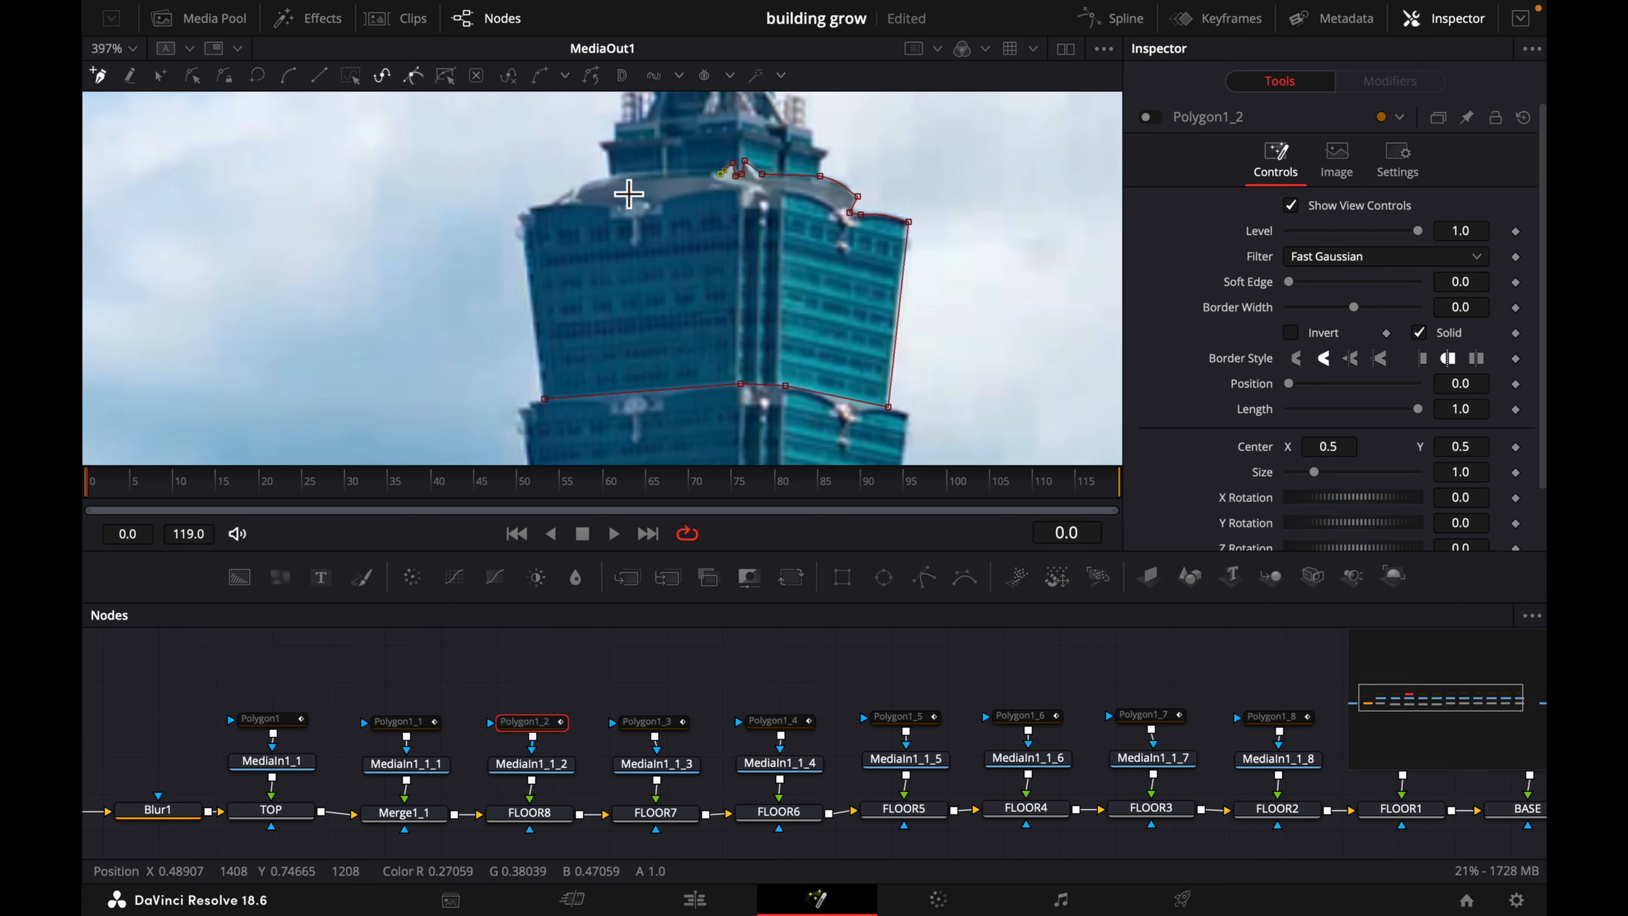
pyautogui.click(600, 179)
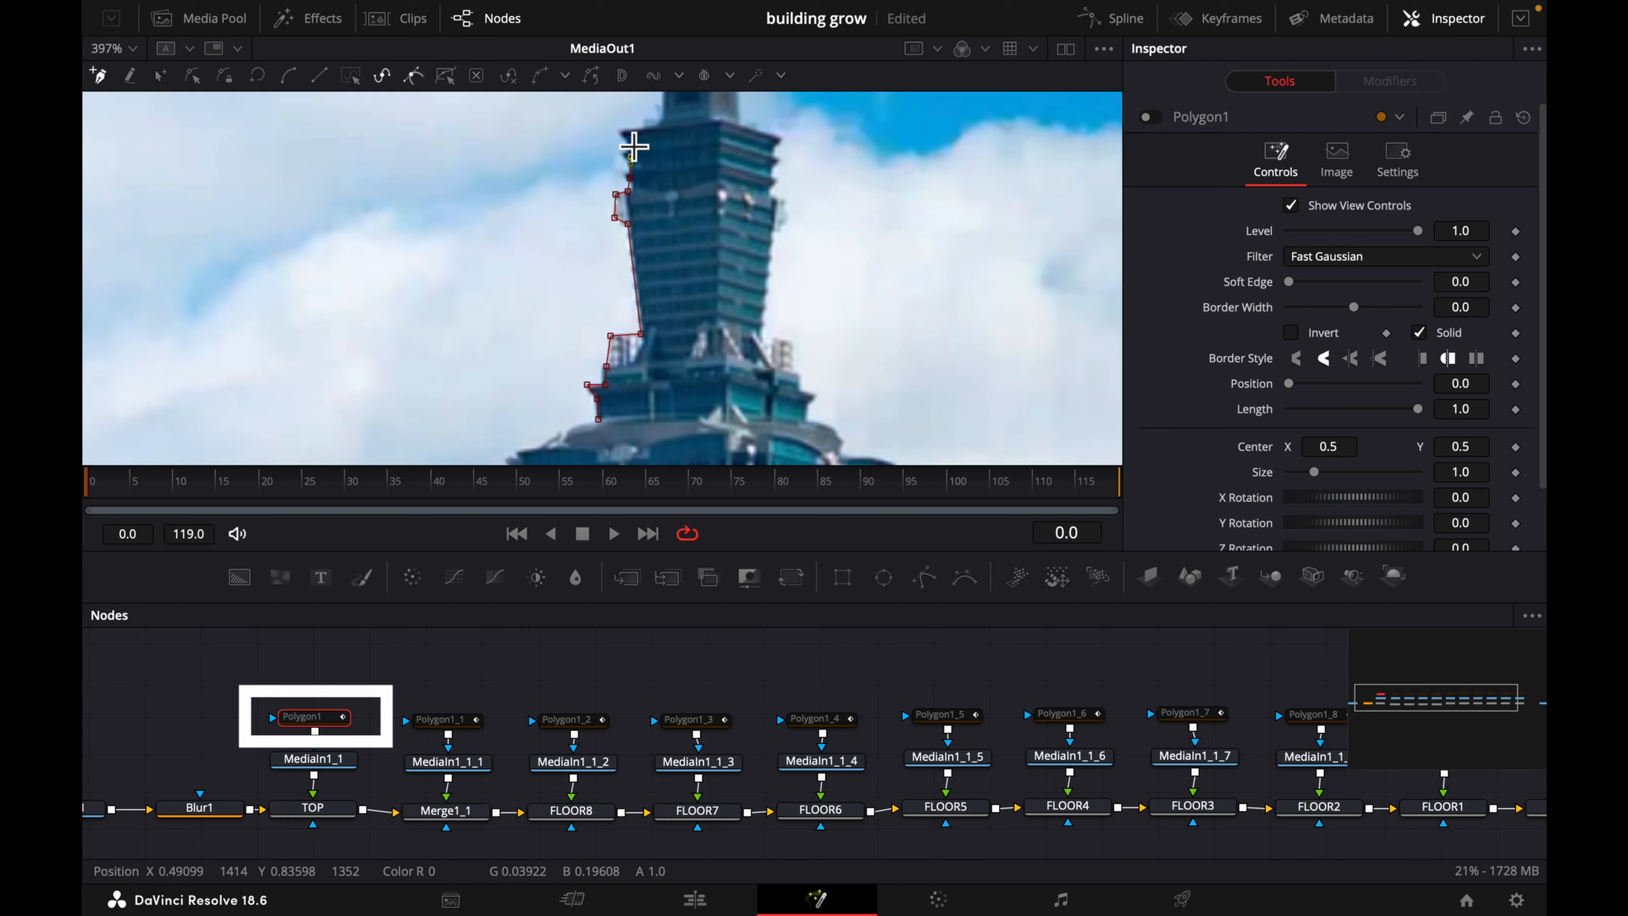
# - Trace the TOP mask on Polygon1 up the left side of the tower's crown and spire to the spire's tip
pyautogui.scroll(2, 671, 141)
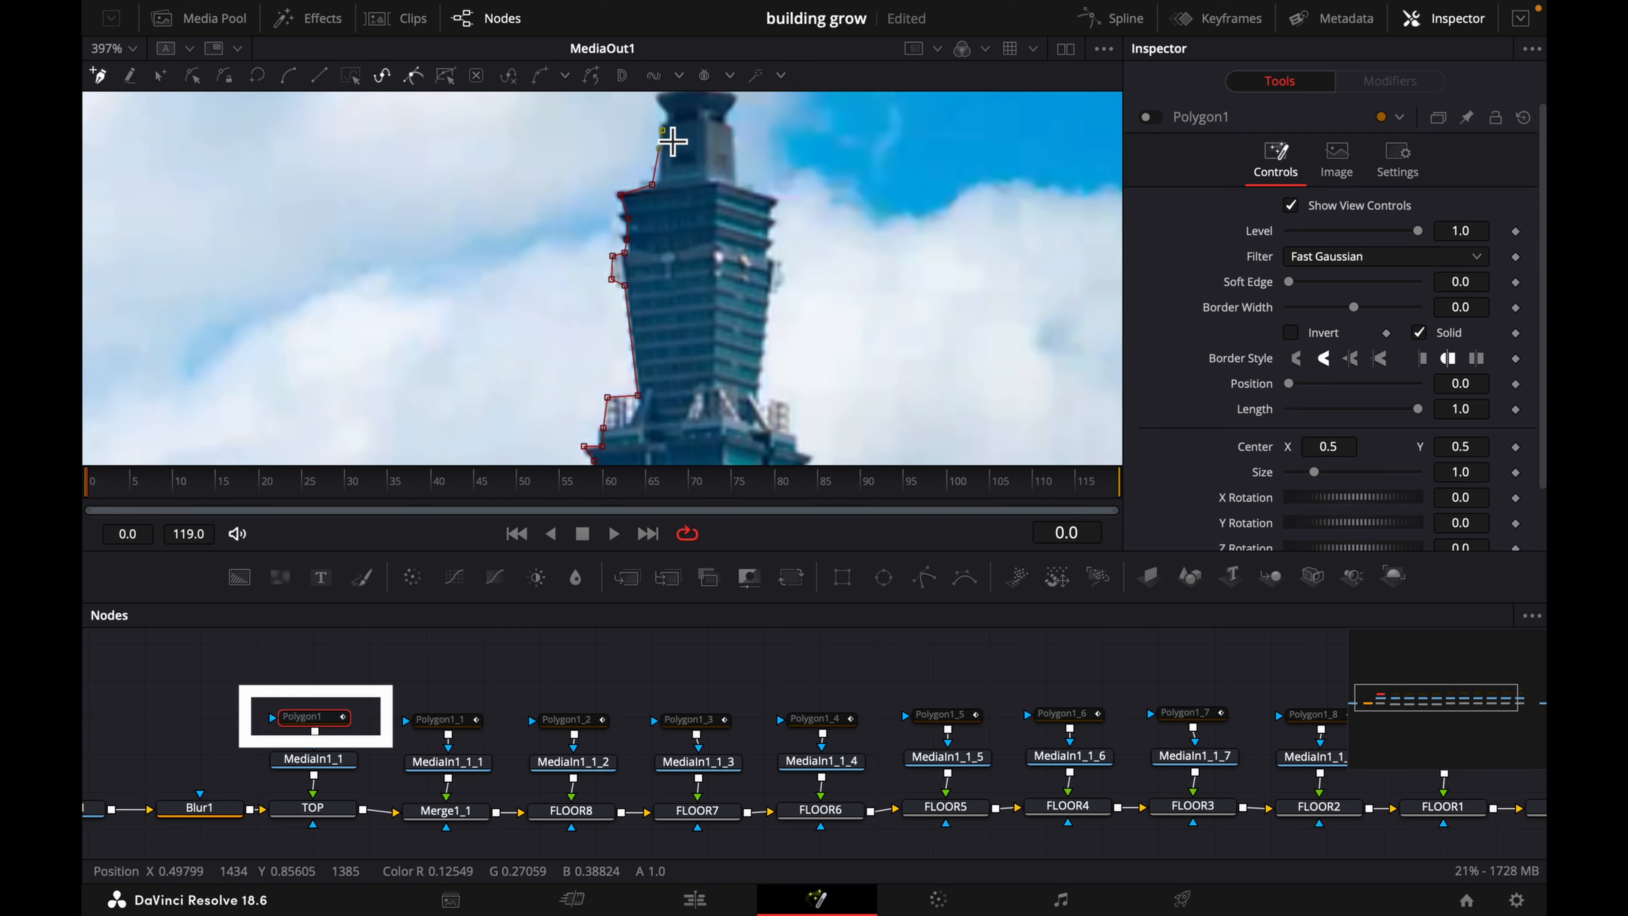
pyautogui.scroll(2, 671, 141)
pyautogui.scroll(3, 690, 131)
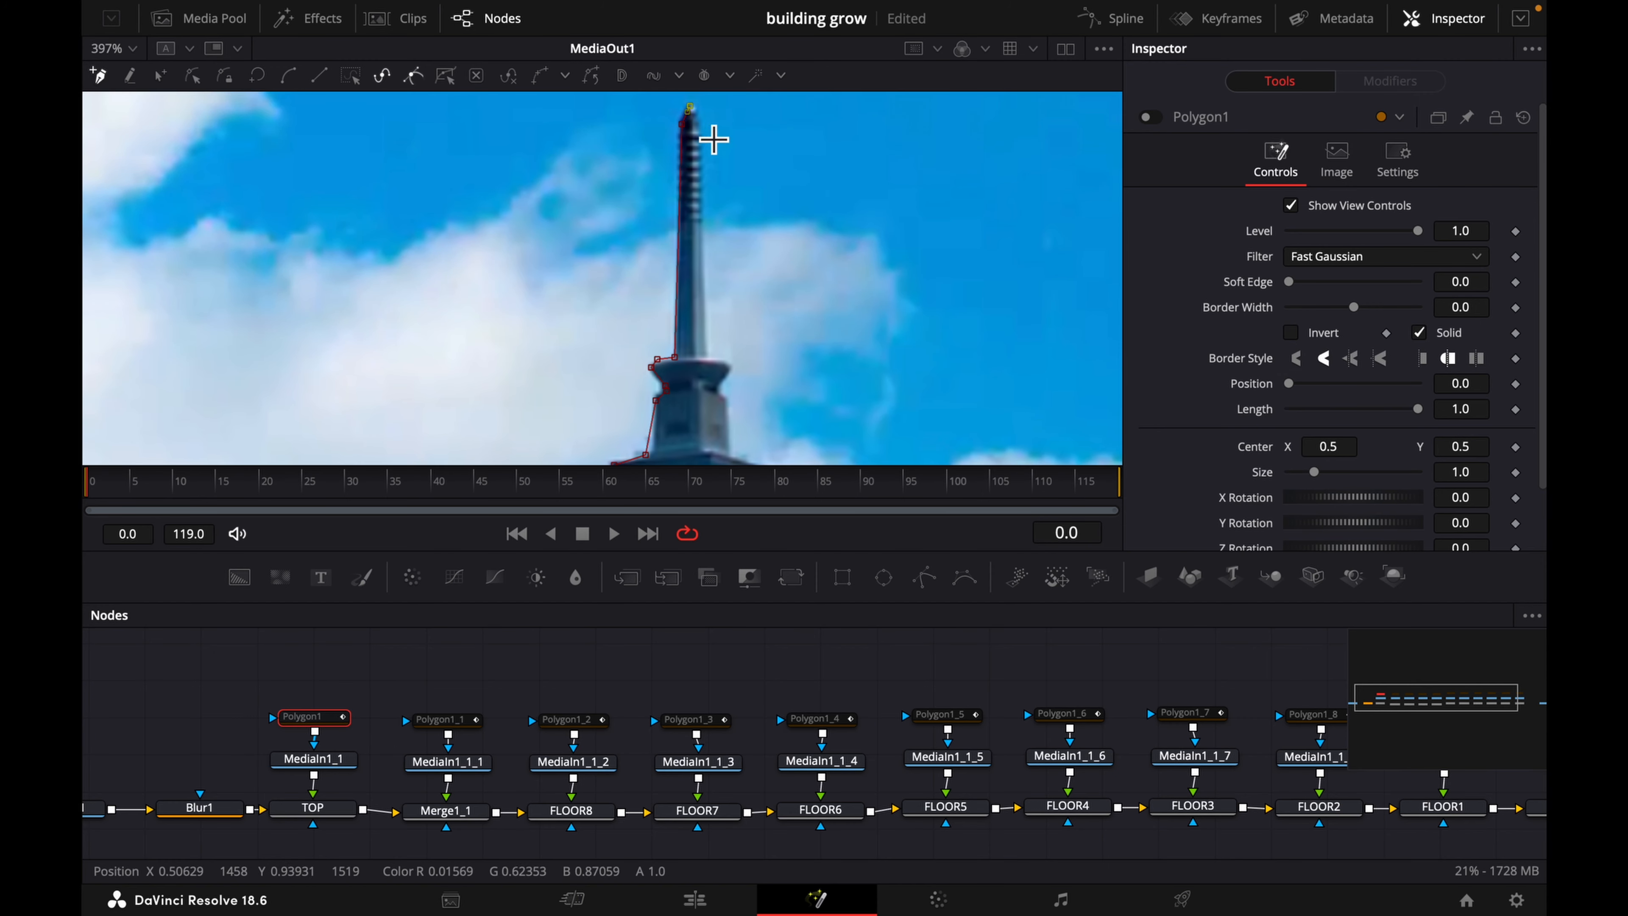
# - Bring the TOP mask outline down the spire's right side and around the right edge of the collar beneath it
pyautogui.click(704, 128)
pyautogui.click(711, 357)
pyautogui.press('super+z')
pyautogui.click(709, 357)
pyautogui.click(729, 365)
pyautogui.click(719, 389)
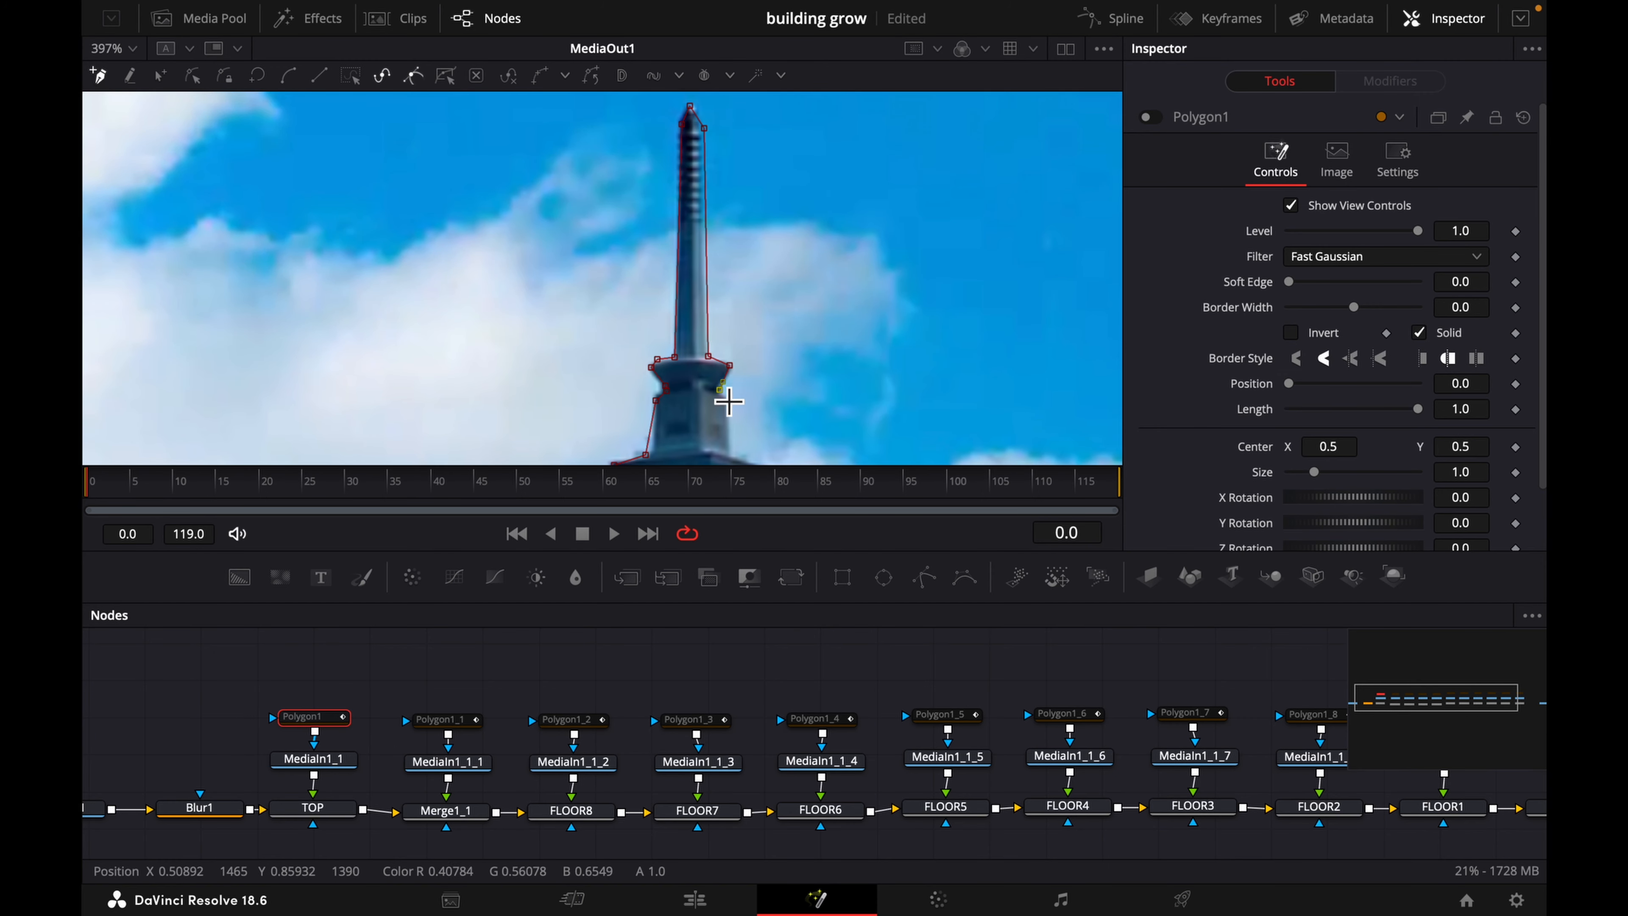
# - Continue the TOP mask outline down from the collar, out to the tapered block's upper right corner and along the notches beneath it
pyautogui.click(728, 401)
pyautogui.scroll(-2, 729, 401)
pyautogui.click(728, 383)
pyautogui.click(770, 398)
pyautogui.scroll(-1, 770, 398)
pyautogui.click(744, 367)
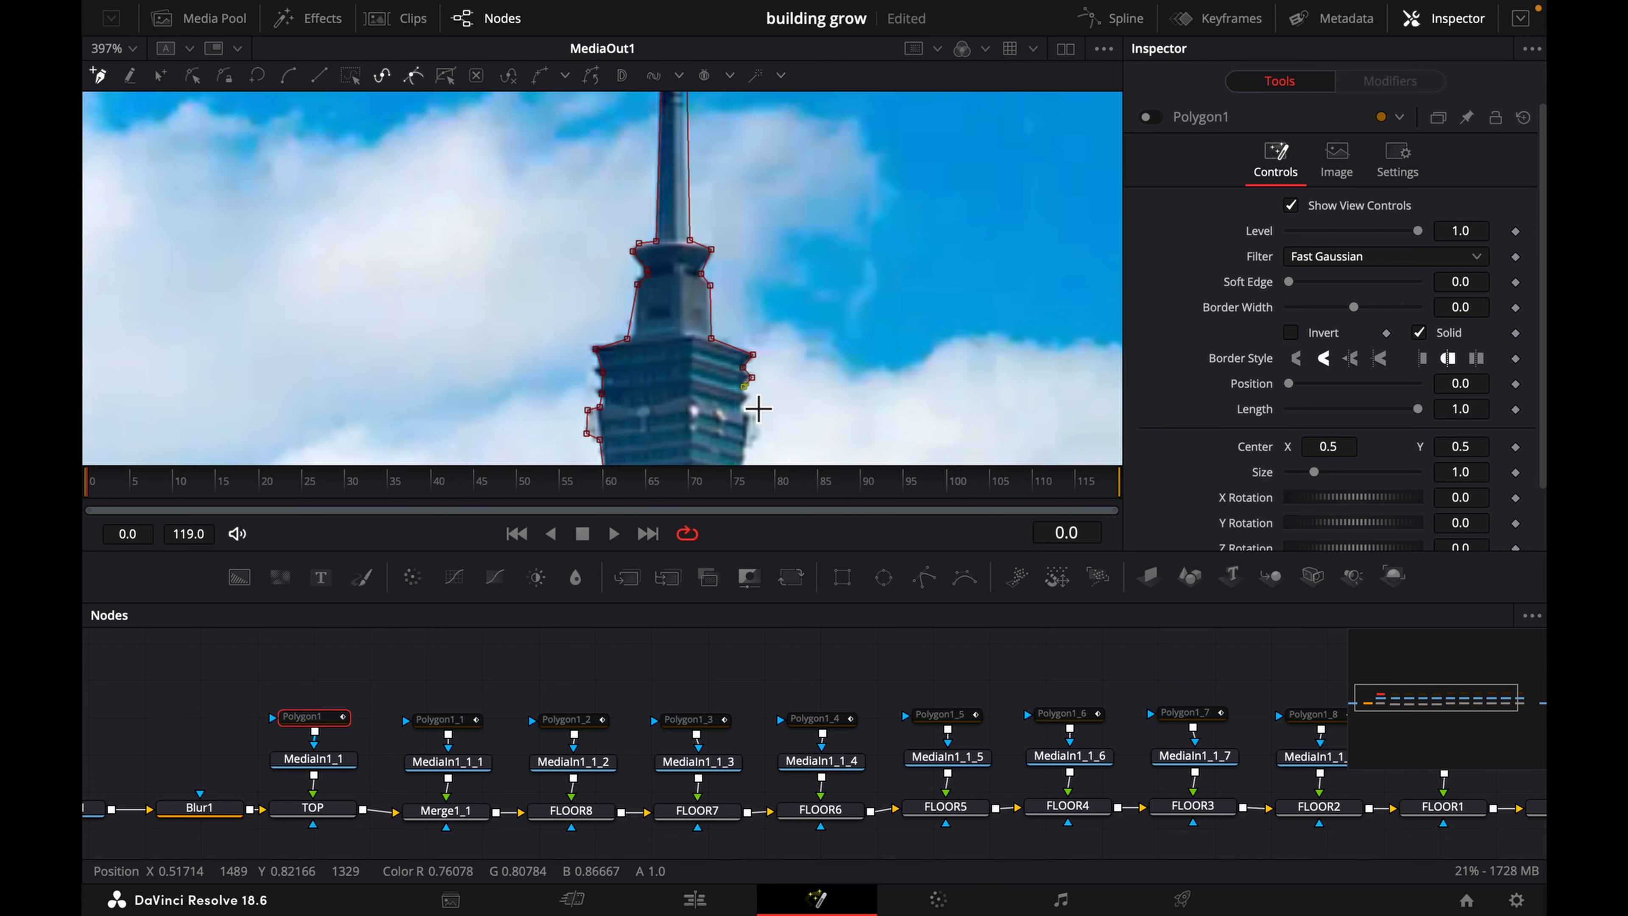
pyautogui.click(748, 396)
pyautogui.click(742, 405)
# - Extend the TOP mask outline down the tapered block's right side and around the small structure at its right foot
pyautogui.scroll(-3, 757, 410)
pyautogui.click(735, 392)
pyautogui.click(732, 404)
pyautogui.click(740, 424)
pyautogui.click(742, 403)
pyautogui.click(765, 409)
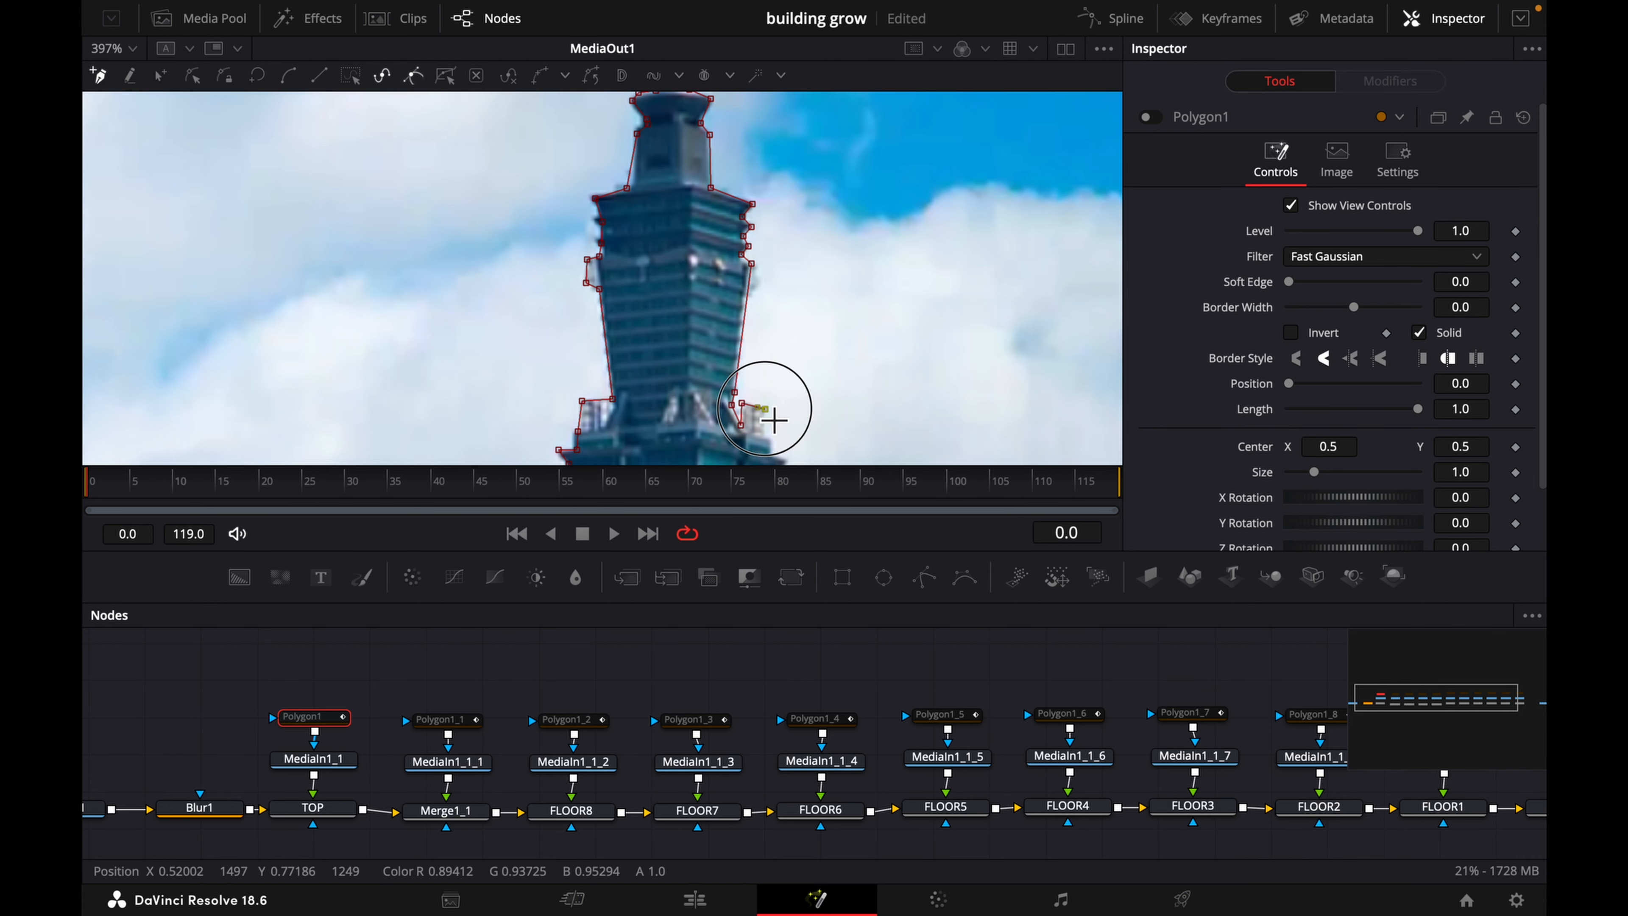
pyautogui.click(764, 437)
# - Trace the TOP mask around the lowest ledge's right end and along its lower edge, closing the outline at its starting point
pyautogui.scroll(-1, 766, 439)
pyautogui.click(770, 381)
pyautogui.click(770, 398)
pyautogui.click(789, 405)
pyautogui.scroll(-1, 789, 405)
pyautogui.click(778, 399)
pyautogui.click(776, 411)
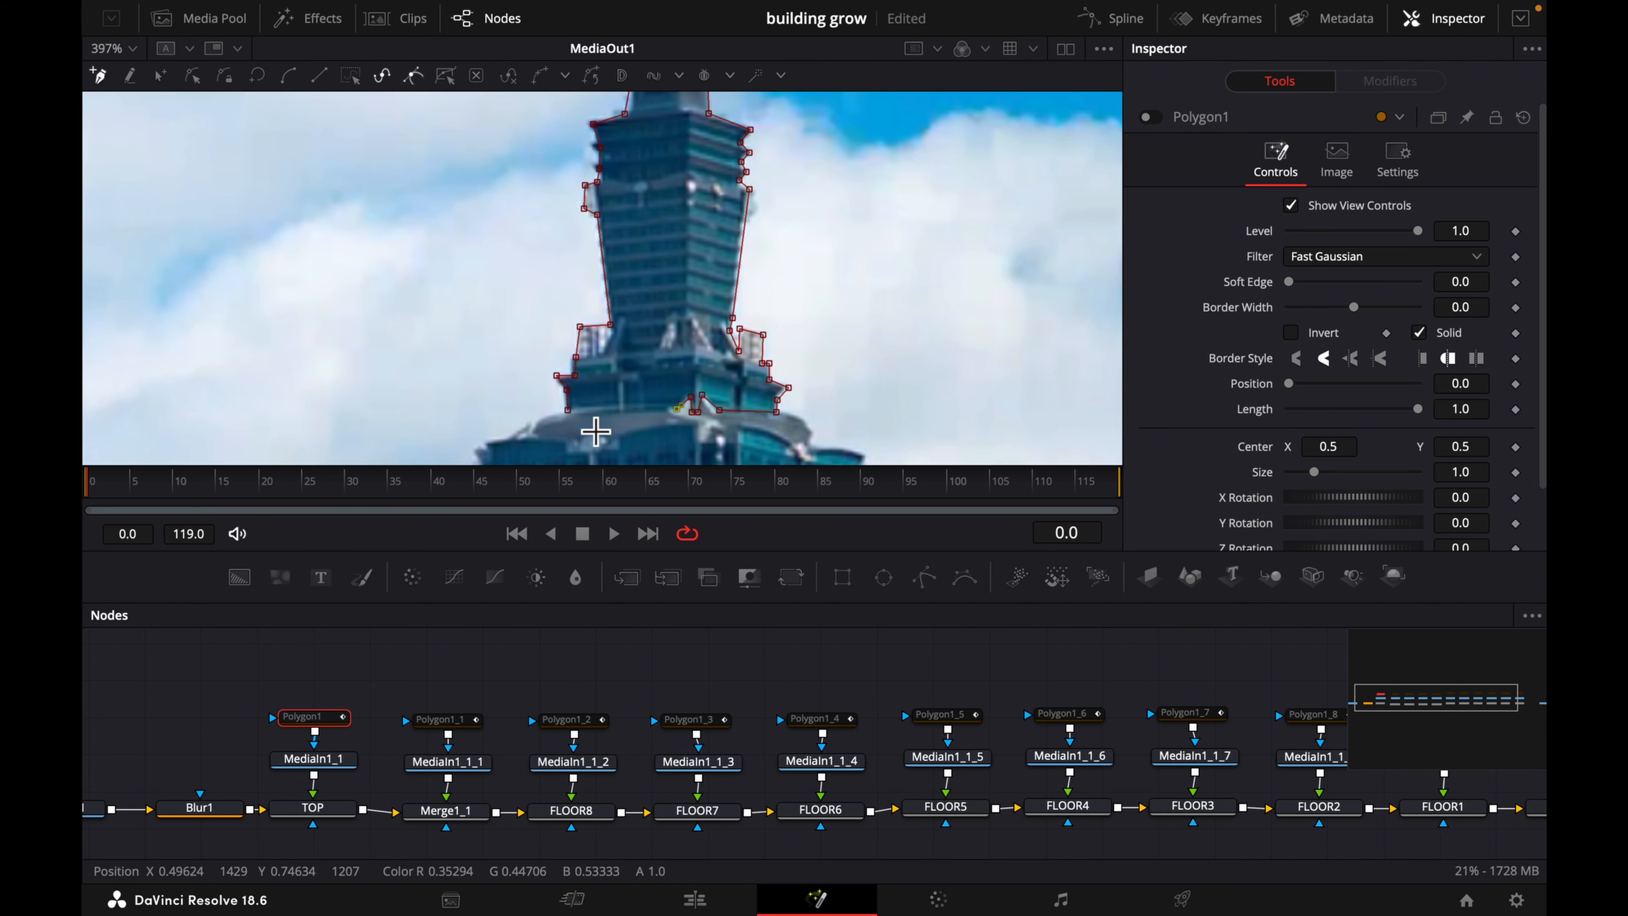
pyautogui.click(568, 411)
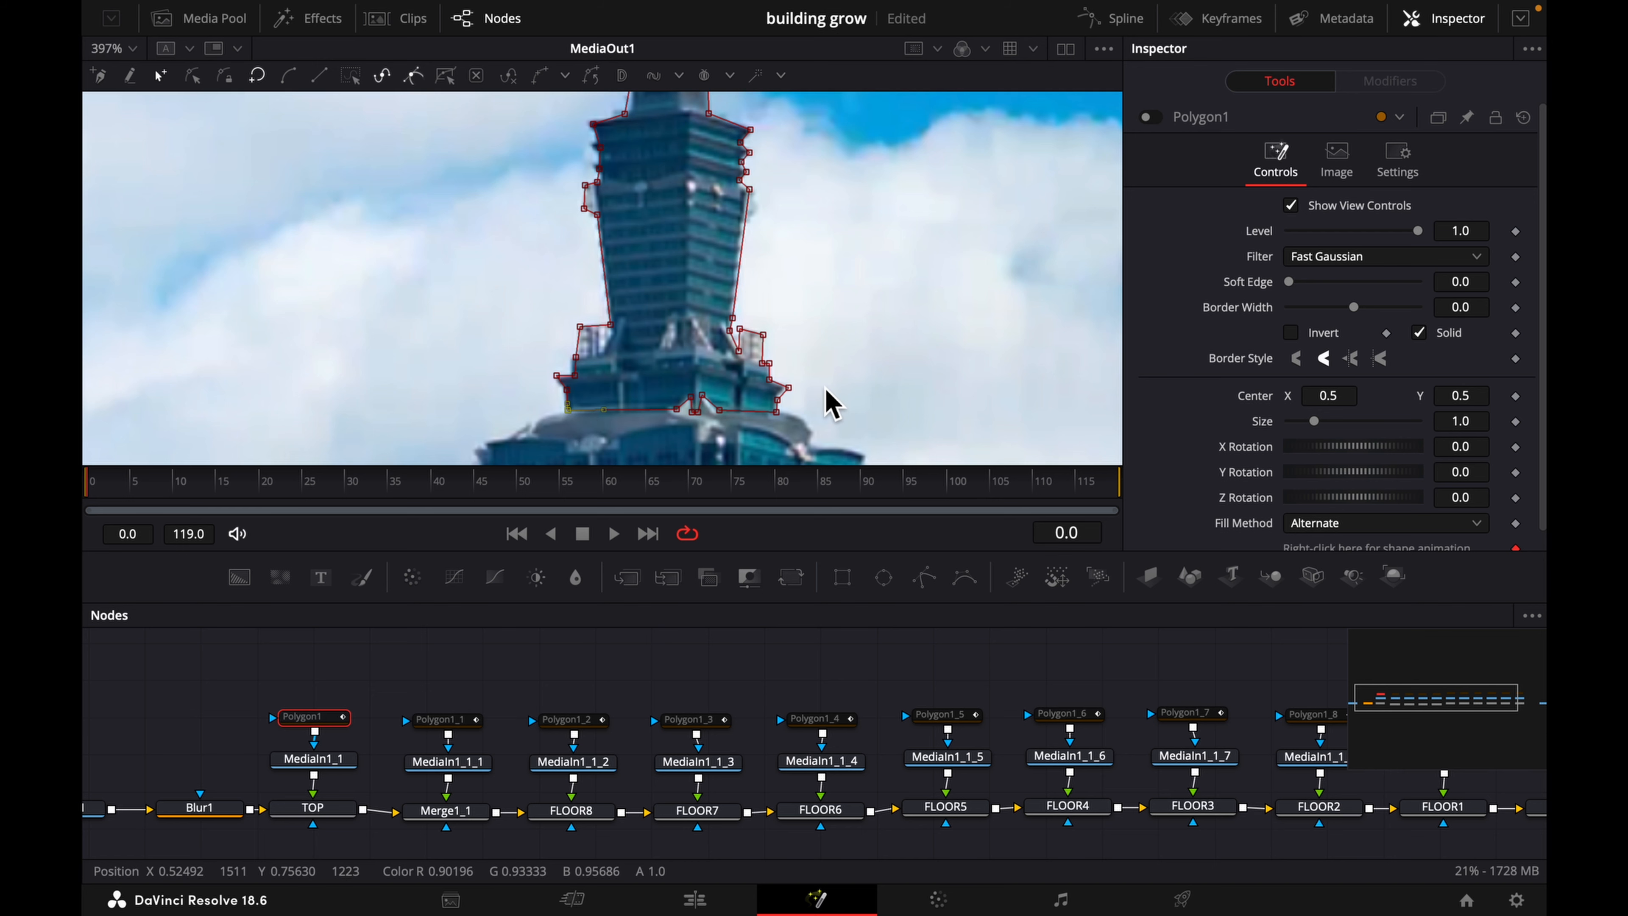
# - Select all the polygon mask nodes and enable each one, from Polygon1 through Polygon1_10
pyautogui.scroll(3, 832, 404)
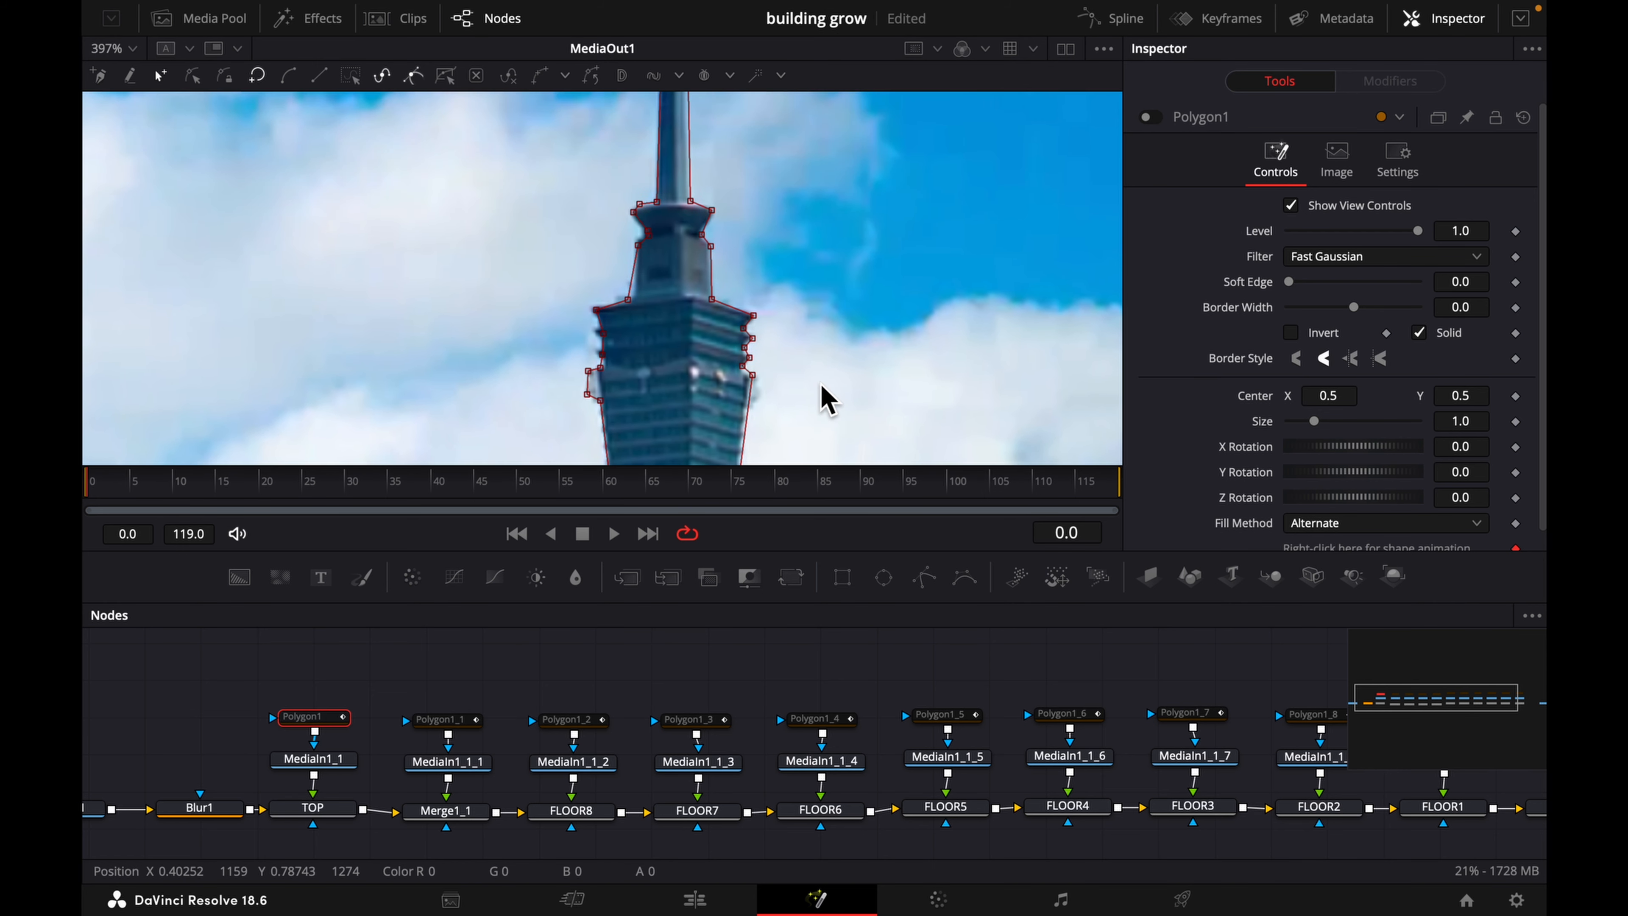
pyautogui.scroll(-8, 827, 397)
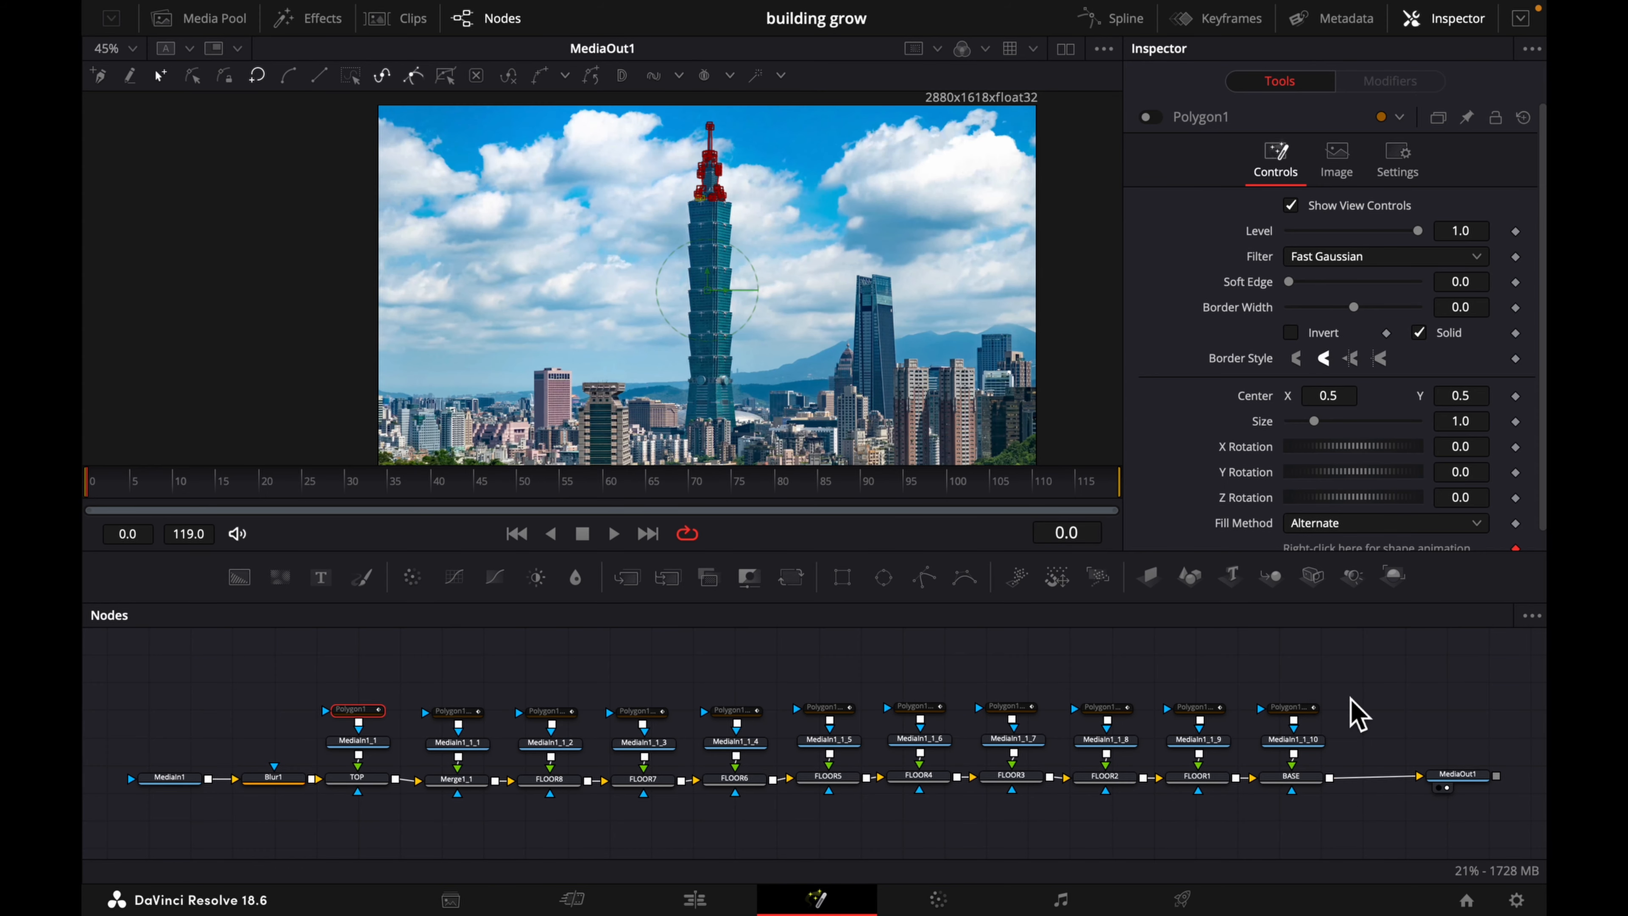
pyautogui.moveTo(1348, 696); pyautogui.dragTo(300, 712)
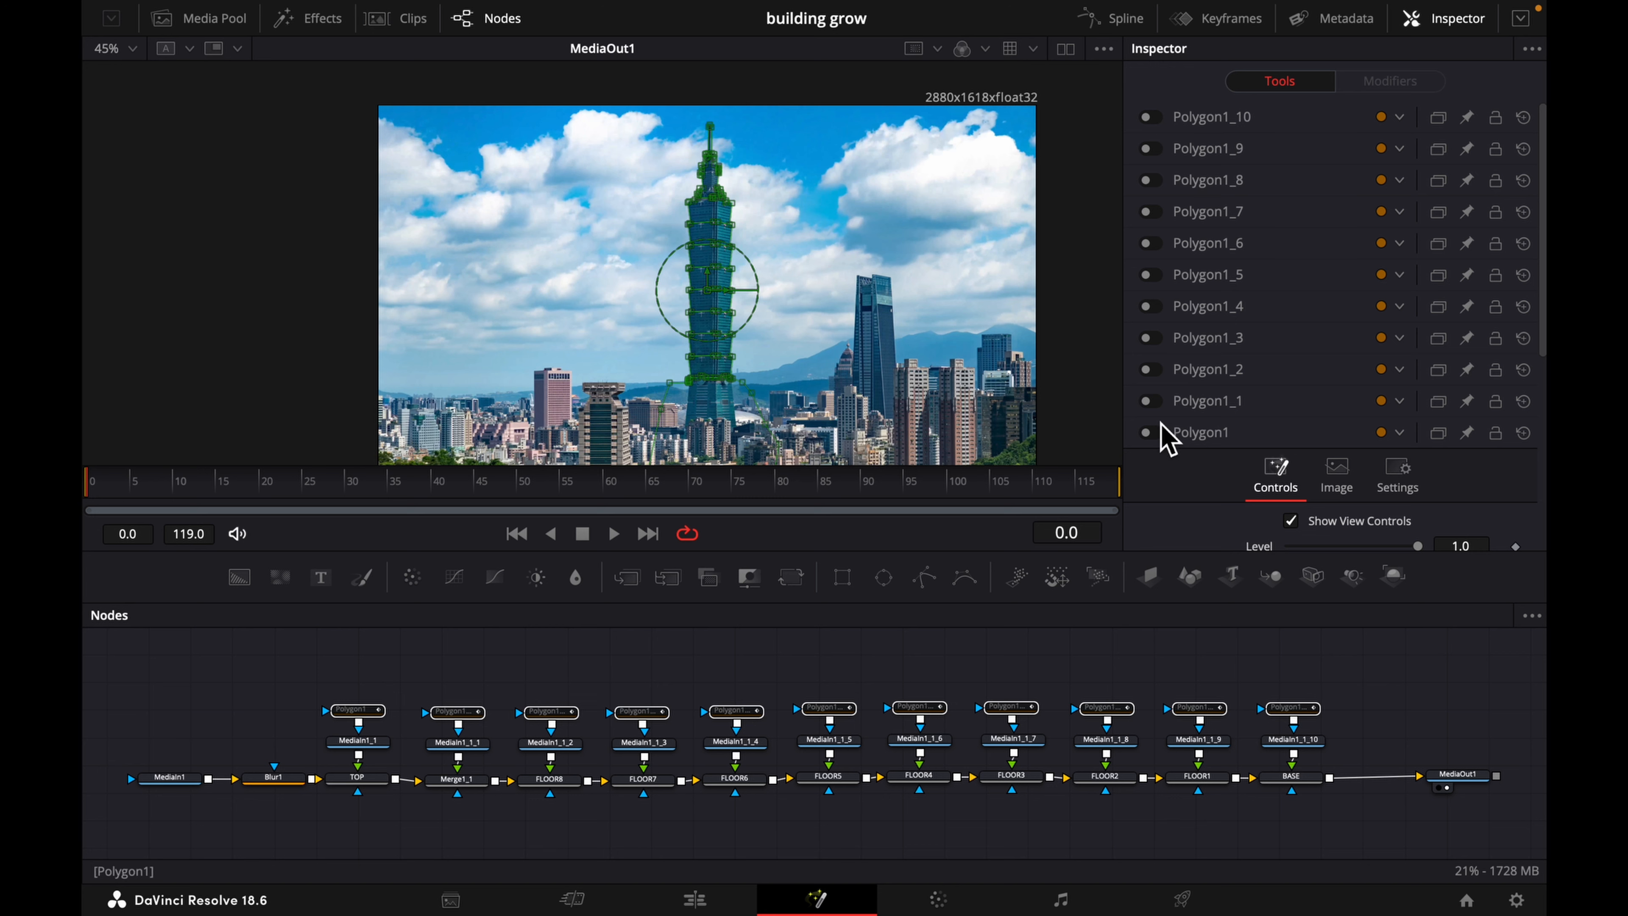
pyautogui.click(1149, 434)
pyautogui.click(1151, 400)
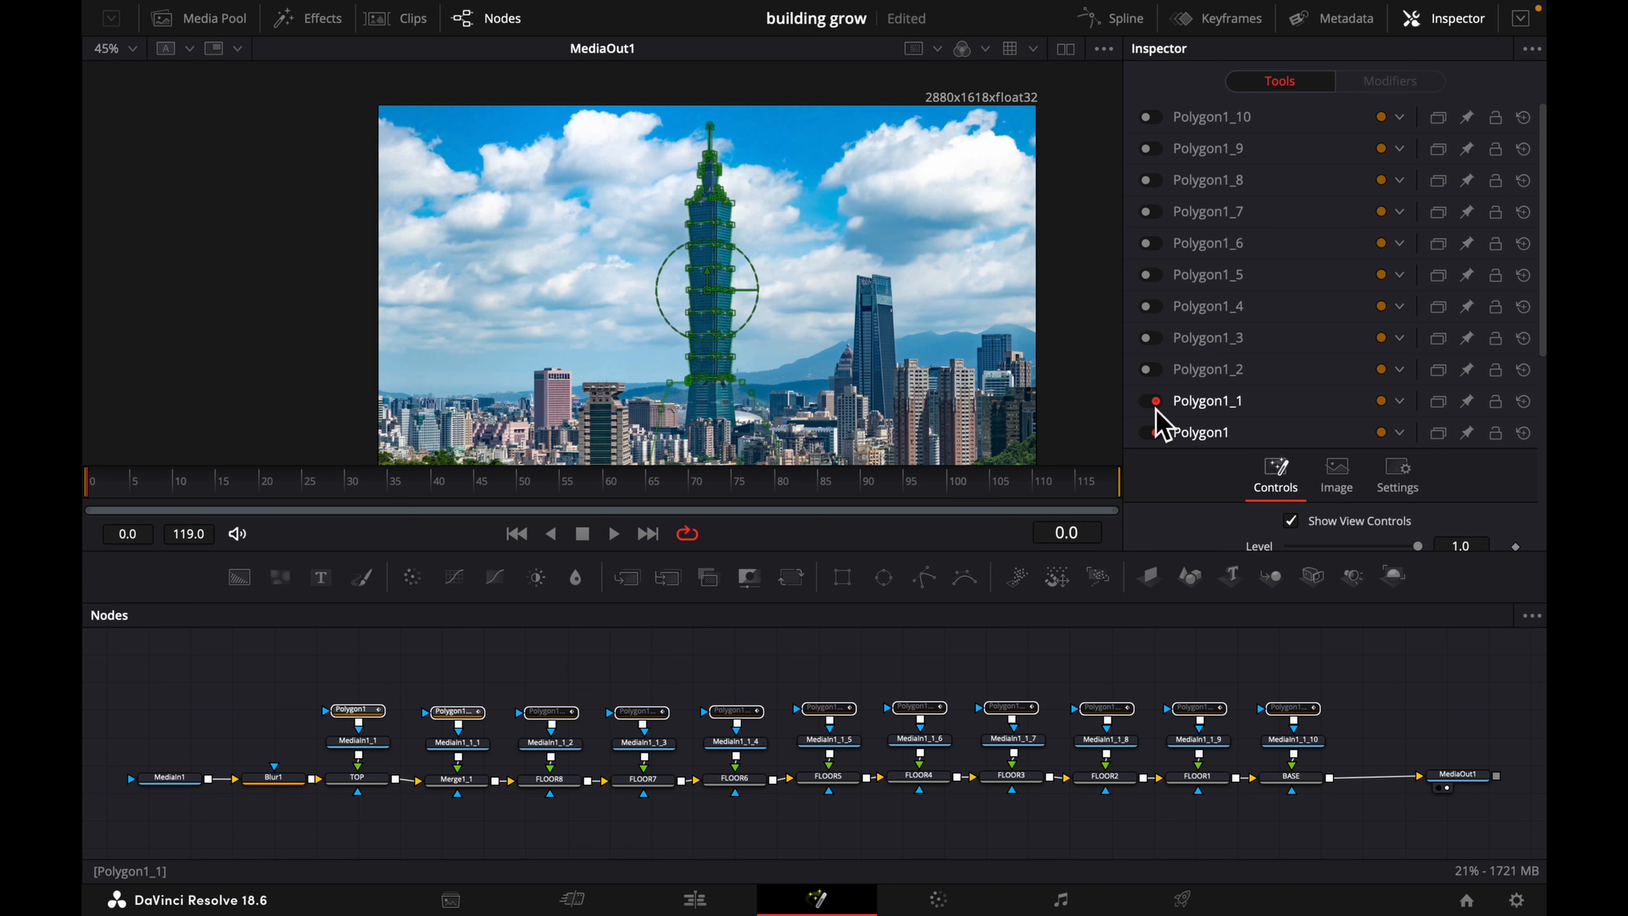
pyautogui.click(1154, 369)
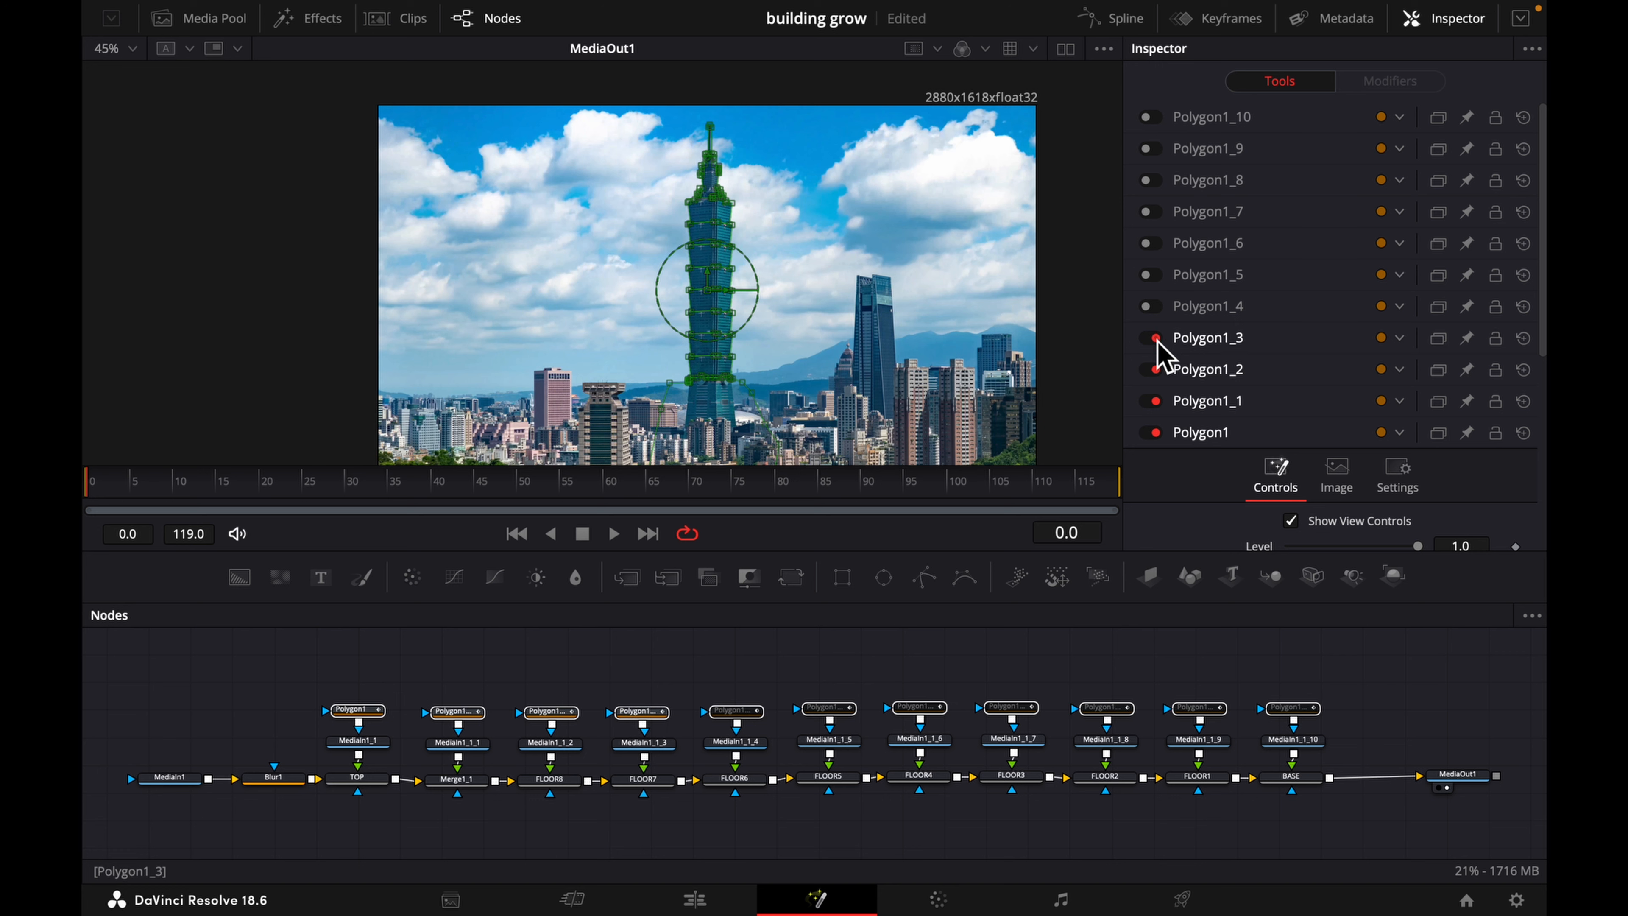
pyautogui.click(1156, 307)
pyautogui.click(1155, 274)
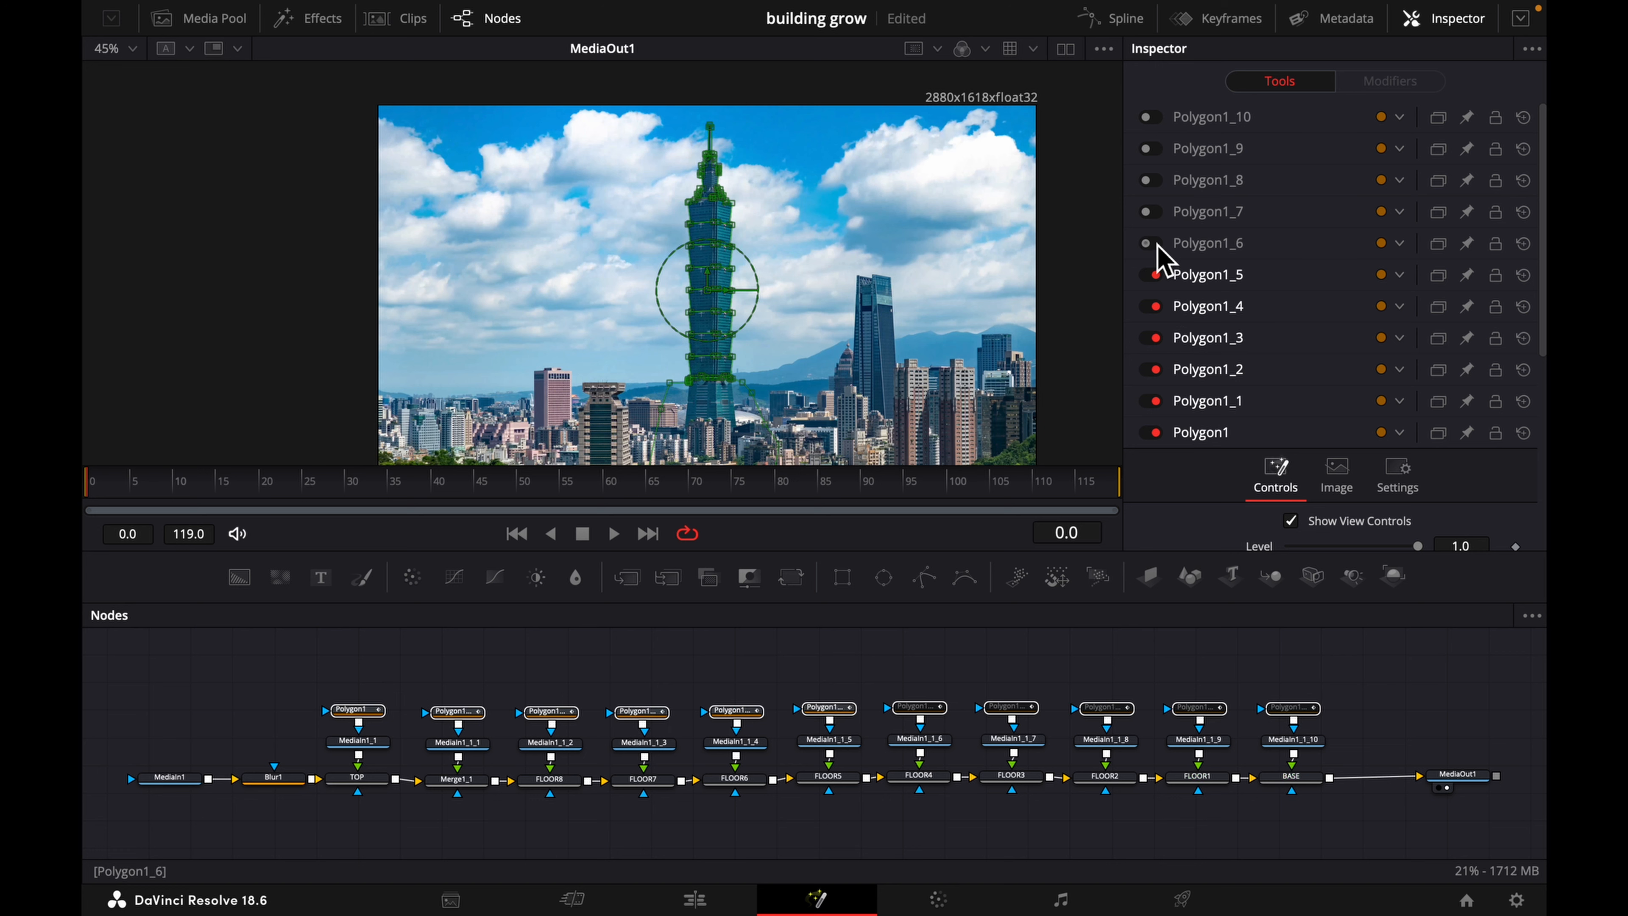
pyautogui.click(1156, 243)
pyautogui.click(1156, 212)
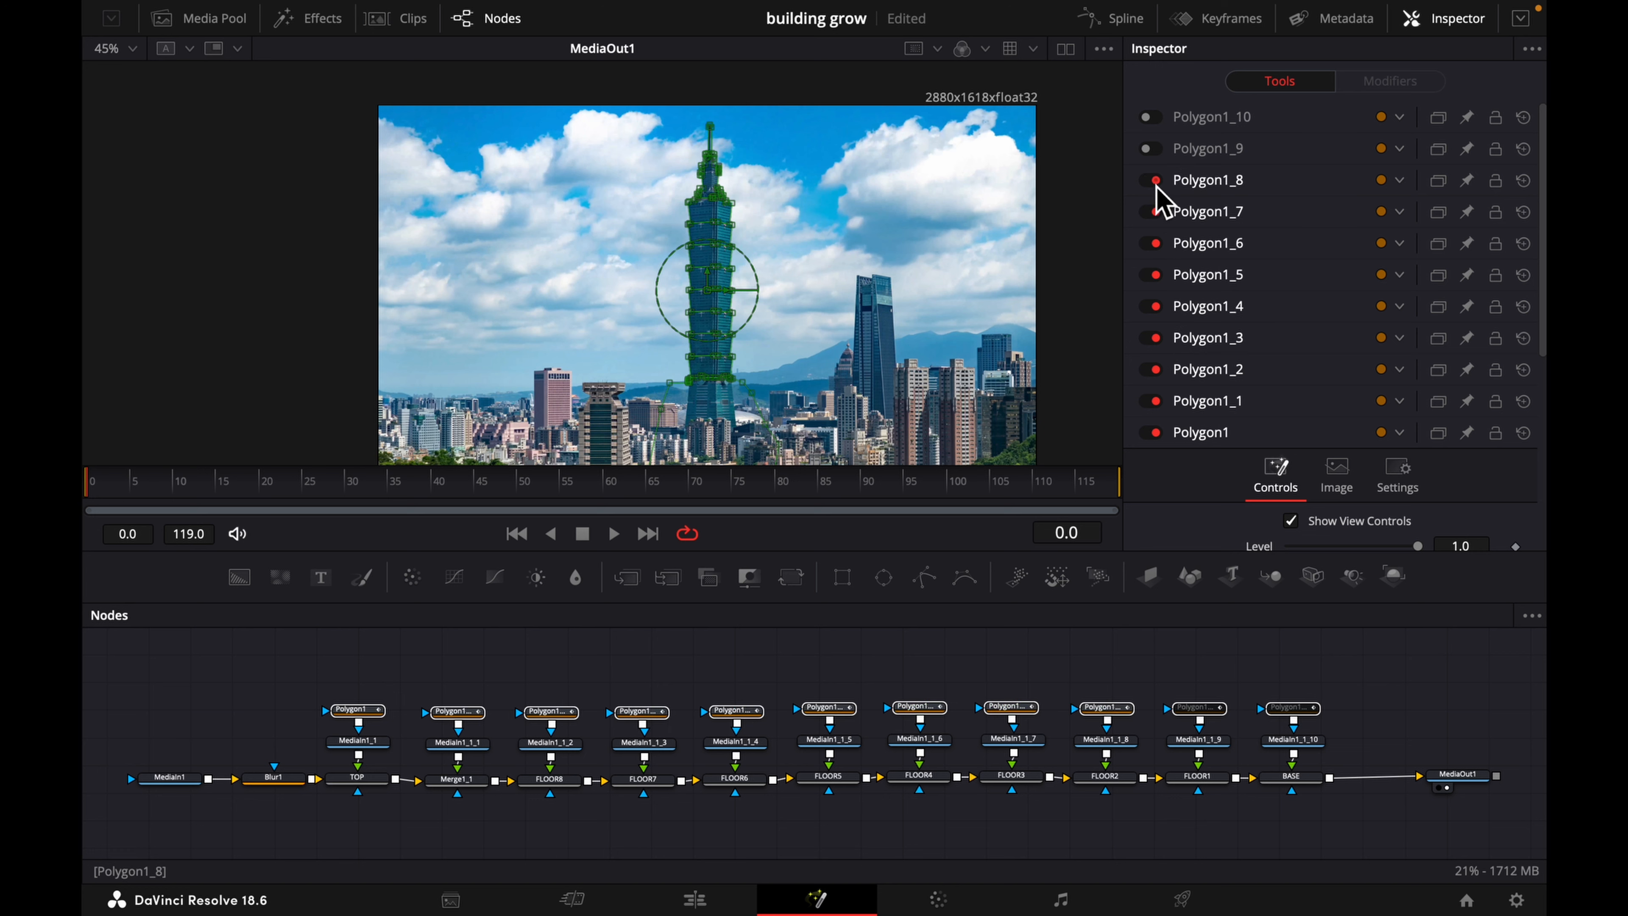
pyautogui.click(1155, 148)
pyautogui.click(1156, 118)
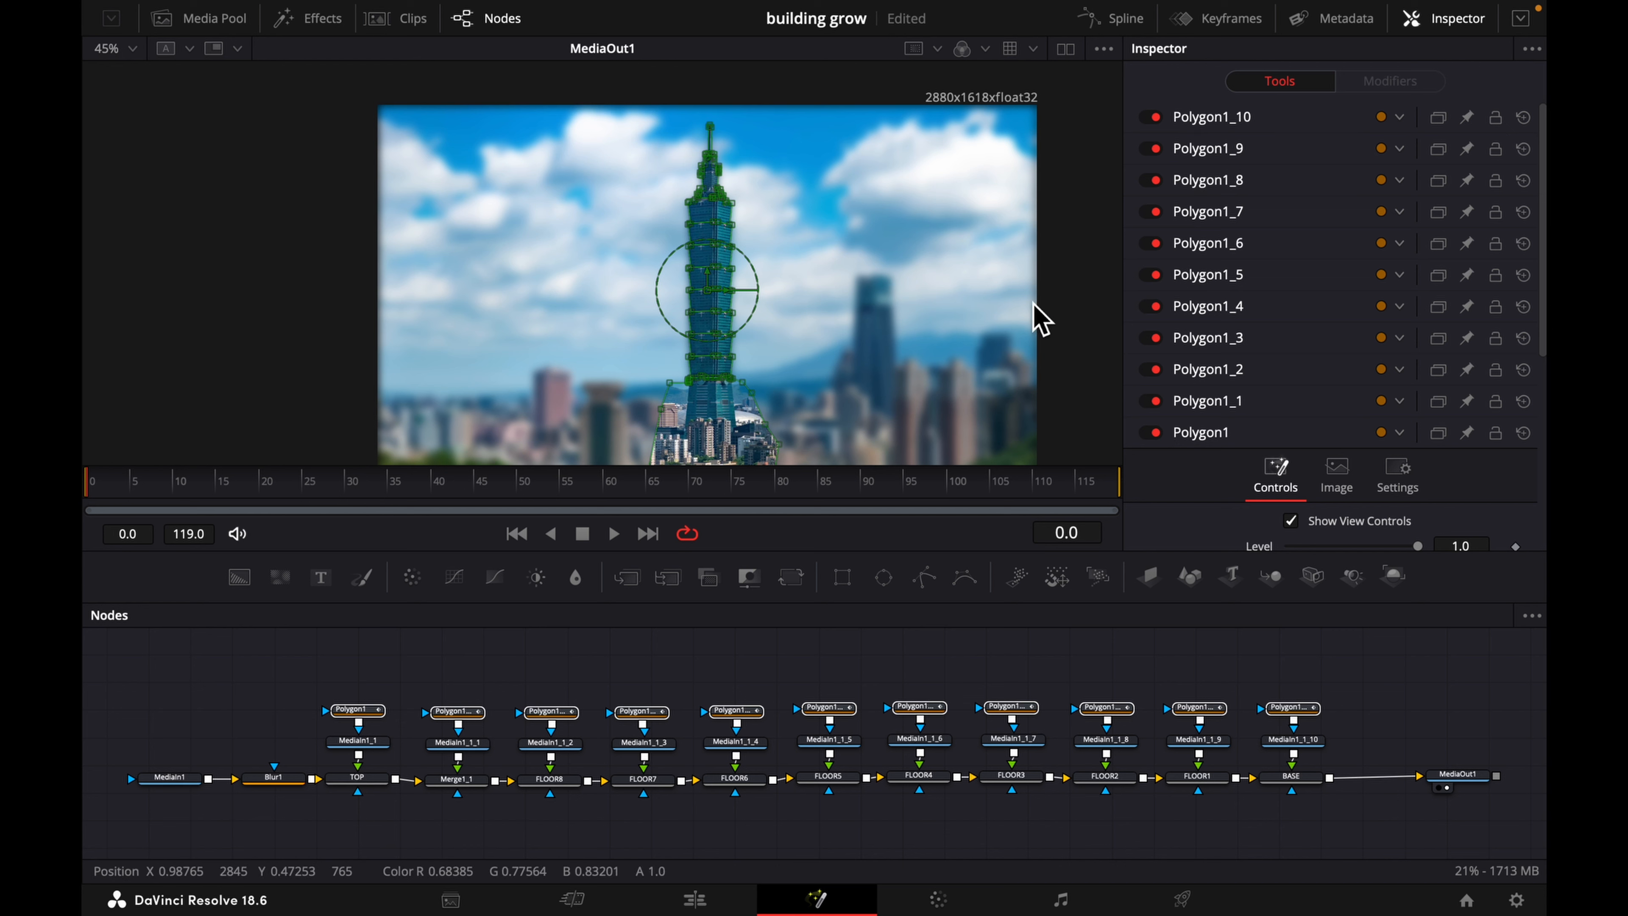
# - Lower the FLOOR1 merge behind the base by setting its Center Y to 0.398
pyautogui.click(1295, 708)
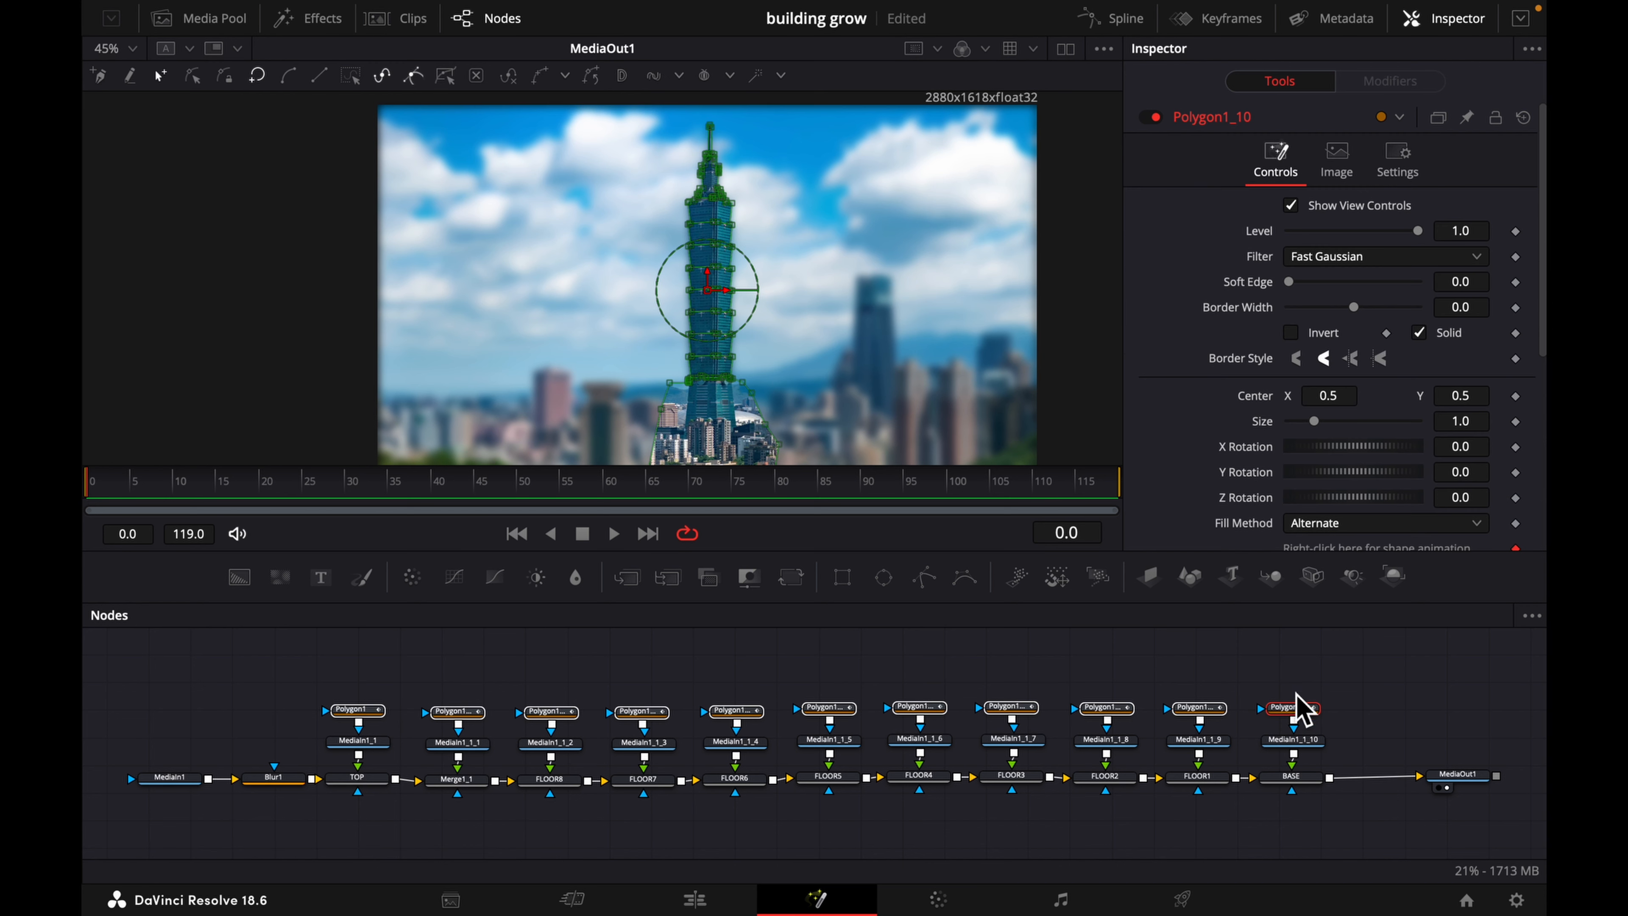
pyautogui.hscroll(5, 1335, 710)
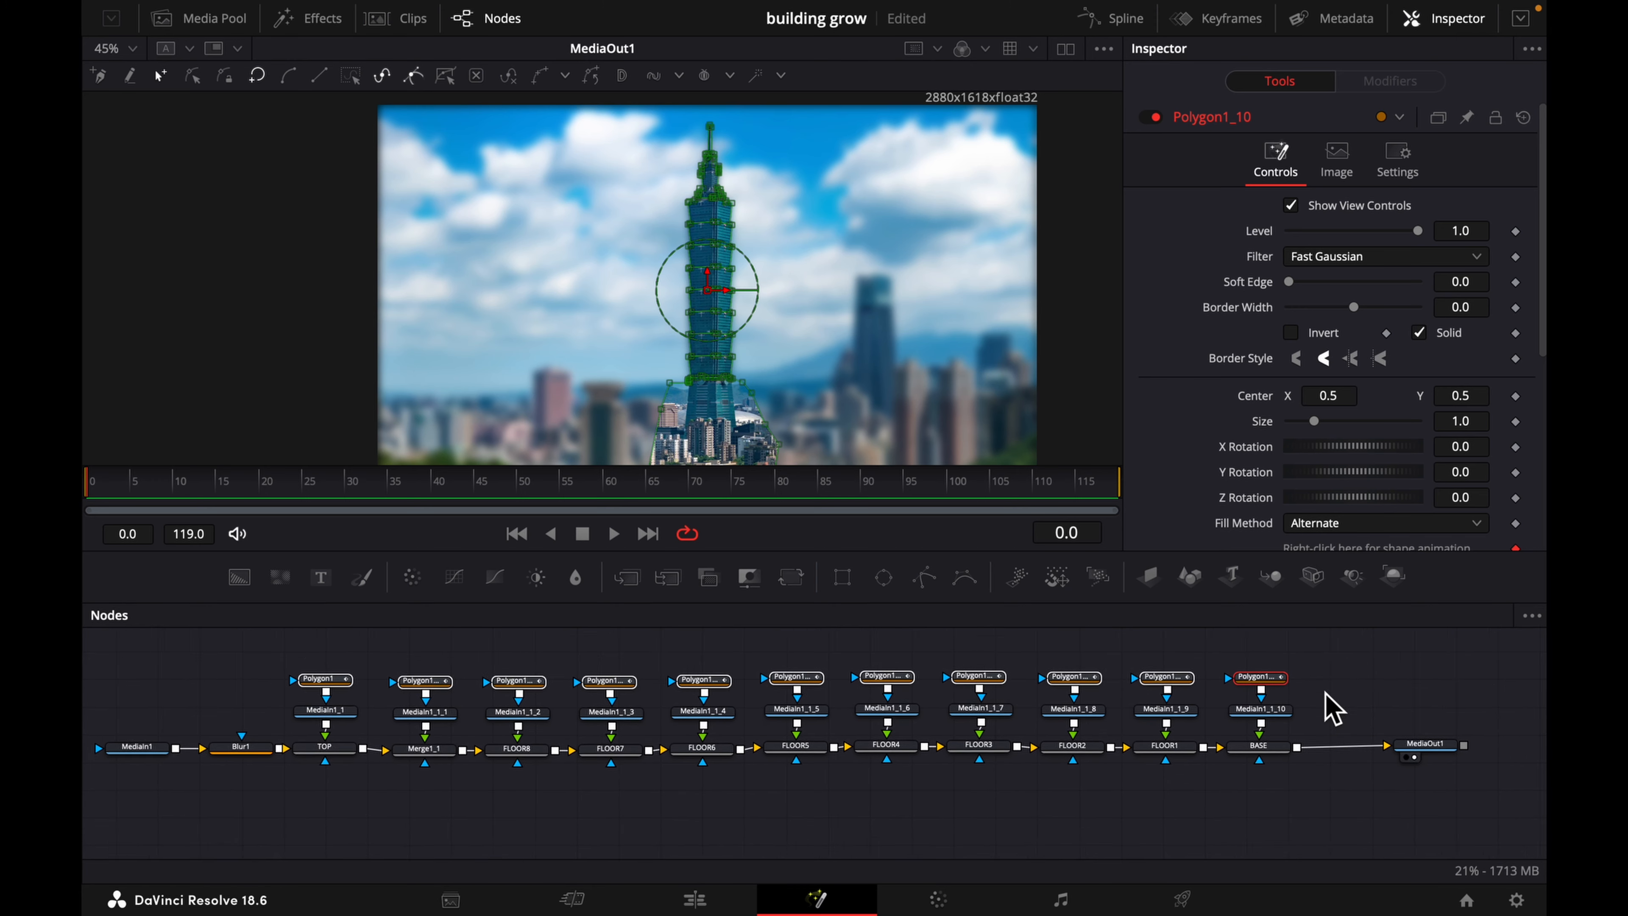
pyautogui.scroll(-1, 1333, 710)
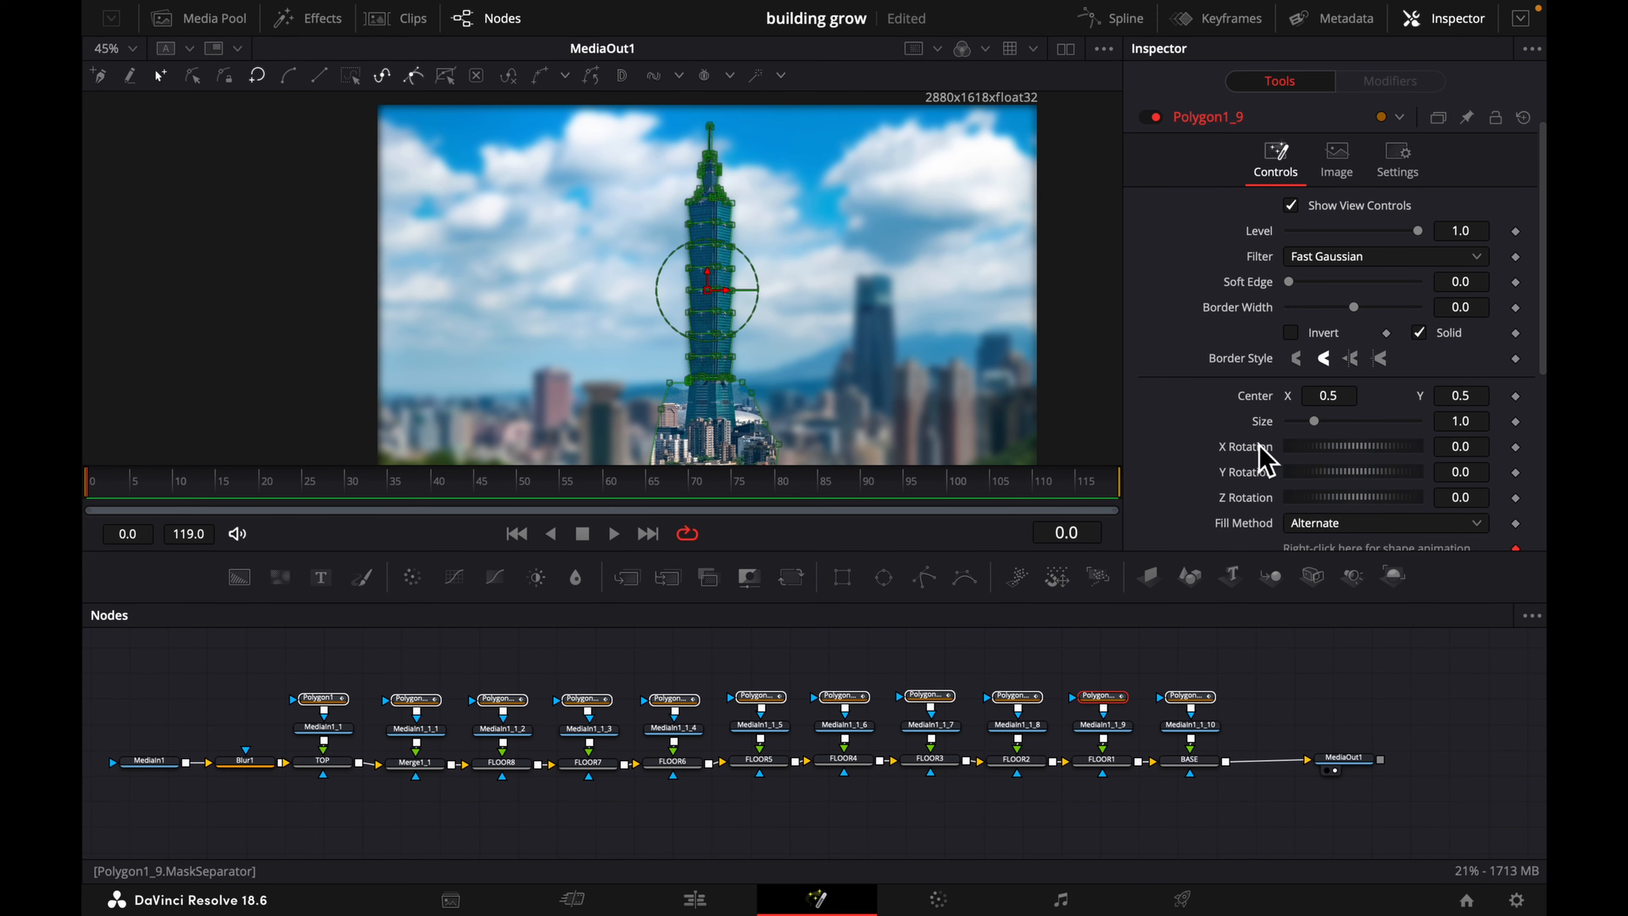
pyautogui.click(1115, 698)
pyautogui.click(1112, 760)
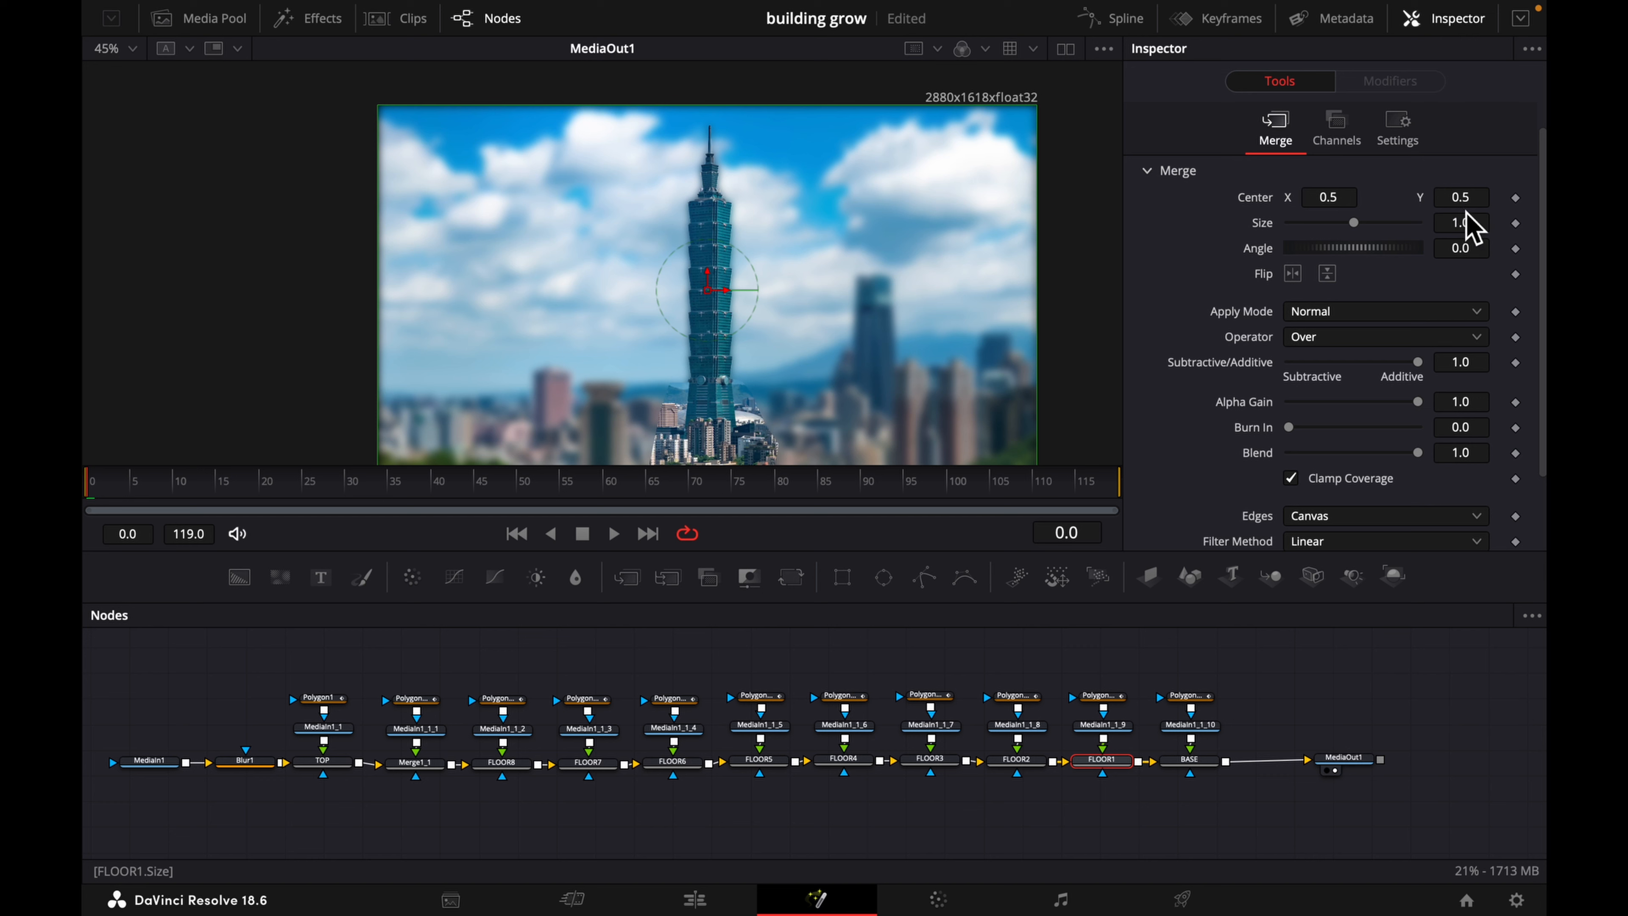
pyautogui.moveTo(1470, 199); pyautogui.dragTo(1362, 189)
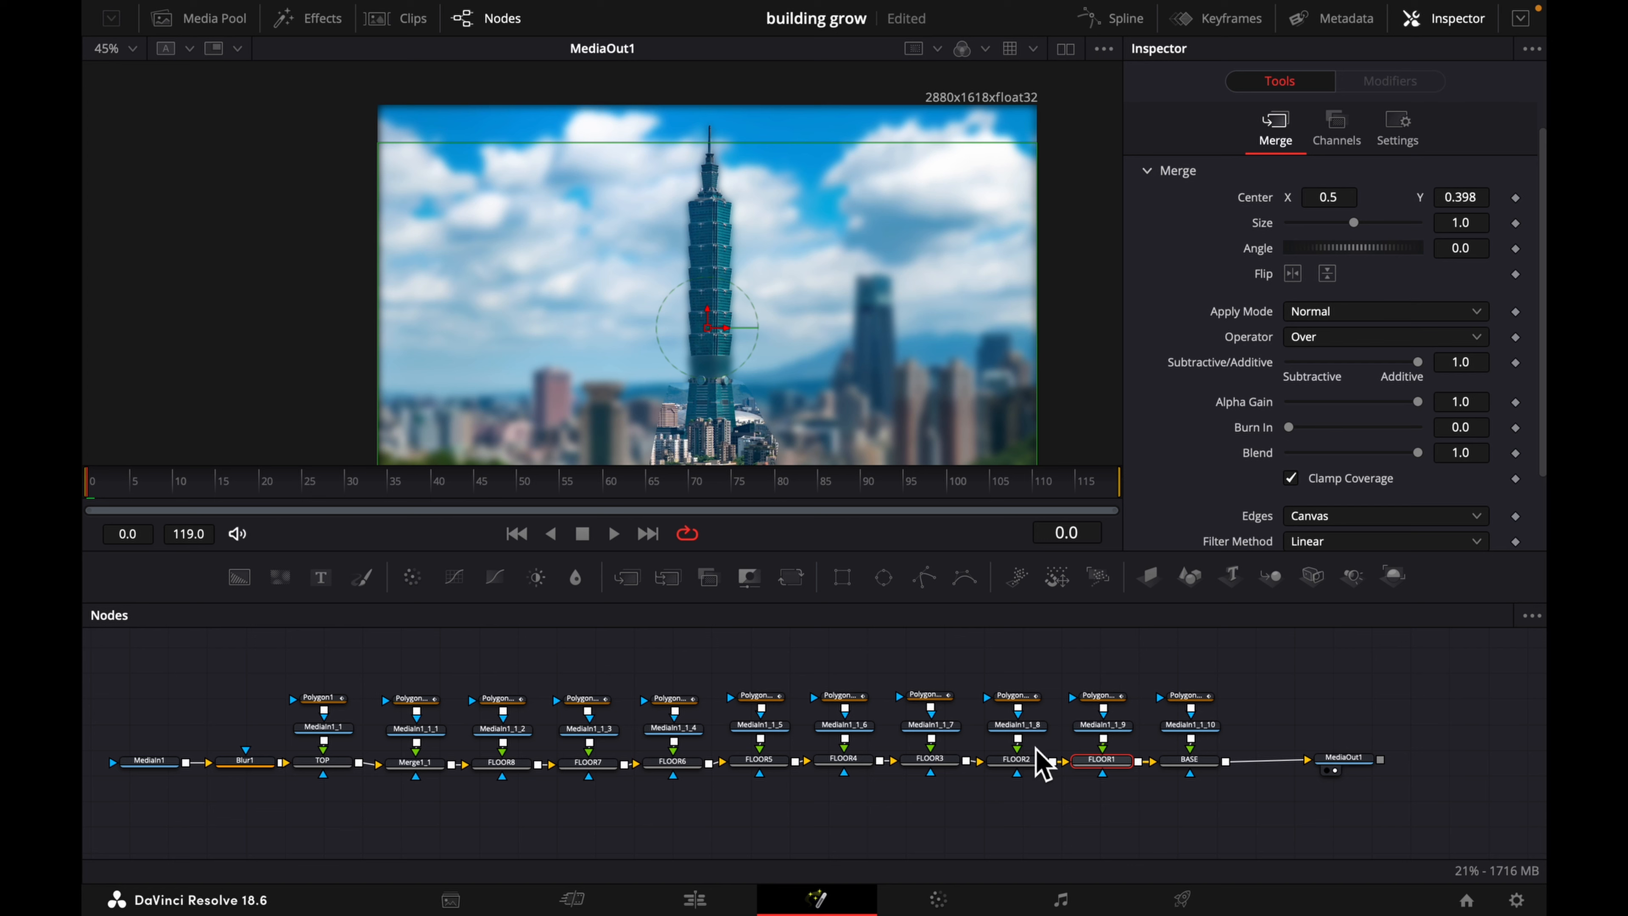
# - Set the FLOOR2 merge's Center Y to 0.332 and lower the FLOOR3 merge's Center Y until its section is hidden behind the base
pyautogui.click(1024, 762)
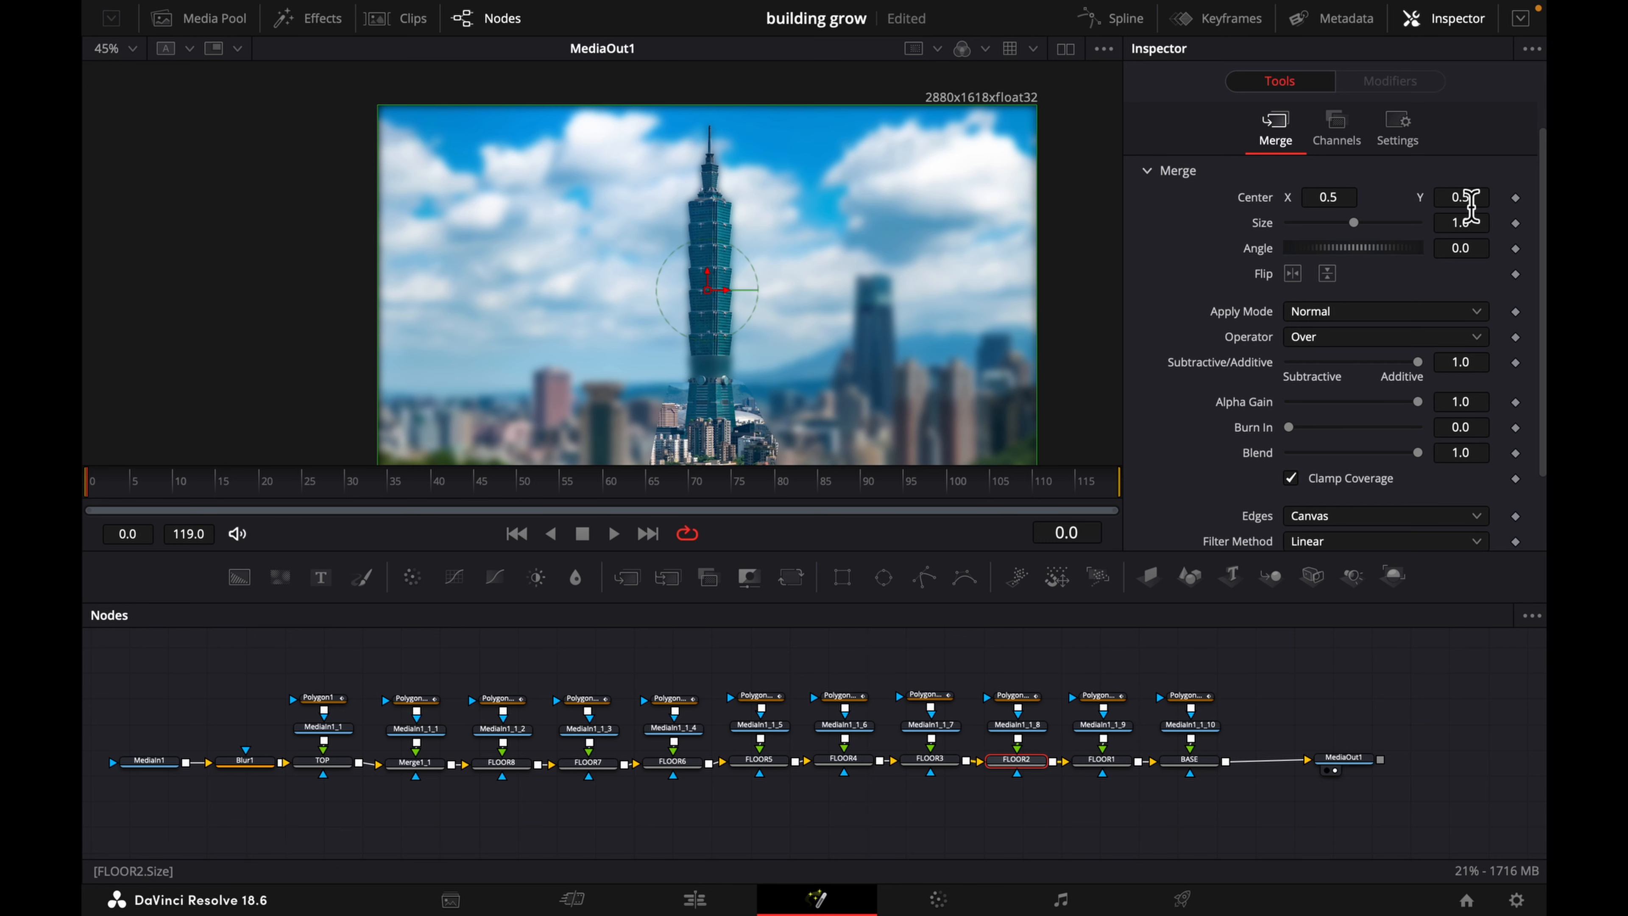
pyautogui.moveTo(1471, 199); pyautogui.dragTo(1299, 201)
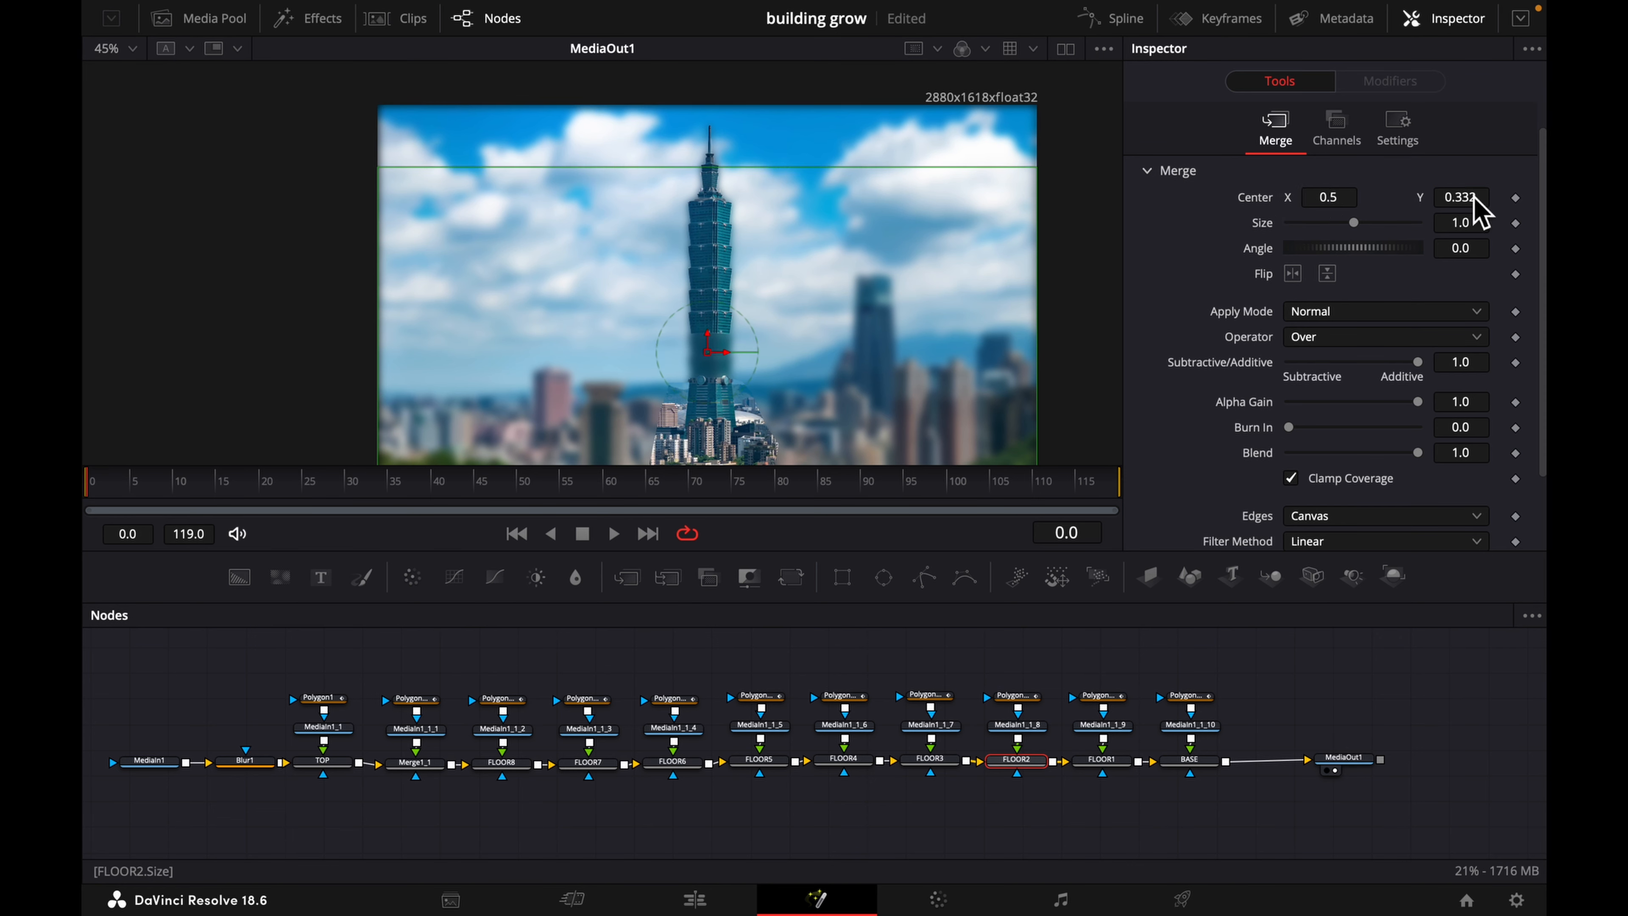
pyautogui.click(935, 764)
pyautogui.moveTo(1462, 198); pyautogui.dragTo(959, 251)
# - Lower the FLOOR4 through FLOOR8 merges out of sight behind the base, and set the TOP merge's Center Y to -0.213
pyautogui.click(845, 759)
pyautogui.click(760, 760)
pyautogui.click(674, 762)
pyautogui.click(603, 764)
pyautogui.click(511, 766)
pyautogui.click(323, 762)
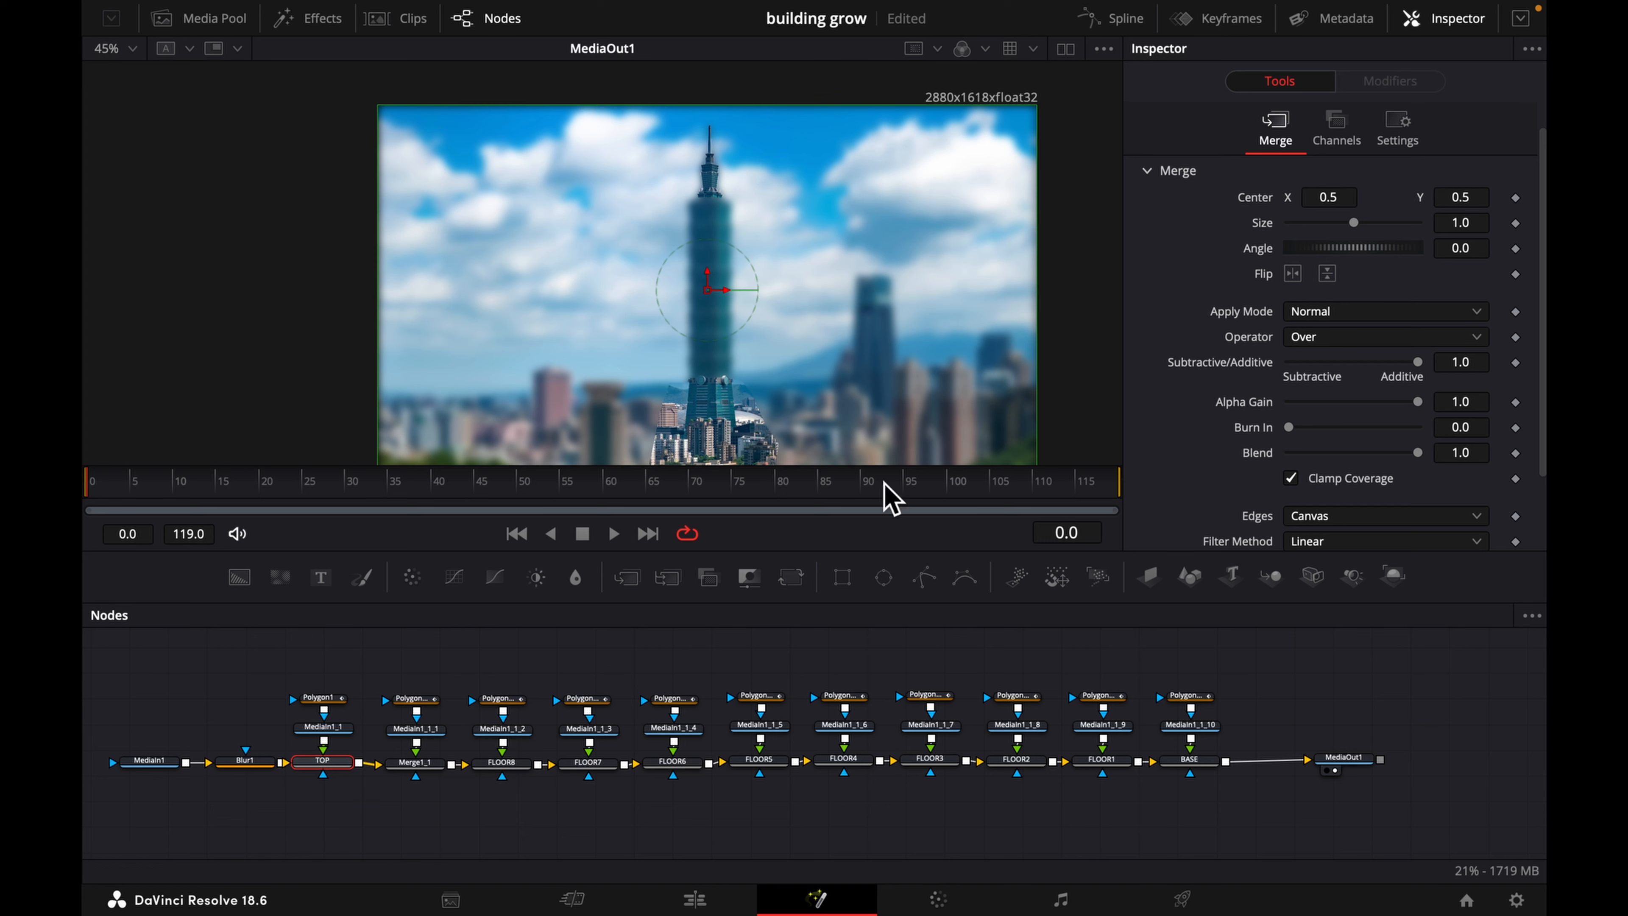
pyautogui.moveTo(1461, 197); pyautogui.dragTo(742, 211)
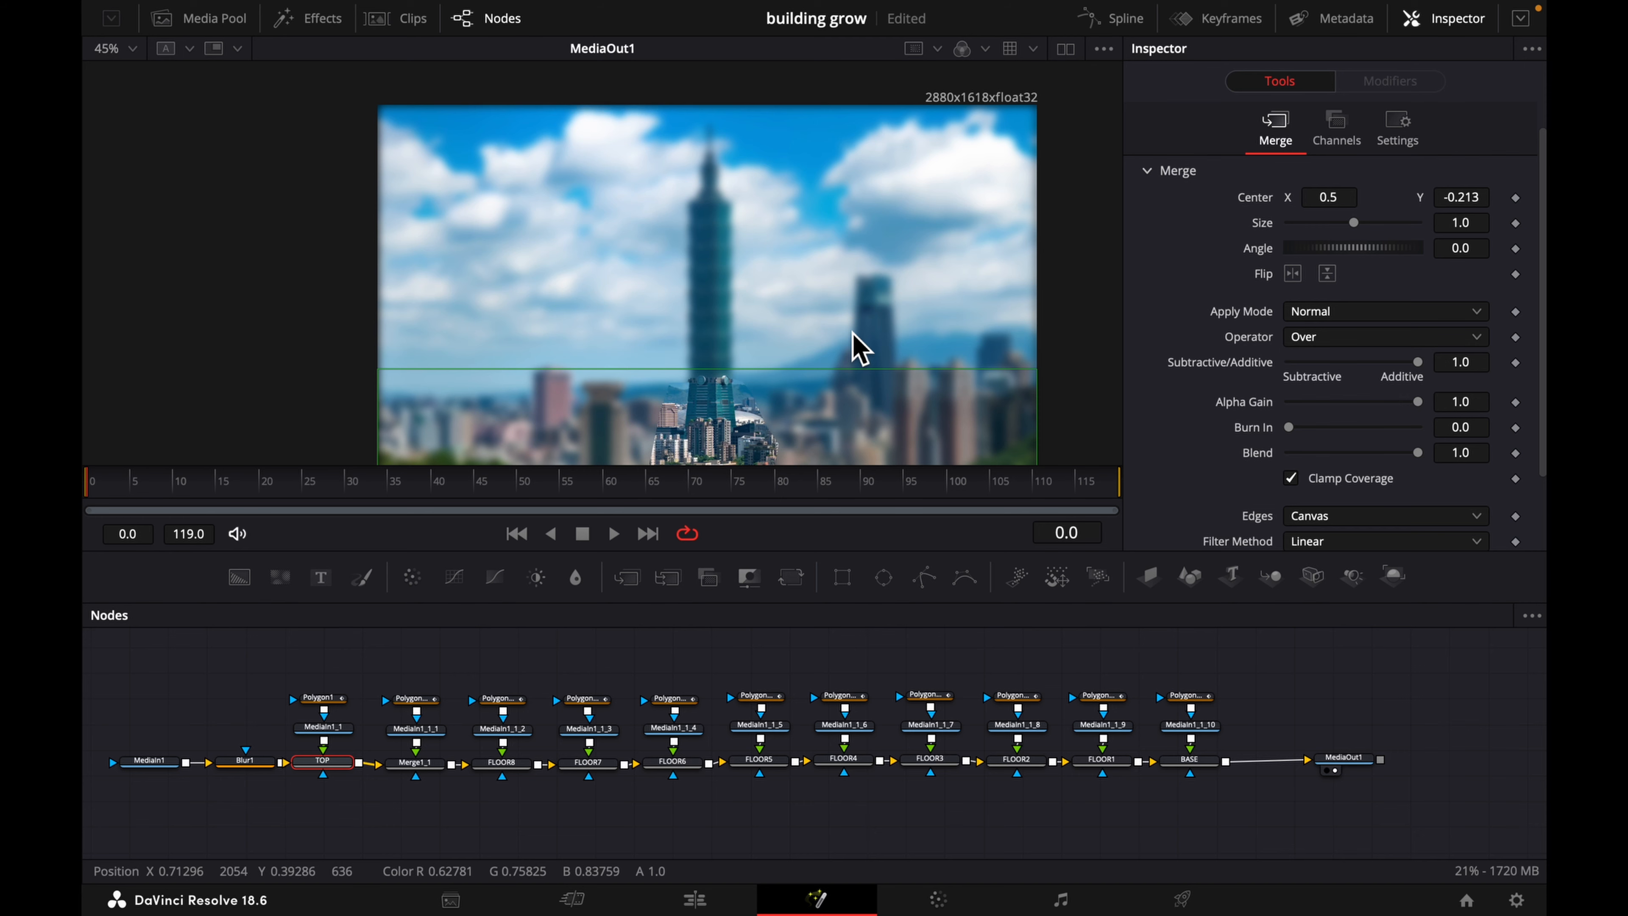
# - Add a Center keyframe to the FLOOR1 merge at frame 0 with its lowered position
pyautogui.scroll(-5, 858, 349)
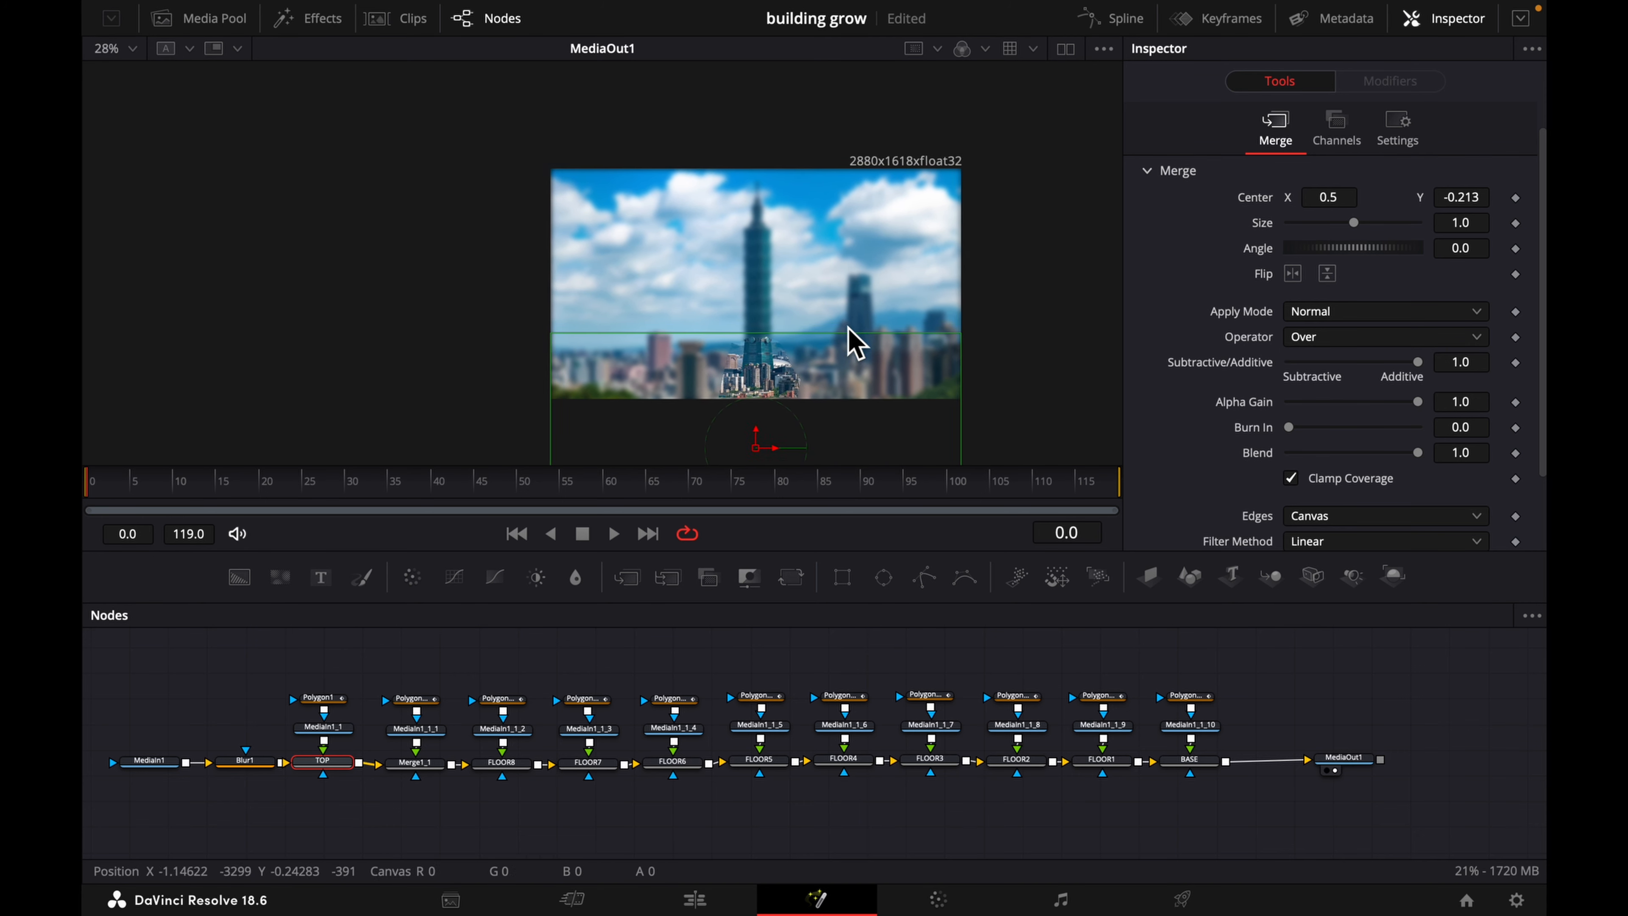
pyautogui.scroll(4, 856, 343)
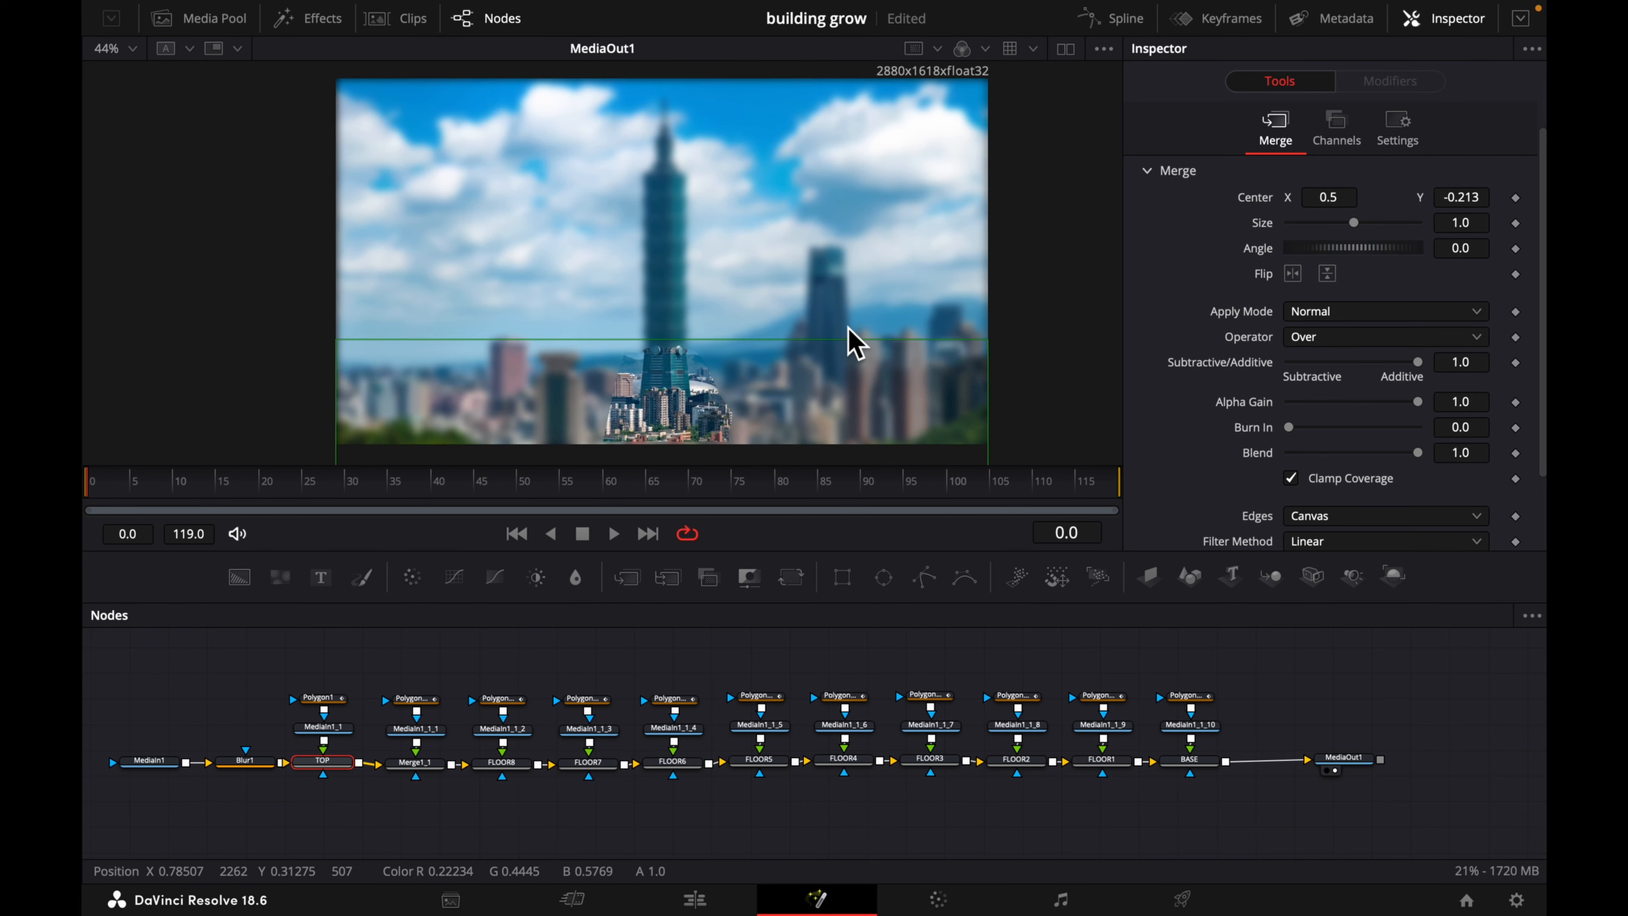
pyautogui.hscroll(-1, 848, 326)
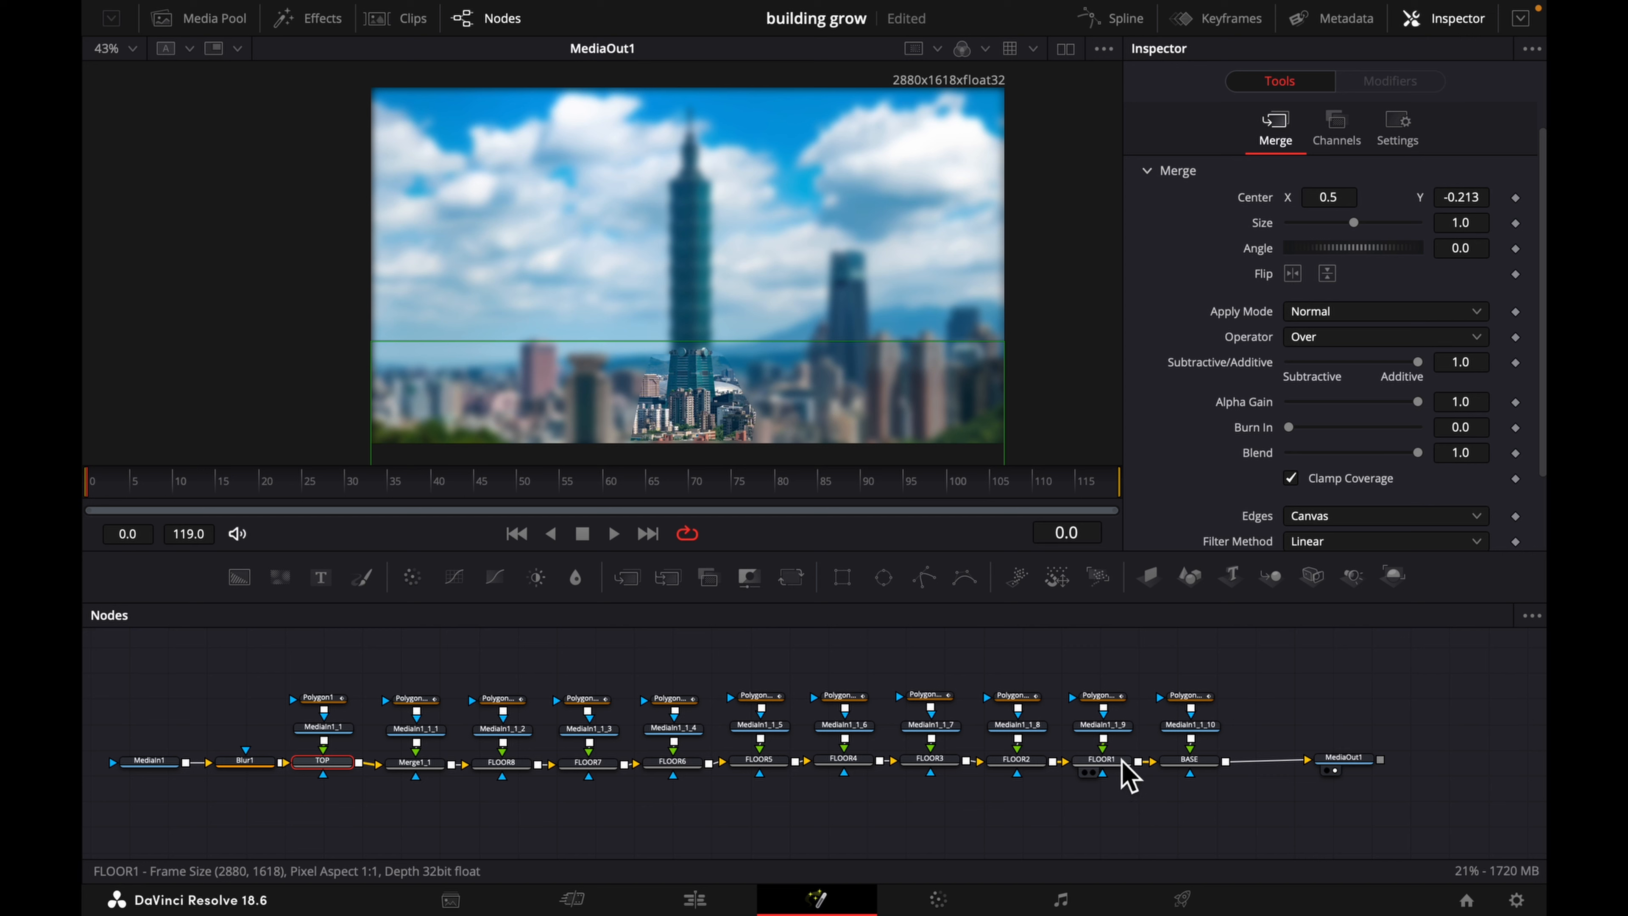
pyautogui.click(1119, 759)
pyautogui.doubleClick(1456, 201)
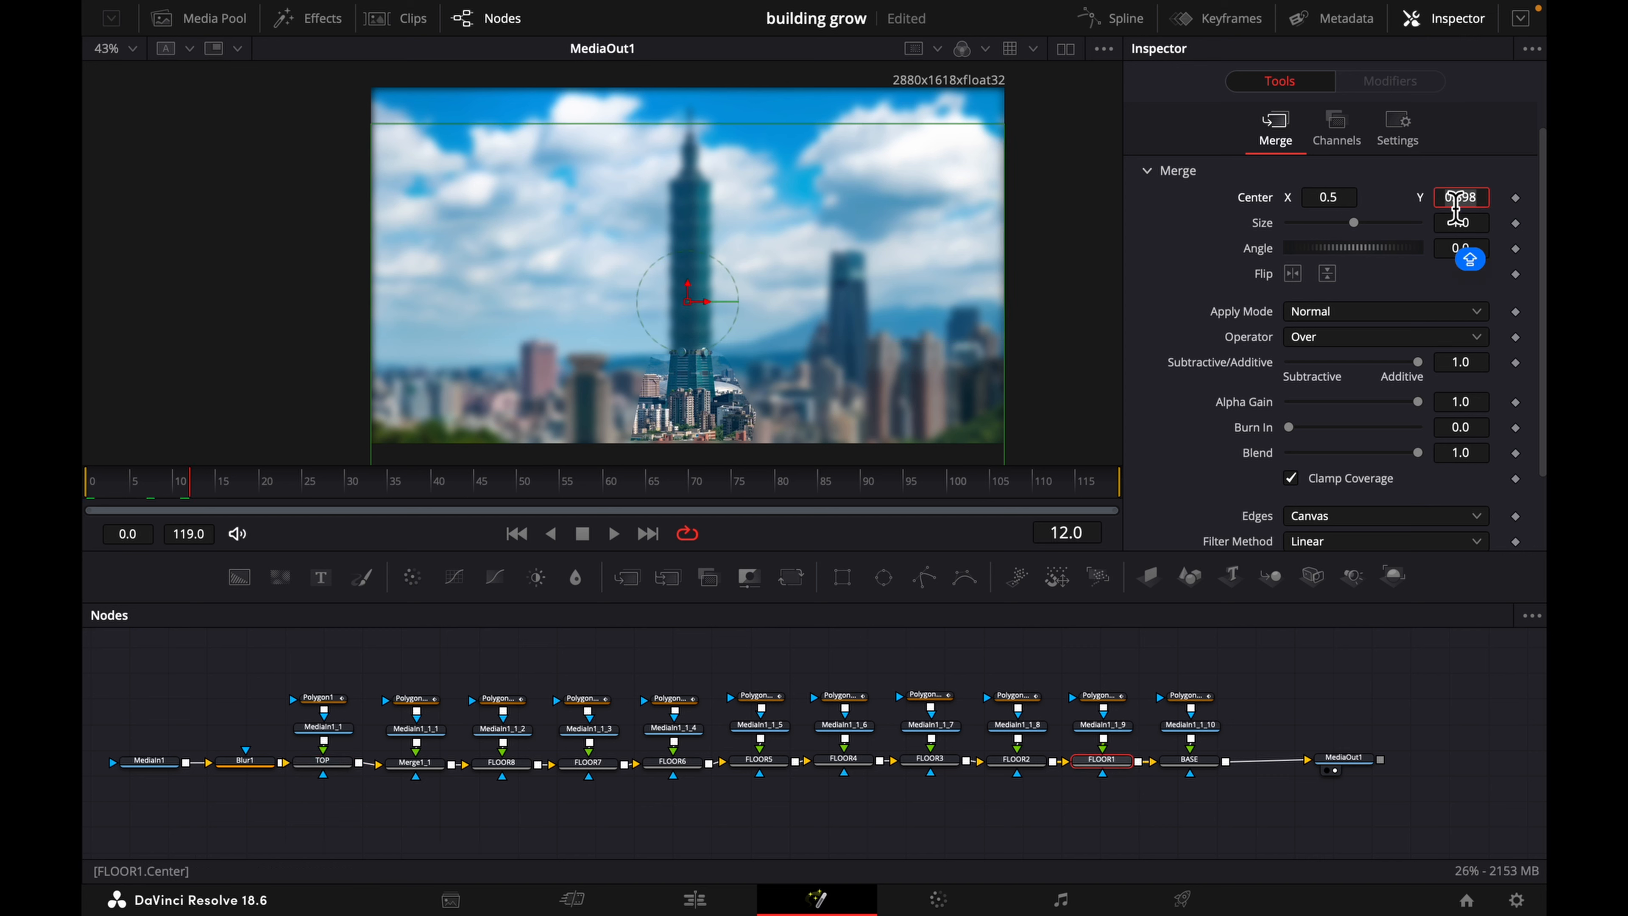
pyautogui.click(168, 486)
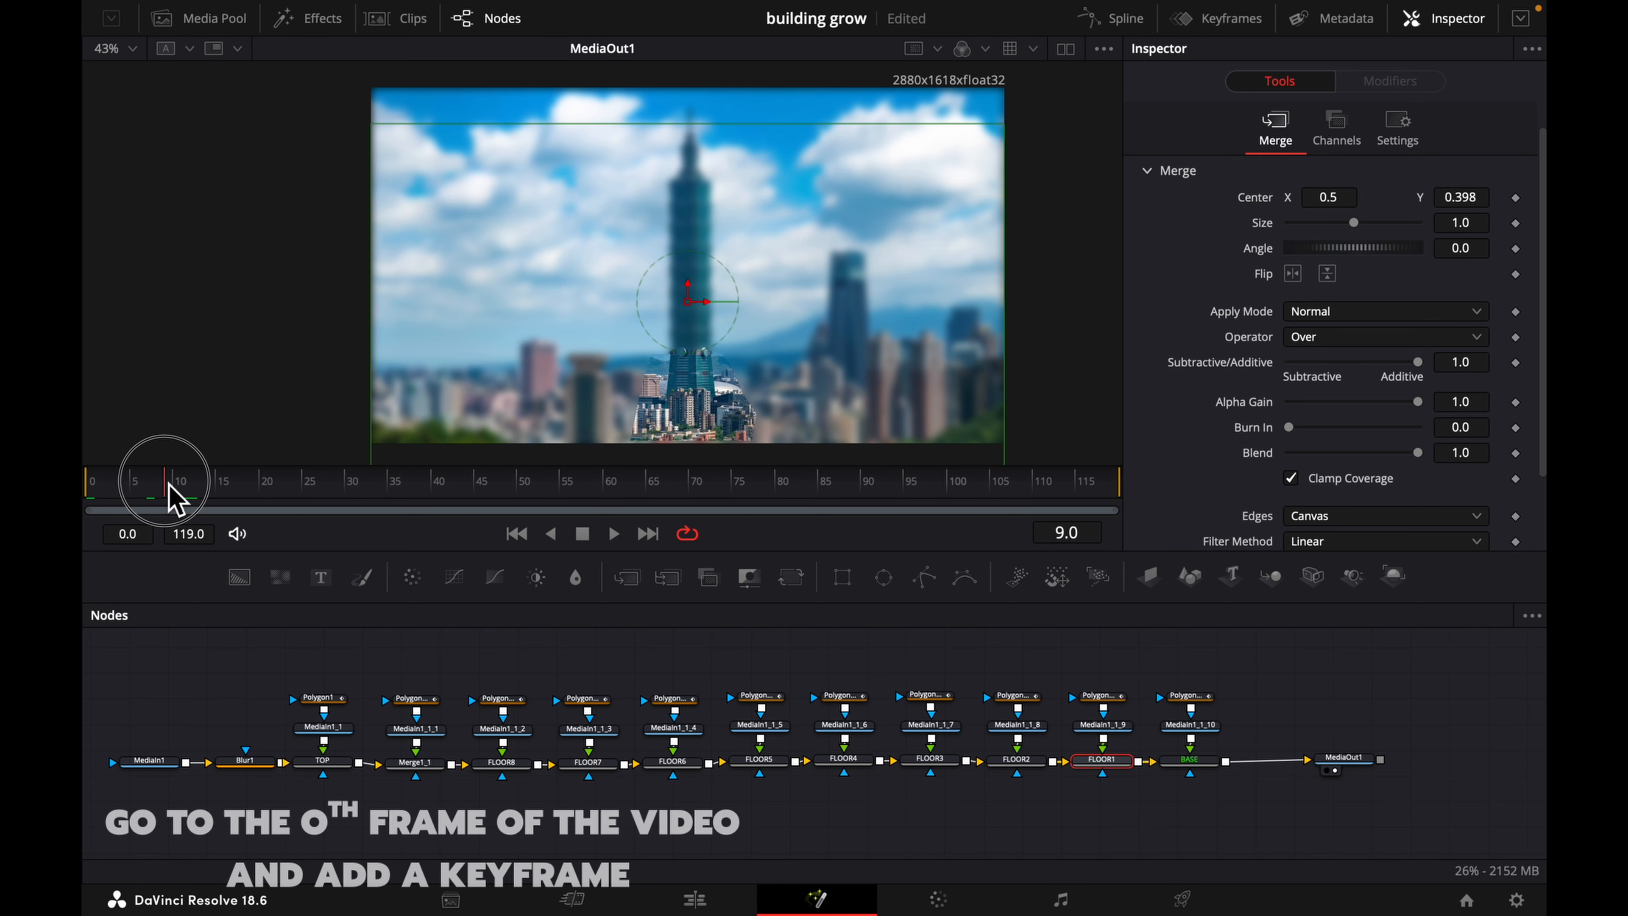
pyautogui.moveTo(168, 486); pyautogui.dragTo(93, 490)
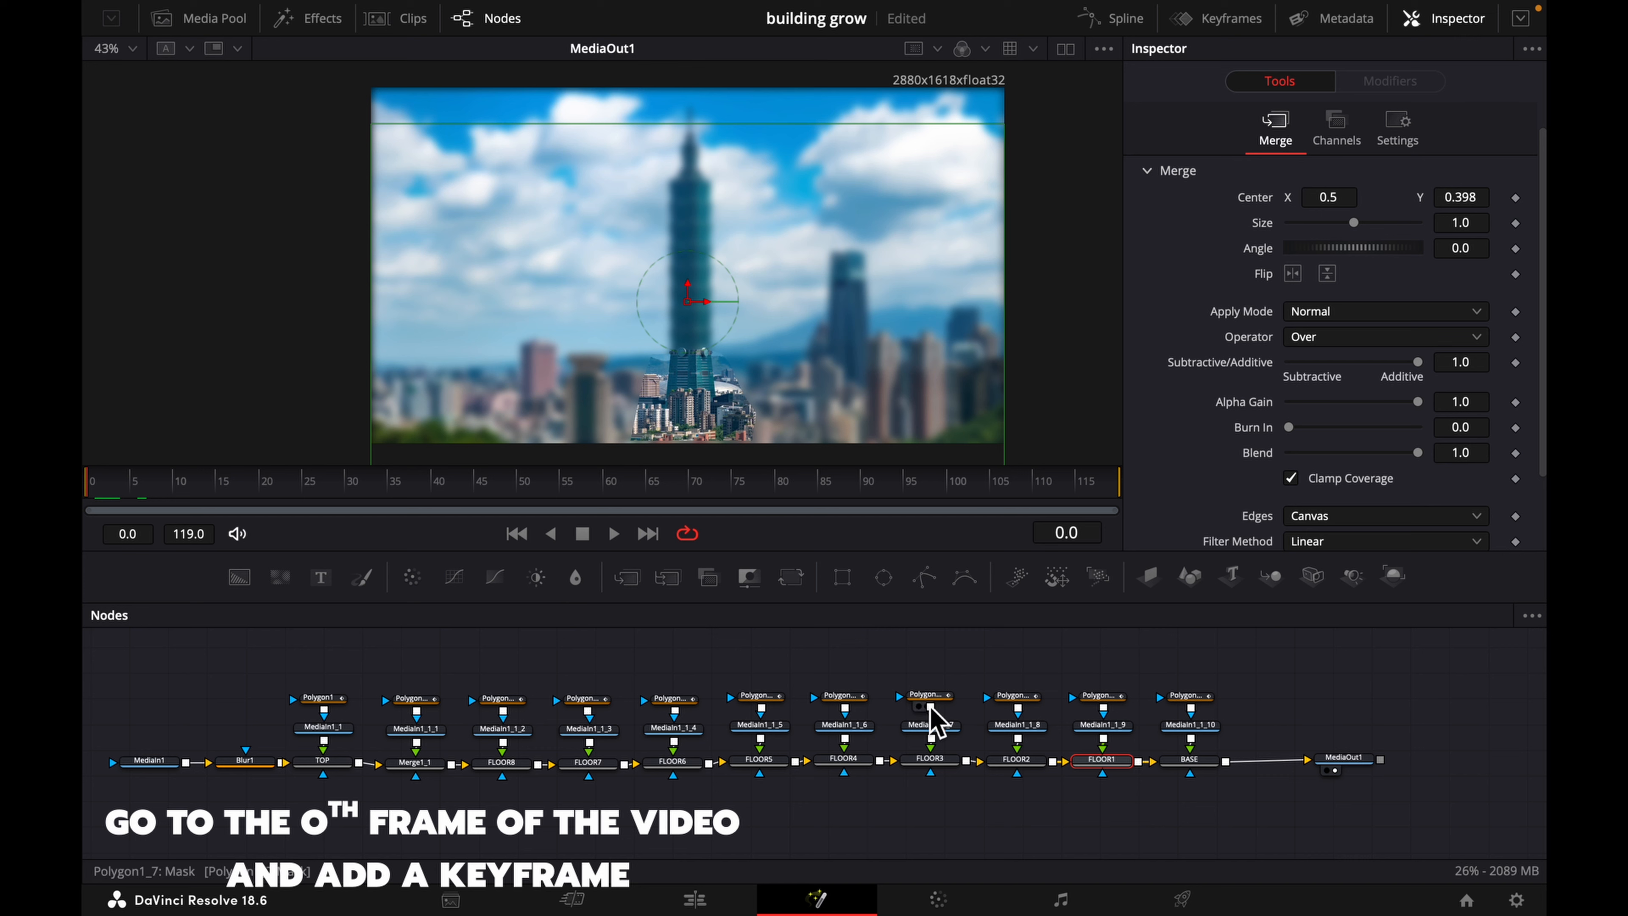
pyautogui.click(1516, 198)
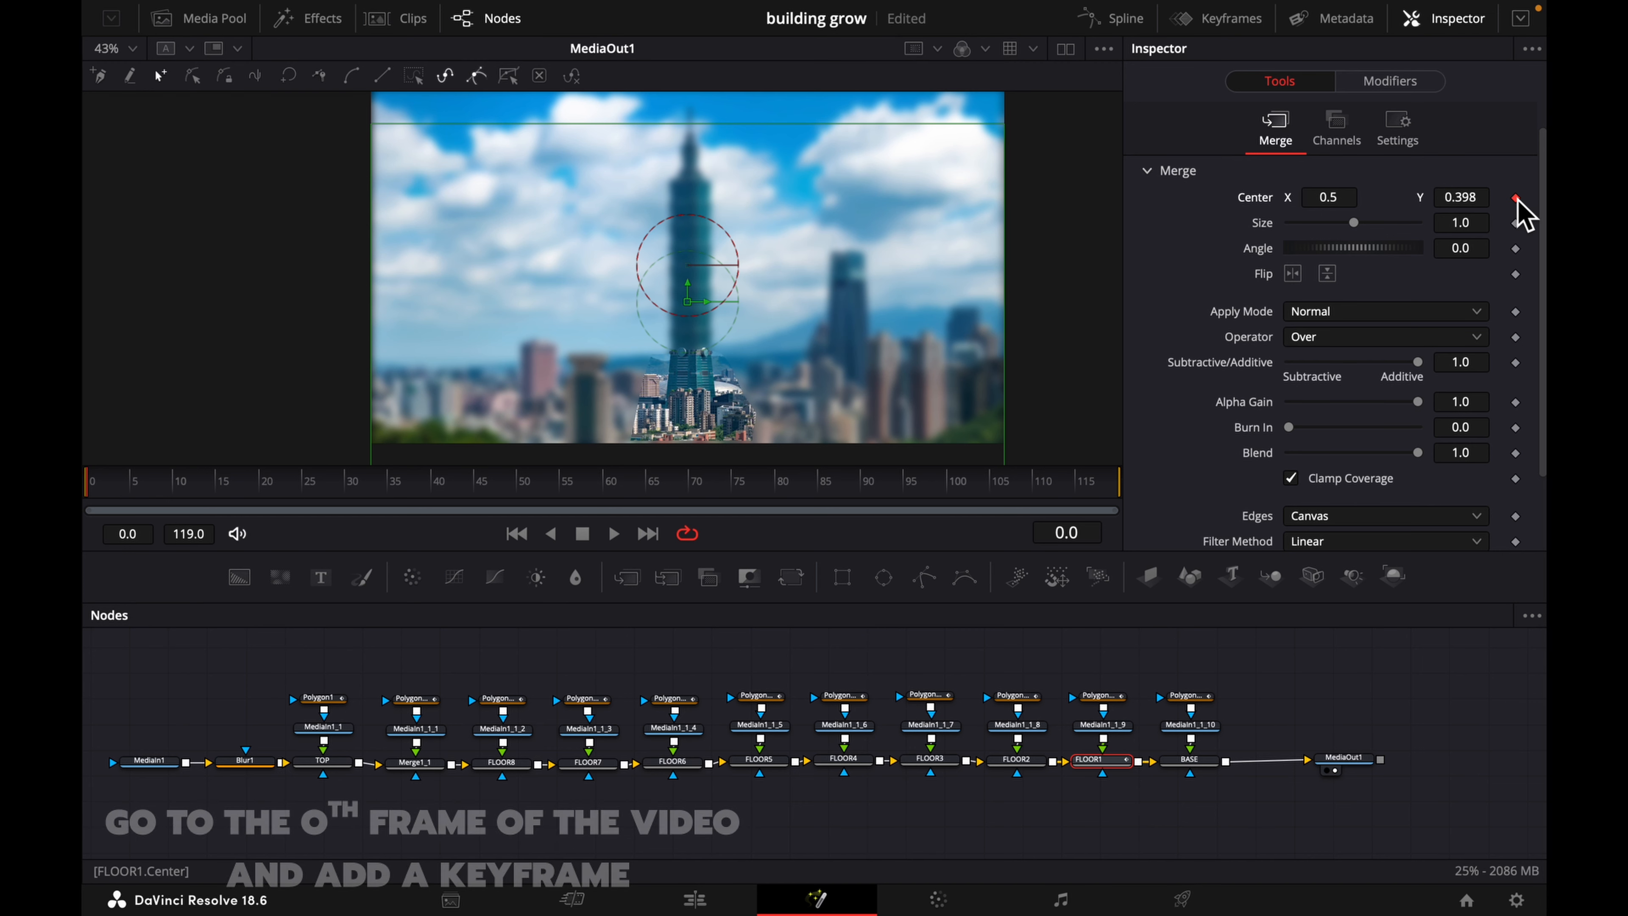
# - At frame 12, set the FLOOR1 merge's Center Y to 0.5 so the section rises into place
pyautogui.click(191, 486)
pyautogui.click(1063, 535)
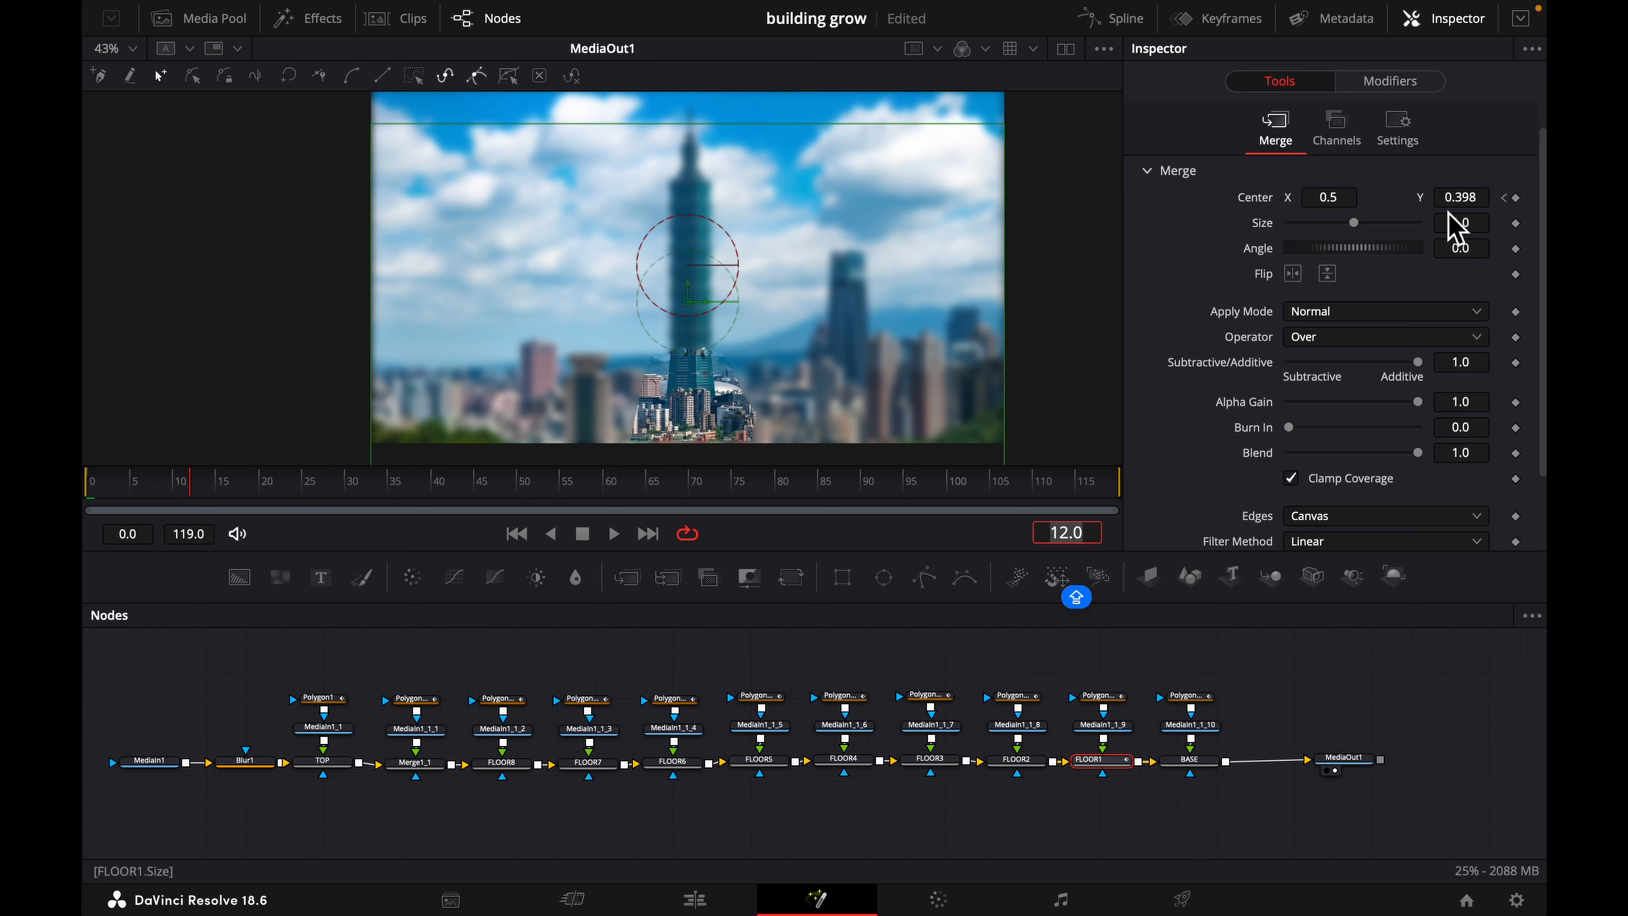
pyautogui.click(1466, 200)
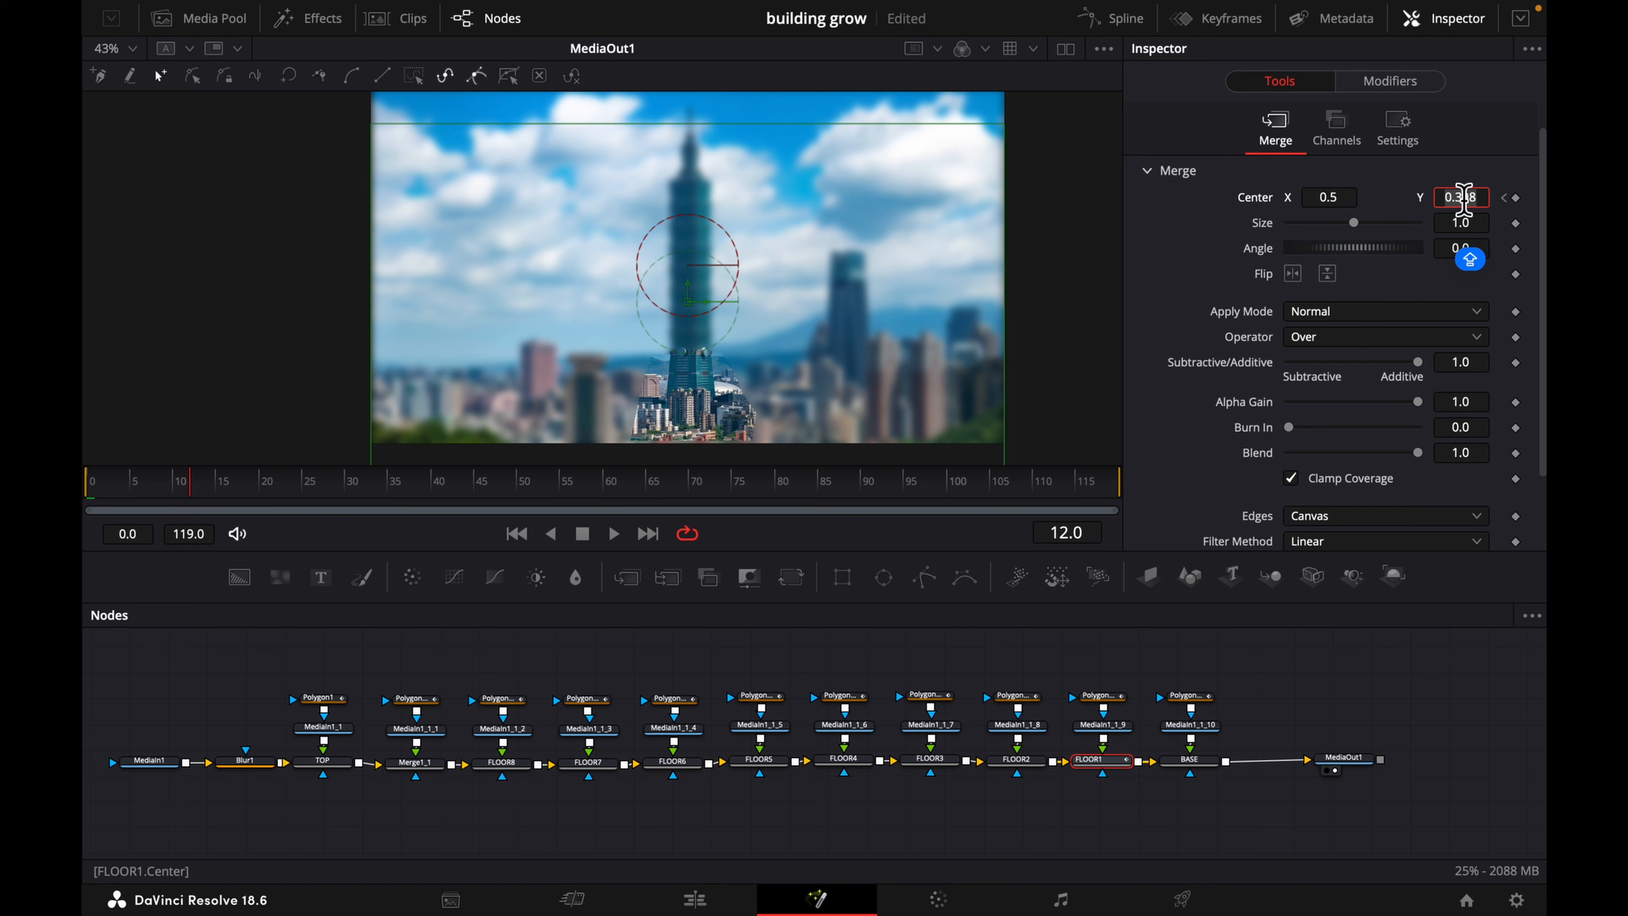
pyautogui.press('BackSpace')
pyautogui.write('0.5')
pyautogui.press('Tab')
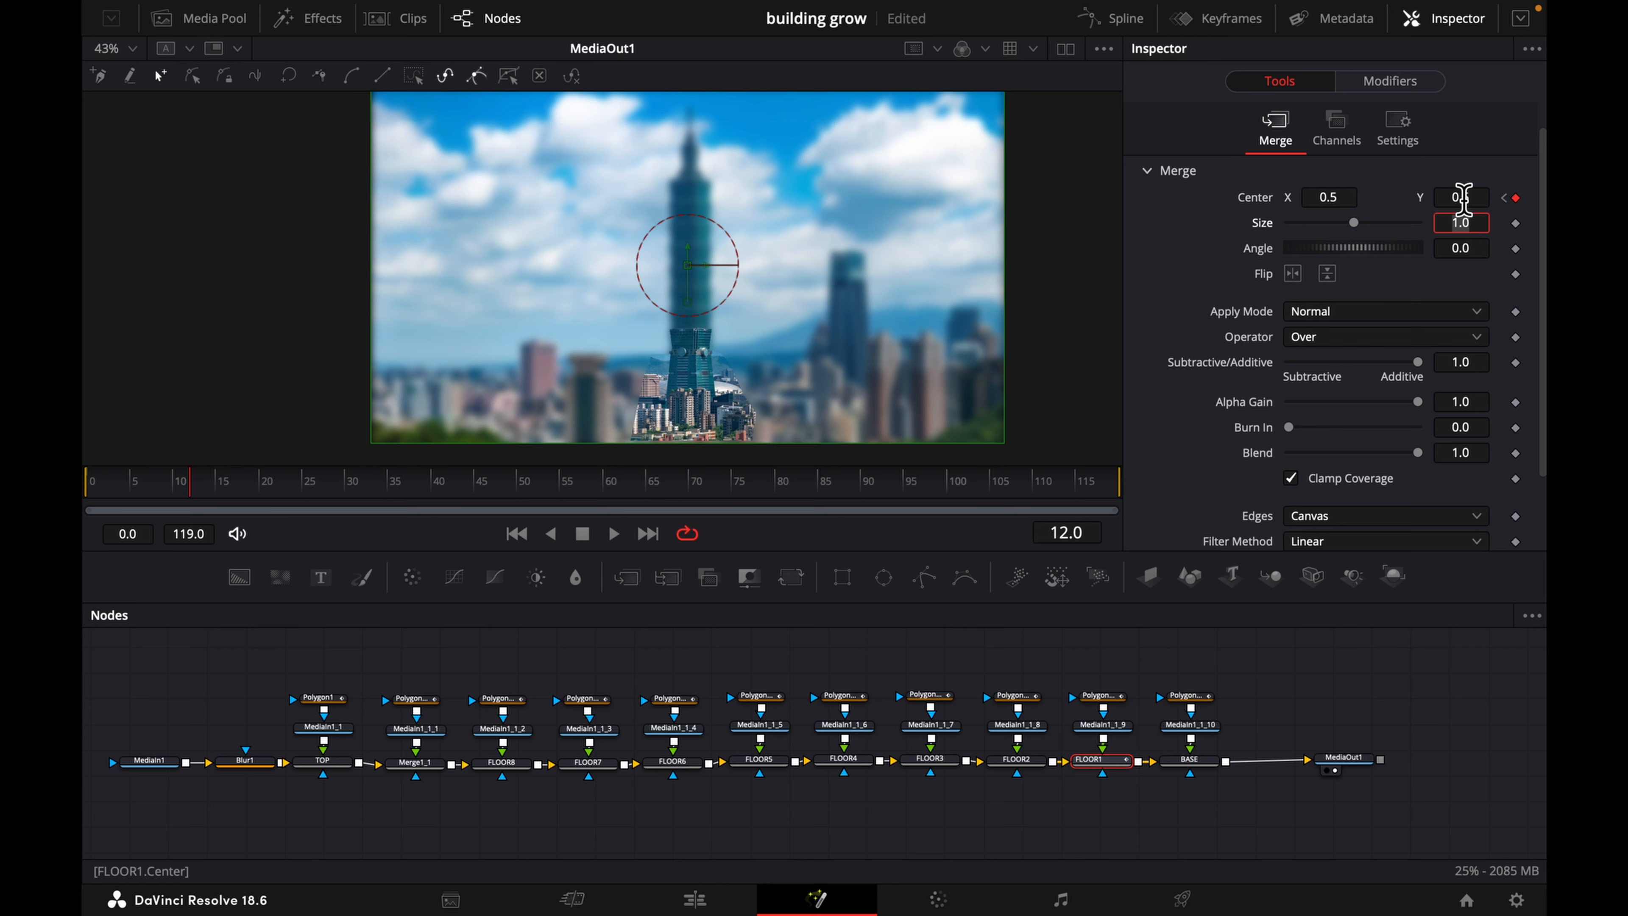
# - Keyframe the FLOOR2 merge's Center at frame 12 in its lowered position, and set its Center Y to 0.5 at frame 24
pyautogui.click(1019, 759)
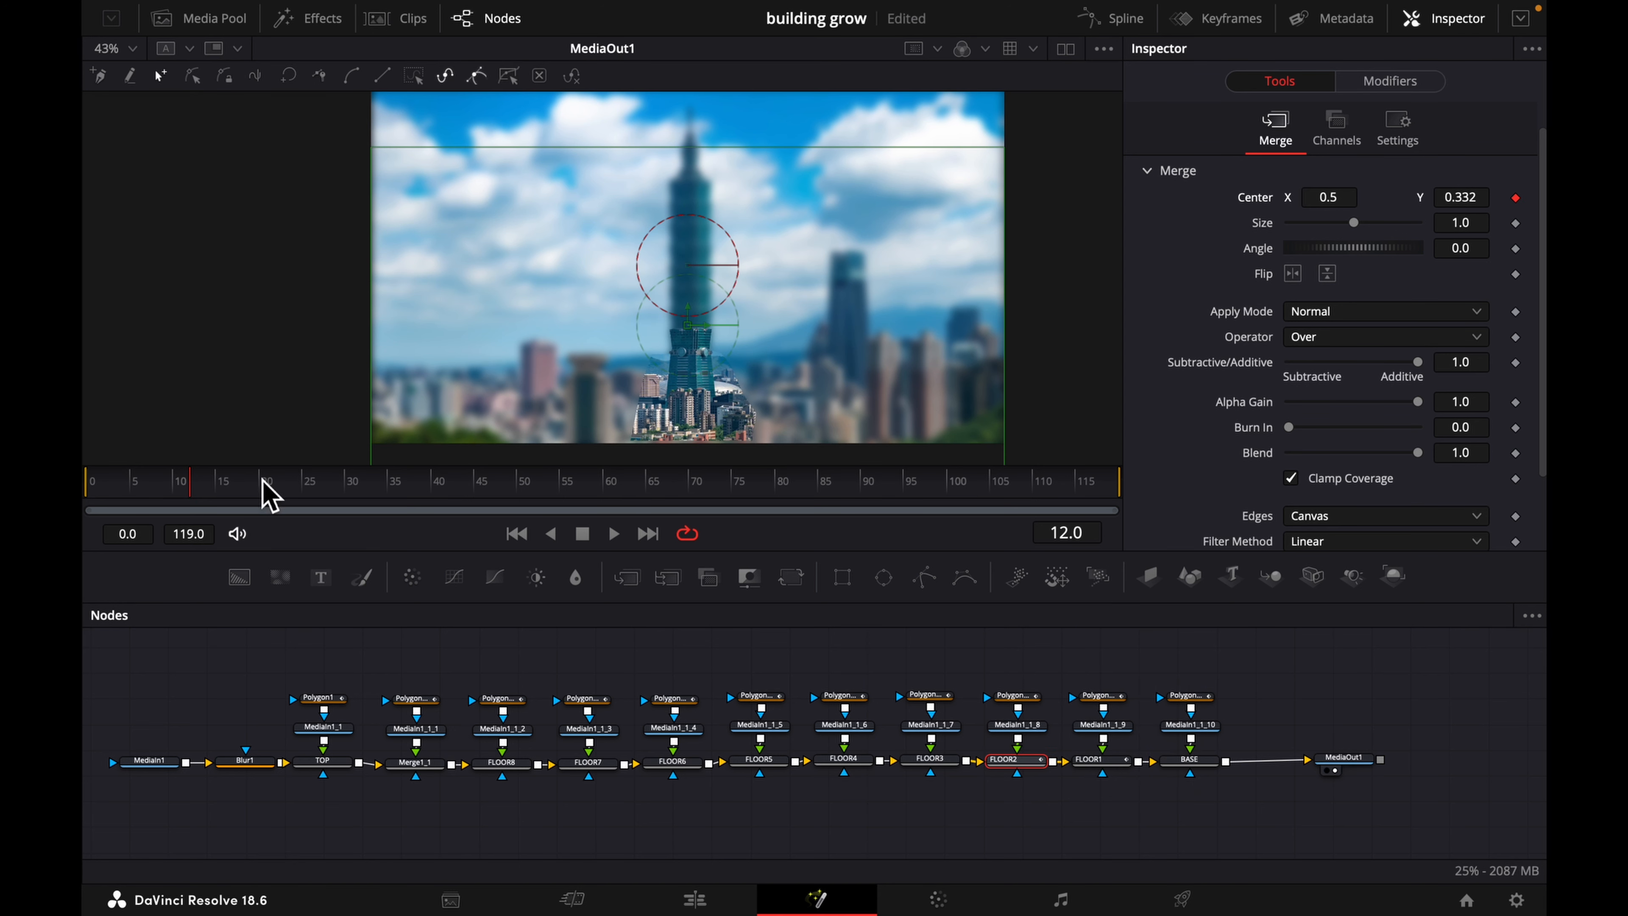
pyautogui.click(1068, 533)
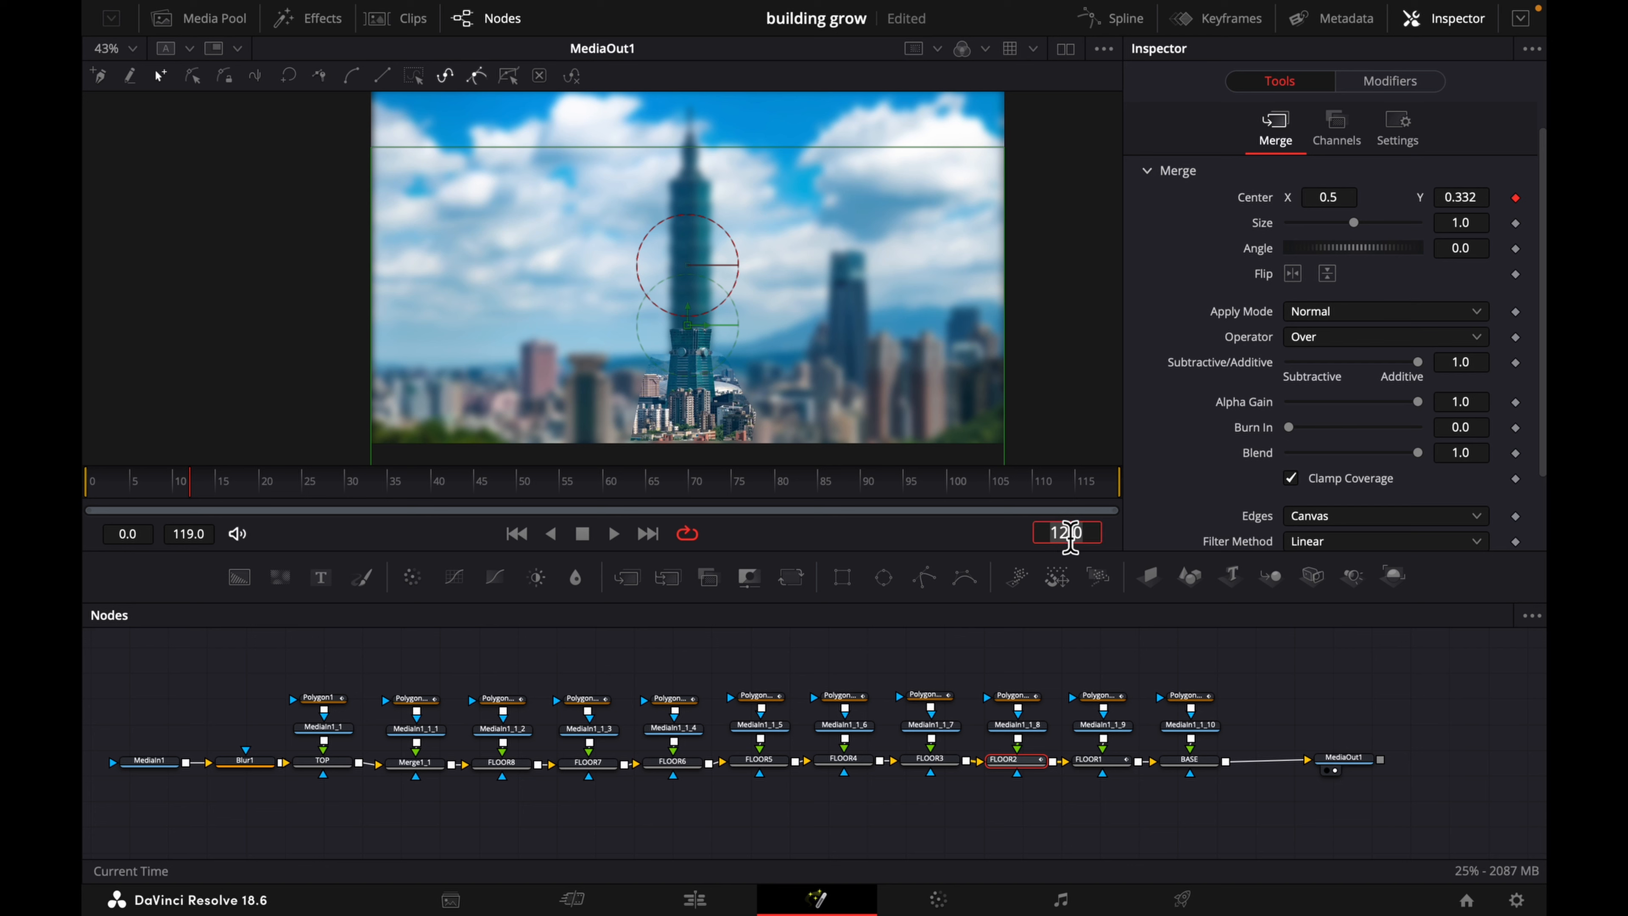
pyautogui.write('24')
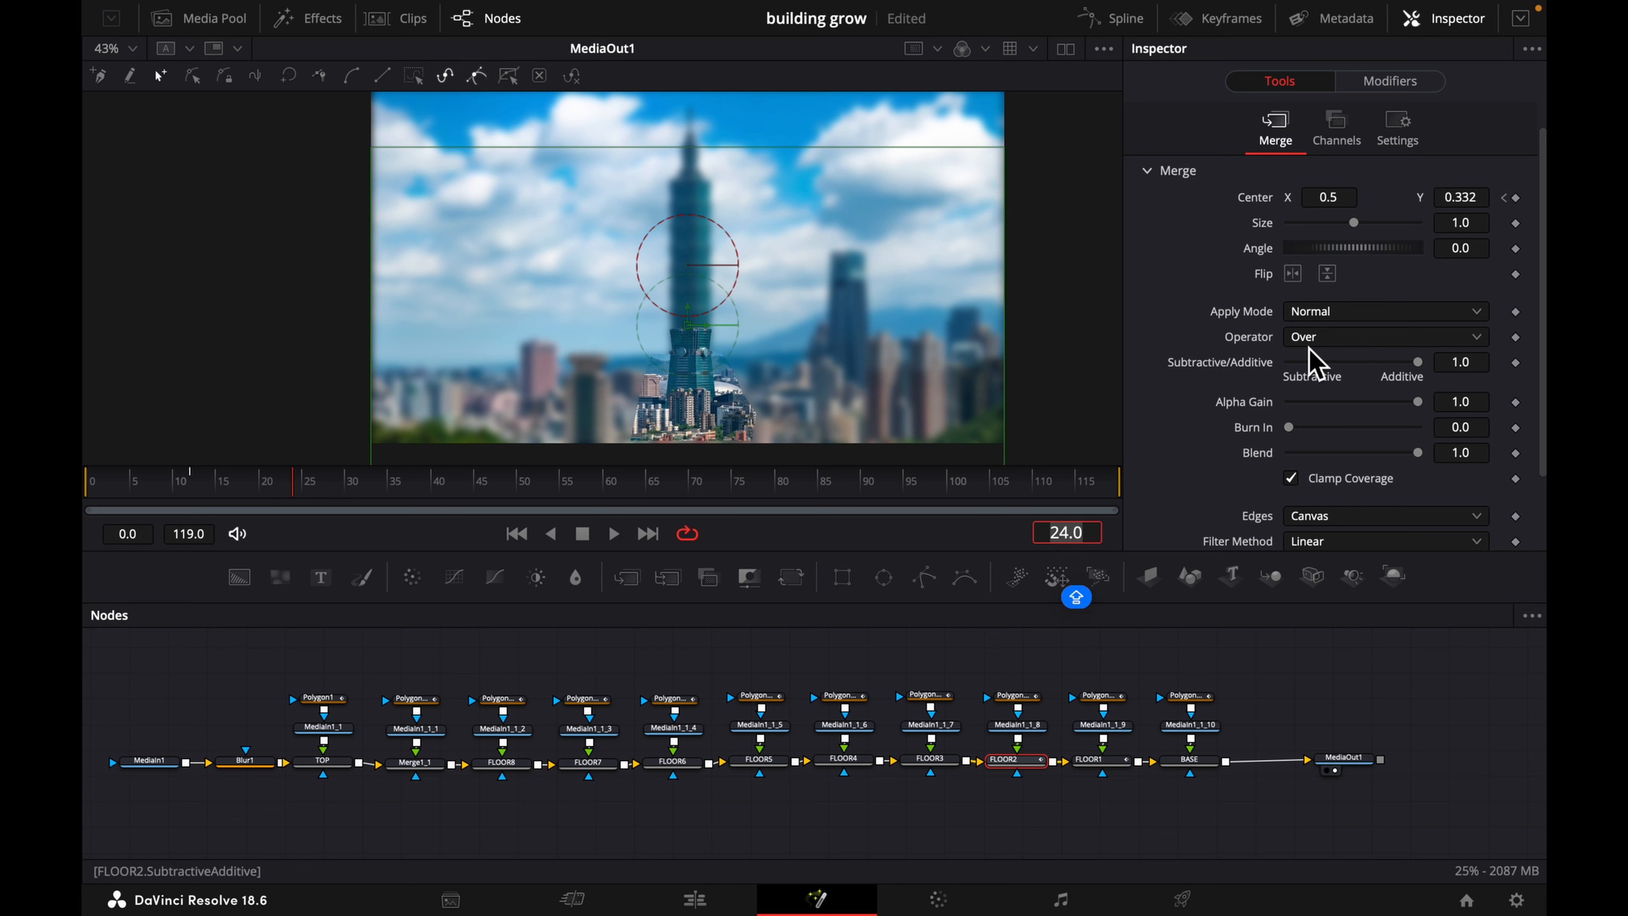
pyautogui.click(1463, 199)
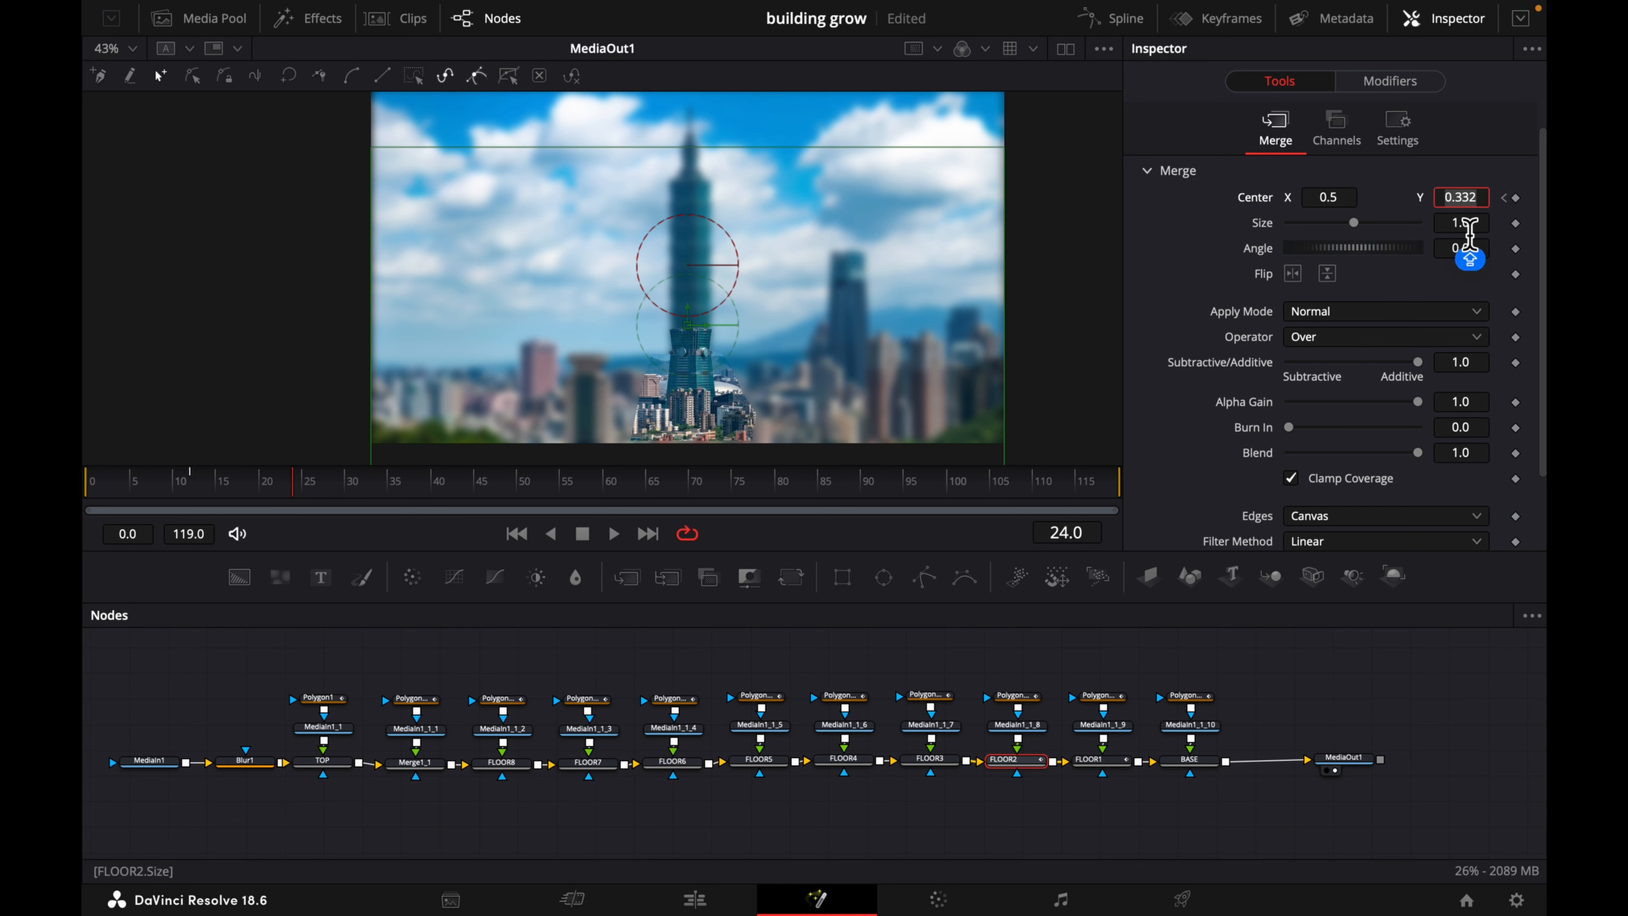
pyautogui.write('0.5')
pyautogui.click(1464, 222)
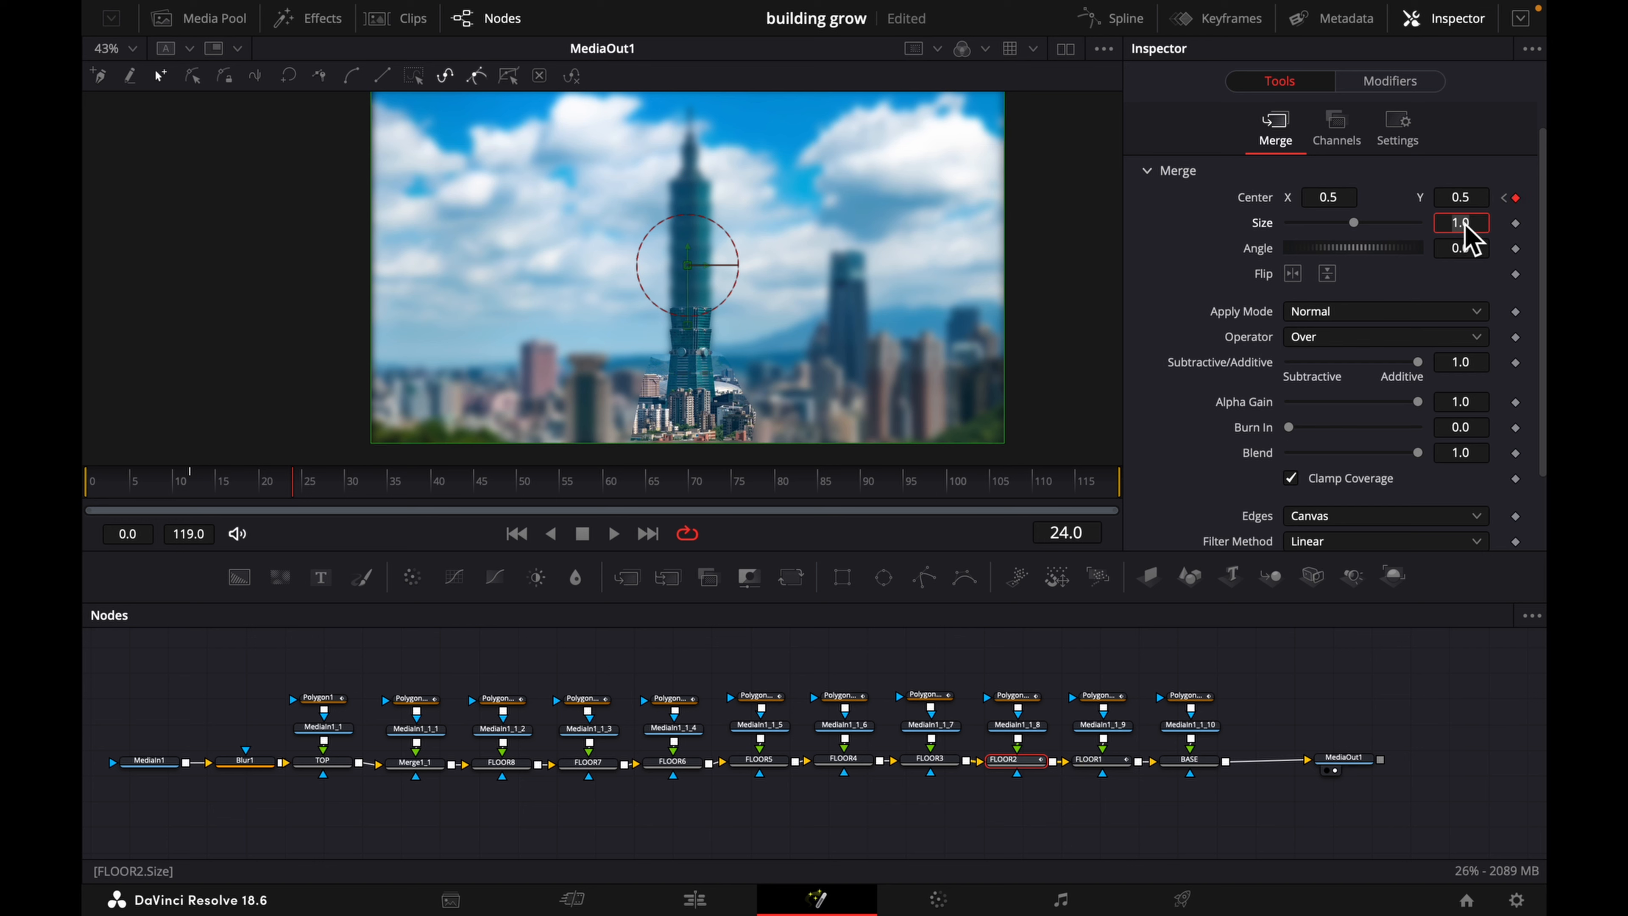
# - Keyframe the FLOOR3 merge's lowered Center at frame 24, and raise its Center Y to 0.5 at frame 36
pyautogui.click(940, 762)
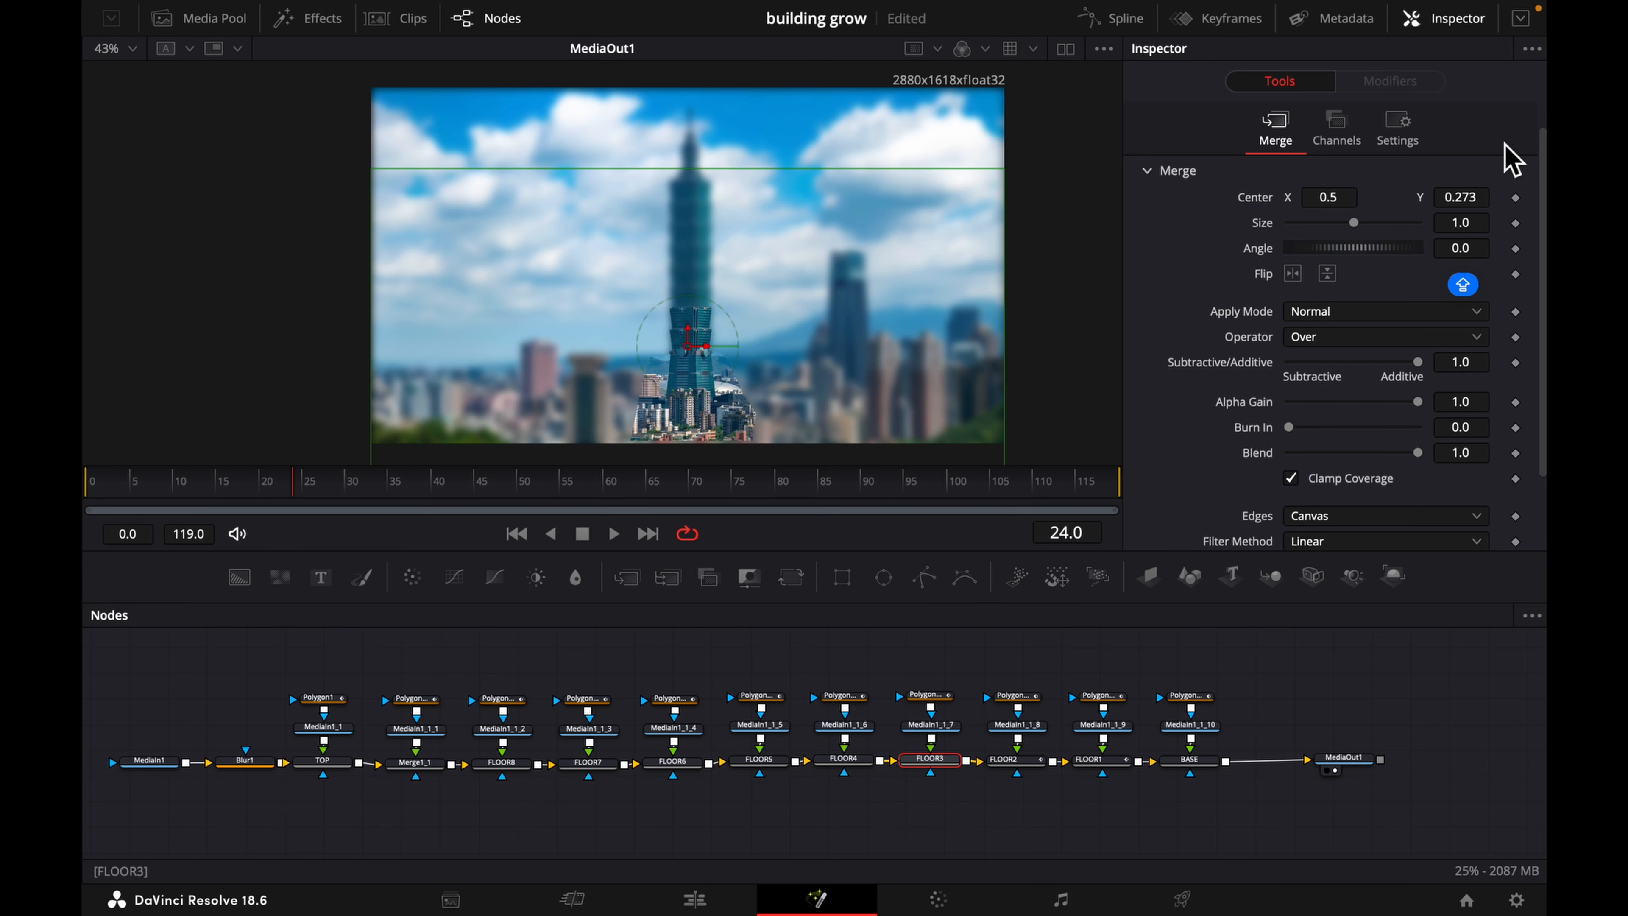
pyautogui.click(1516, 198)
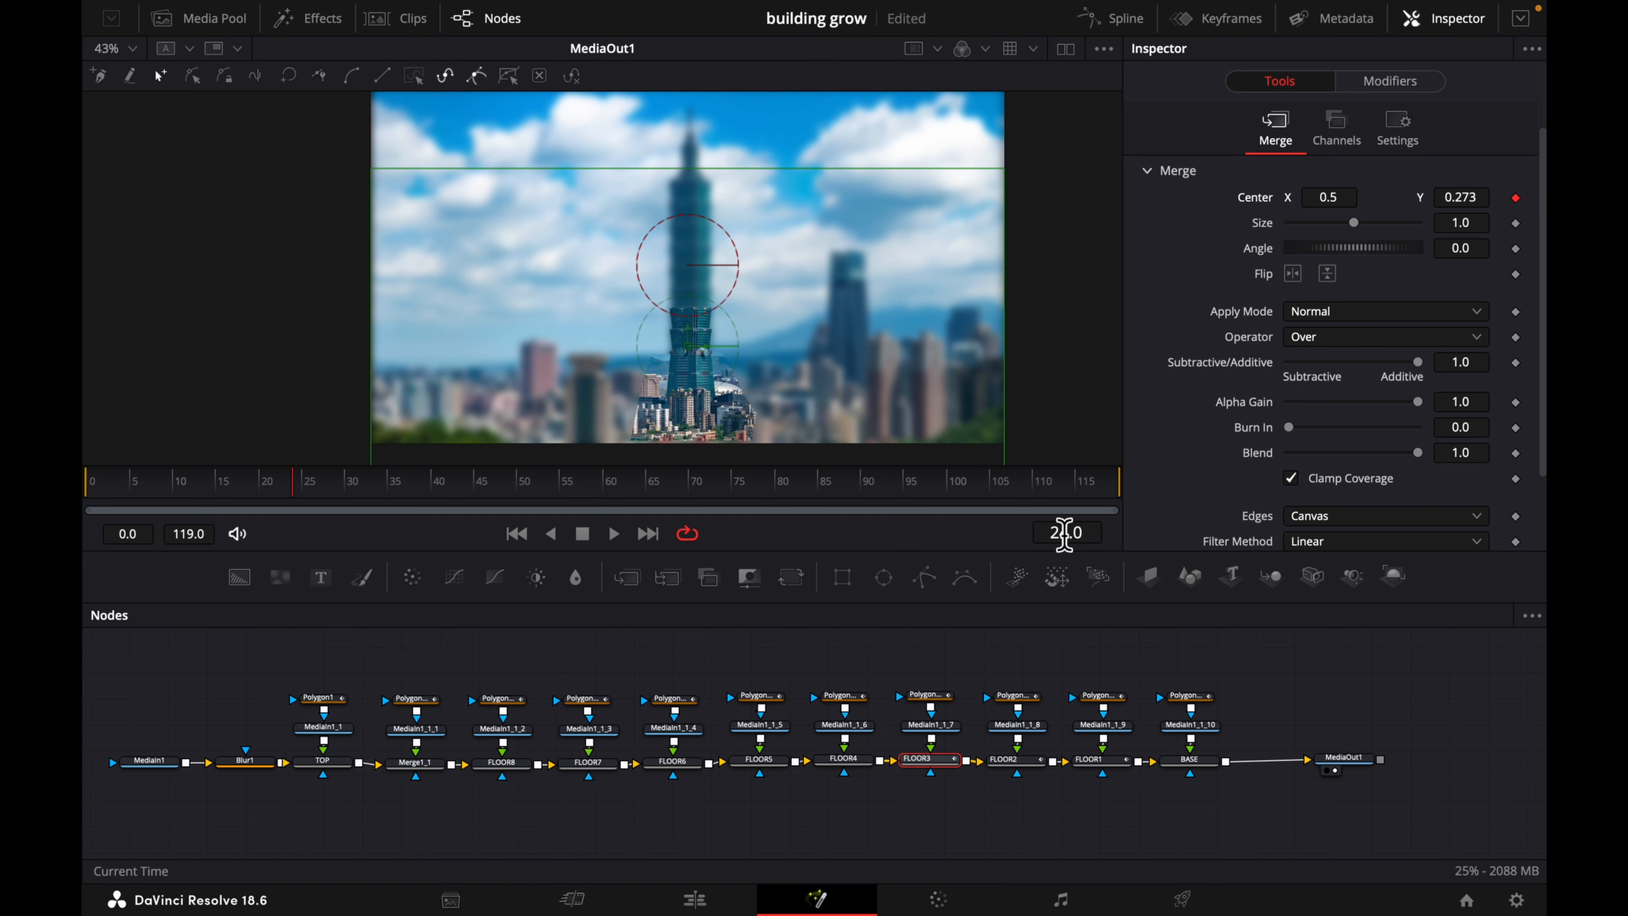
pyautogui.click(1064, 532)
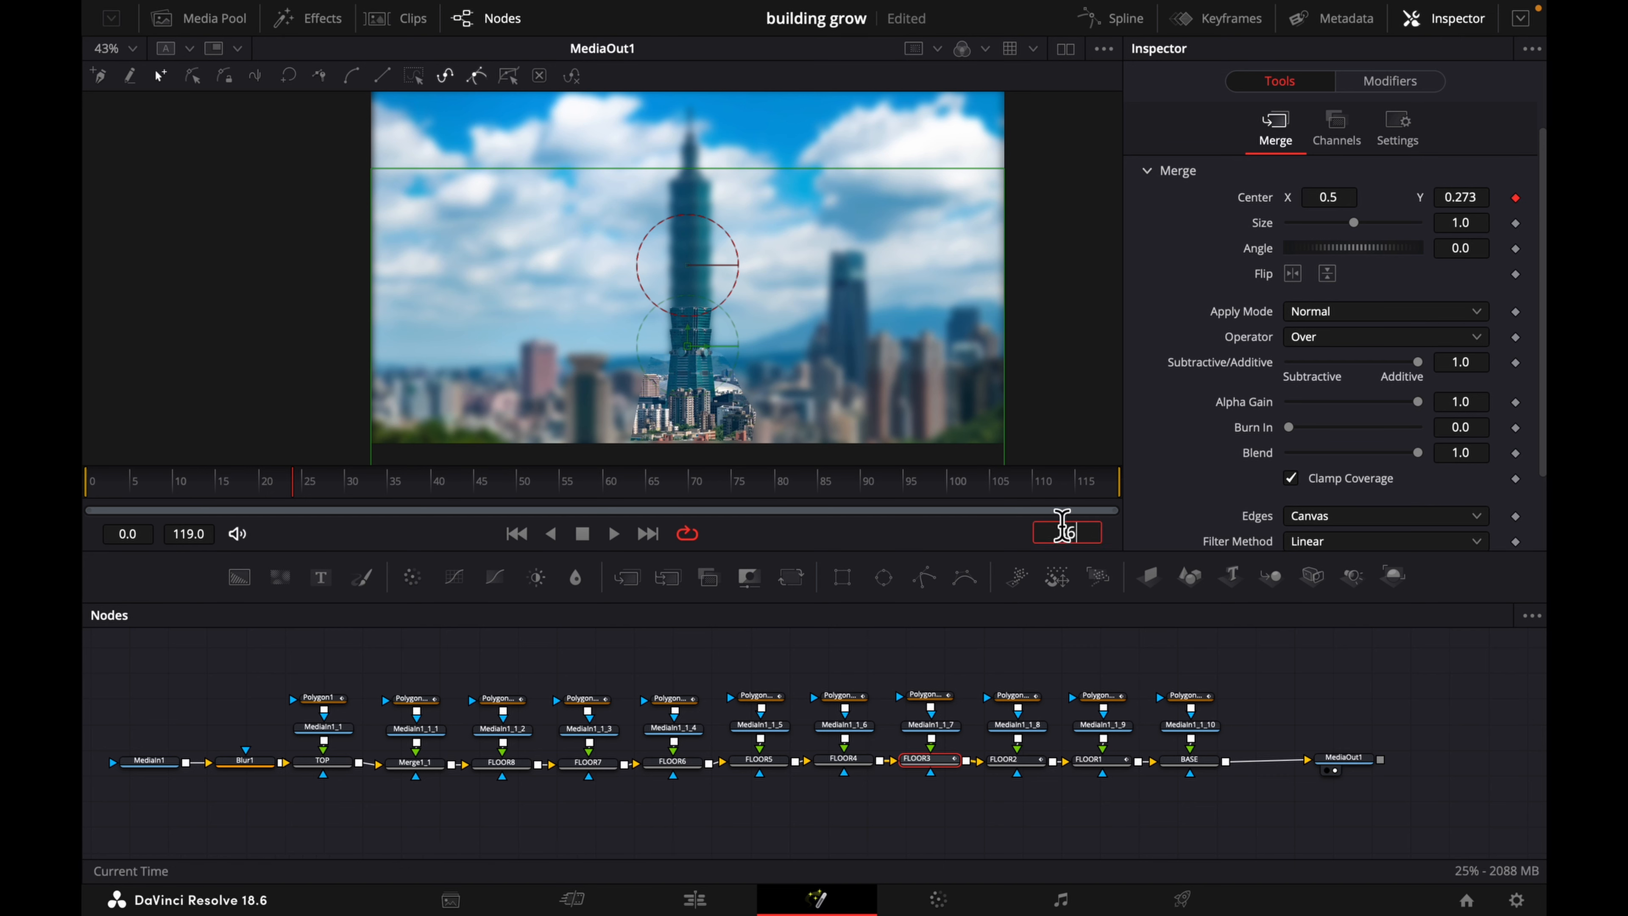
pyautogui.click(1469, 203)
pyautogui.doubleClick(1471, 204)
pyautogui.write('0')
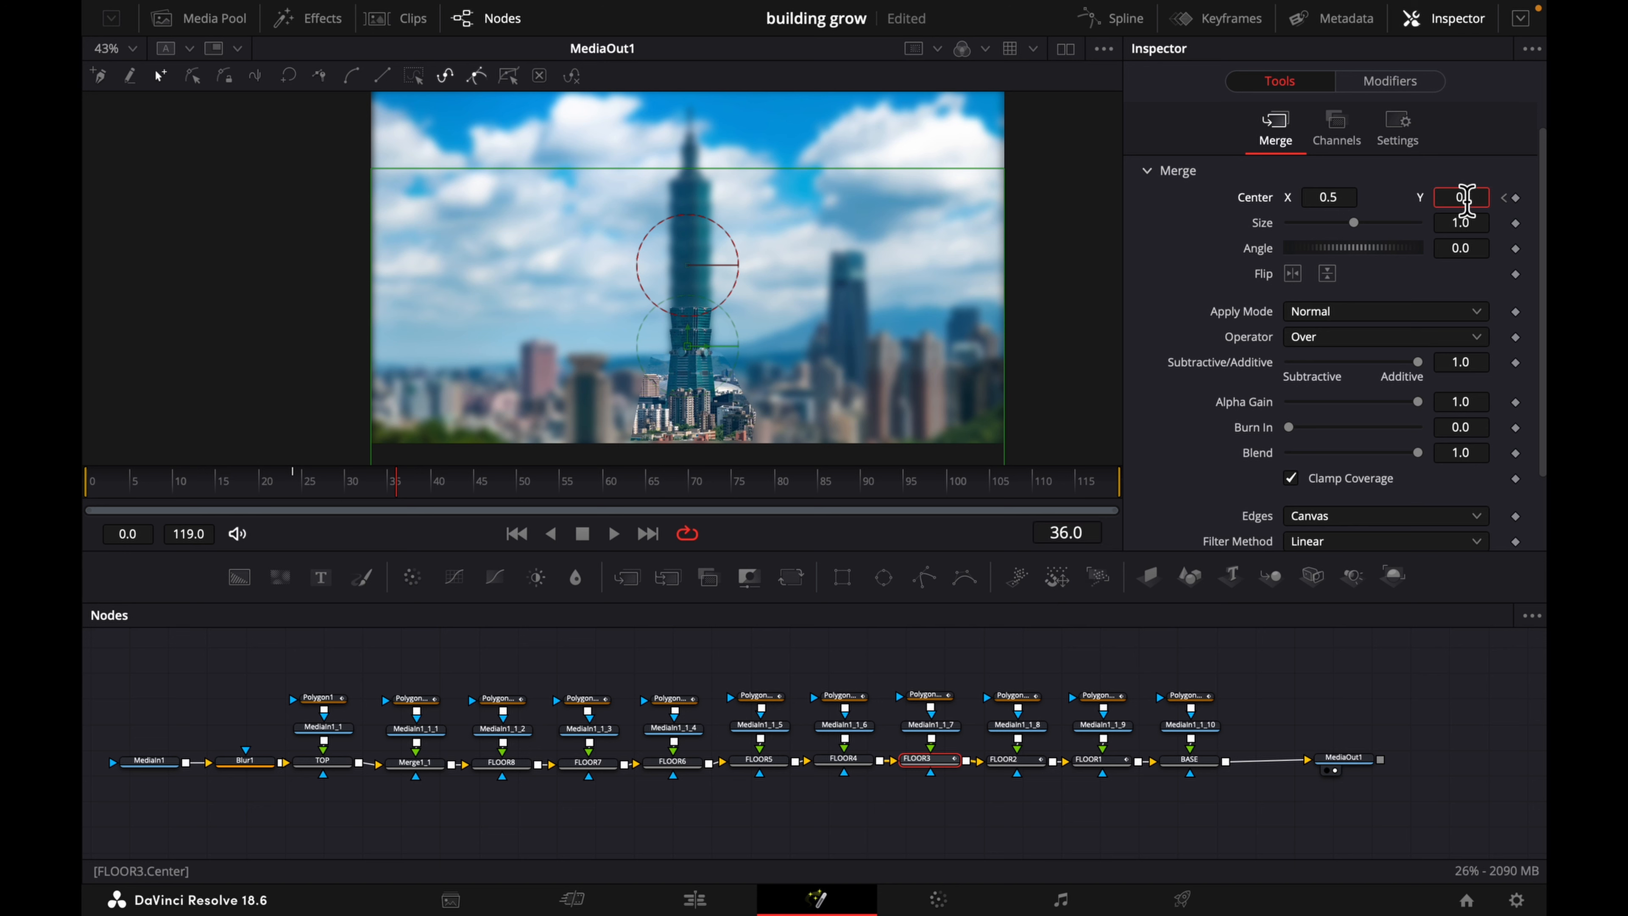
pyautogui.press('Return')
# - Add a Center keyframe to the lowered FLOOR4 merge at frame 36 and advance the playhead to frame 48
pyautogui.click(843, 758)
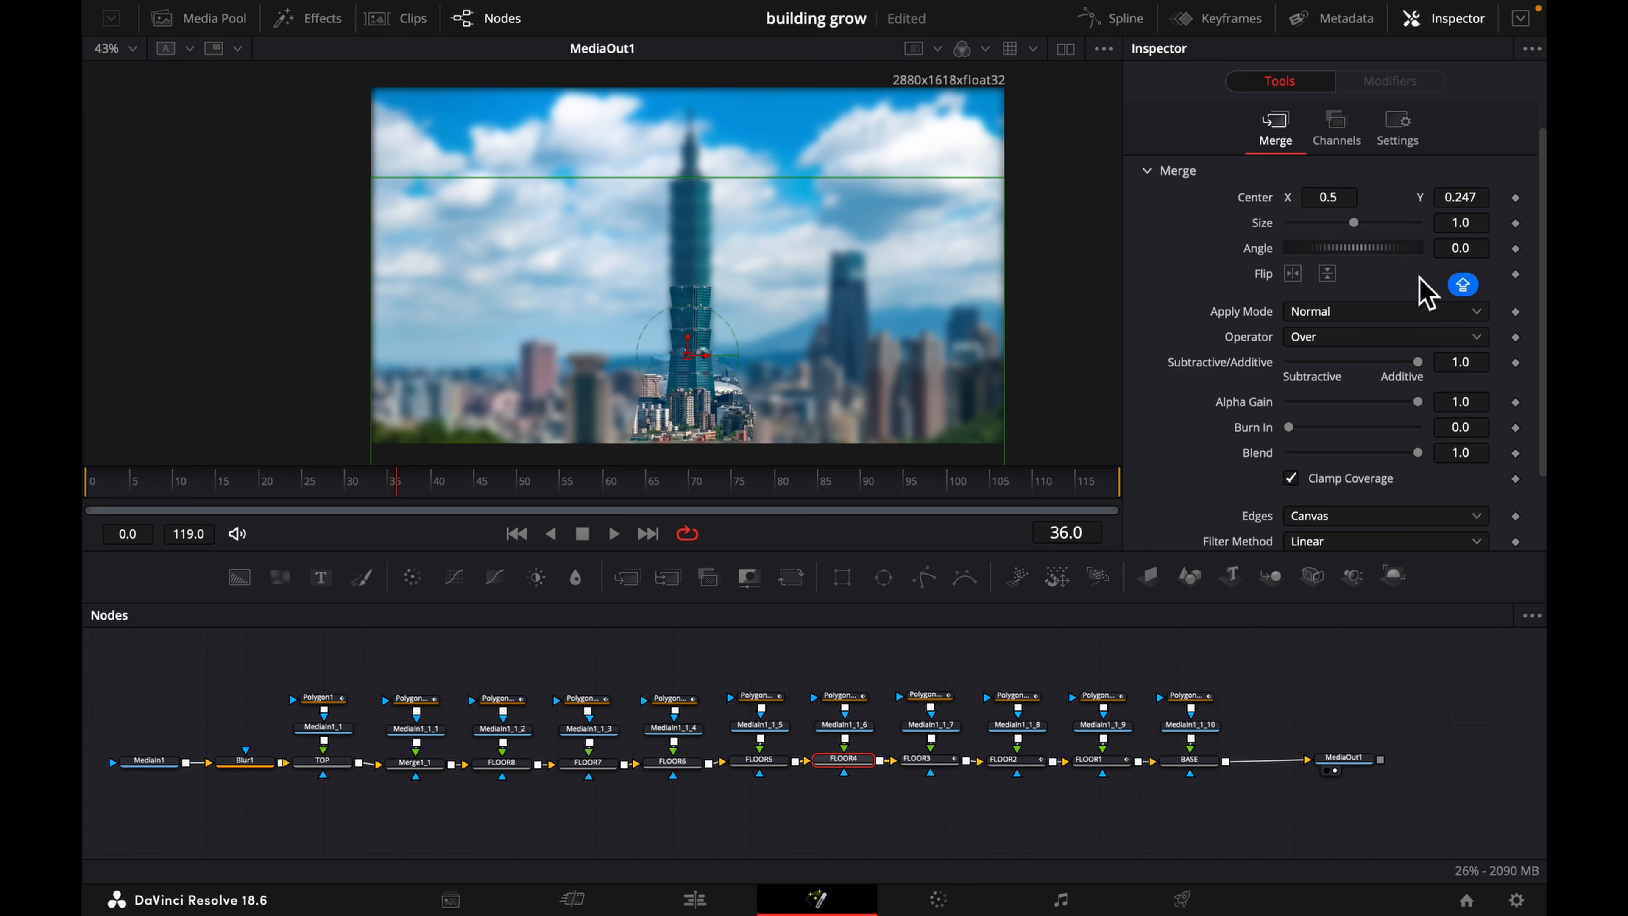
pyautogui.click(1516, 198)
pyautogui.click(1067, 534)
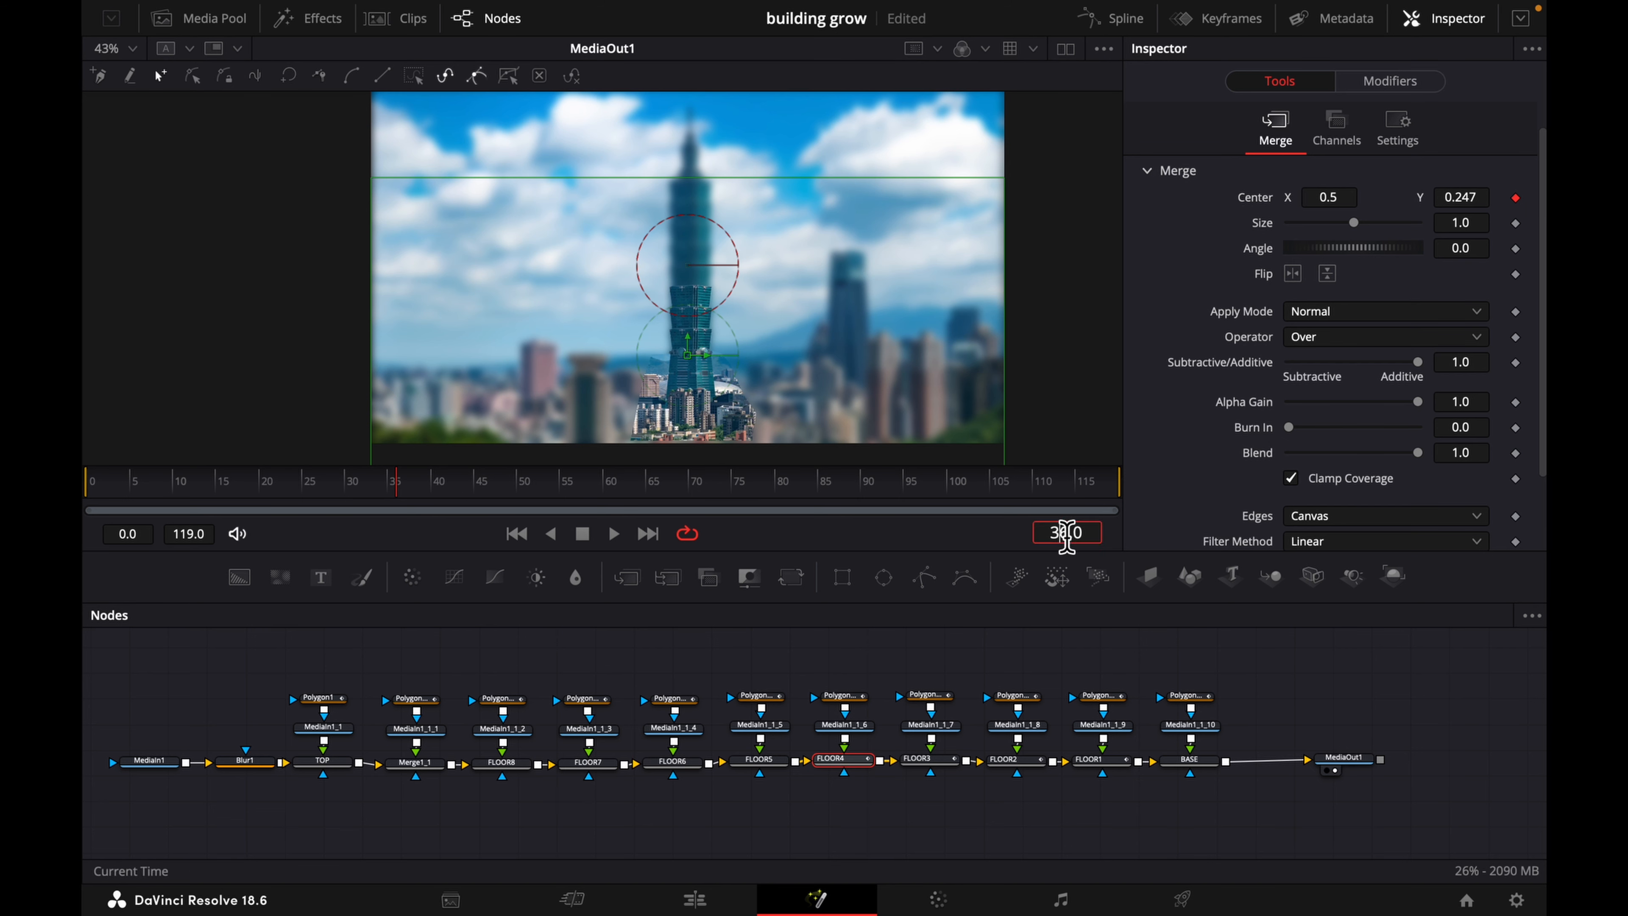
pyautogui.press('Return')
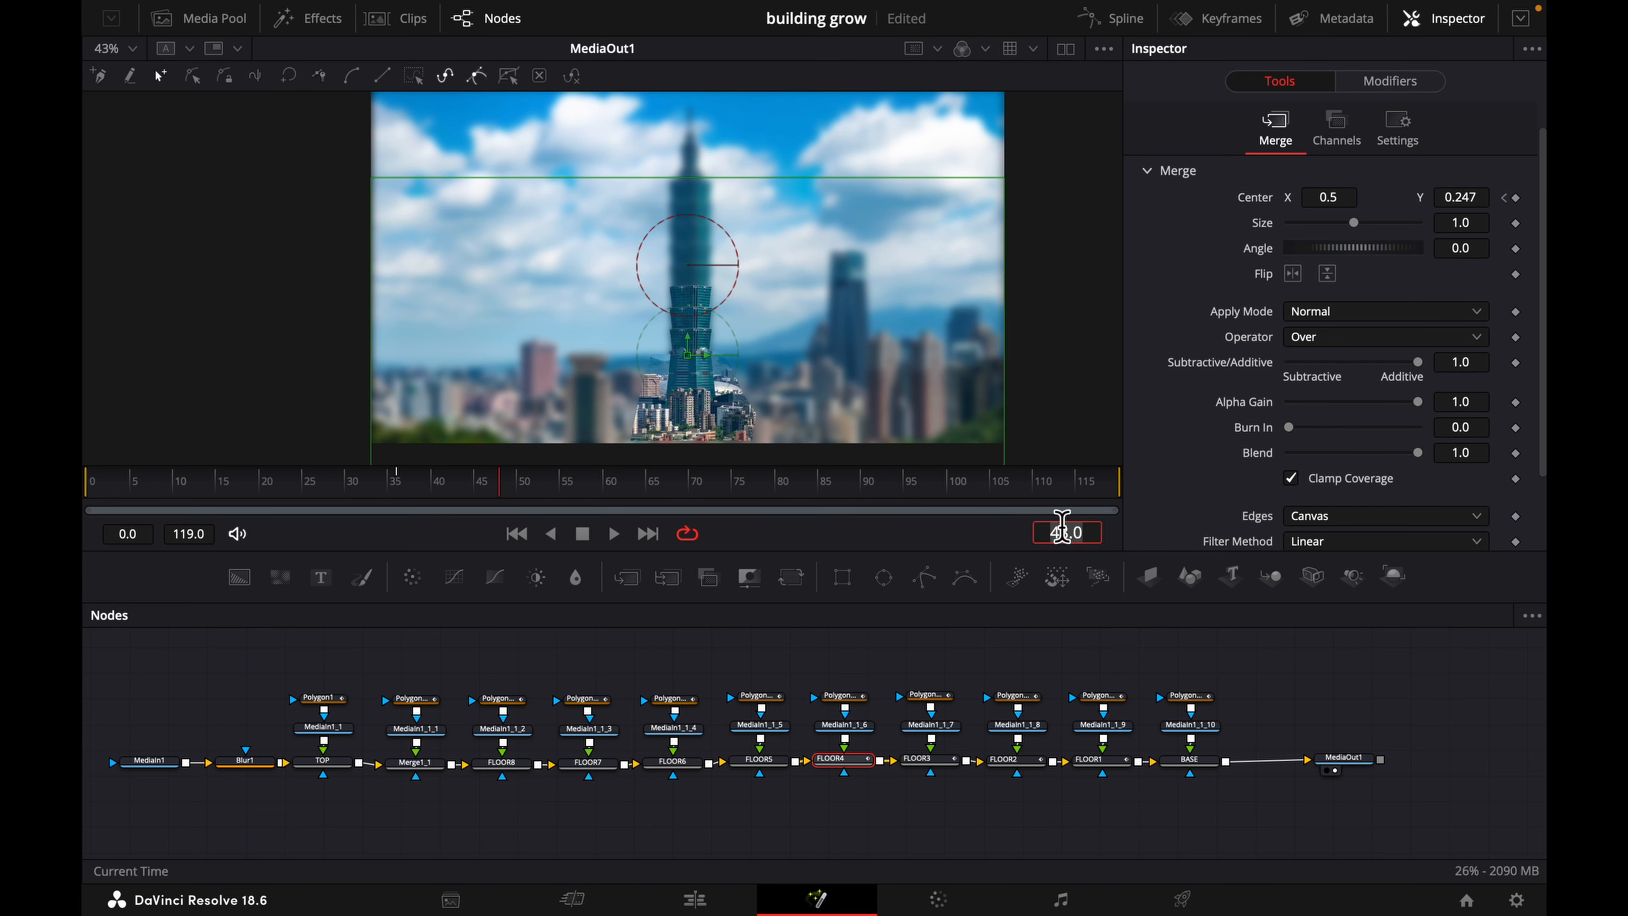
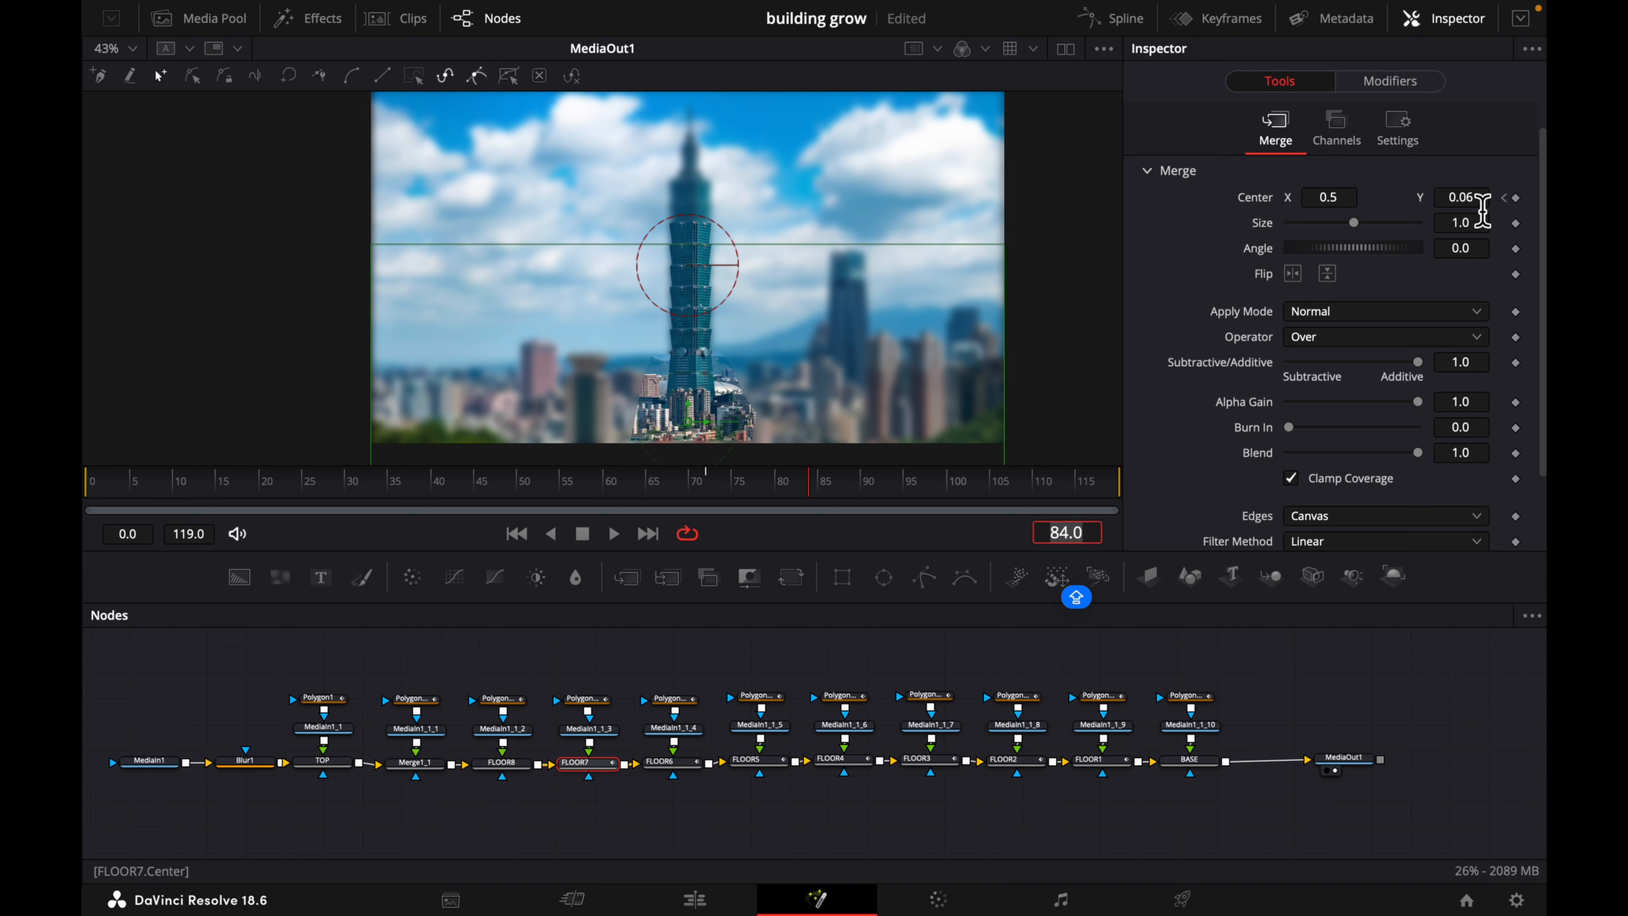
# - Set the FLOOR7 merge's Center Y to 0.5 at frame 84 so its section rises into place
pyautogui.click(1472, 197)
pyautogui.press('BackSpace')
pyautogui.press('BackSpace')
pyautogui.press('BackSpace')
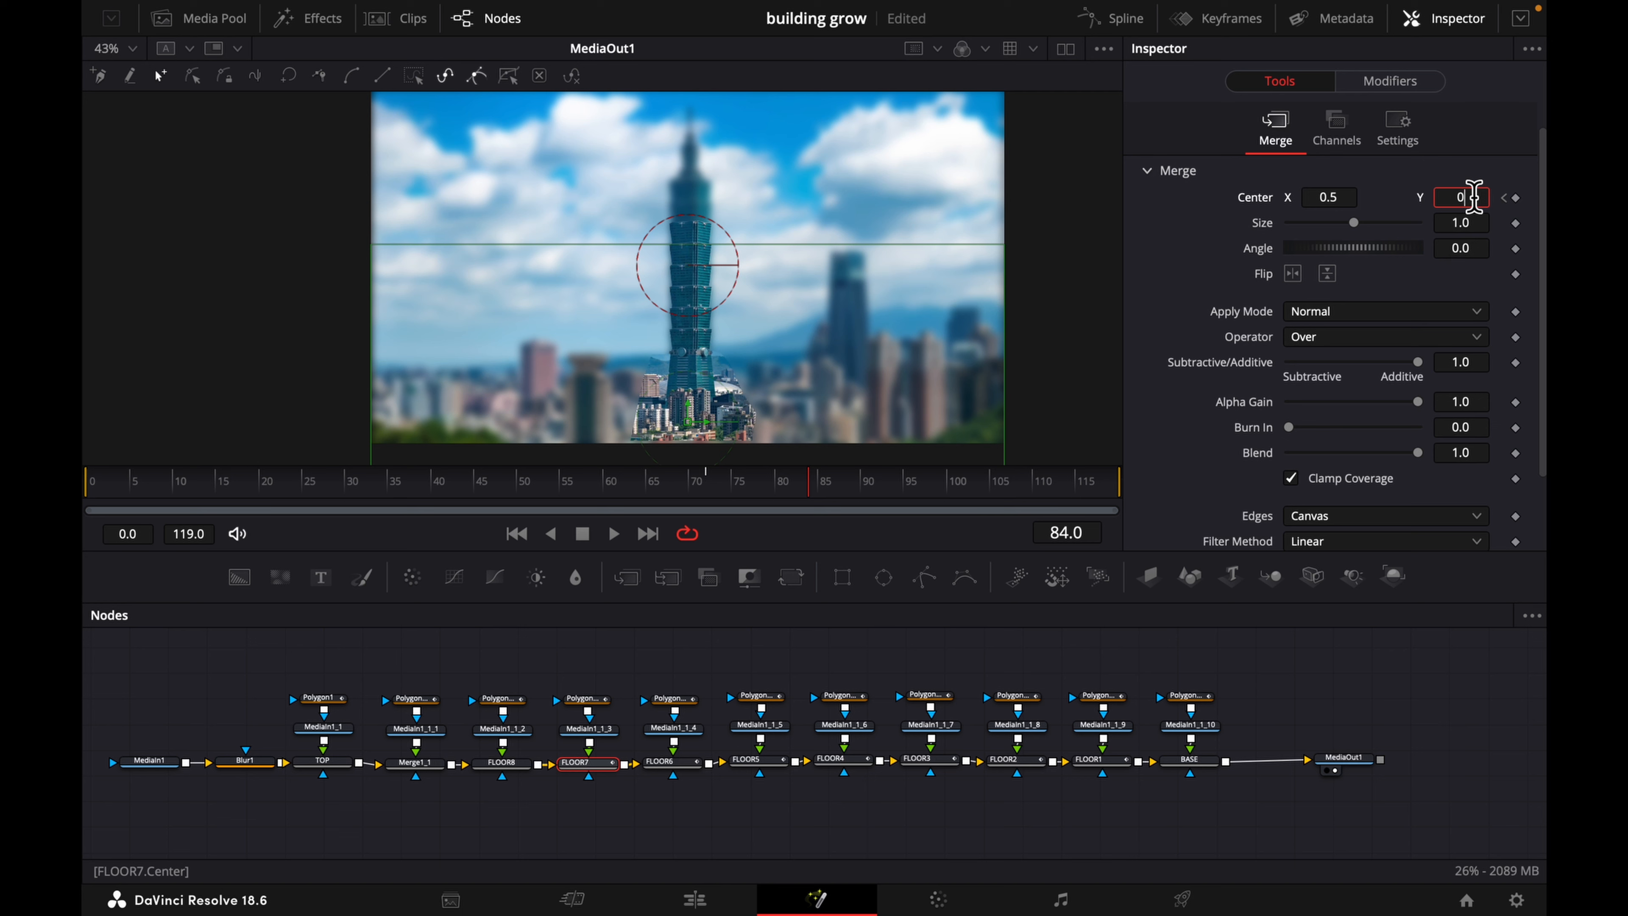
pyautogui.press('Return')
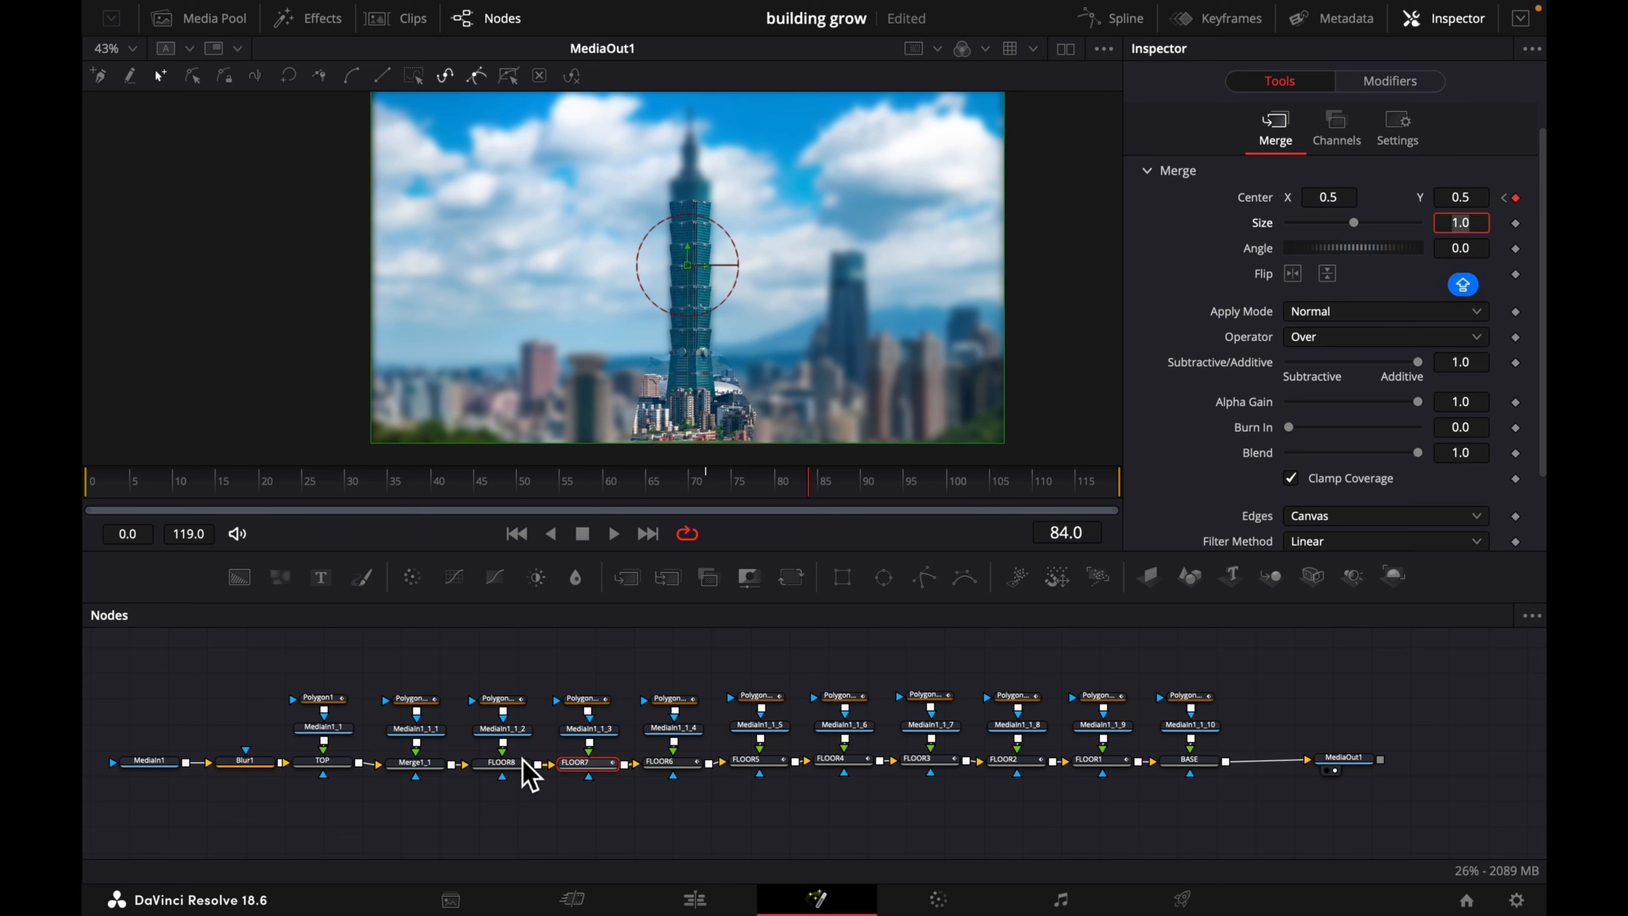
# - Keyframe the FLOOR8 merge's lowered Center at frame 84, and set its Center Y to 0.5 at frame 96
pyautogui.click(503, 763)
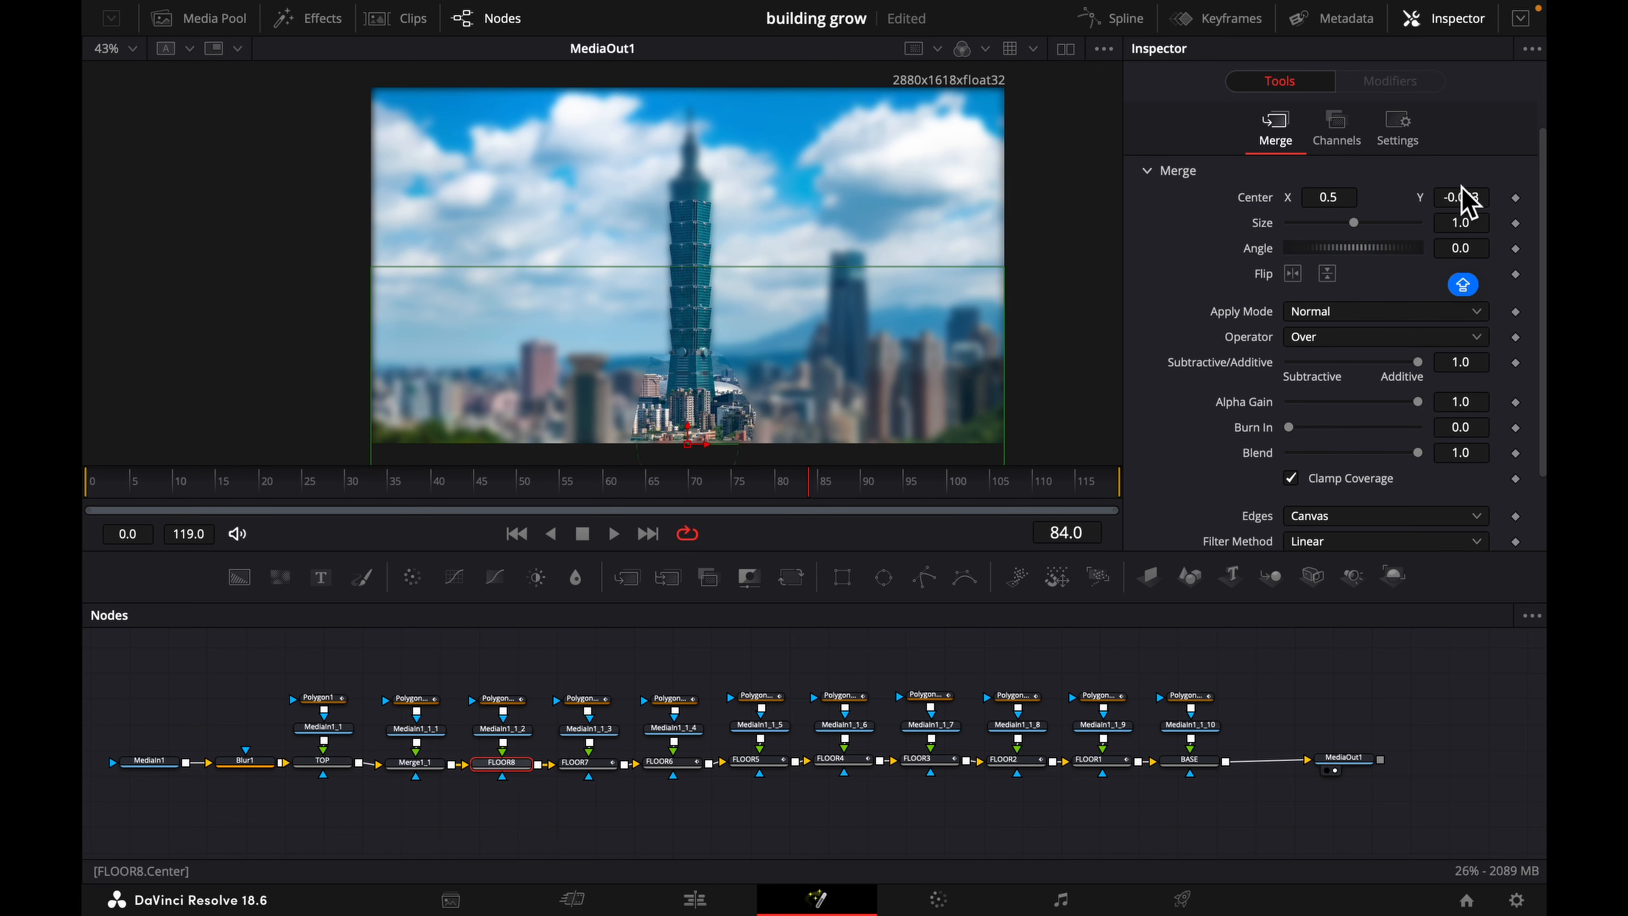
pyautogui.click(1515, 198)
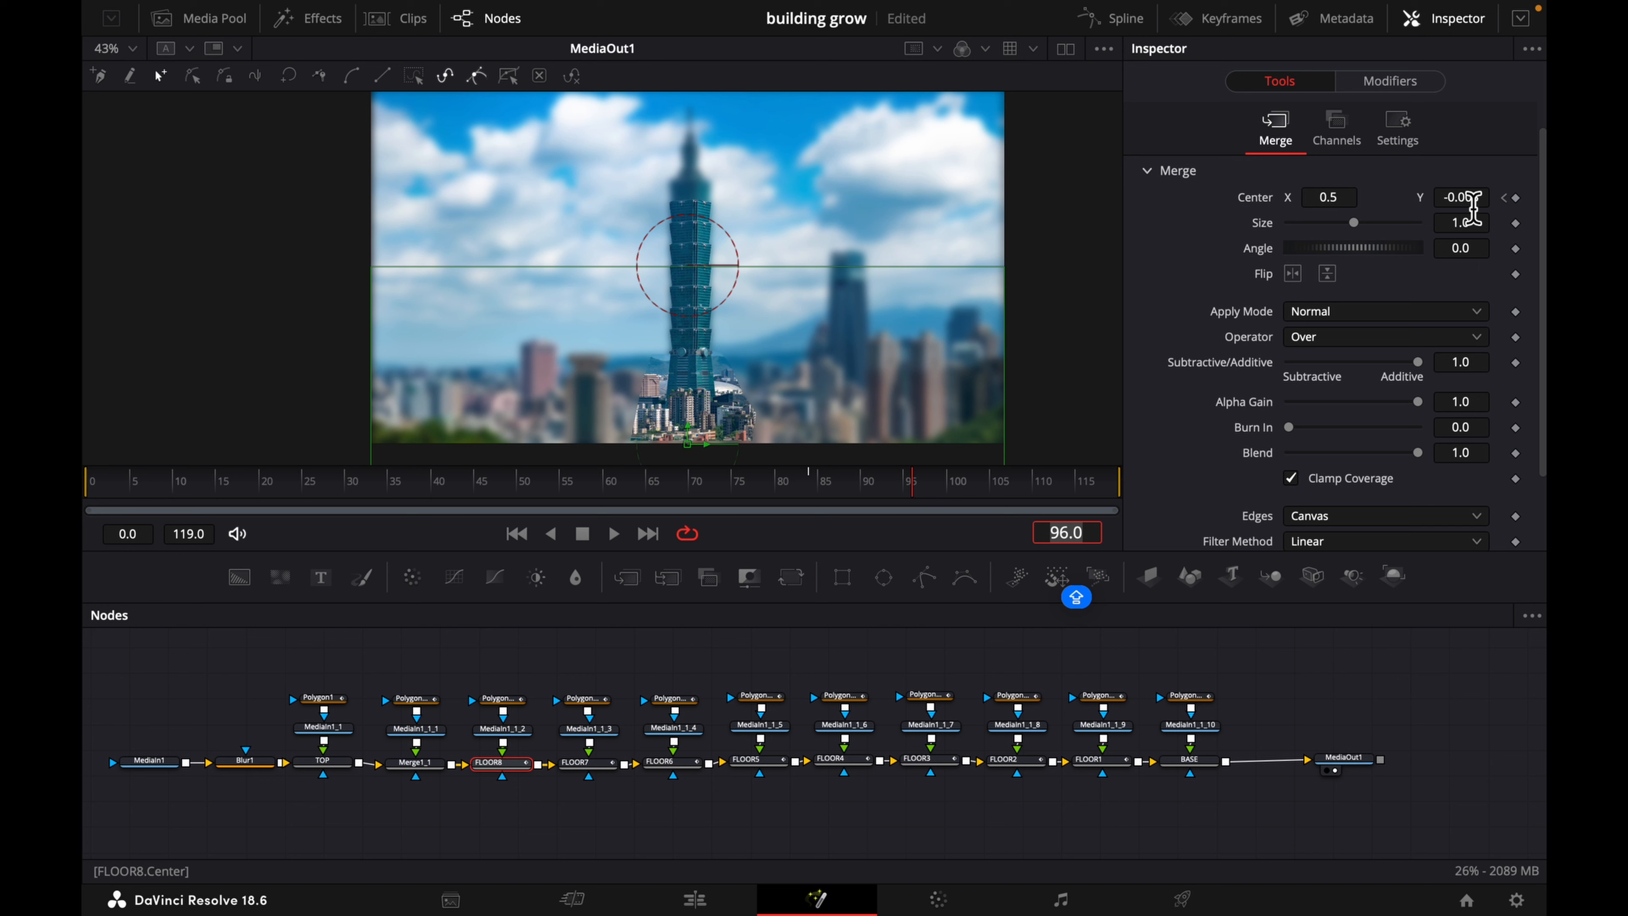
pyautogui.click(1471, 199)
pyautogui.write('0')
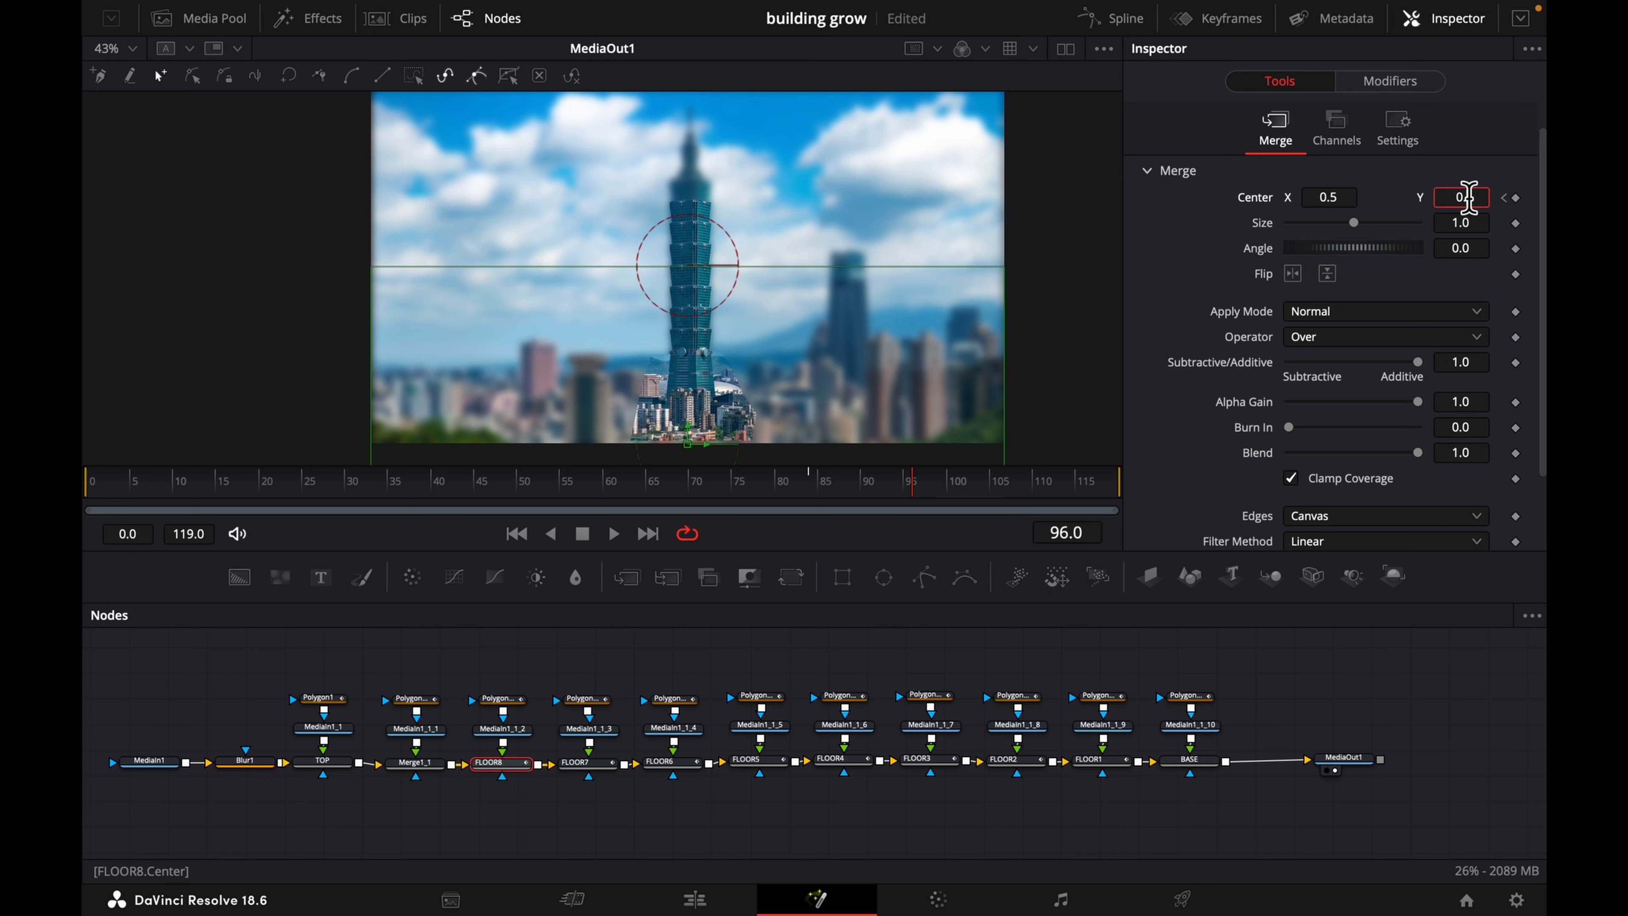
pyautogui.write('.5')
pyautogui.press('Tab')
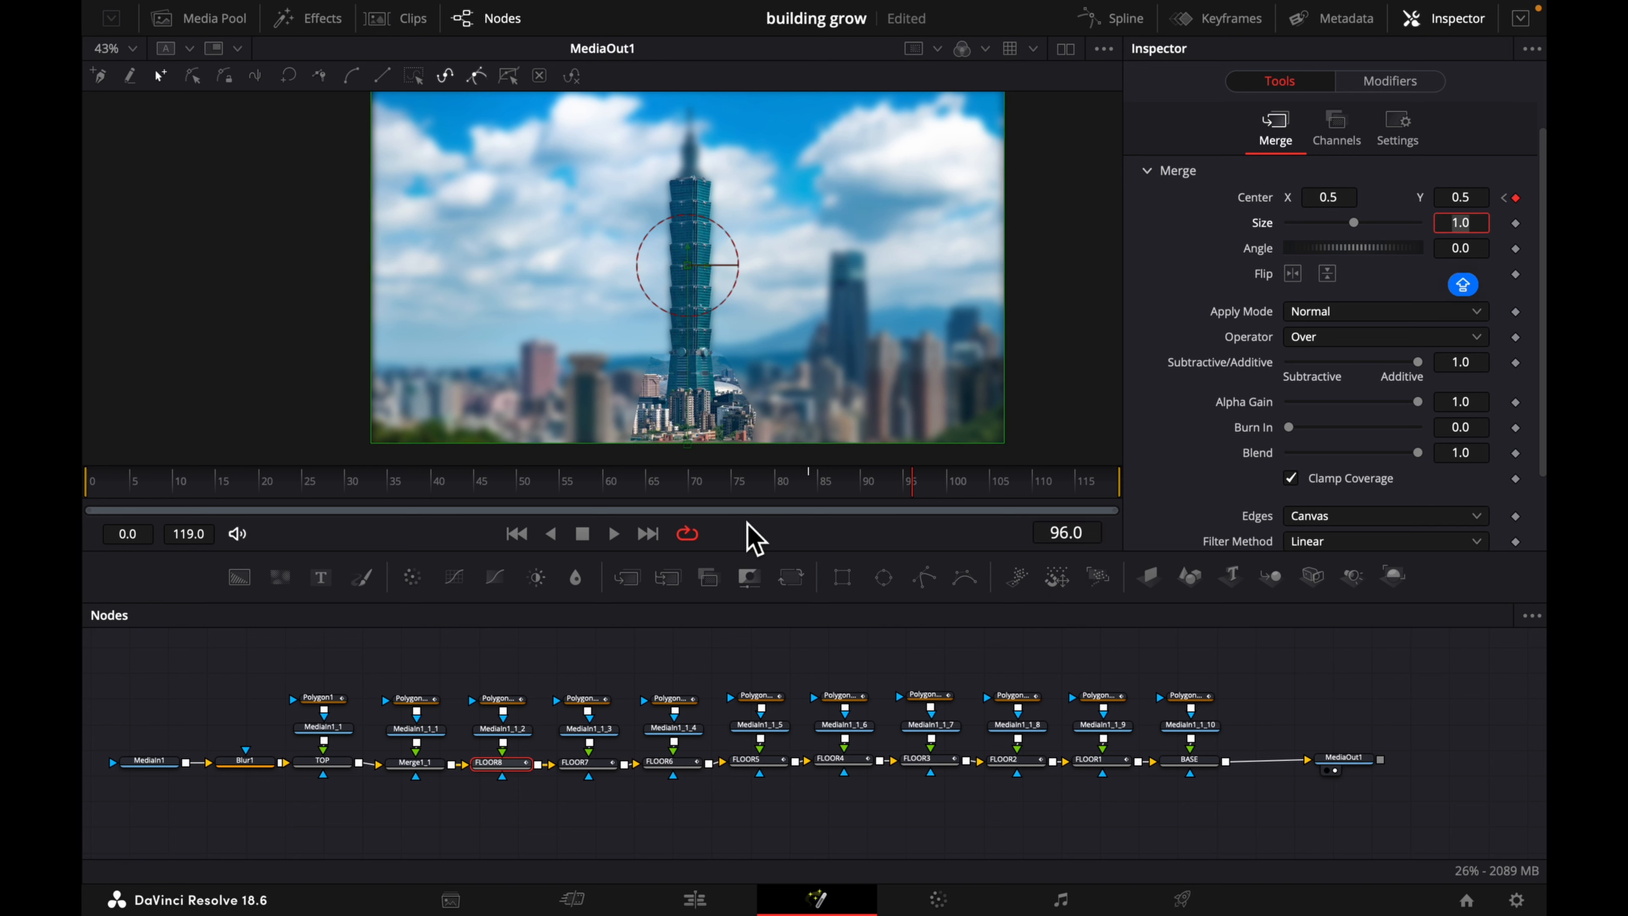
# - Keyframe the TOP merge's lowered Center at frame 96, and set its Center Y to 0.5 at frame 108
pyautogui.click(329, 762)
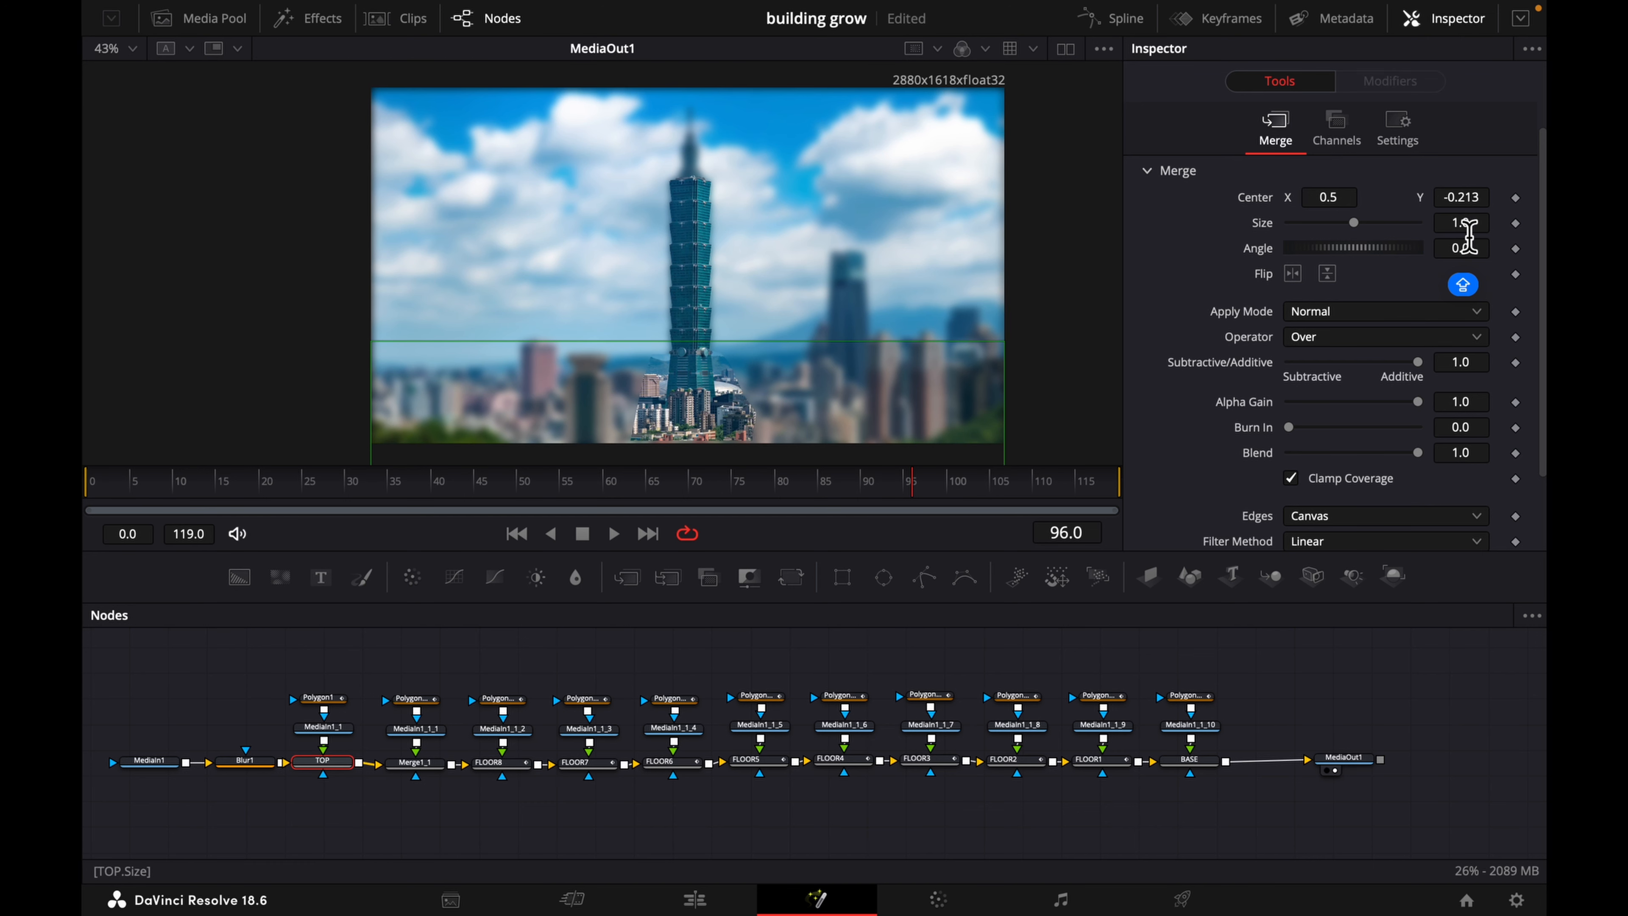
pyautogui.click(1515, 198)
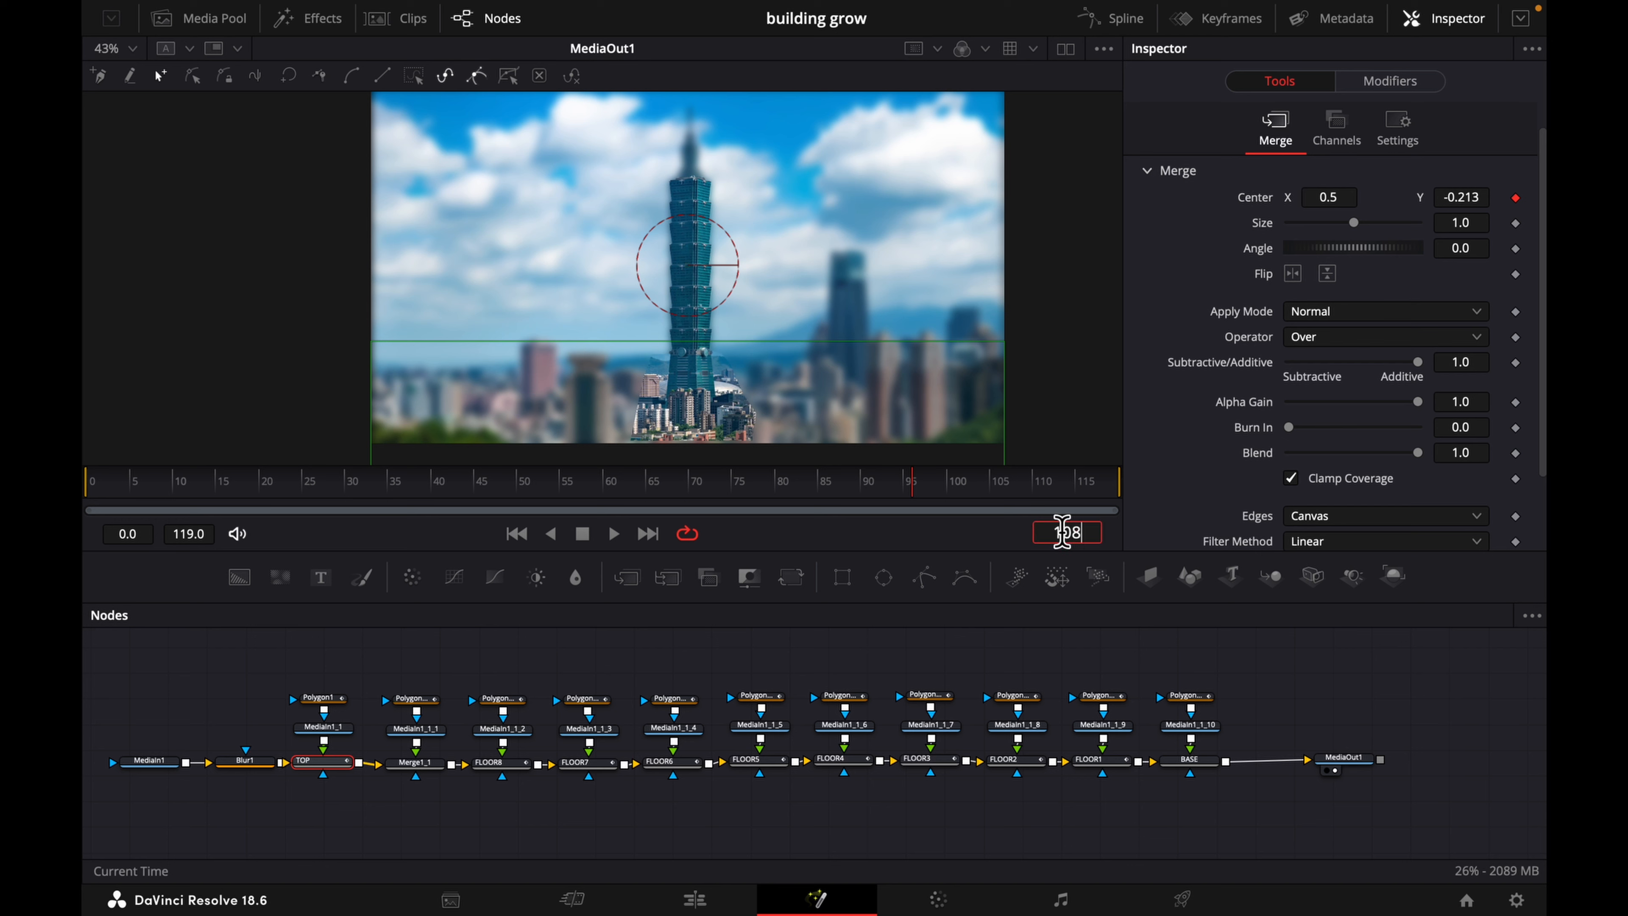
pyautogui.press('Return')
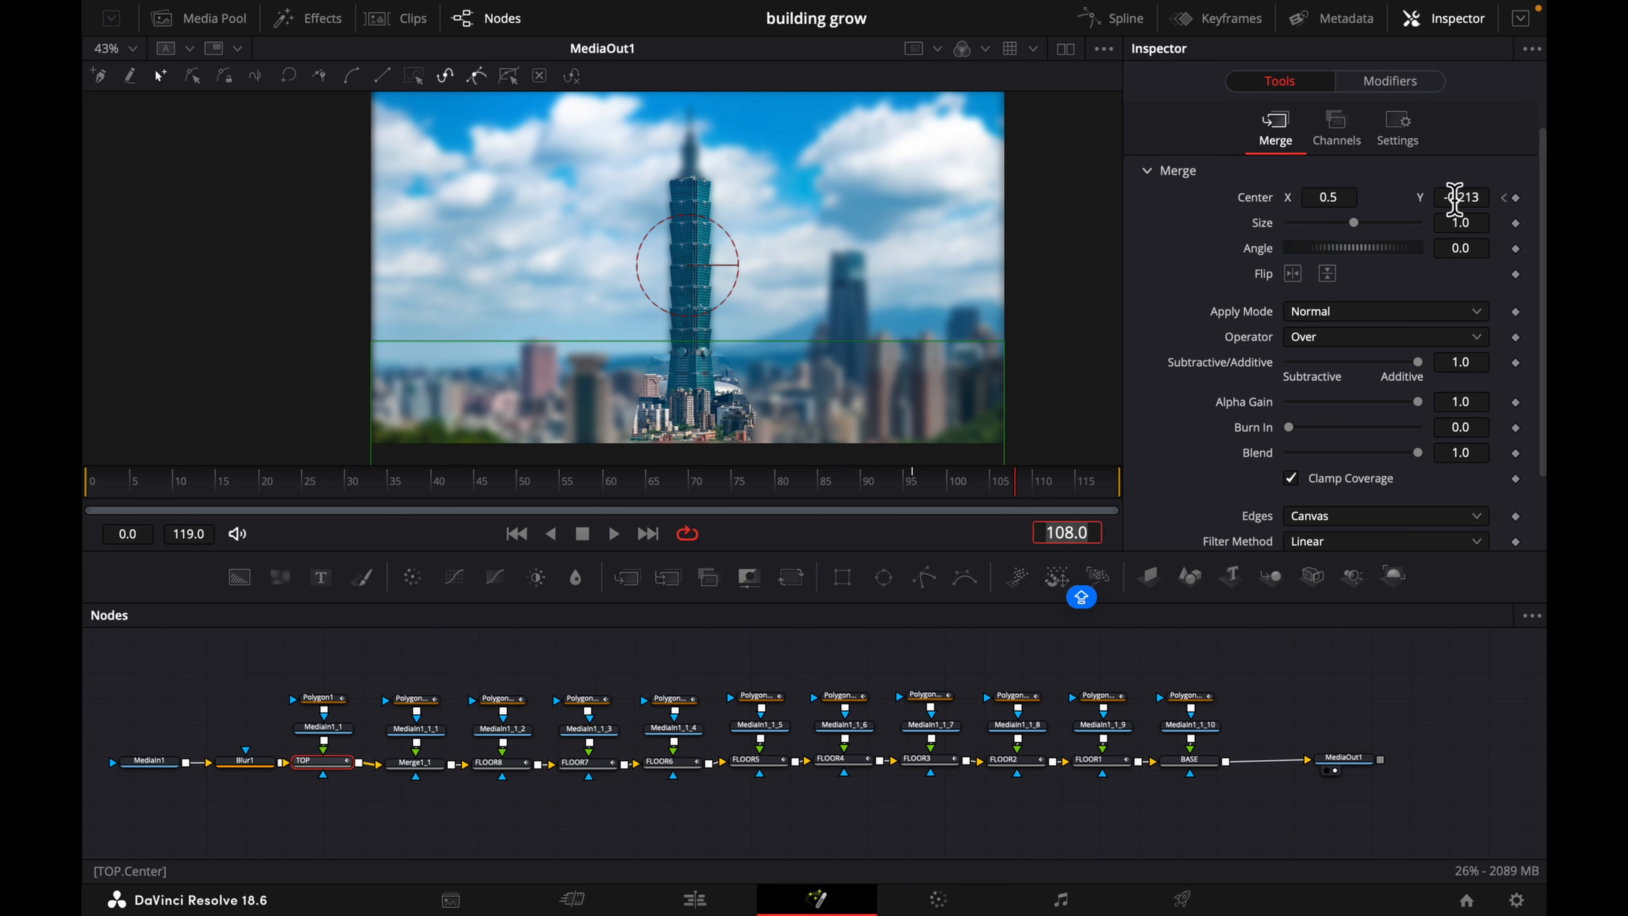
pyautogui.click(1456, 197)
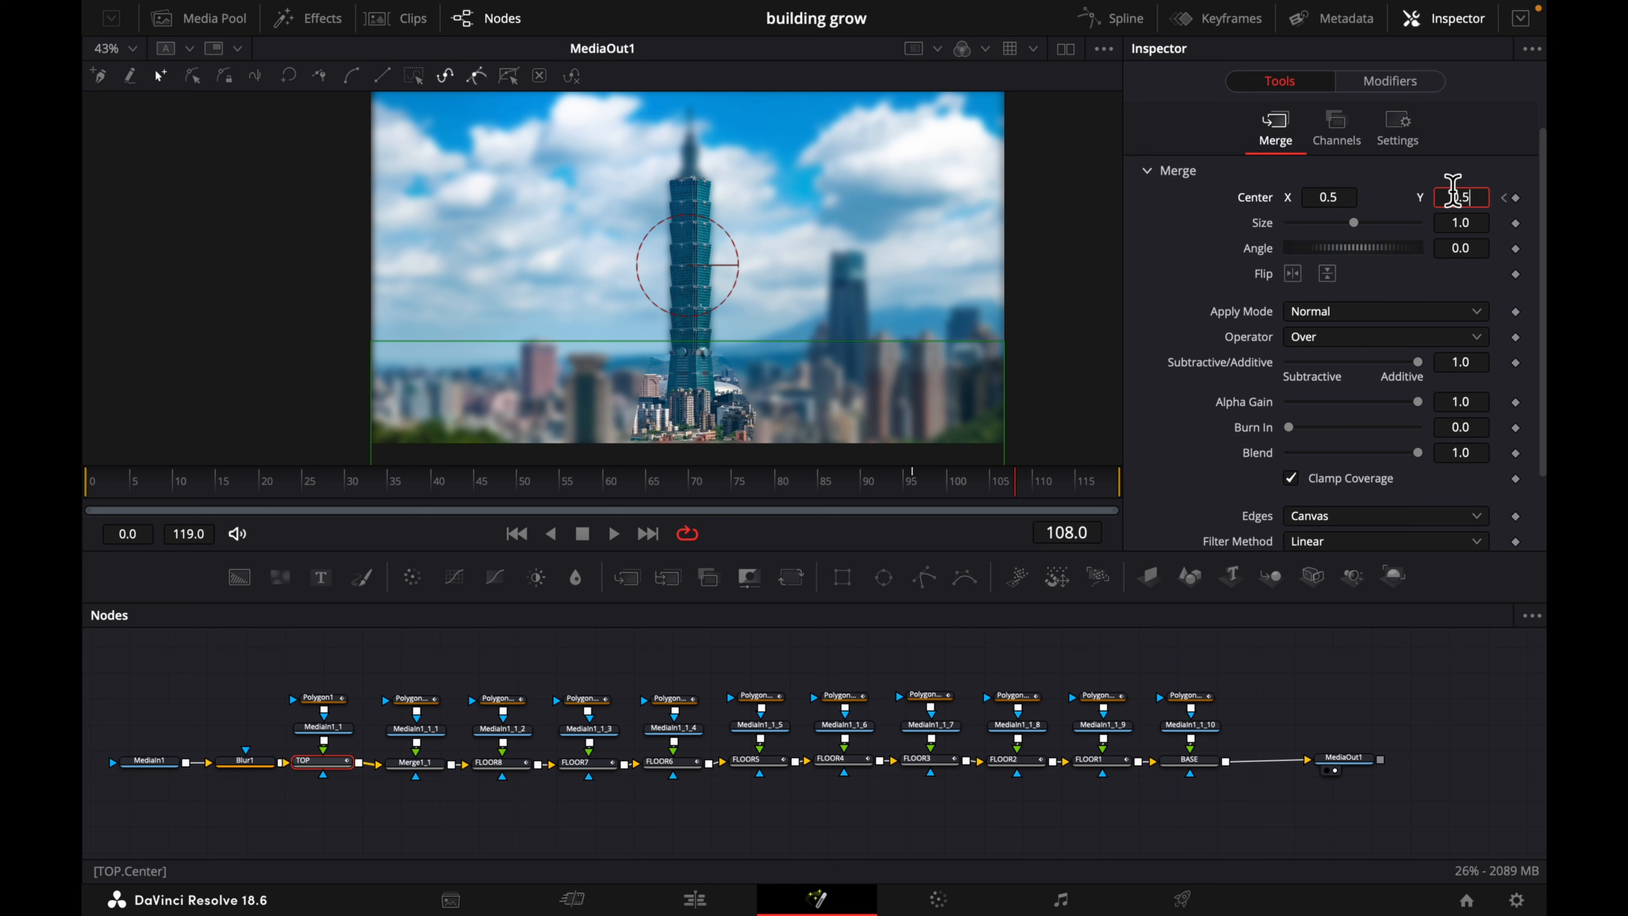
pyautogui.press('Tab')
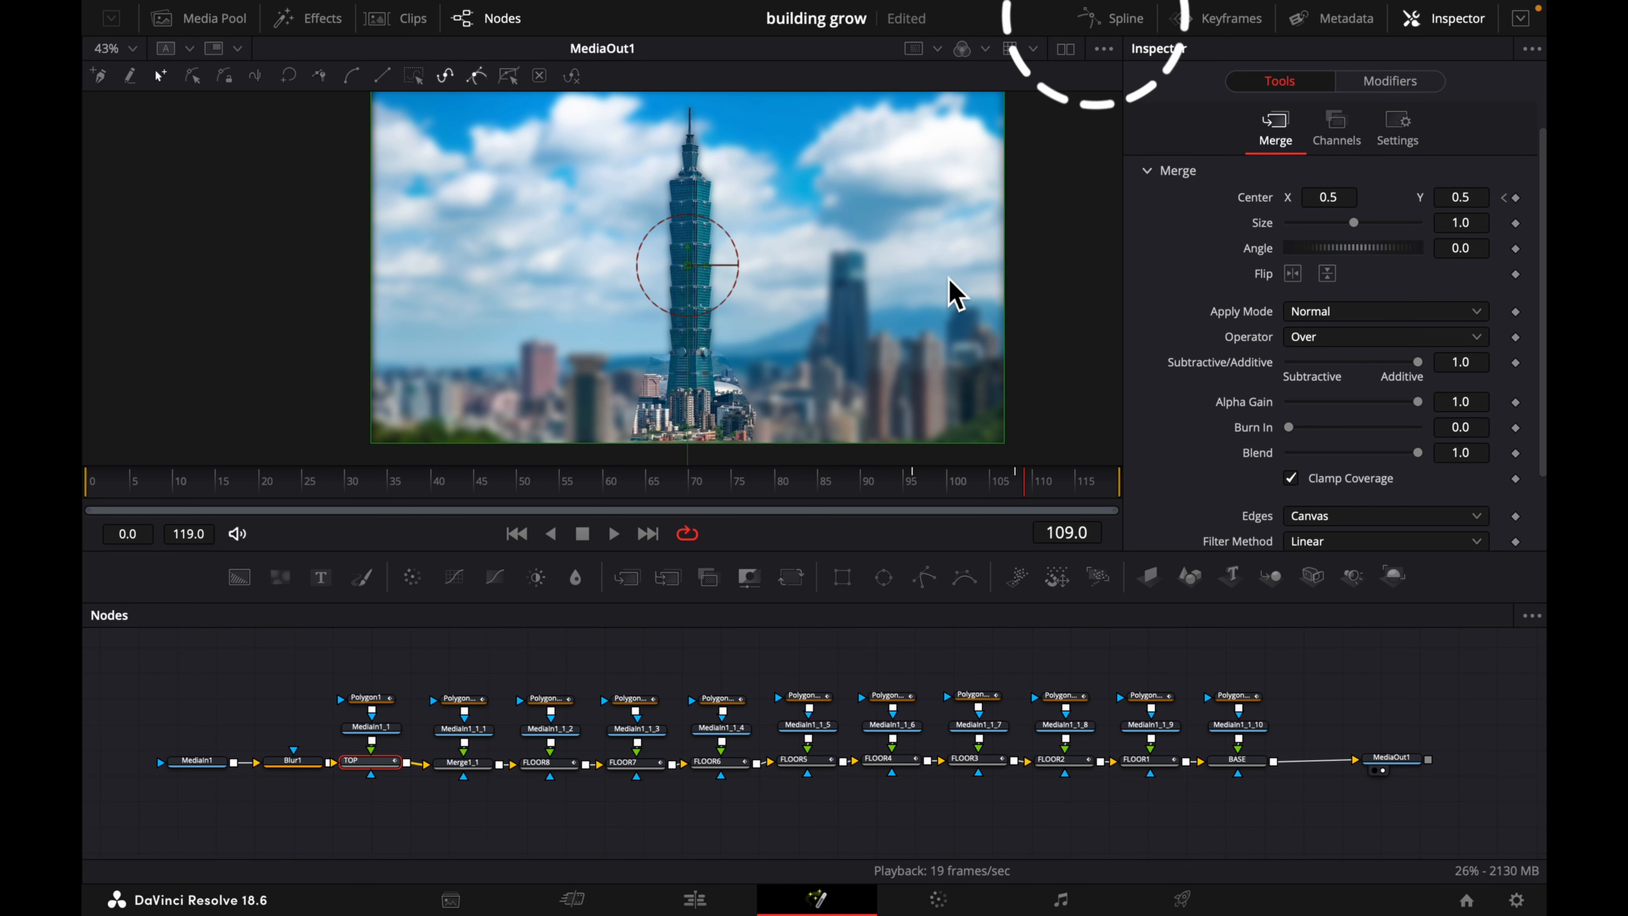
# - Open the Spline editor and enable the Center displacement curves of the TOP, FLOOR8 and FLOOR7 merges
pyautogui.click(1115, 24)
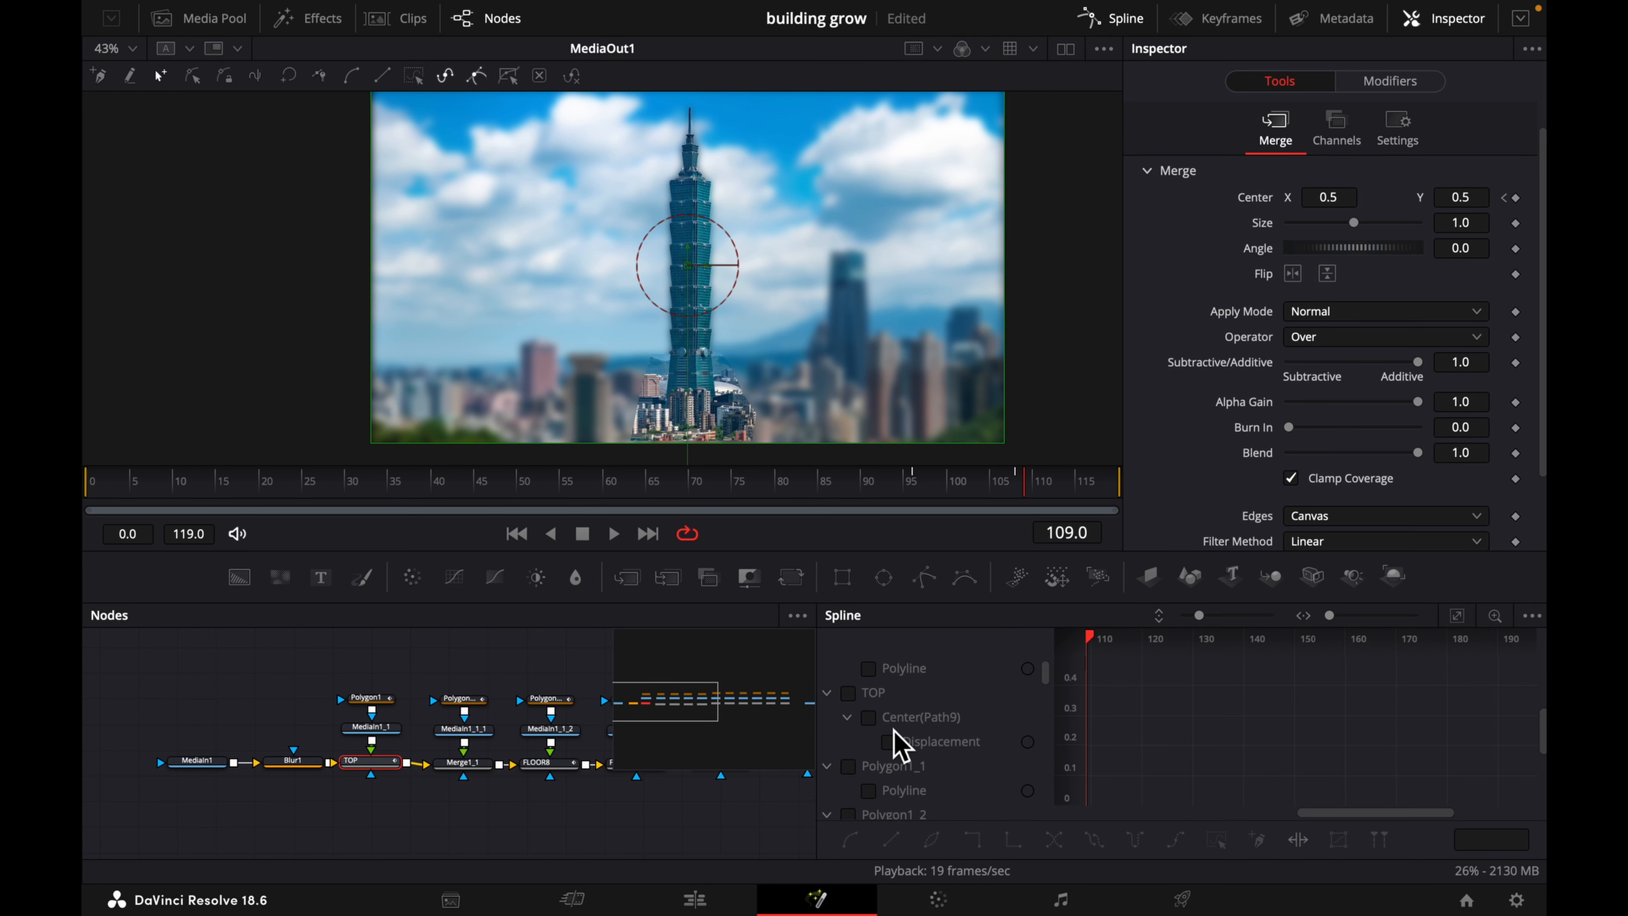
pyautogui.click(867, 716)
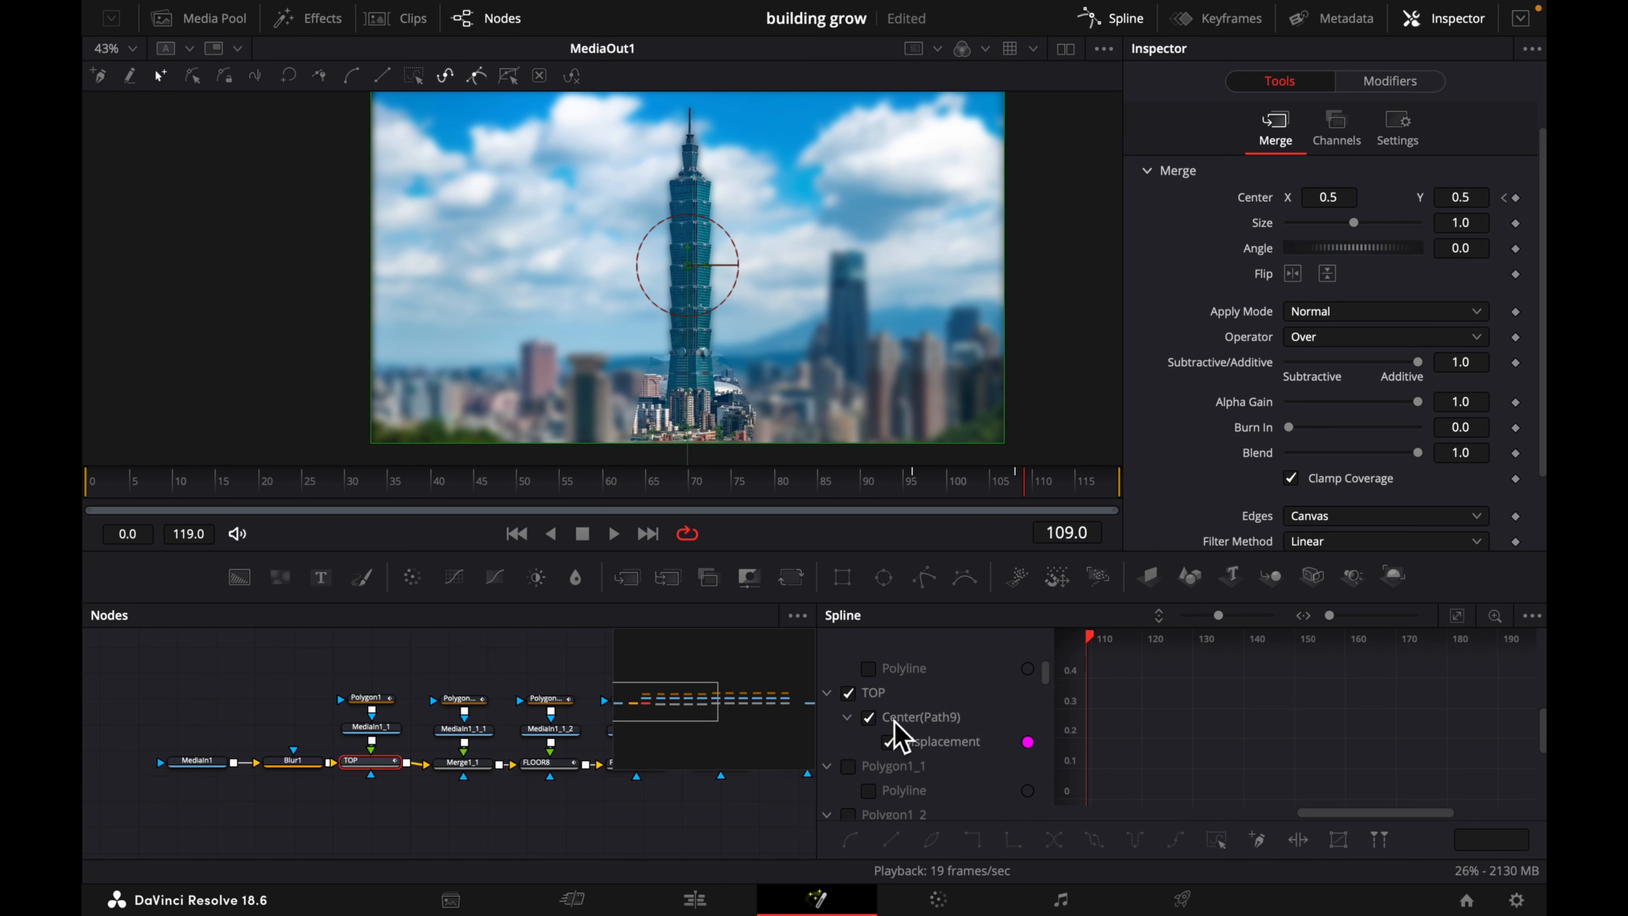
pyautogui.scroll(-1, 898, 737)
pyautogui.scroll(-2, 899, 773)
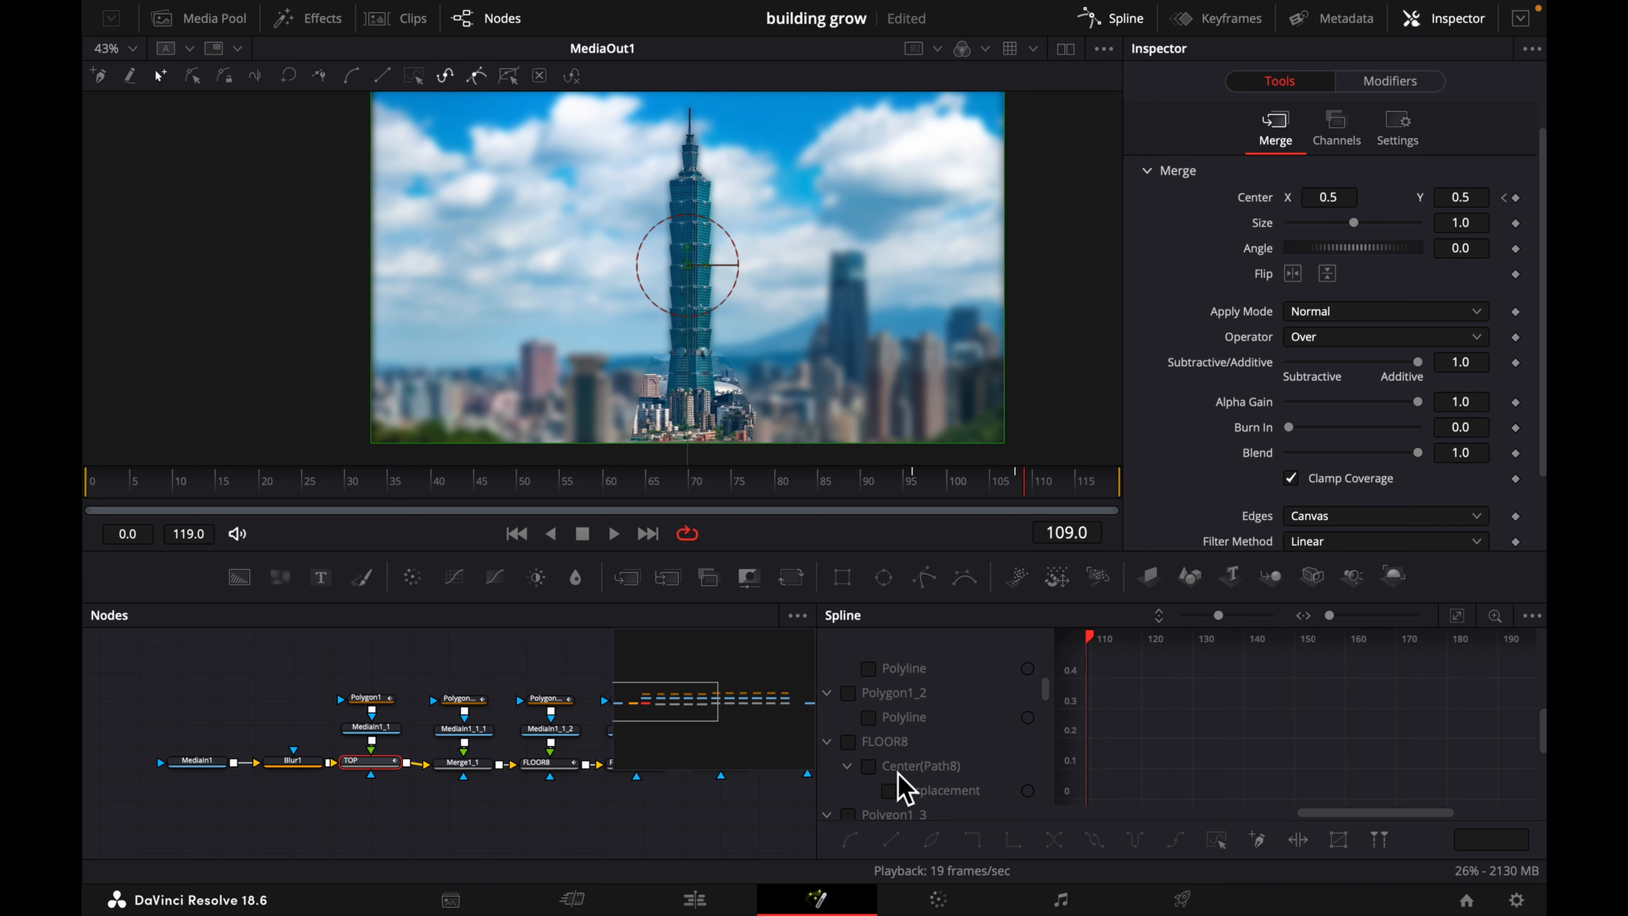
pyautogui.click(867, 763)
pyautogui.scroll(-3, 856, 751)
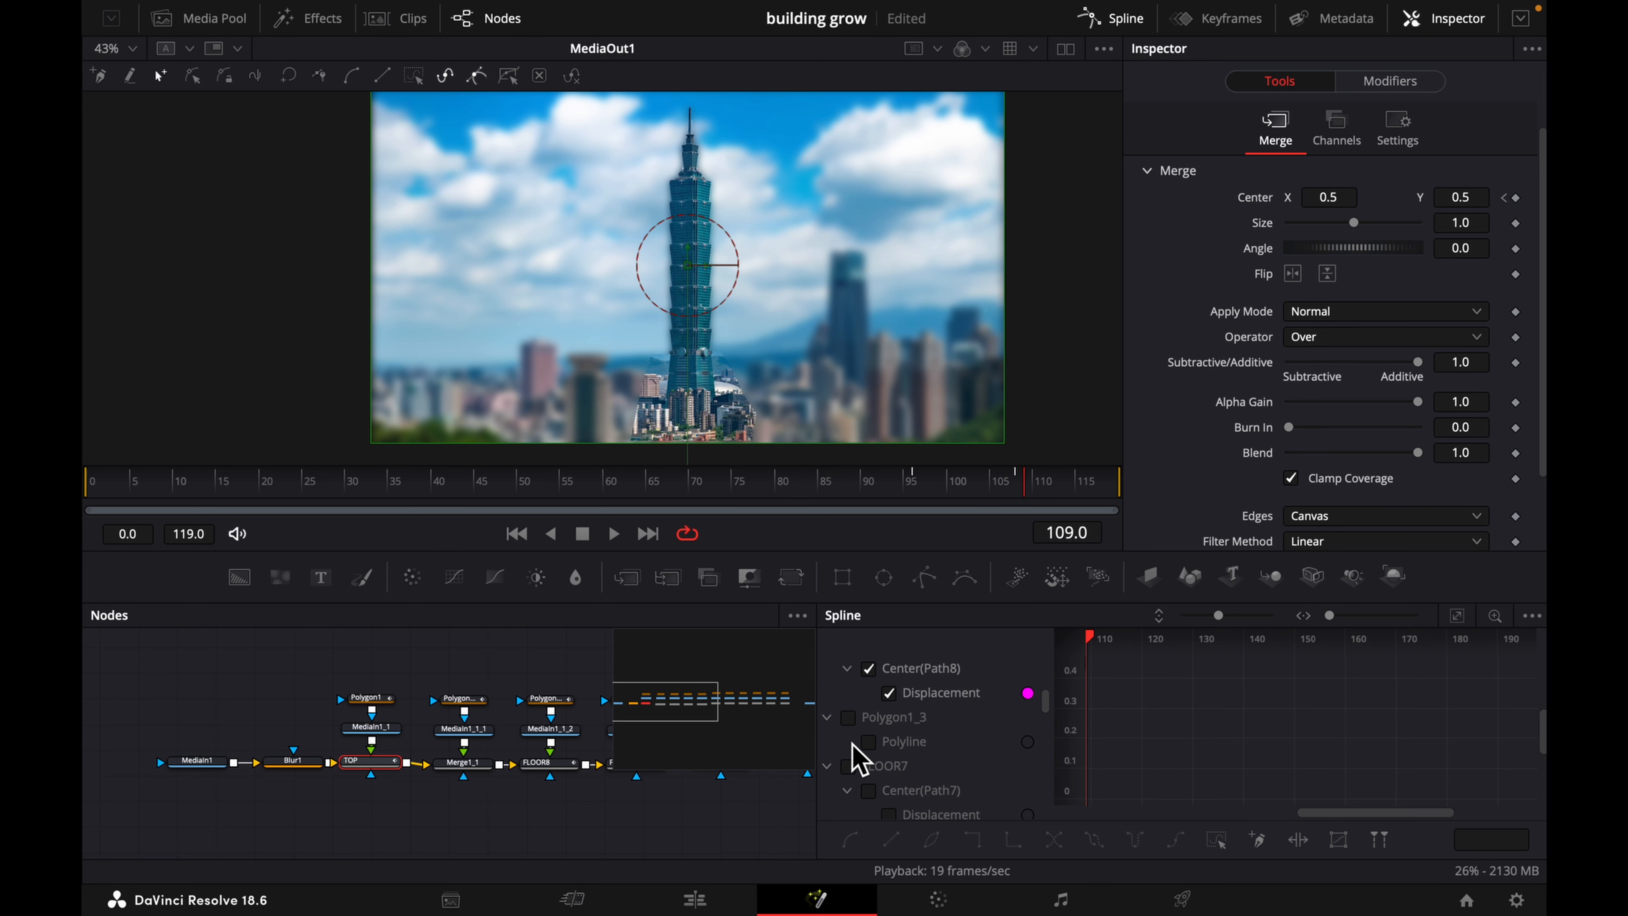
pyautogui.scroll(1, 853, 772)
pyautogui.scroll(-5, 849, 768)
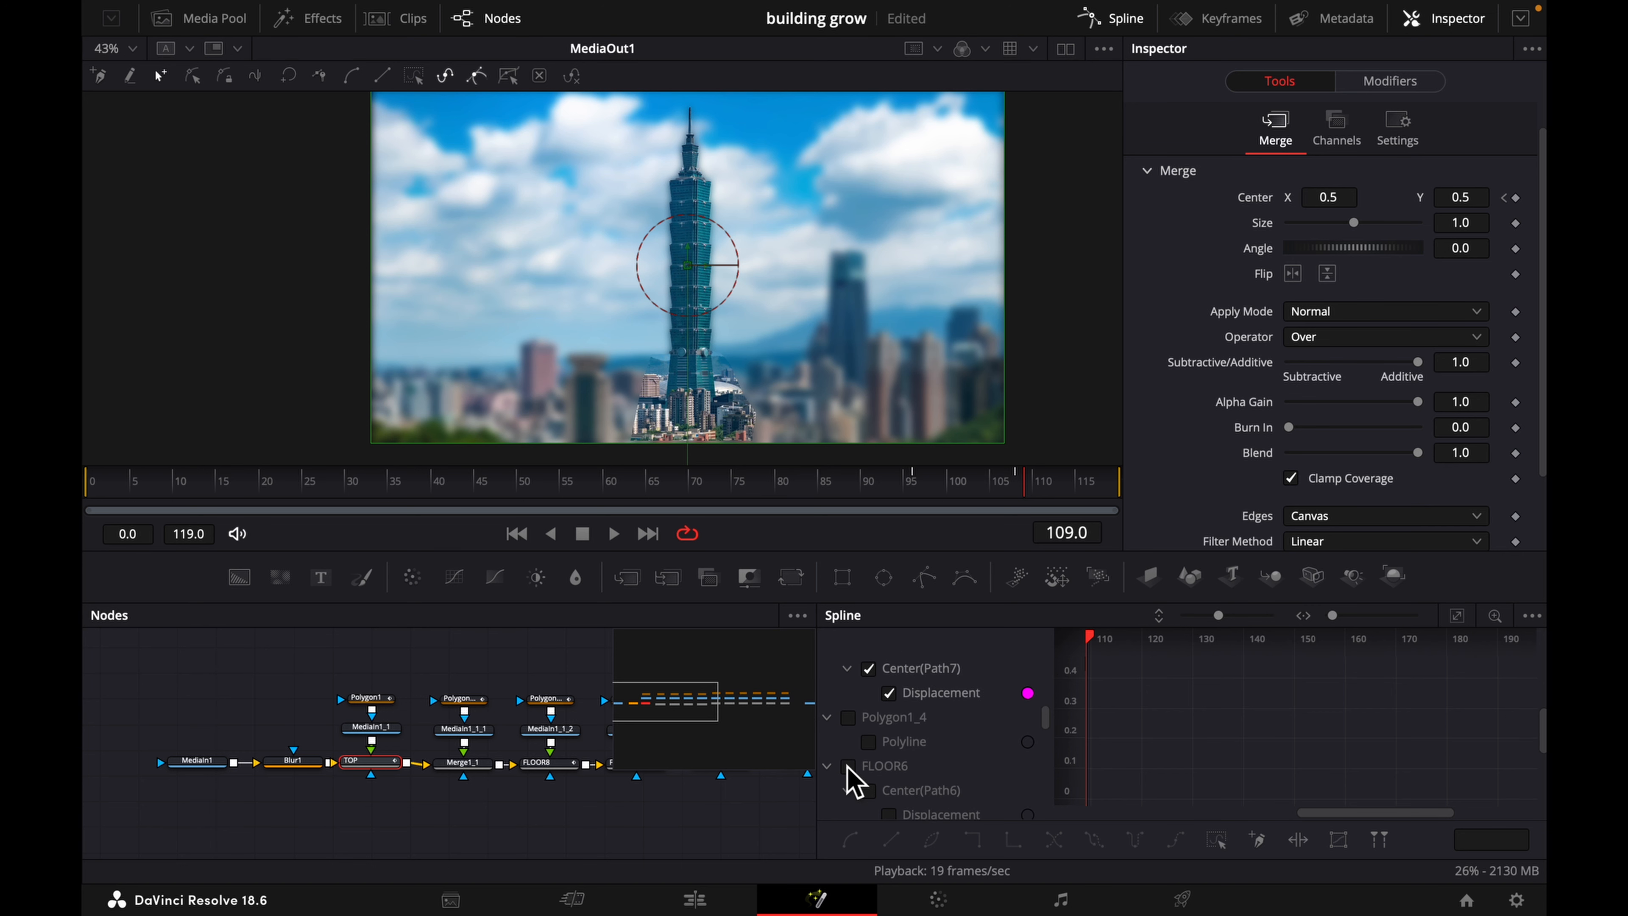
# - Enable the Center displacement curves of the FLOOR6, FLOOR5, FLOOR4, FLOOR3, FLOOR2 and FLOOR1 merges in the Spline editor
pyautogui.scroll(-3, 846, 729)
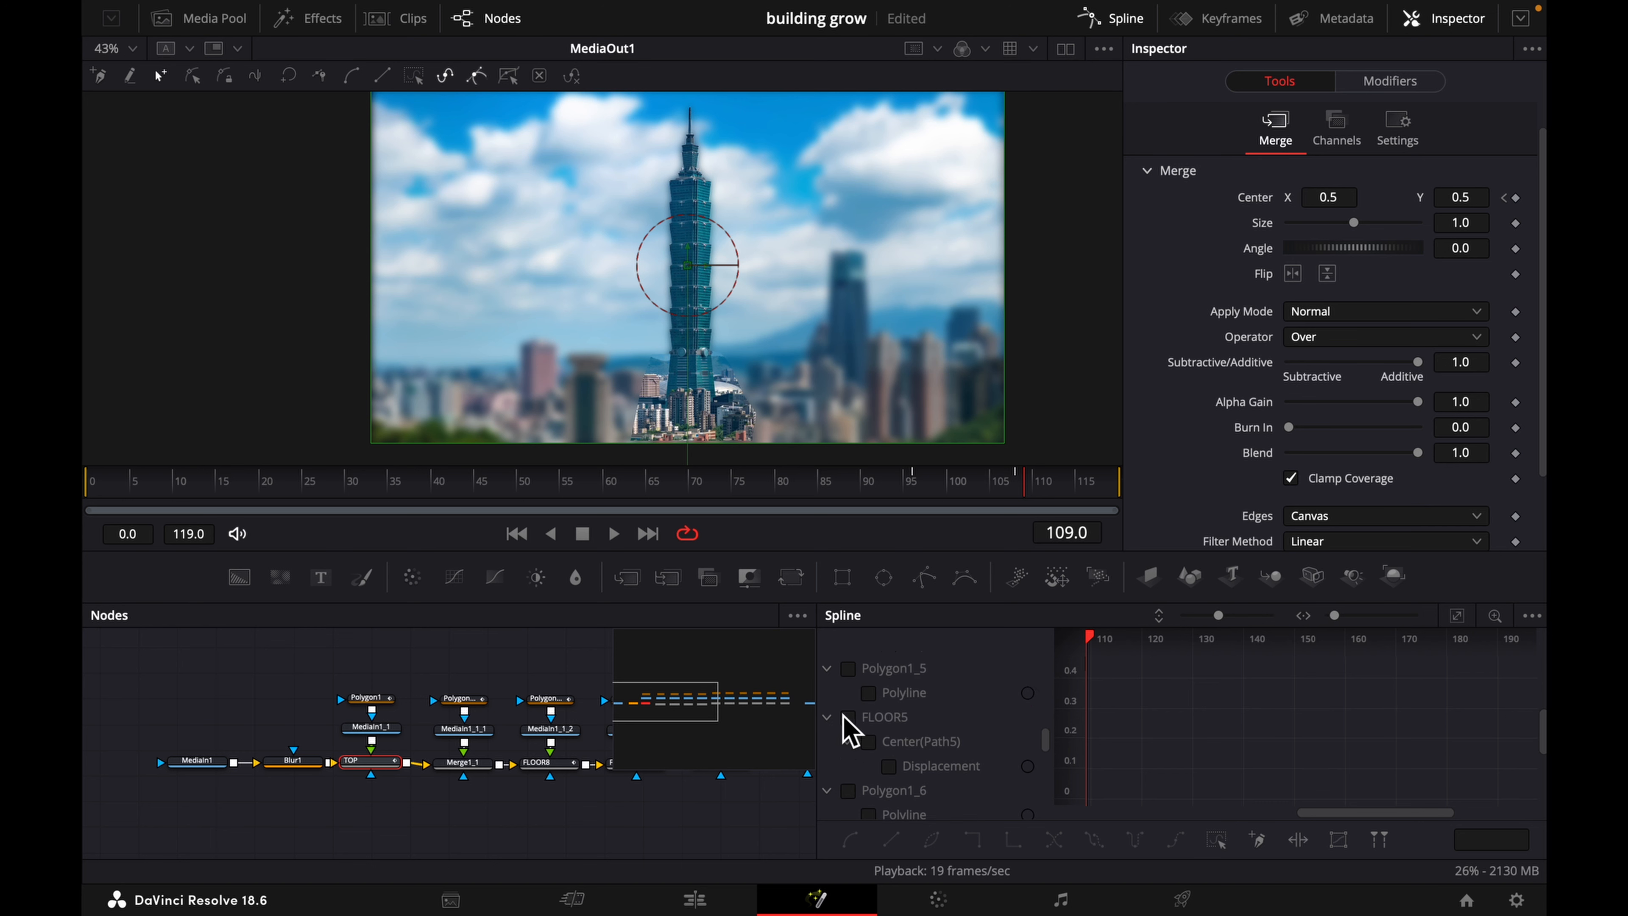
pyautogui.click(867, 716)
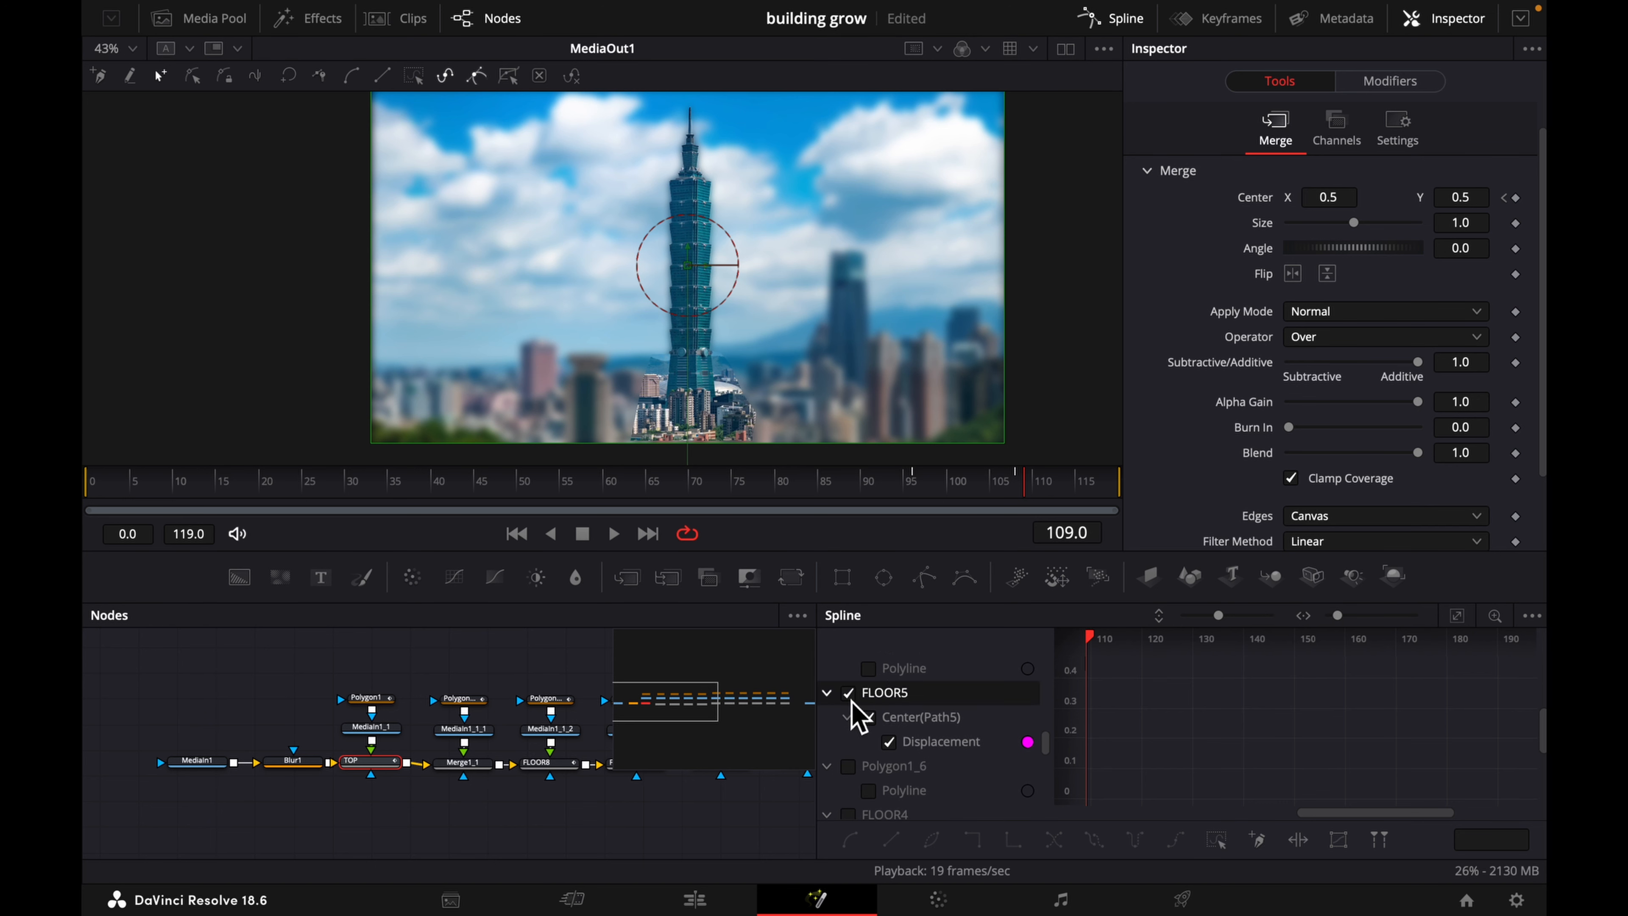
pyautogui.scroll(-3, 856, 716)
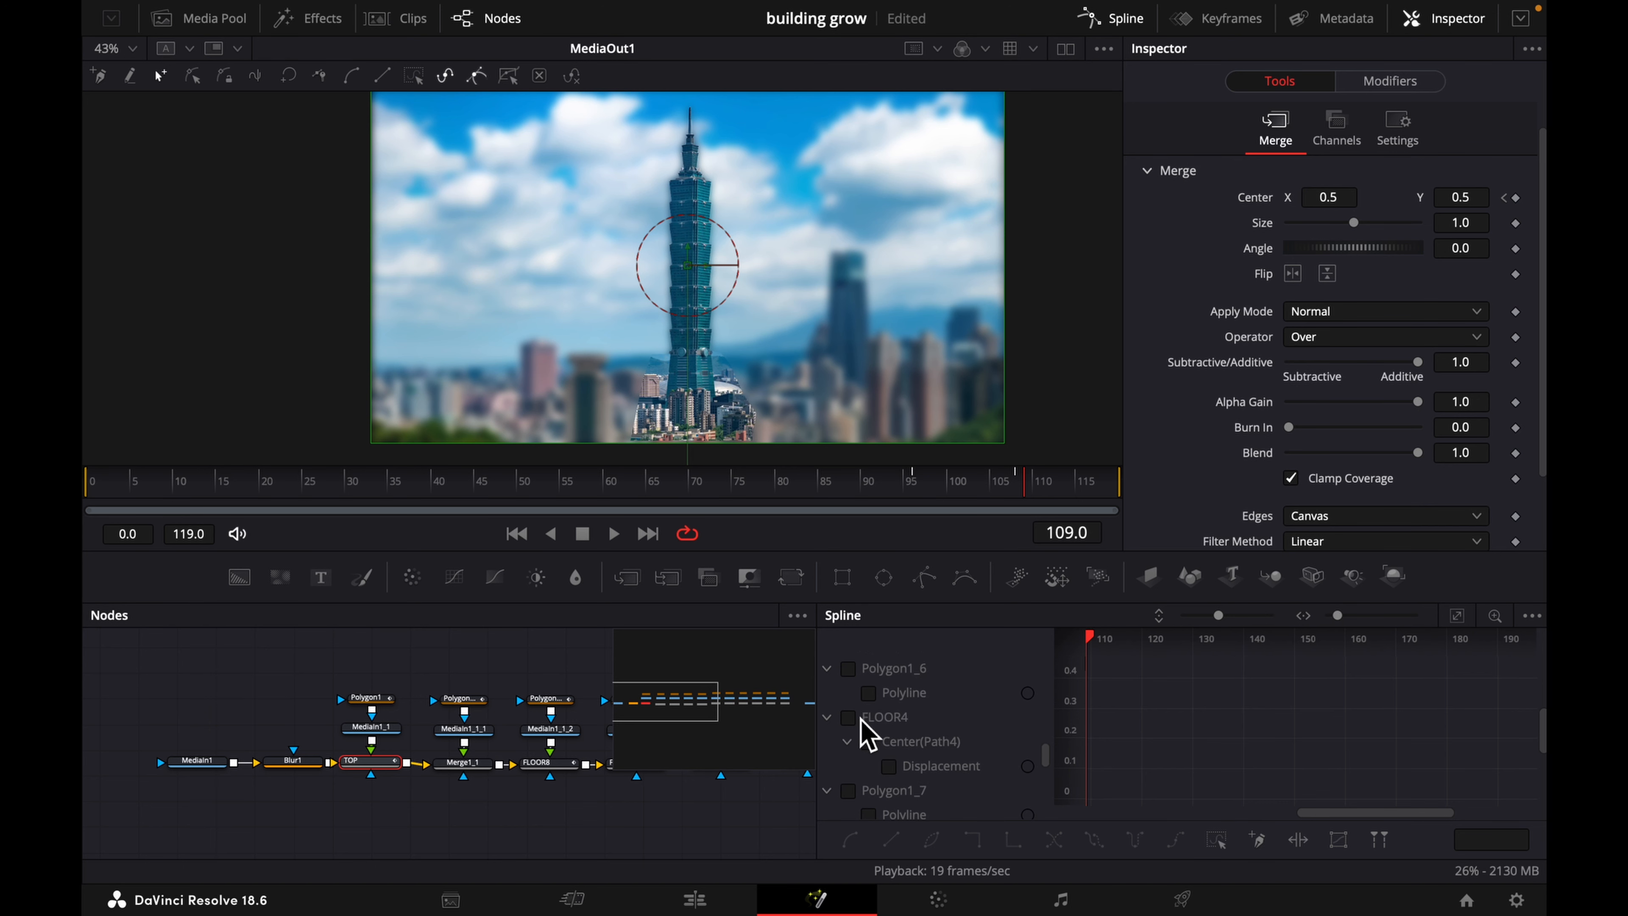
pyautogui.click(867, 740)
pyautogui.scroll(-3, 856, 730)
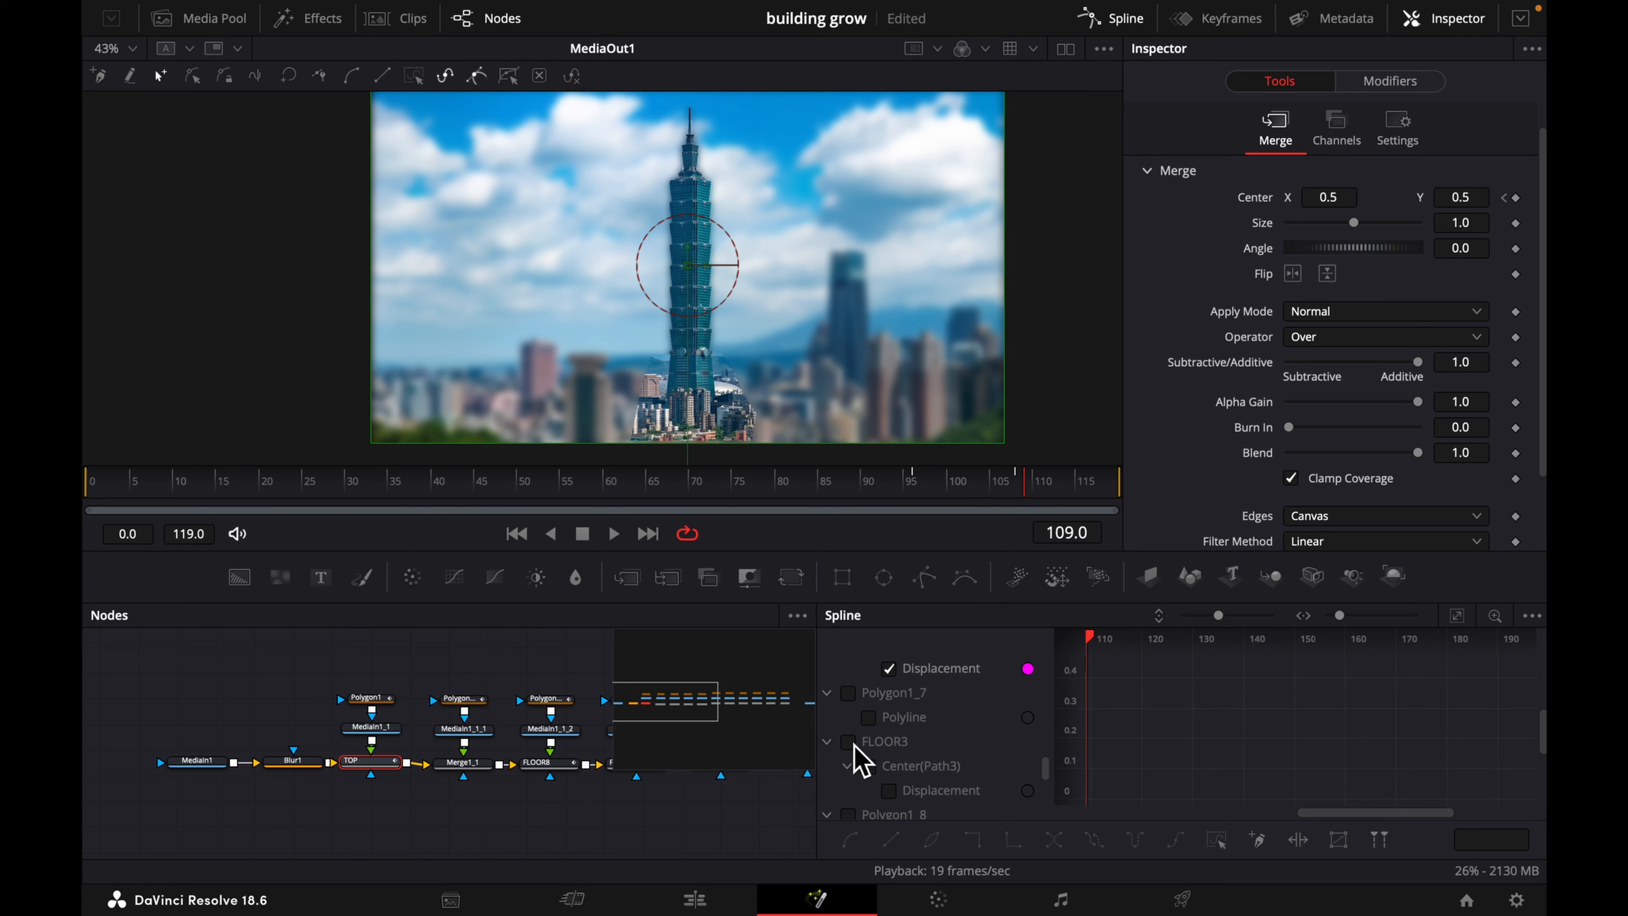
pyautogui.click(866, 765)
pyautogui.scroll(-4, 855, 737)
pyautogui.click(864, 741)
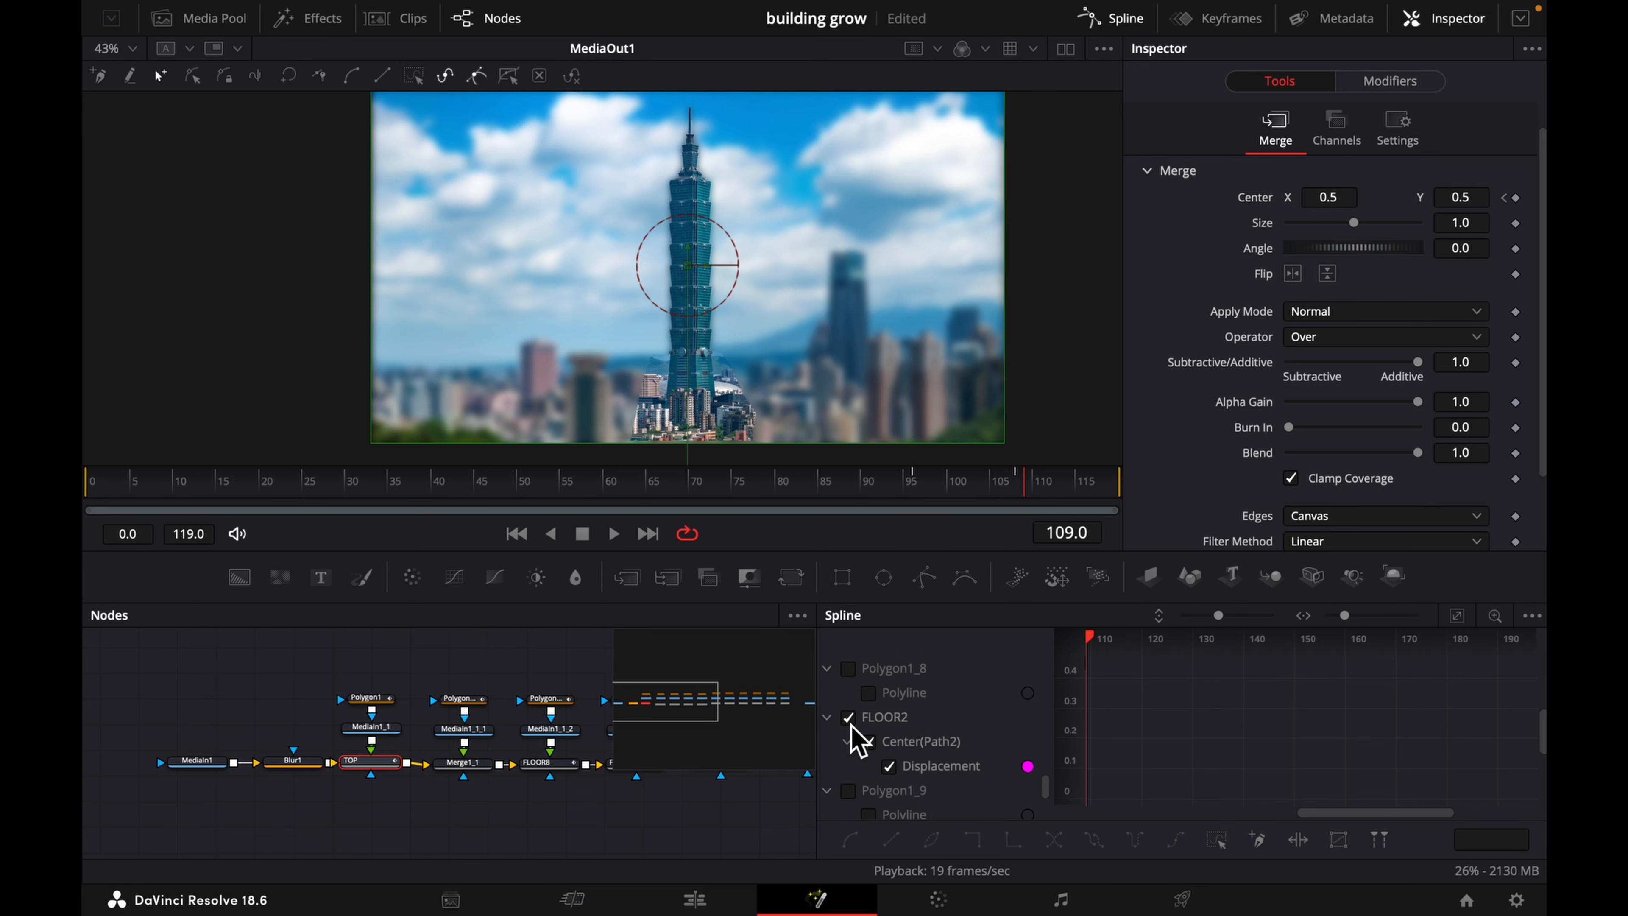
pyautogui.scroll(-5, 857, 741)
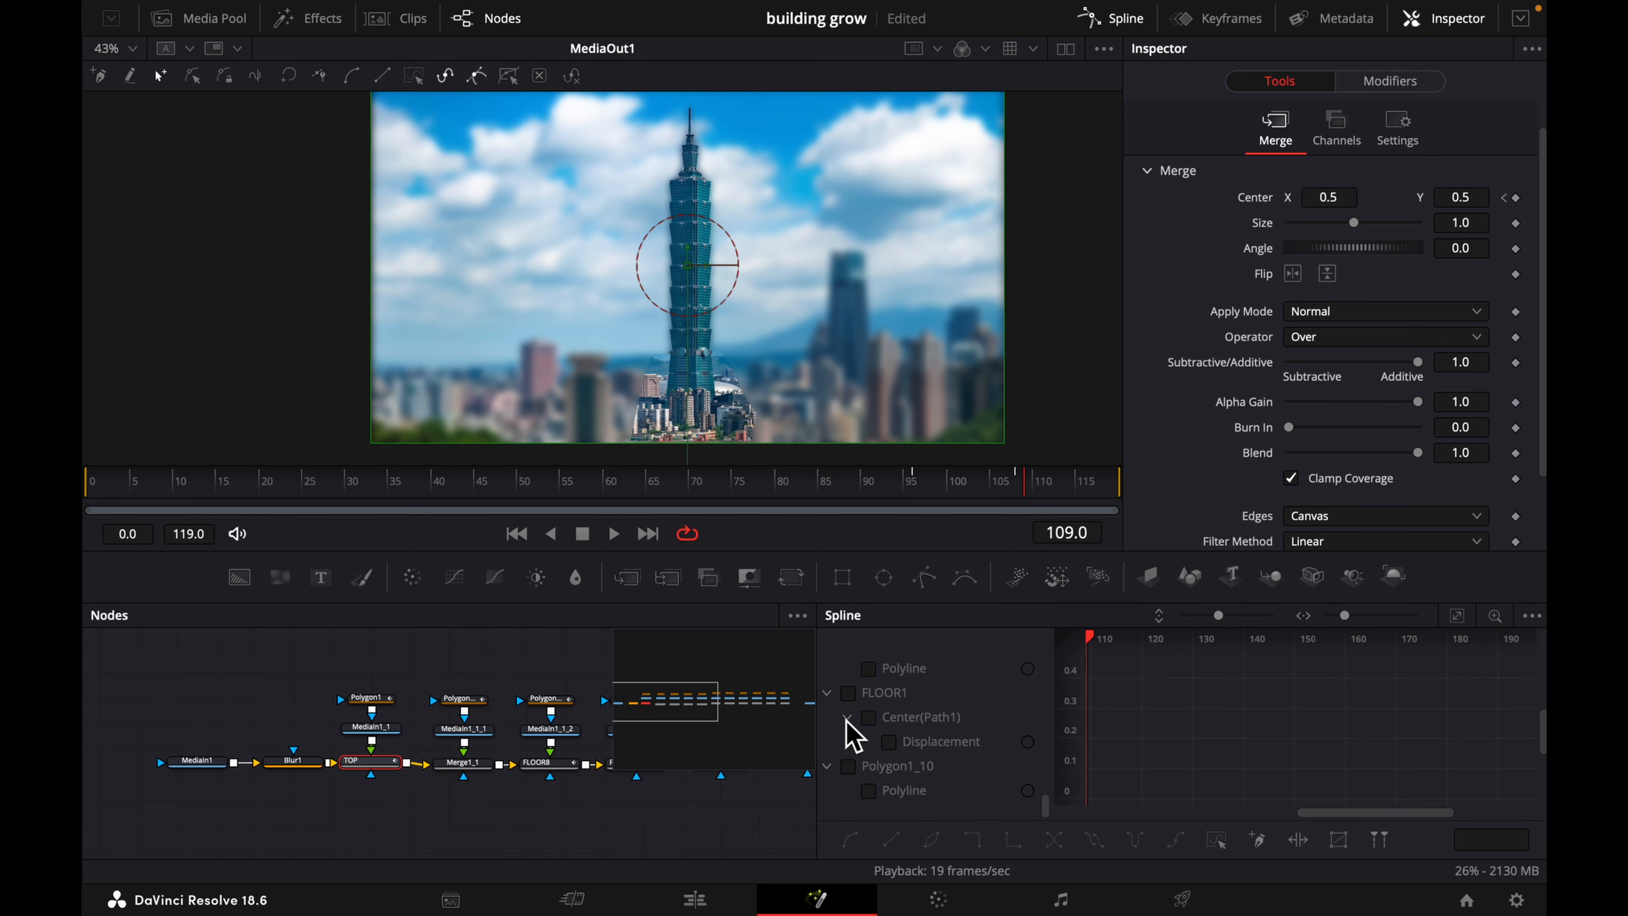
pyautogui.click(869, 717)
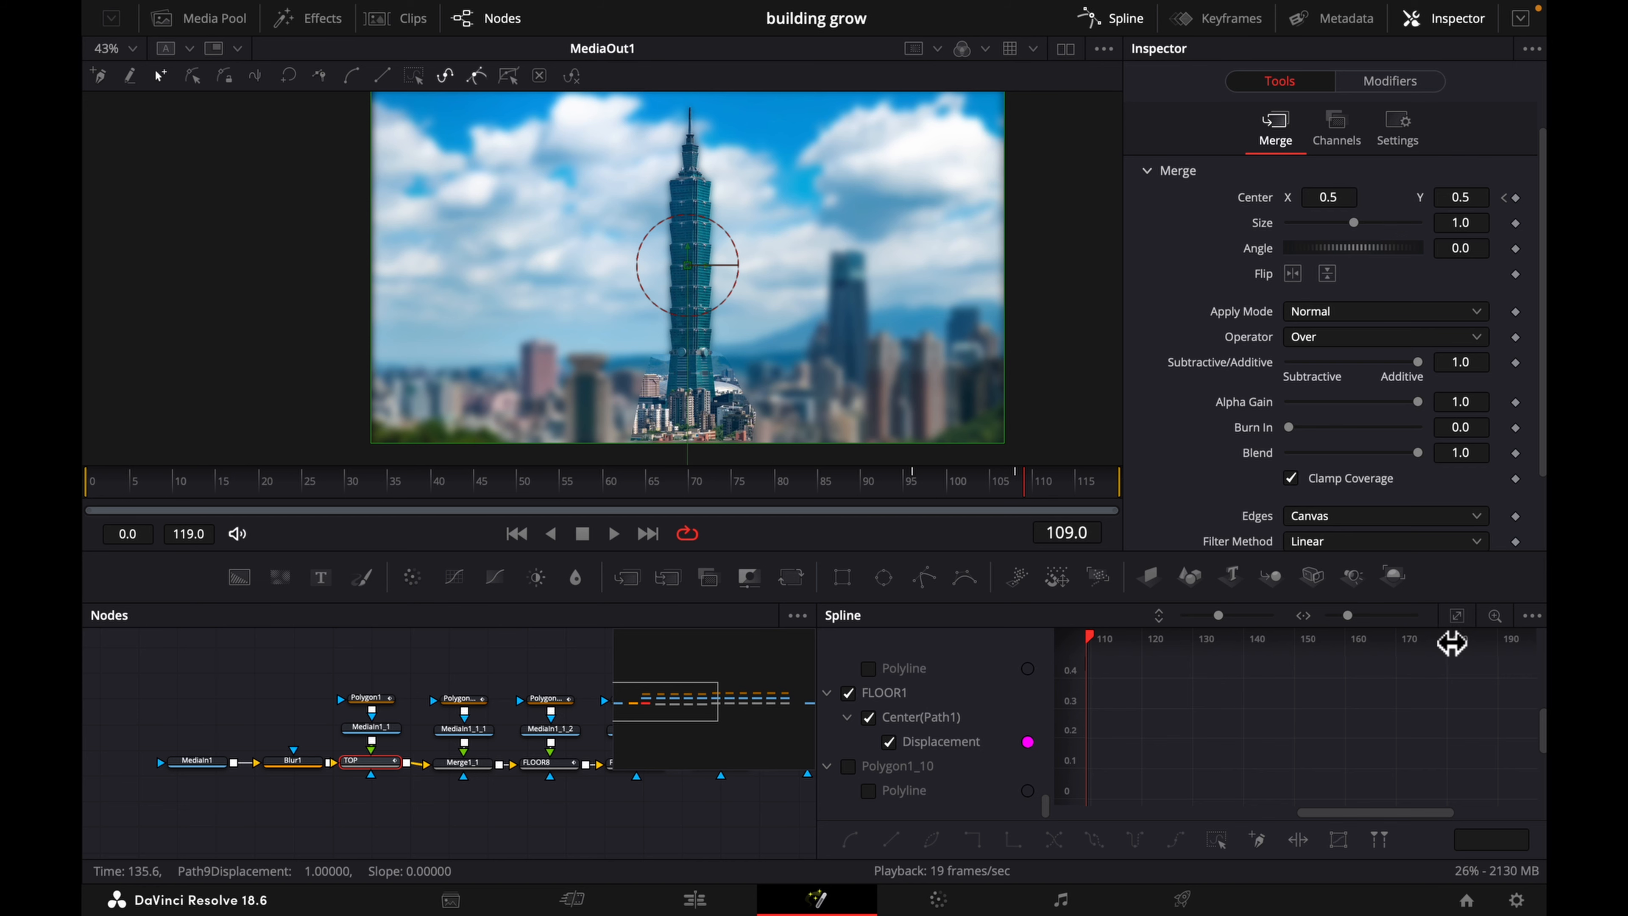
# - Smooth all keyframes of the displayed displacement curves in an enlarged, fitted Spline graph, and close the Spline editor
pyautogui.click(1458, 617)
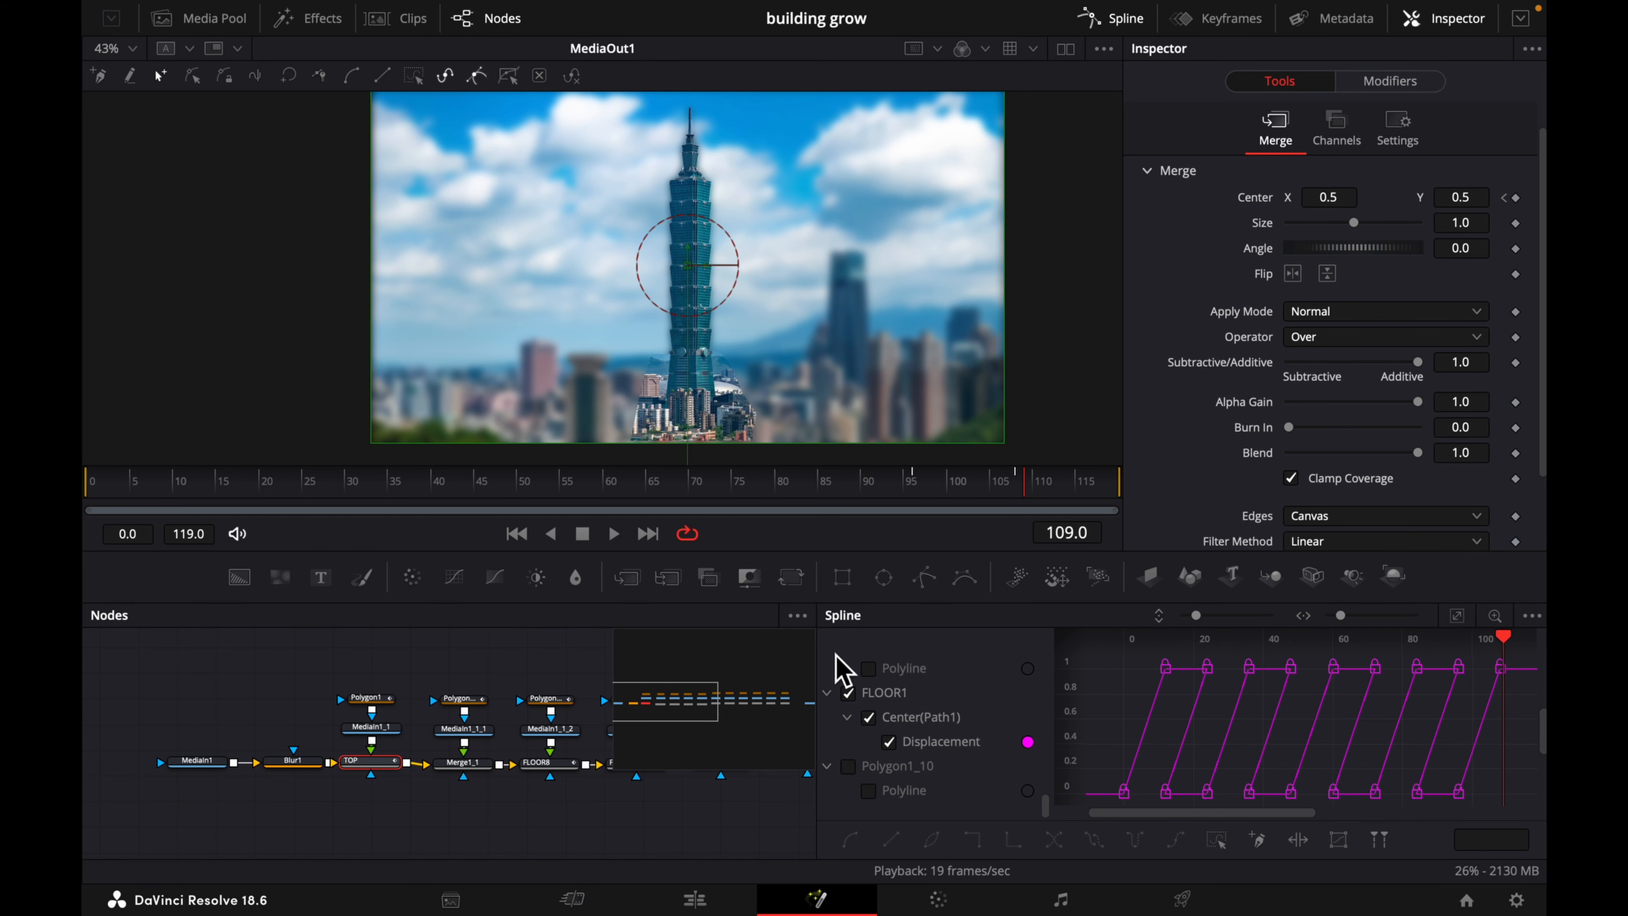
pyautogui.moveTo(817, 667); pyautogui.dragTo(616, 667)
pyautogui.moveTo(977, 603); pyautogui.dragTo(978, 474)
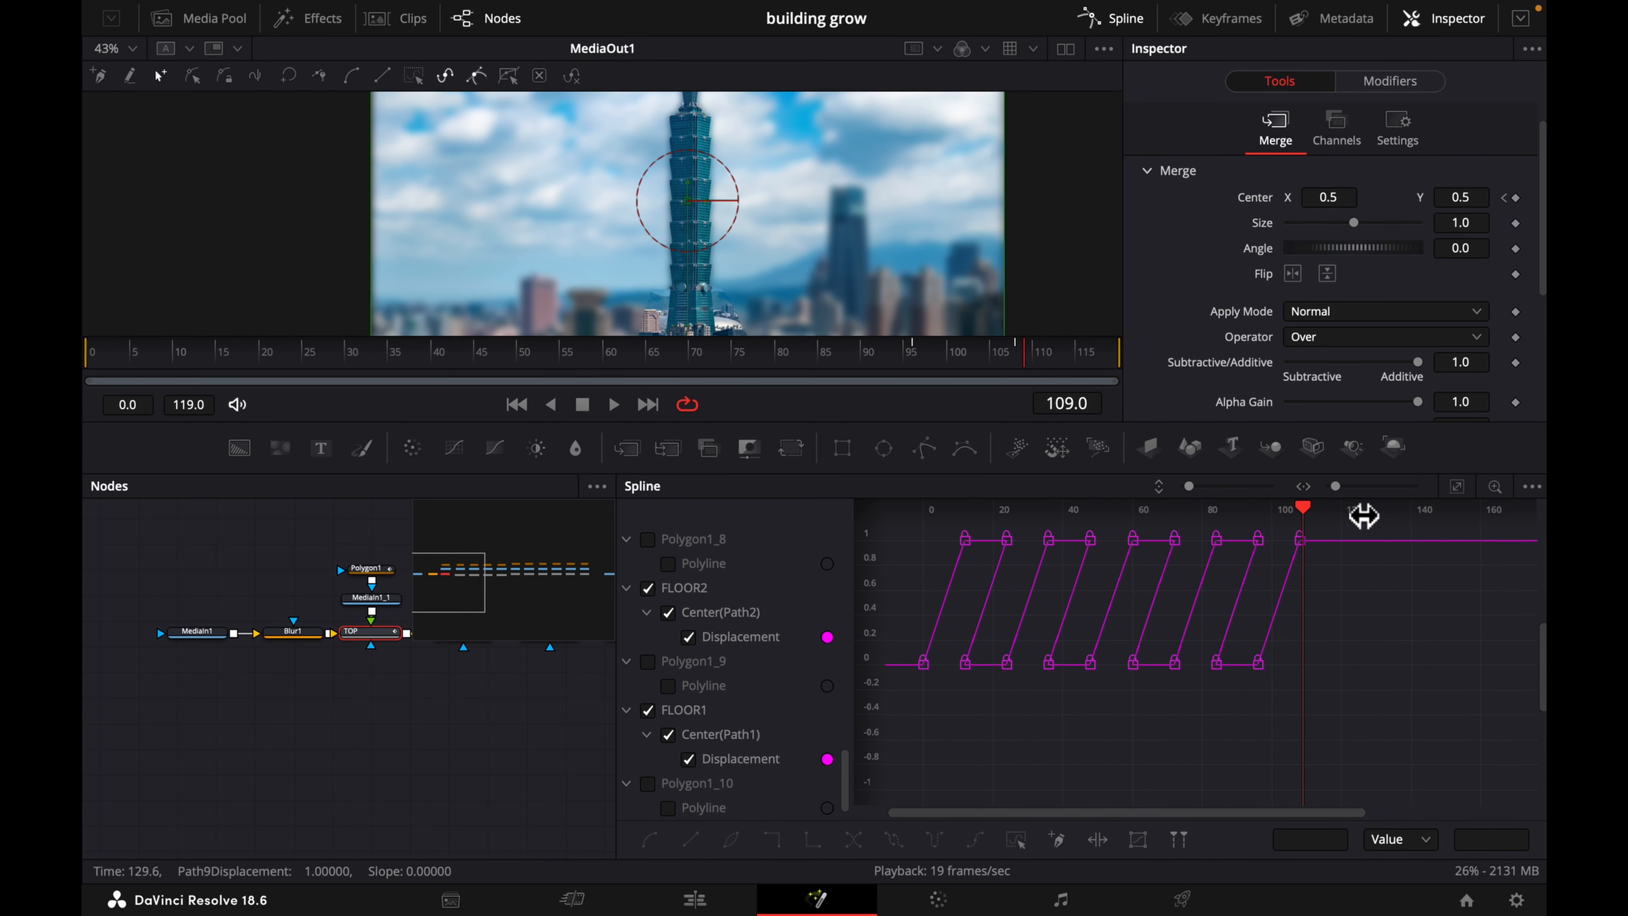
pyautogui.click(1459, 487)
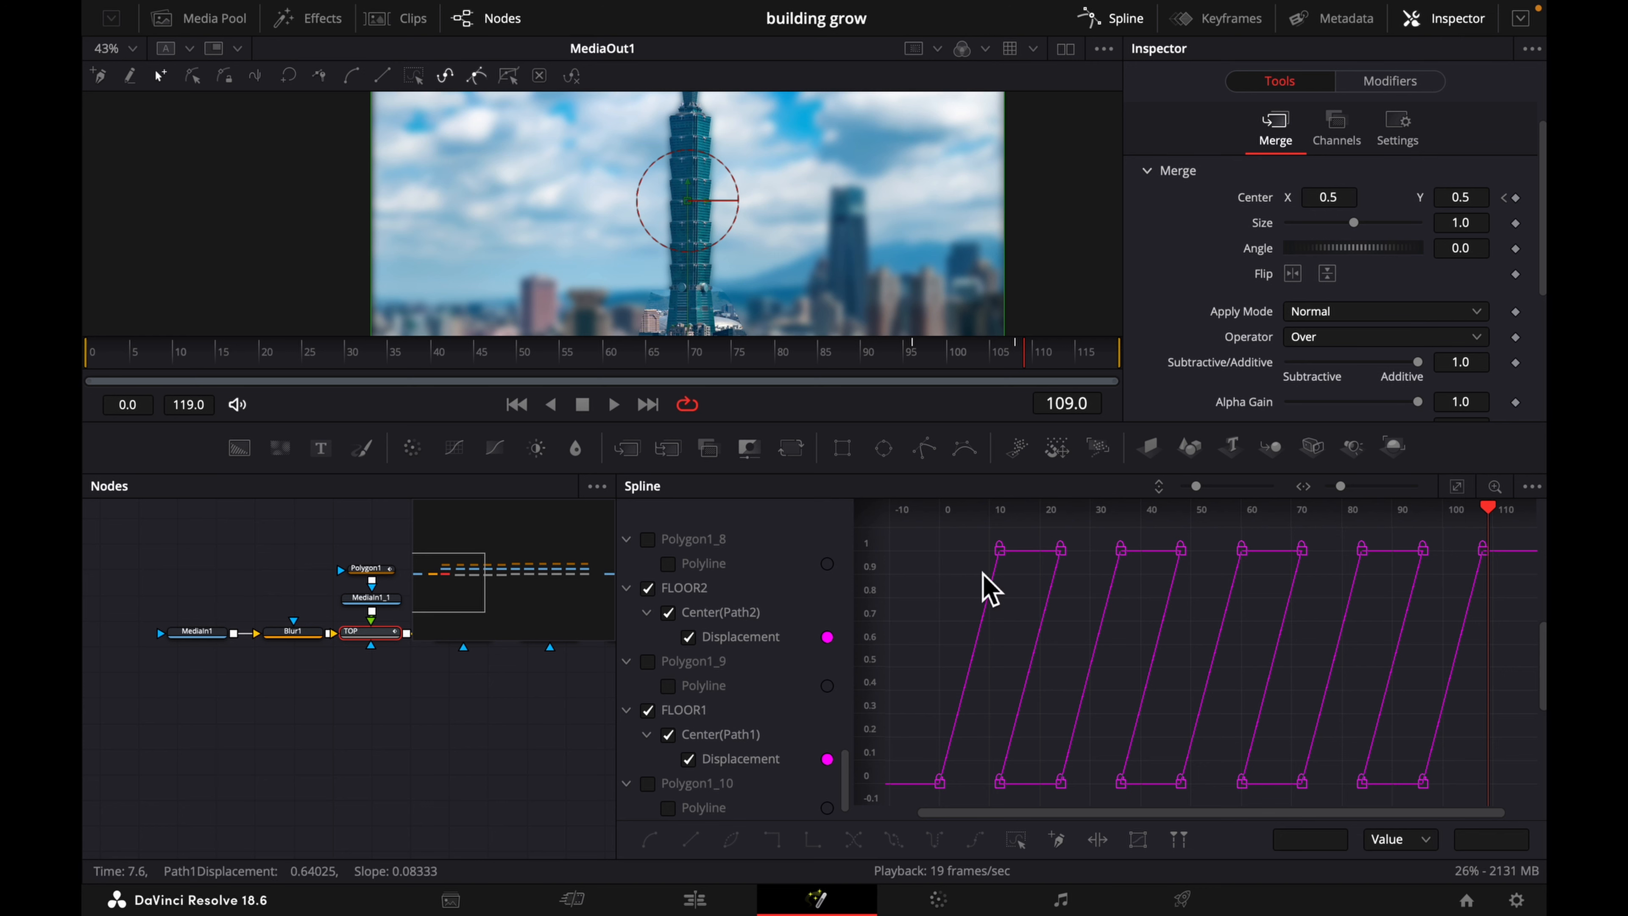
pyautogui.moveTo(895, 532); pyautogui.dragTo(1519, 799)
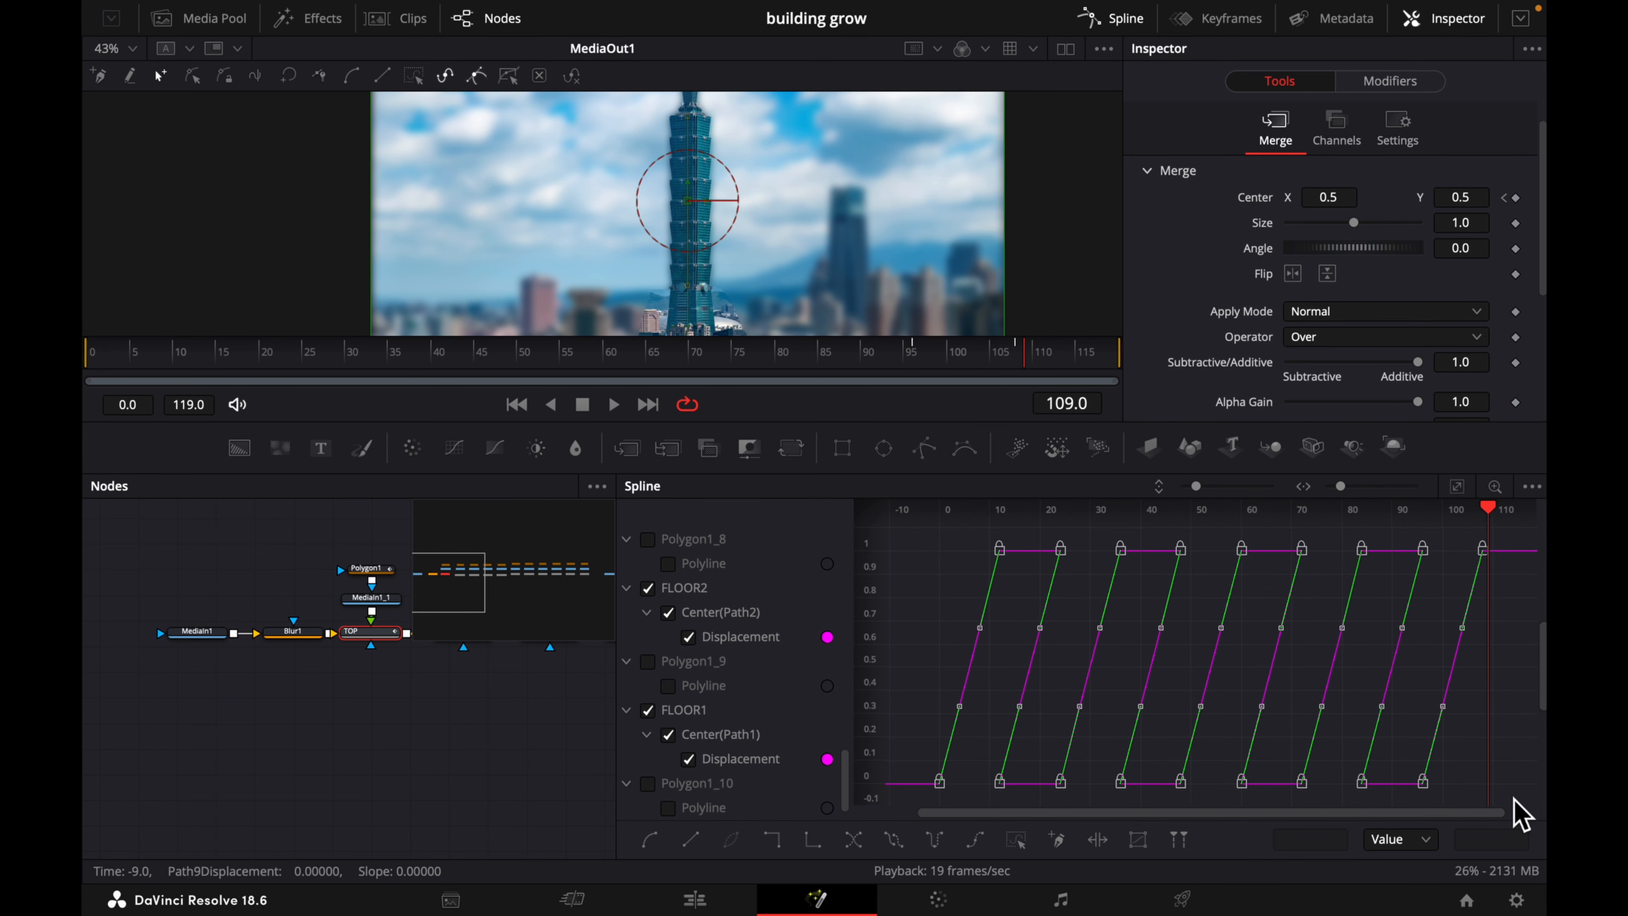
pyautogui.click(654, 838)
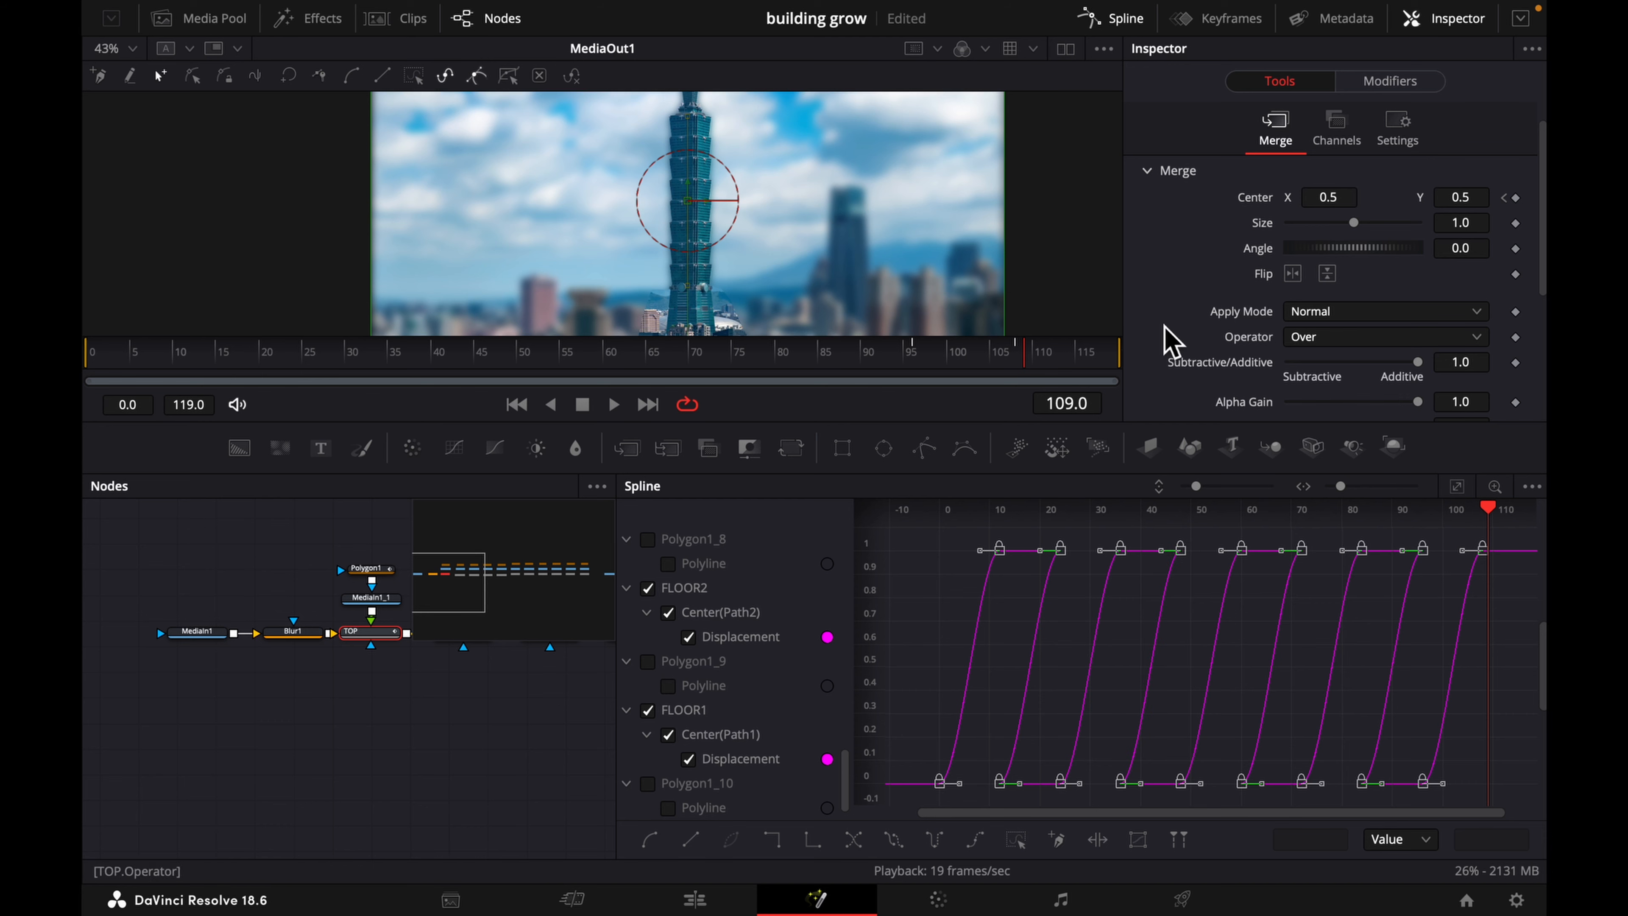
pyautogui.click(1127, 19)
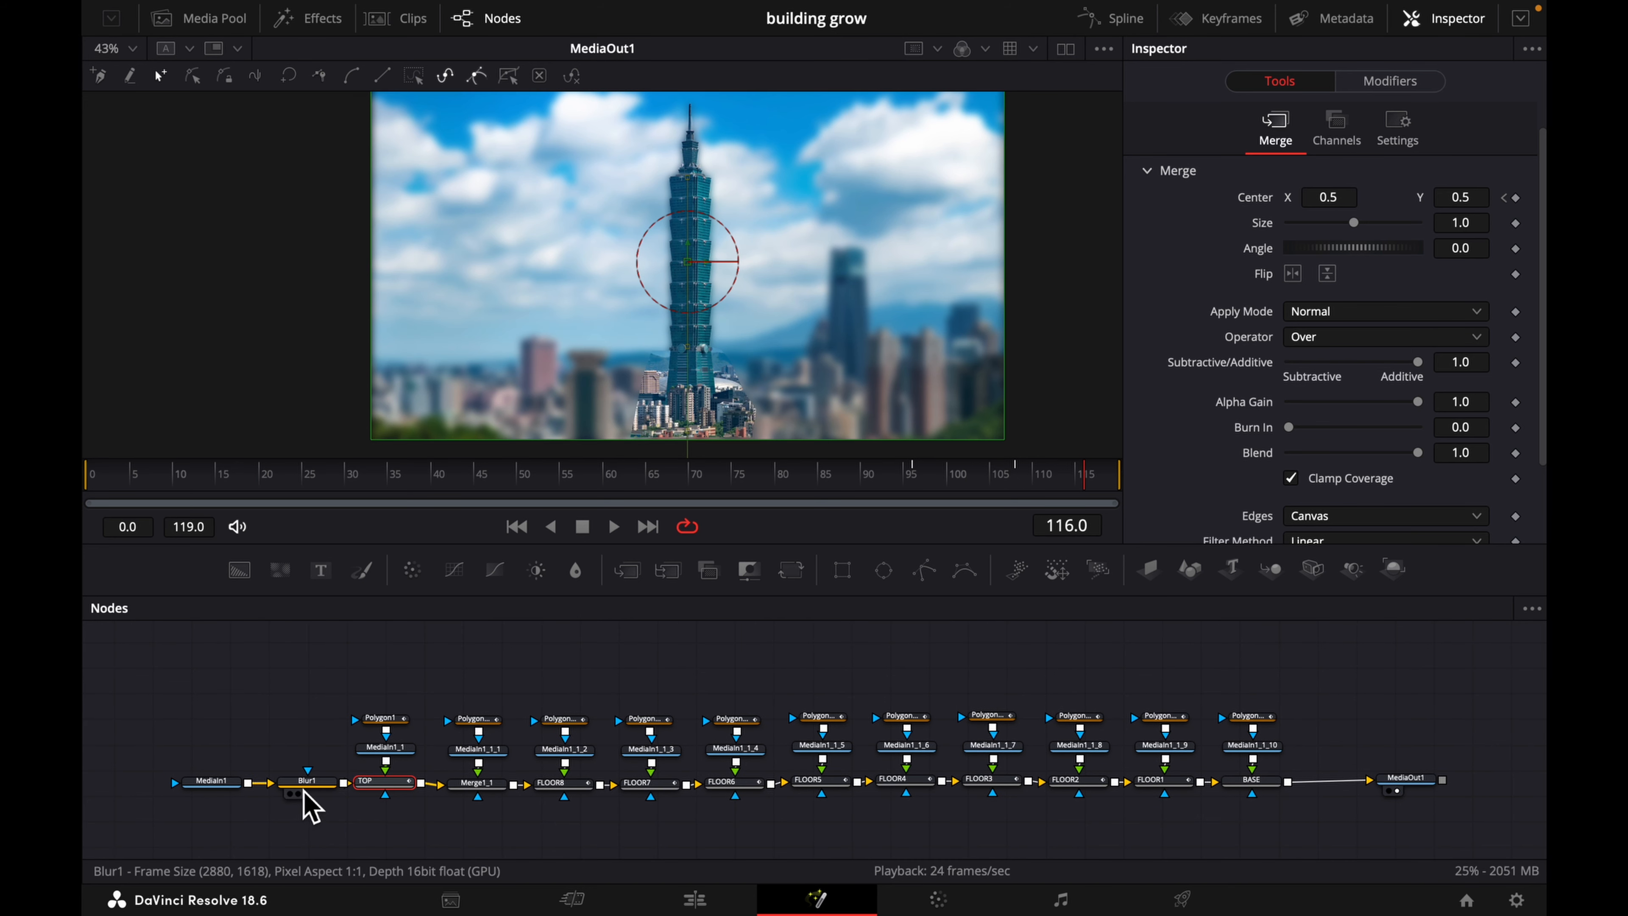
# - Delete the Blur1 node and move MediaIn1 slightly farther from the TOP merge to make room
pyautogui.click(314, 785)
pyautogui.press('Delete')
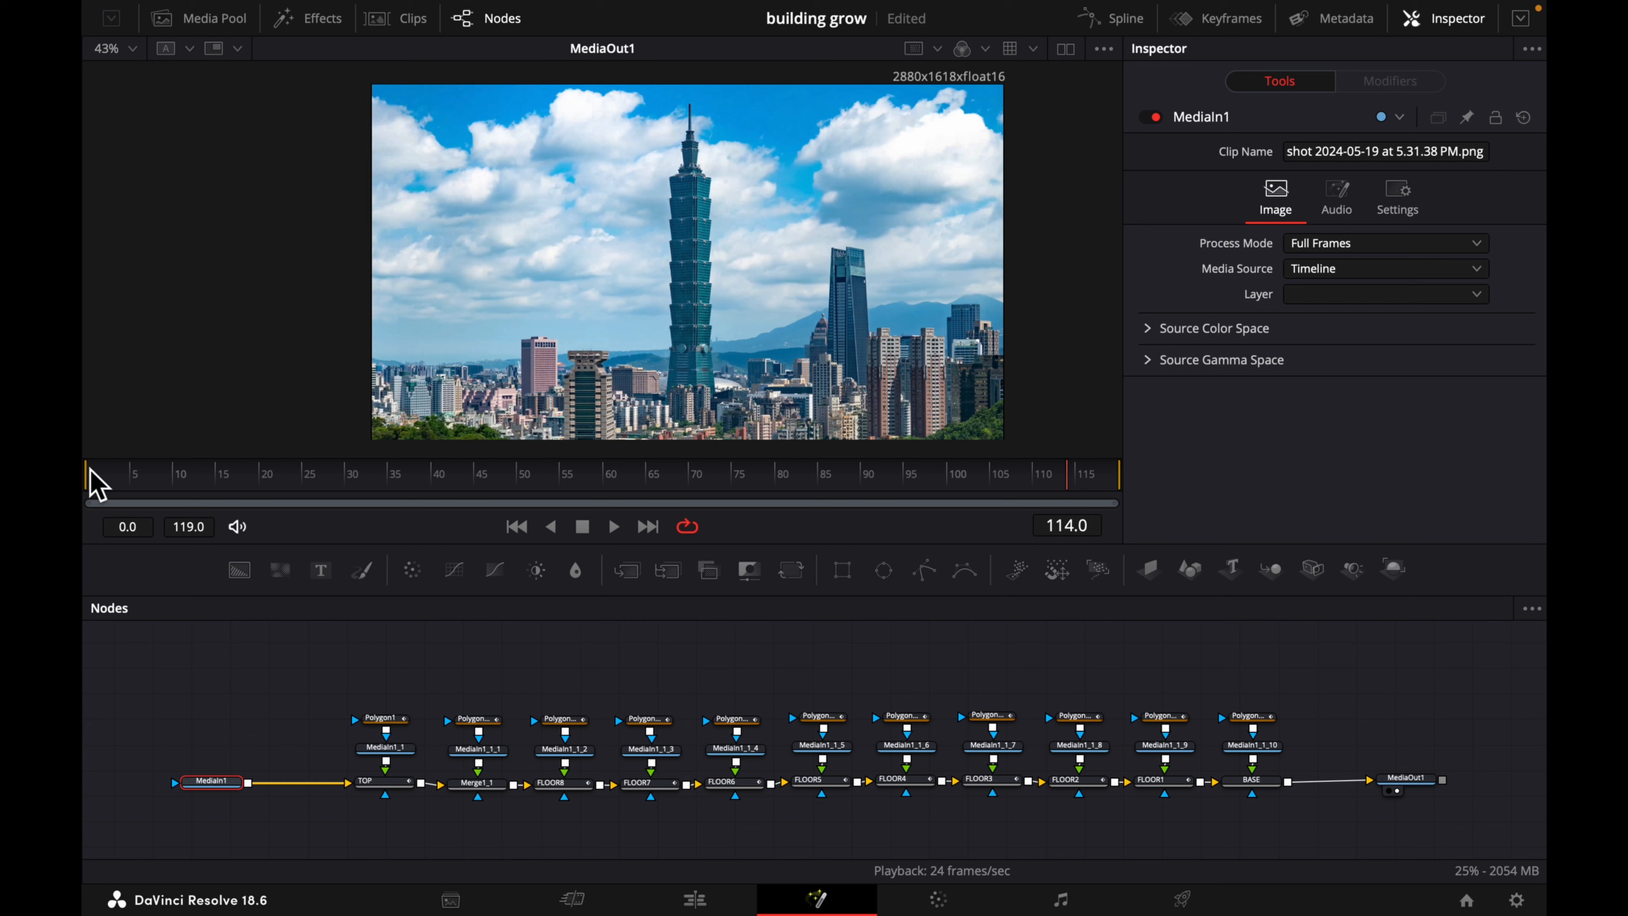
pyautogui.click(208, 783)
pyautogui.moveTo(211, 783); pyautogui.dragTo(191, 789)
# - Add a Paint node directly after MediaIn1
pyautogui.hotkey('shift', 'space')
pyautogui.write('blur')
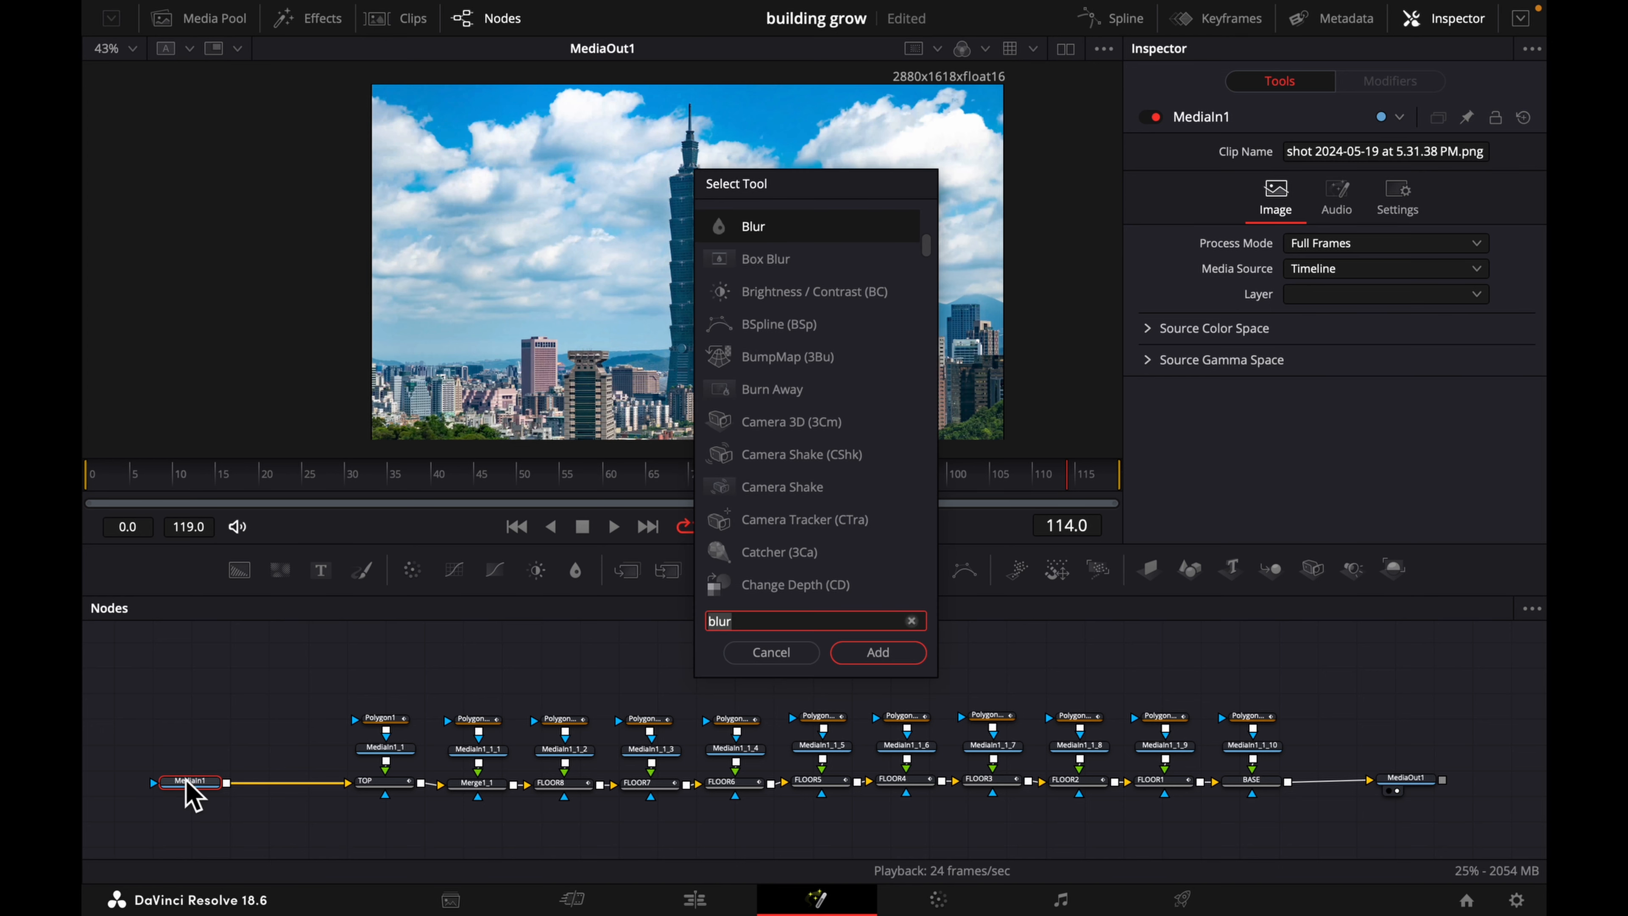
pyautogui.press('BackSpace')
pyautogui.press('BackSpace')
pyautogui.press('BackSpace')
pyautogui.press('BackSpace')
pyautogui.write('PA')
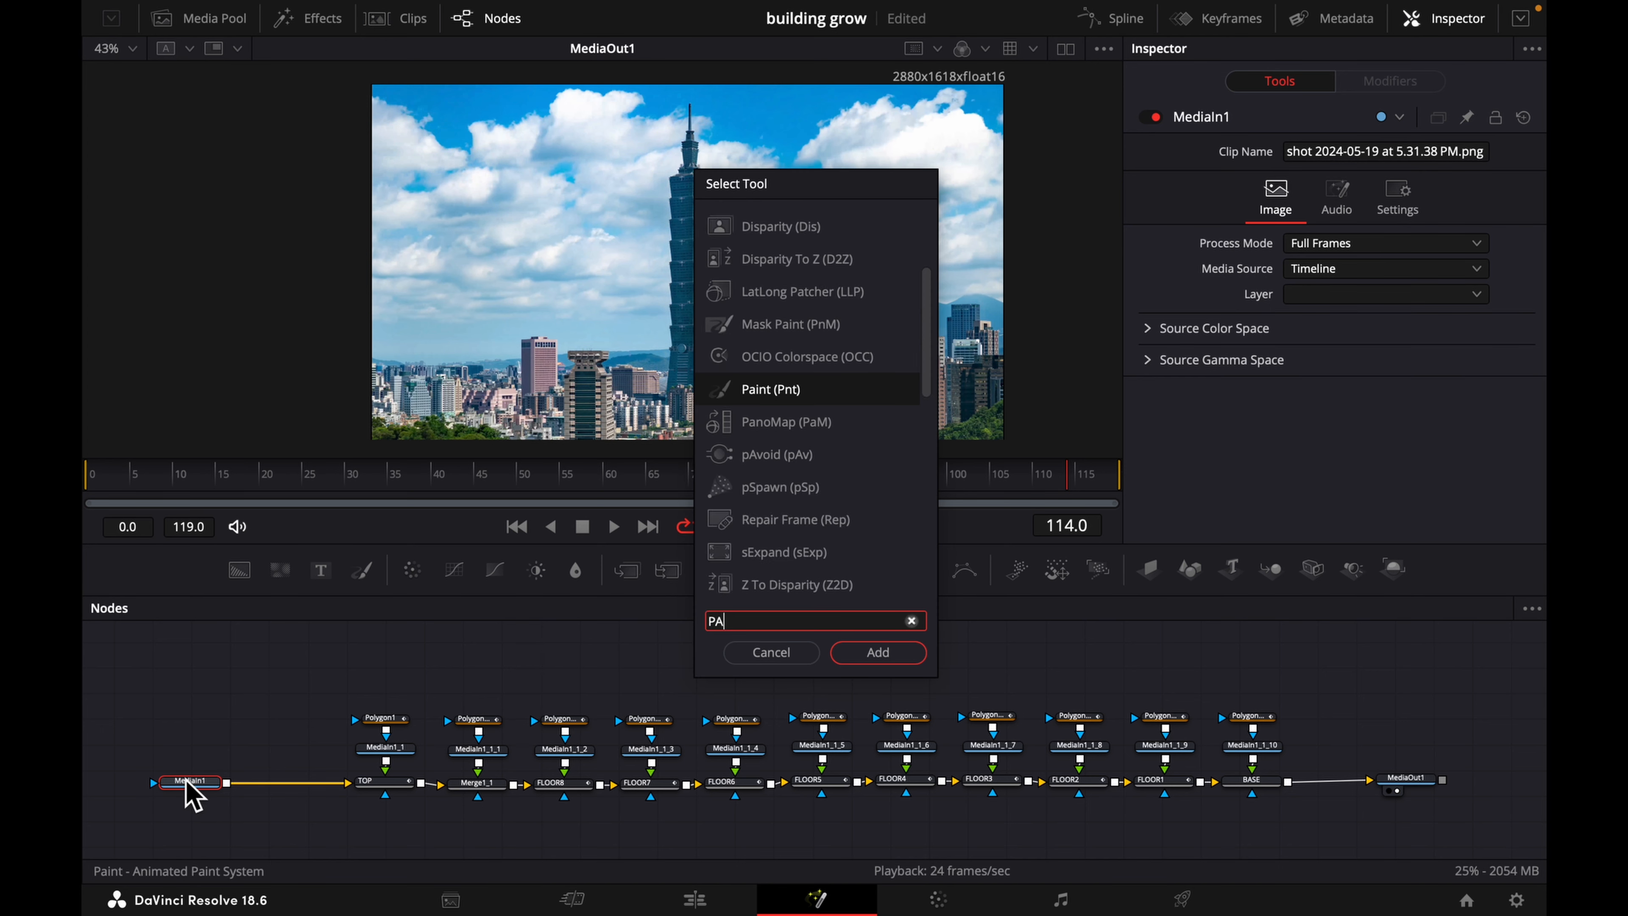
pyautogui.write('INT')
pyautogui.press('Return')
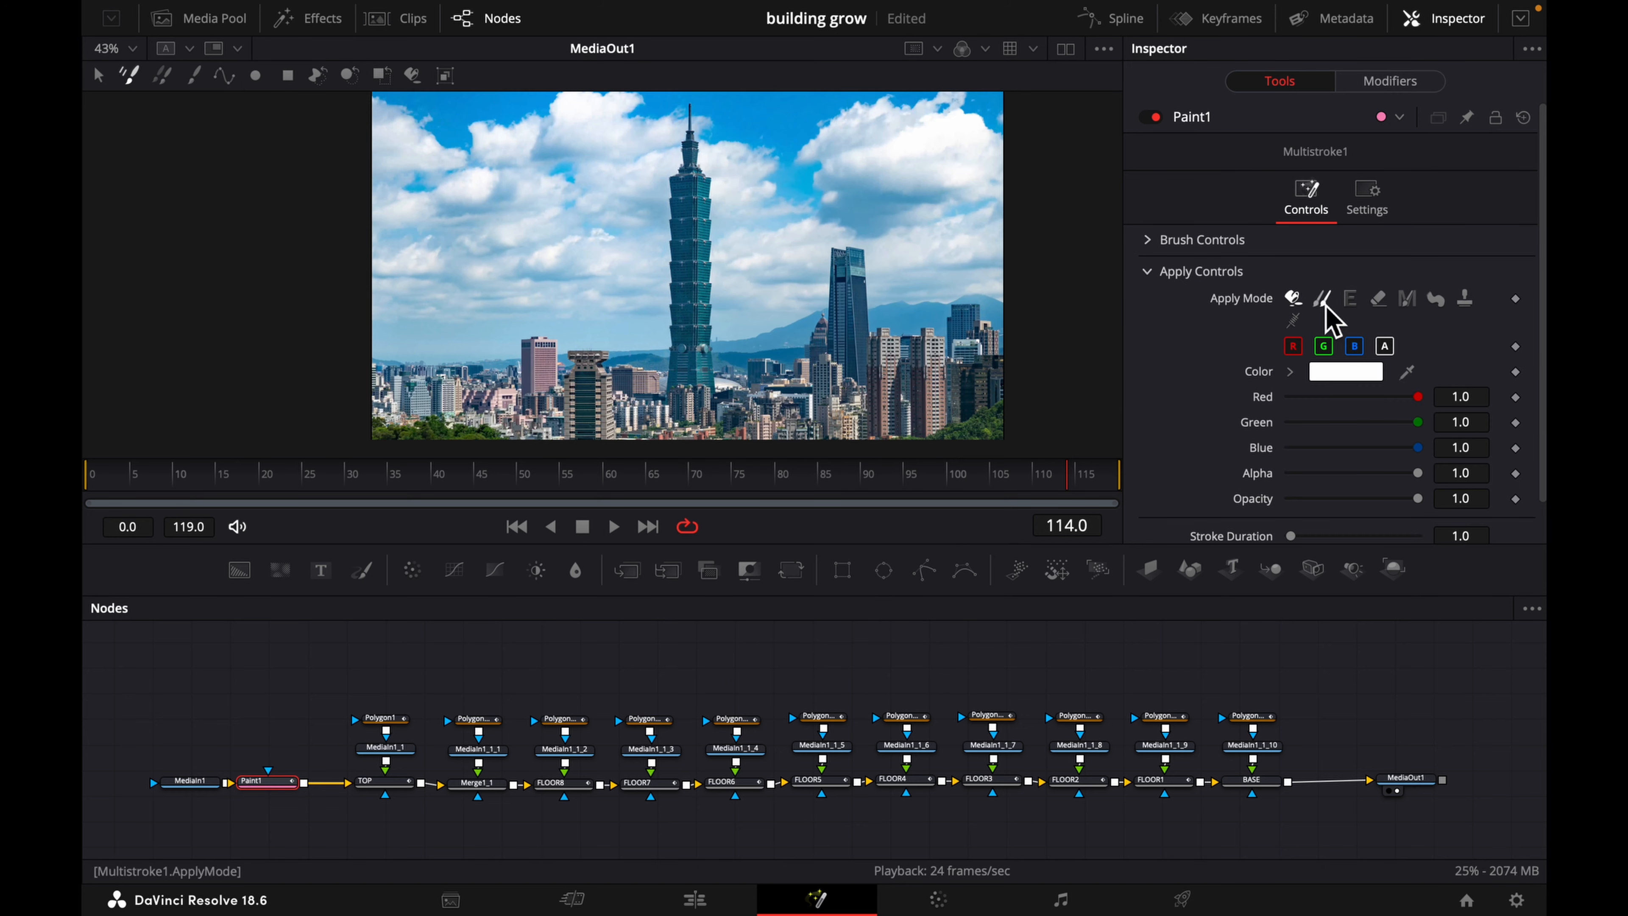
# - Locate the TOP merge's last keyframe at frame 108 and set the Paint1 multistroke's Stroke Duration to 108
pyautogui.scroll(-1, 1319, 410)
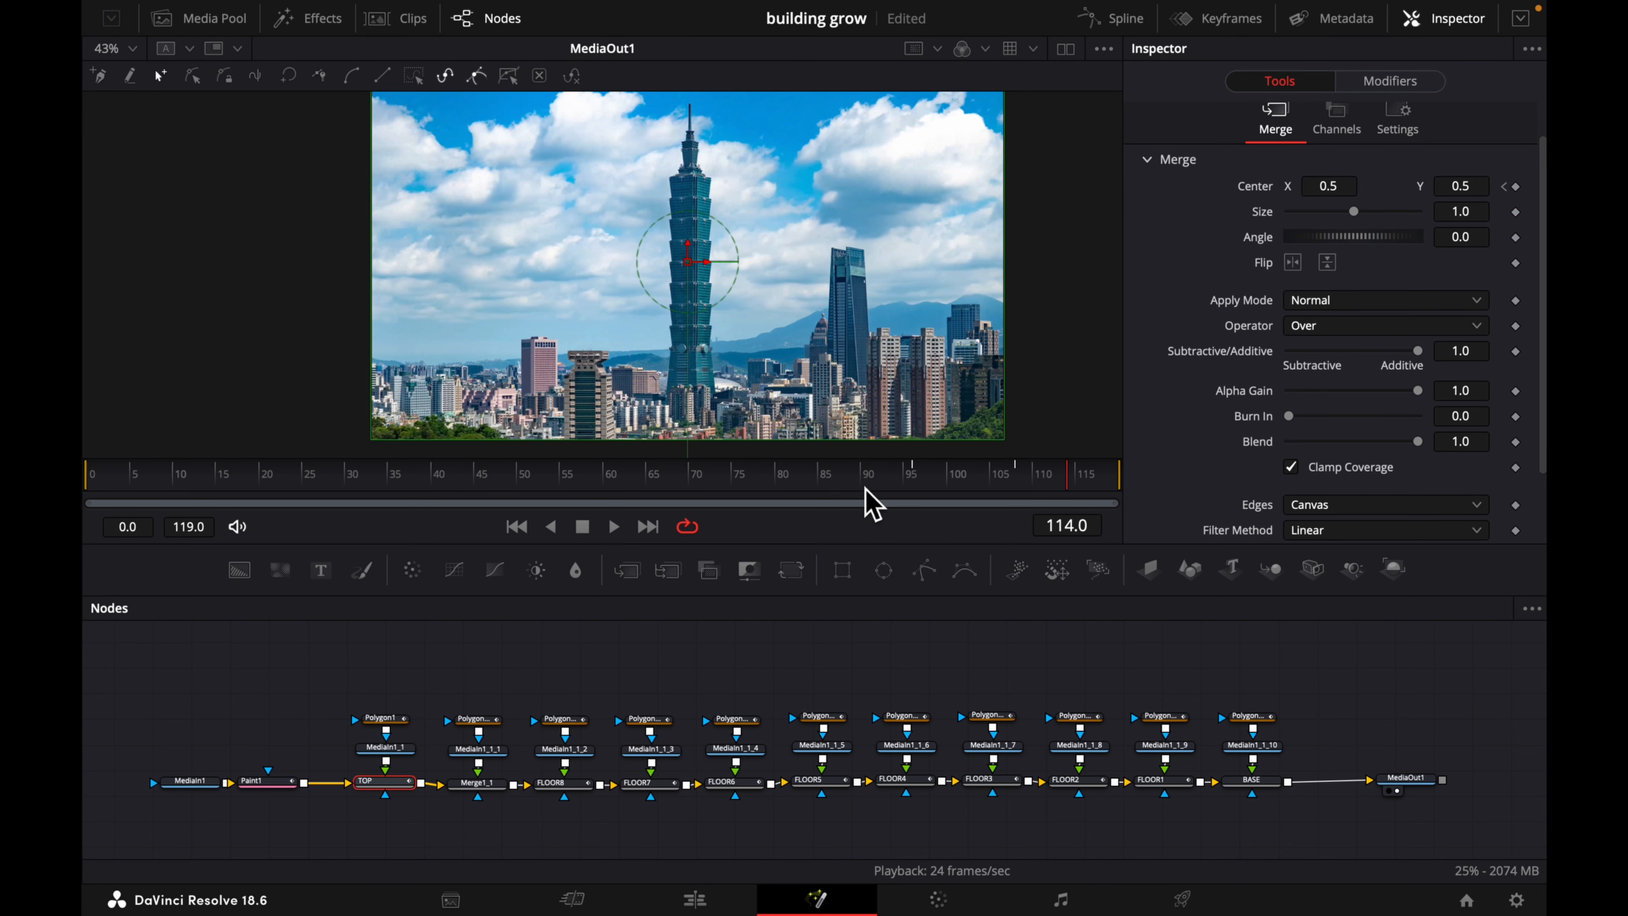
pyautogui.click(865, 489)
pyautogui.press('space')
pyautogui.click(1020, 482)
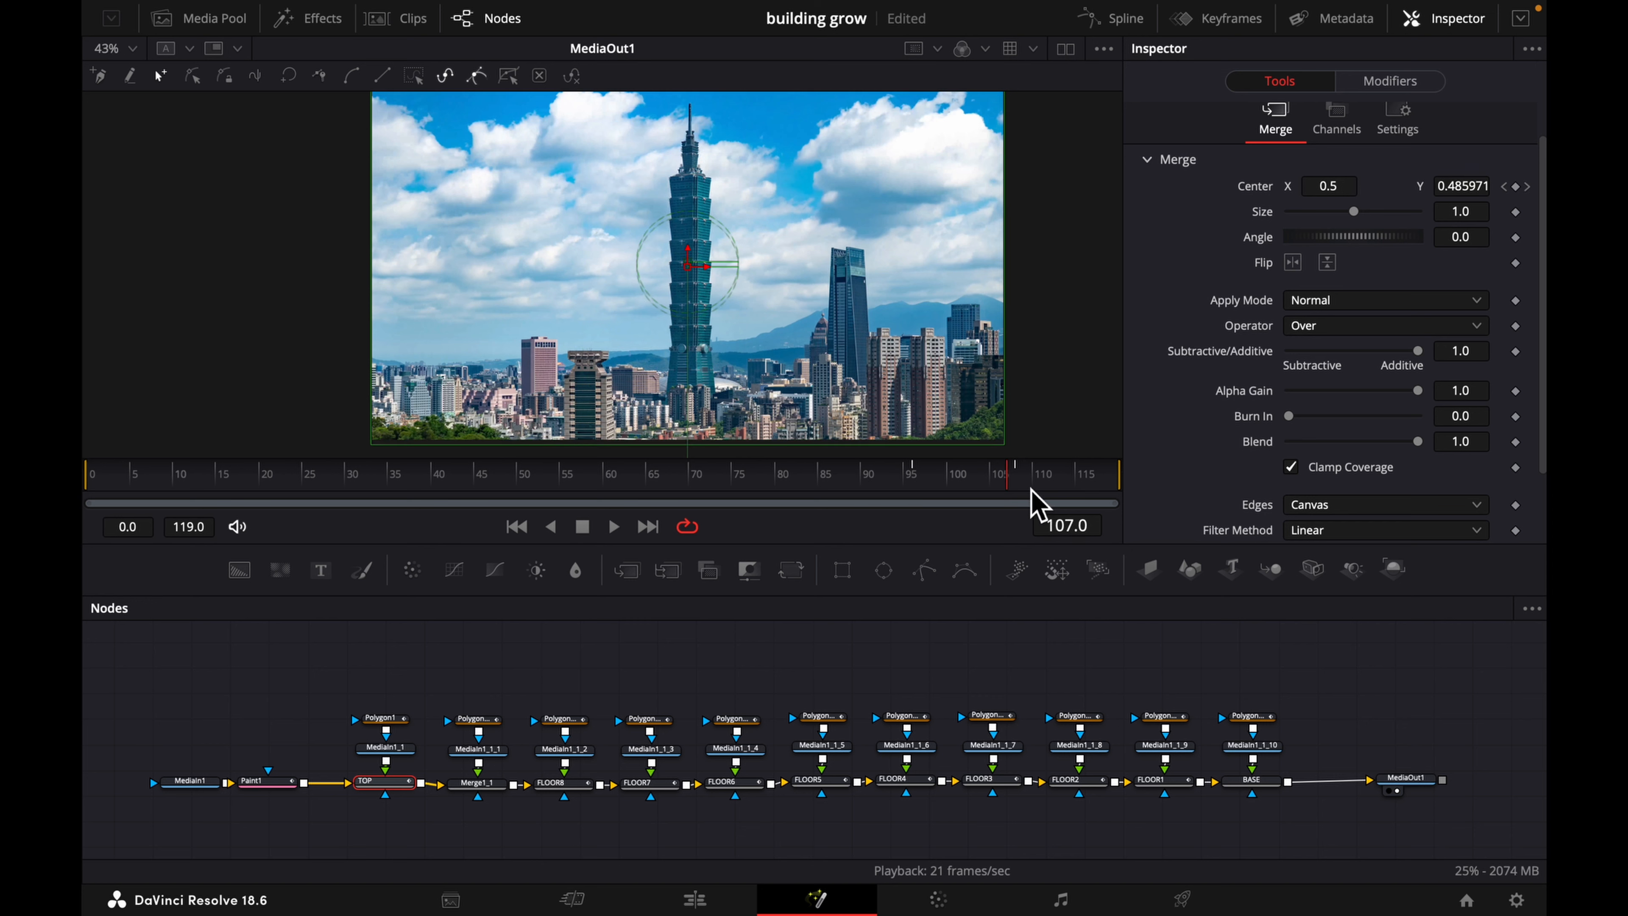
pyautogui.click(1018, 485)
pyautogui.scroll(-2, 1443, 500)
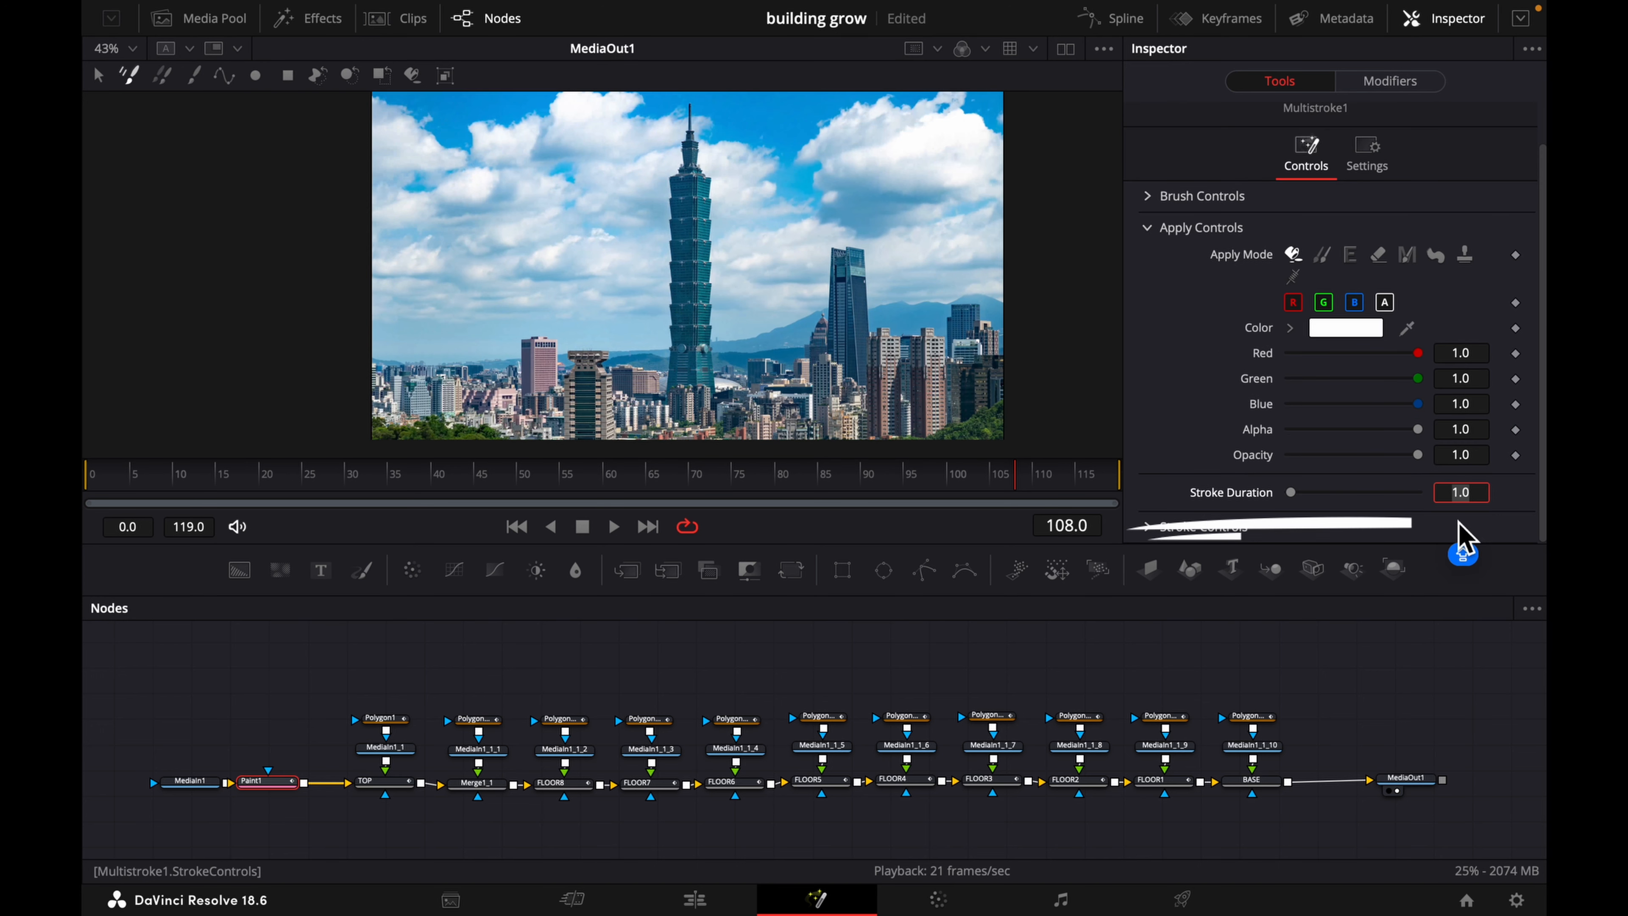
pyautogui.write('108')
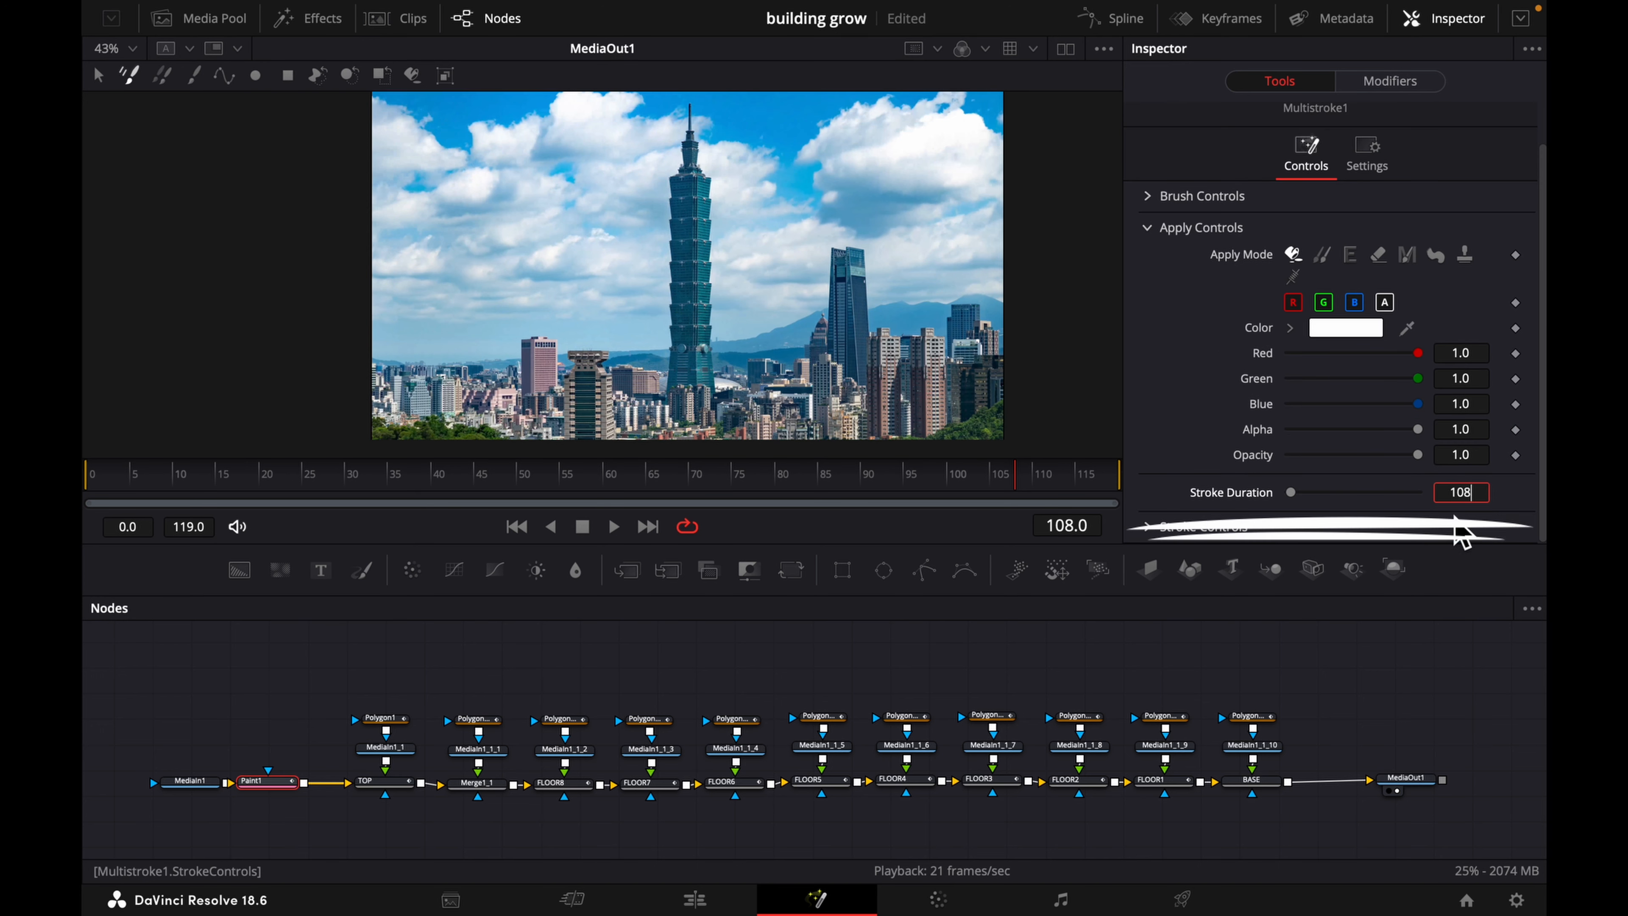
pyautogui.press('Return')
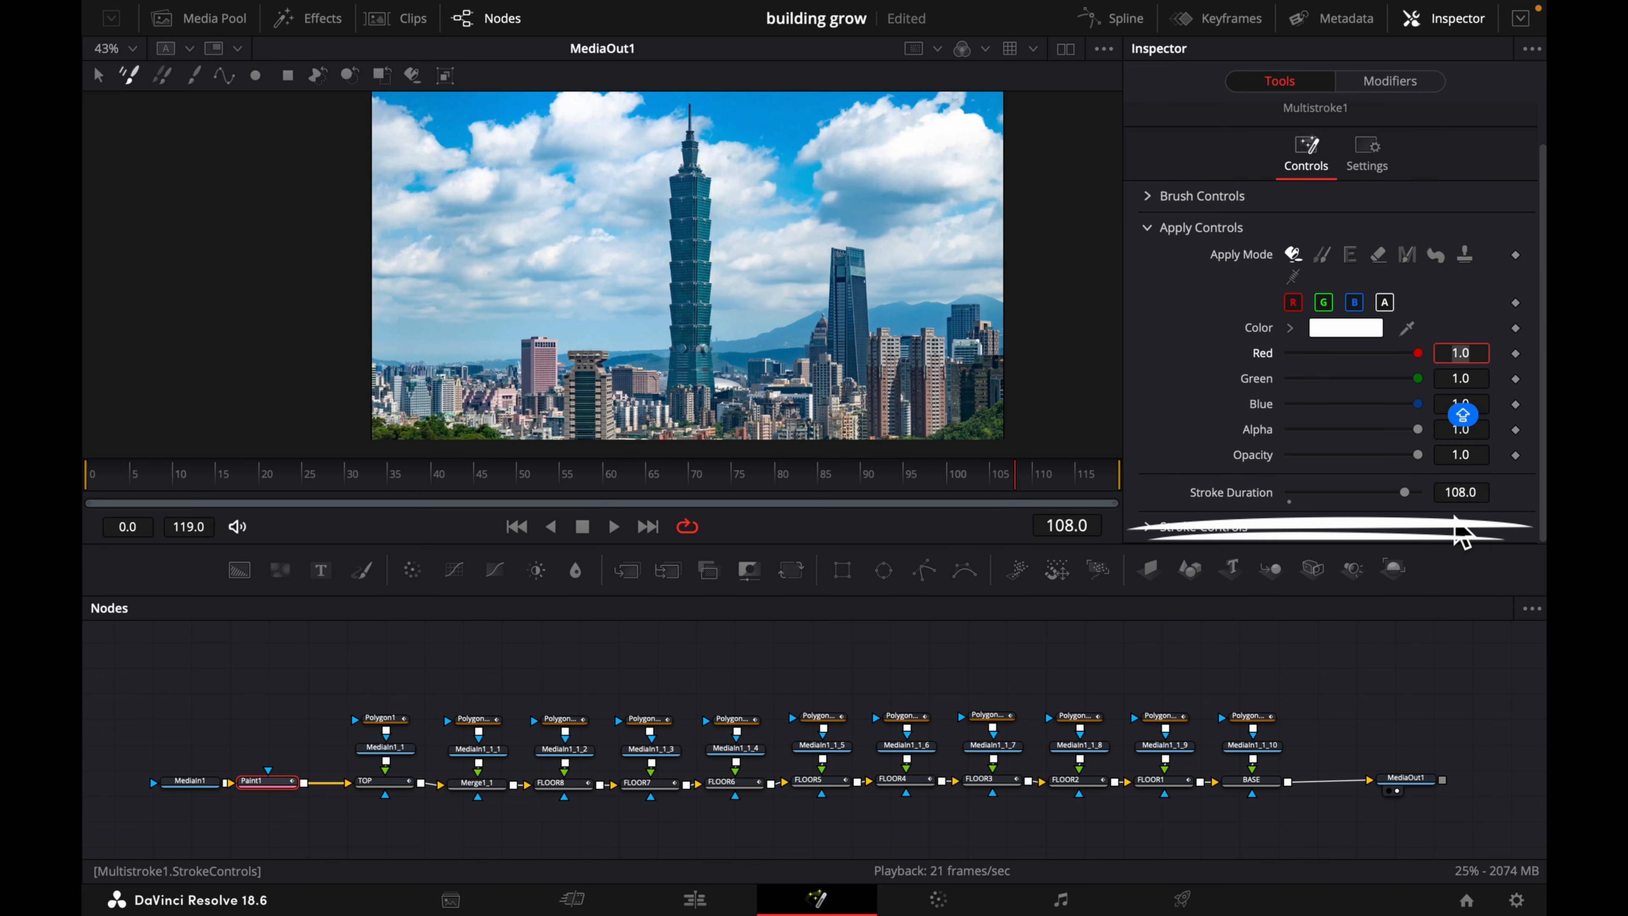
# - At frame 0, set the Paint1 multistroke to Clone apply mode with a brush size of 0.1
pyautogui.click(213, 476)
pyautogui.moveTo(221, 488); pyautogui.dragTo(87, 498)
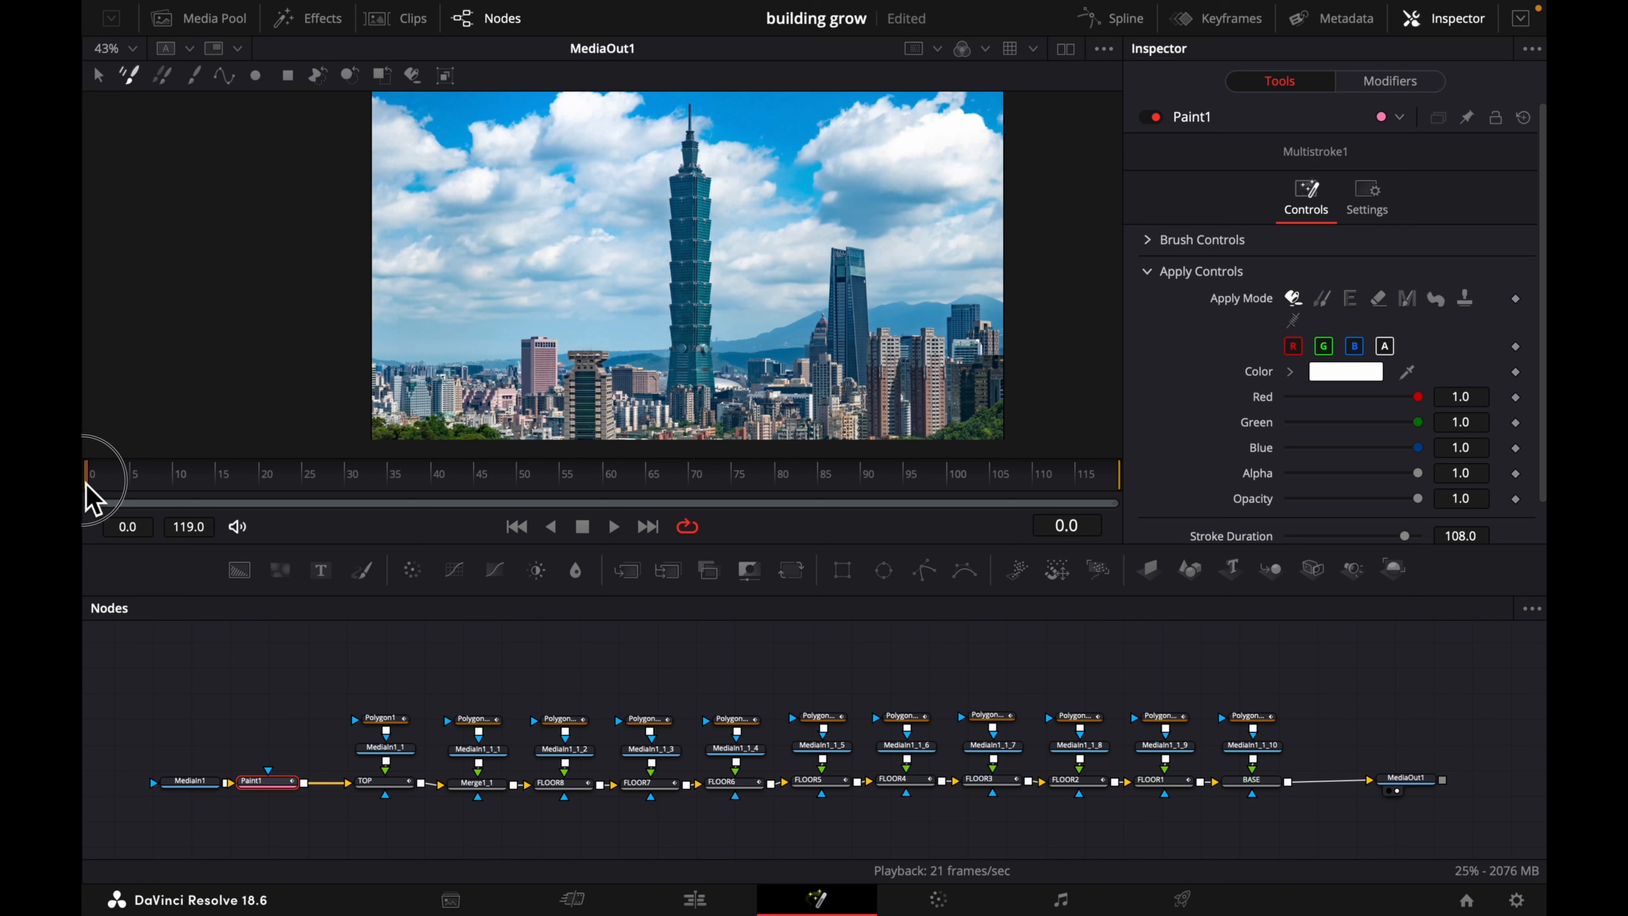
pyautogui.click(1322, 301)
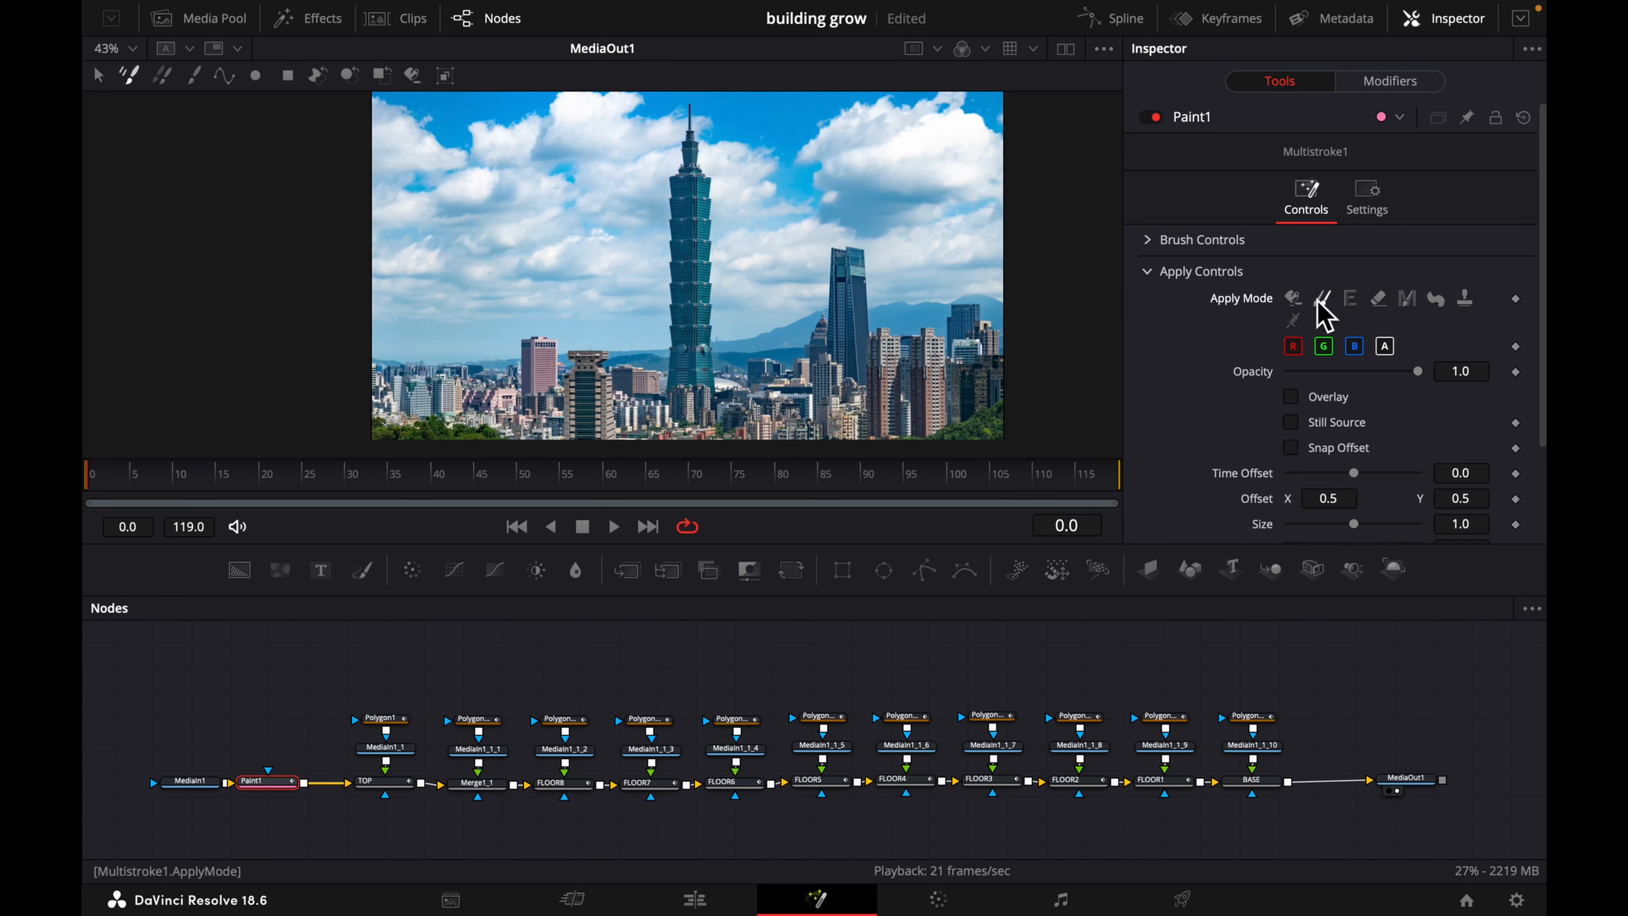
pyautogui.click(1159, 241)
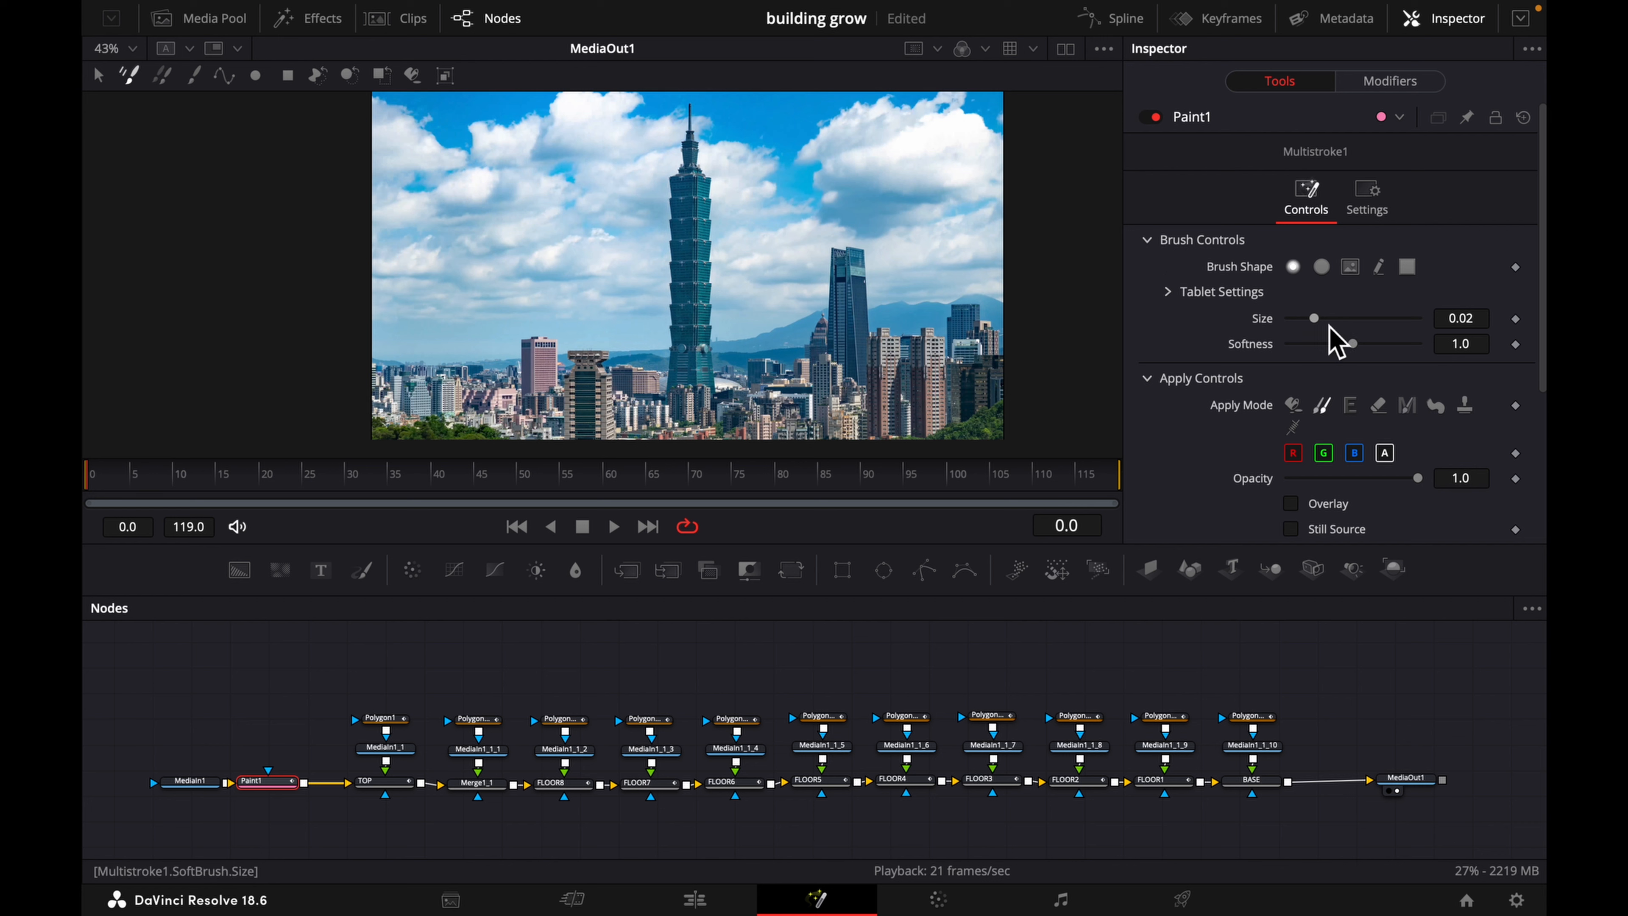
pyautogui.click(1427, 320)
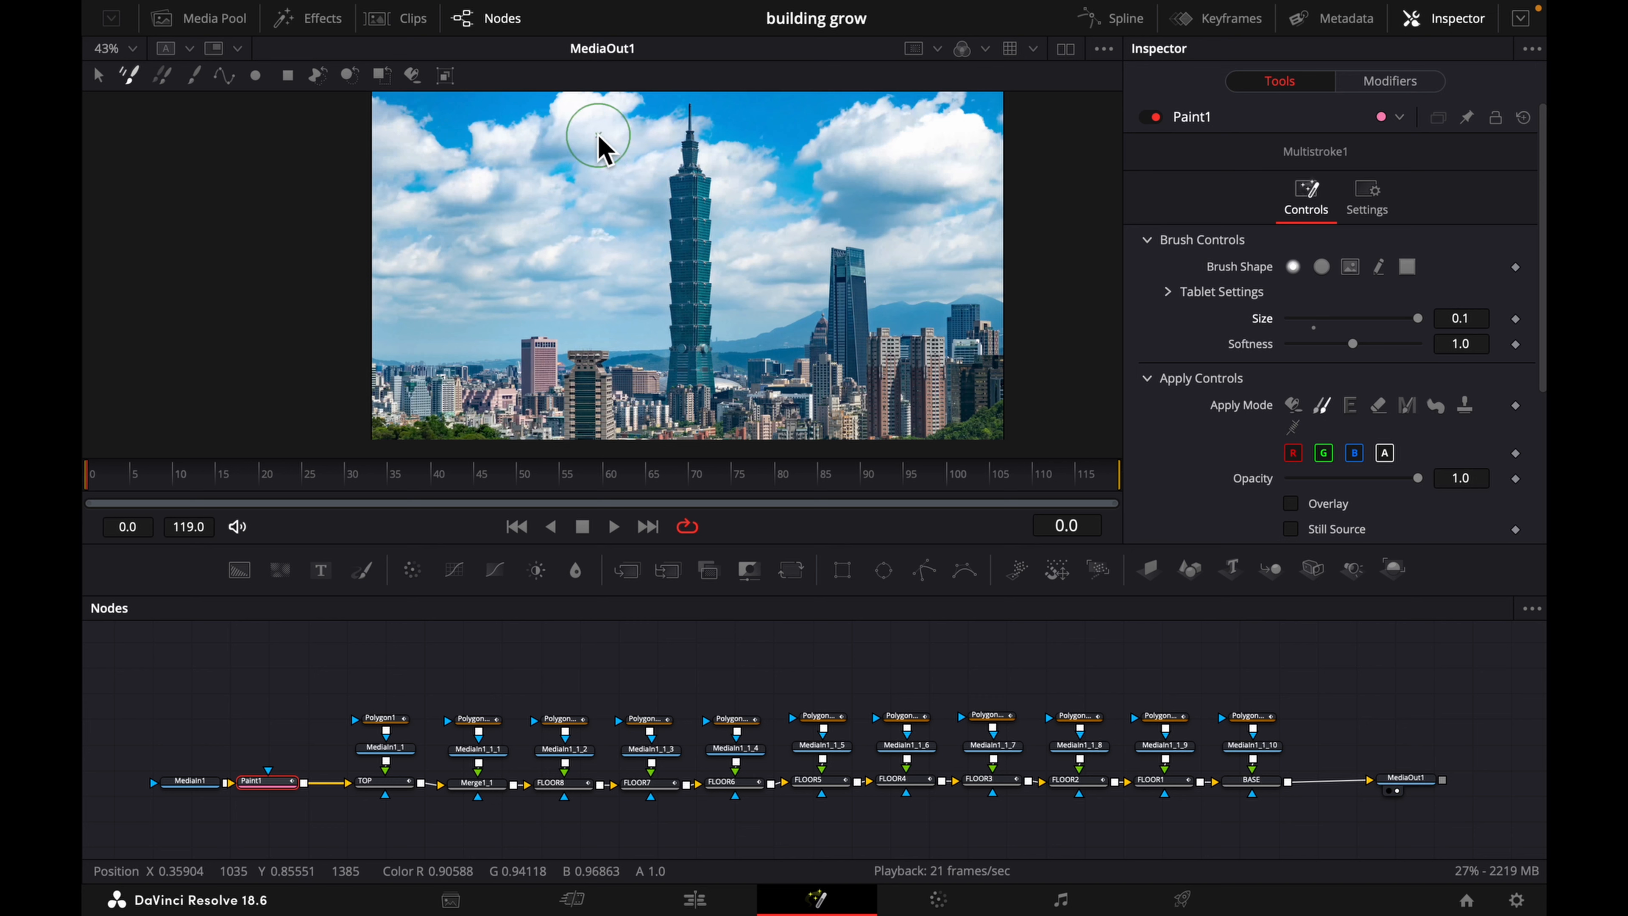
# - Clone sky from beside the tower over it, from the spire down to the skyline, to remove it from the background
pyautogui.keyDown('alt'); pyautogui.click(598, 135); pyautogui.keyUp('alt')
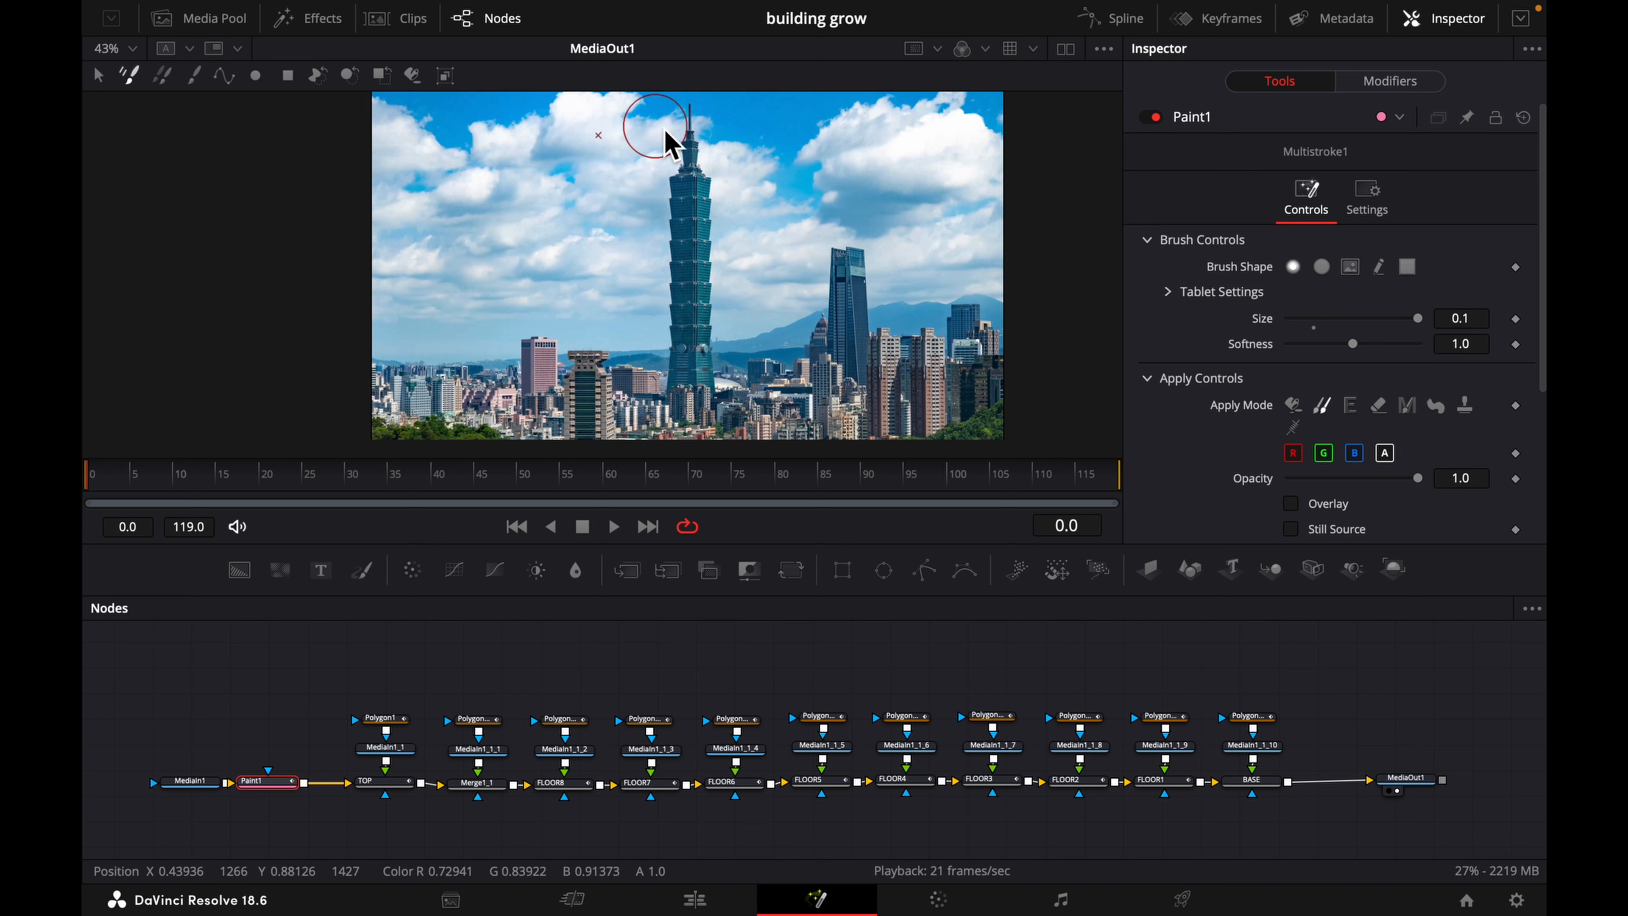
pyautogui.moveTo(695, 110)
pyautogui.mouseDown()
pyautogui.moveTo(706, 186)
pyautogui.moveTo(678, 228)
pyautogui.moveTo(676, 284)
pyautogui.moveTo(680, 313)
pyautogui.moveTo(707, 310)
pyautogui.moveTo(606, 268)
pyautogui.moveTo(670, 326)
pyautogui.moveTo(704, 338)
pyautogui.mouseUp()
pyautogui.keyDown('alt'); pyautogui.click(603, 267); pyautogui.keyUp('alt')
pyautogui.scroll(4, 711, 353)
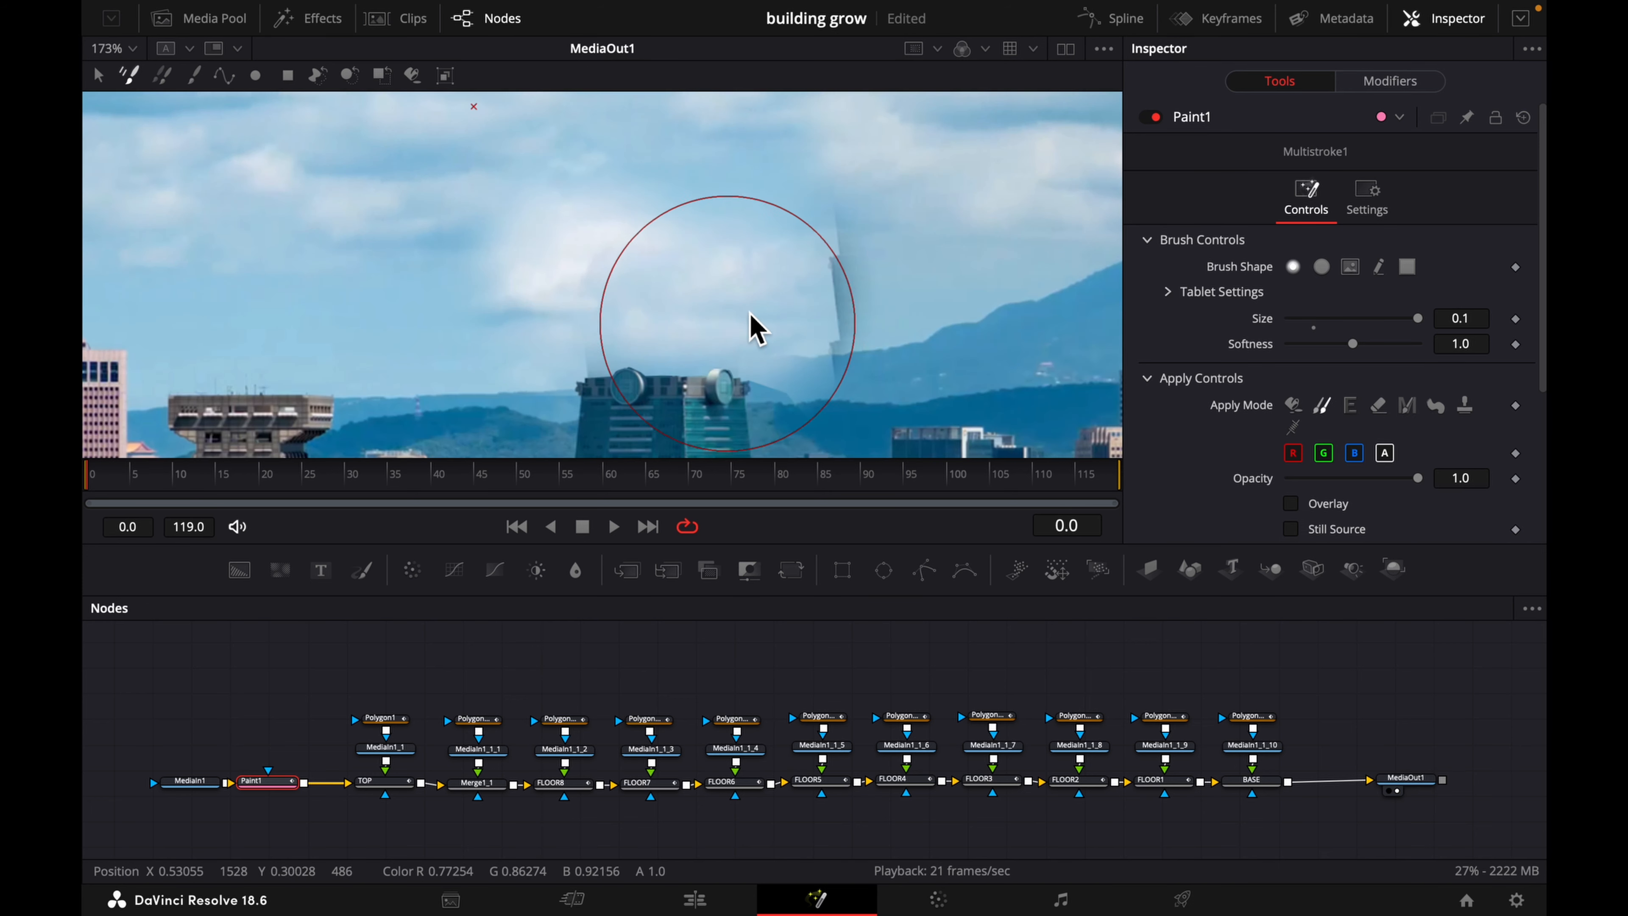
pyautogui.scroll(-4, 769, 334)
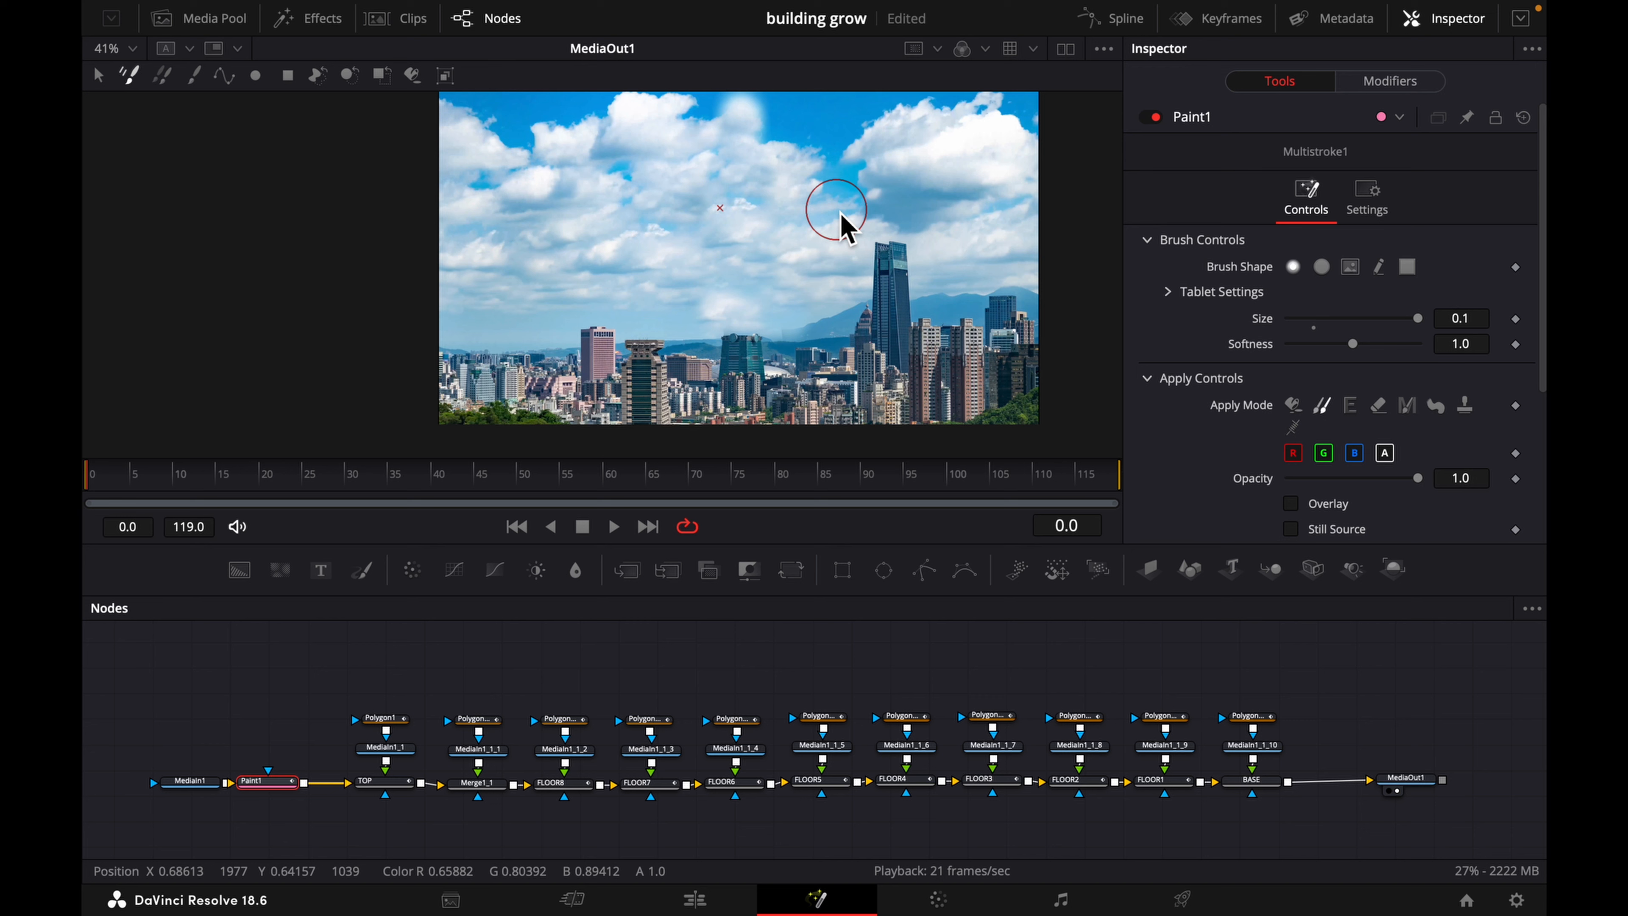
# - Move MediaOut1 farther from the BASE merge and add an Optical Flow node after BASE
pyautogui.click(1256, 779)
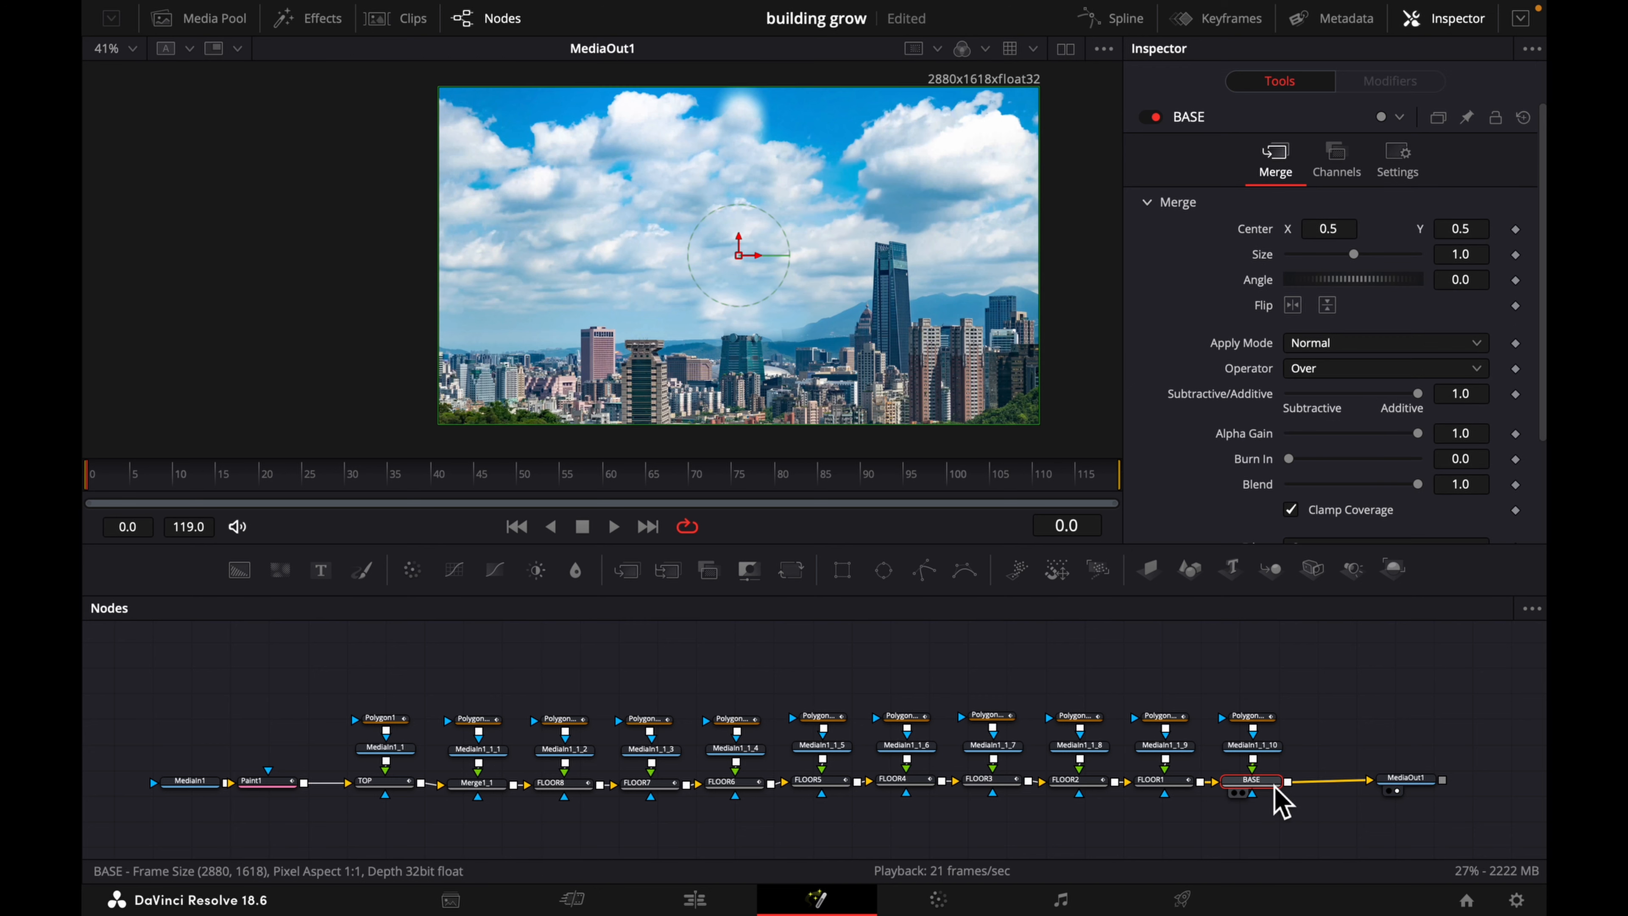
pyautogui.hscroll(3, 1276, 796)
pyautogui.hscroll(2, 1276, 785)
pyautogui.moveTo(1279, 782); pyautogui.dragTo(1374, 786)
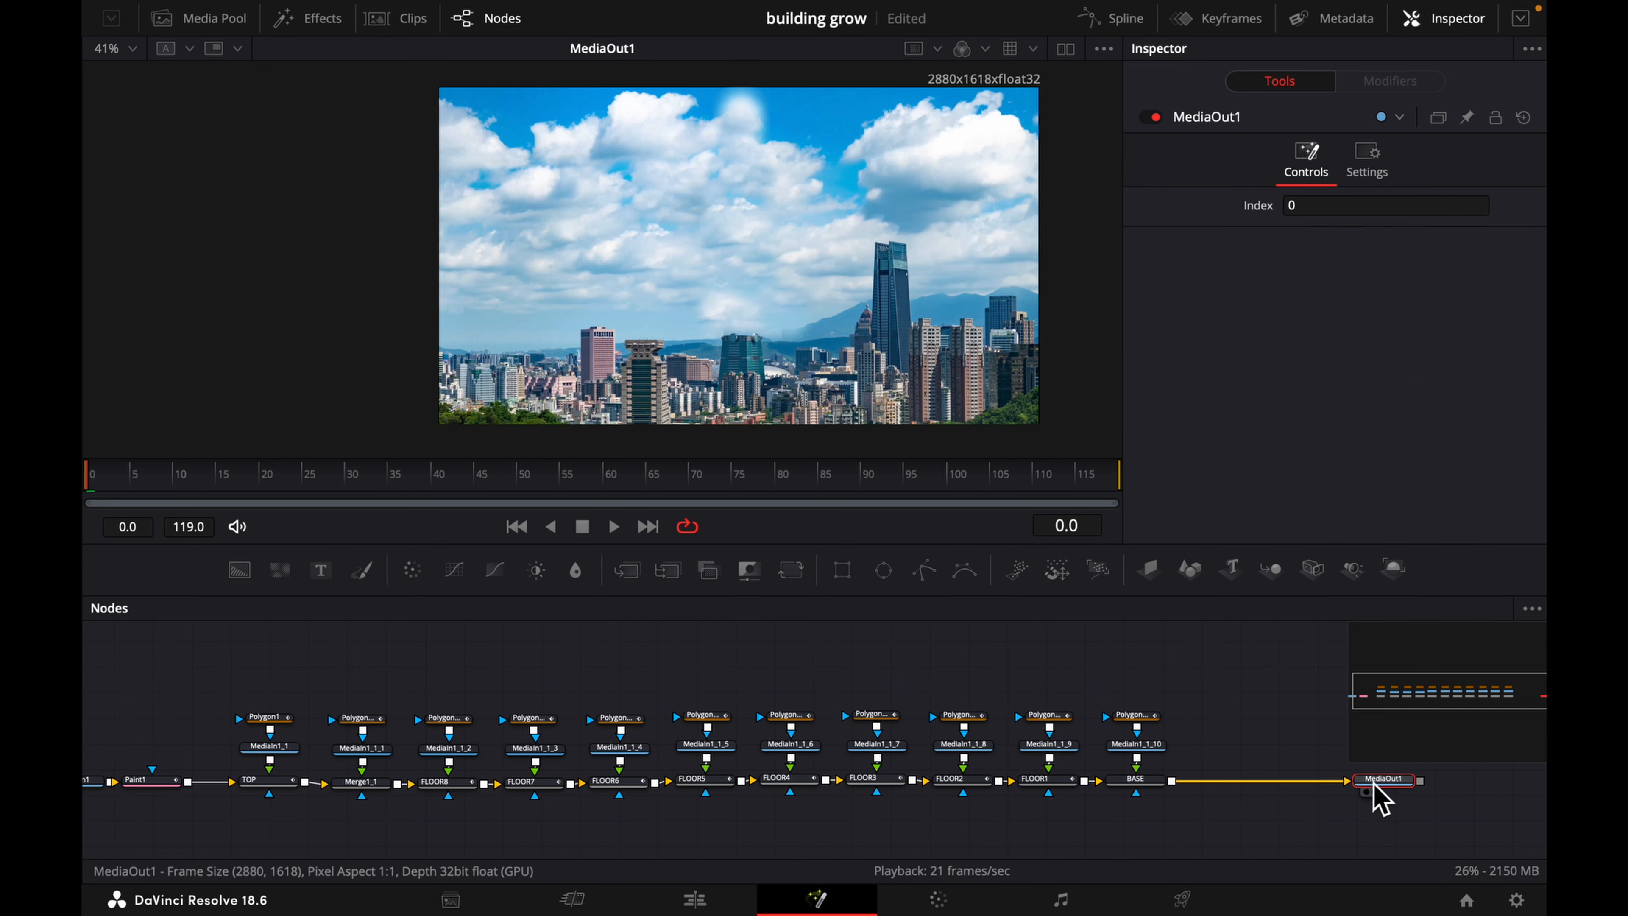
pyautogui.click(1141, 779)
pyautogui.hotkey('shift', 'space')
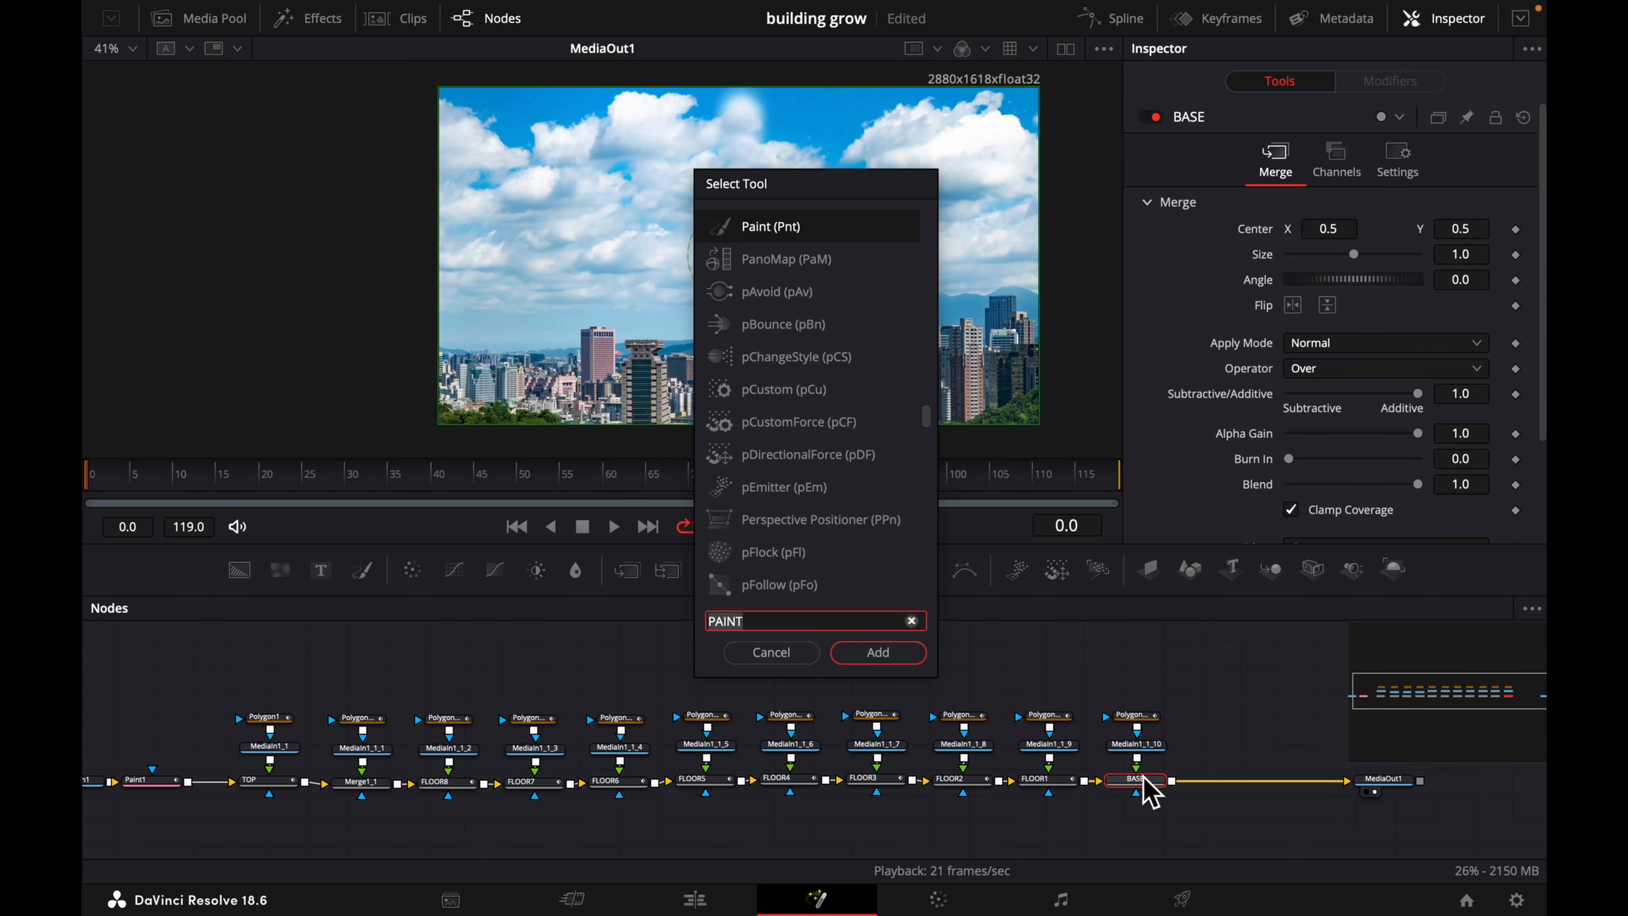
pyautogui.write('OPTICAL')
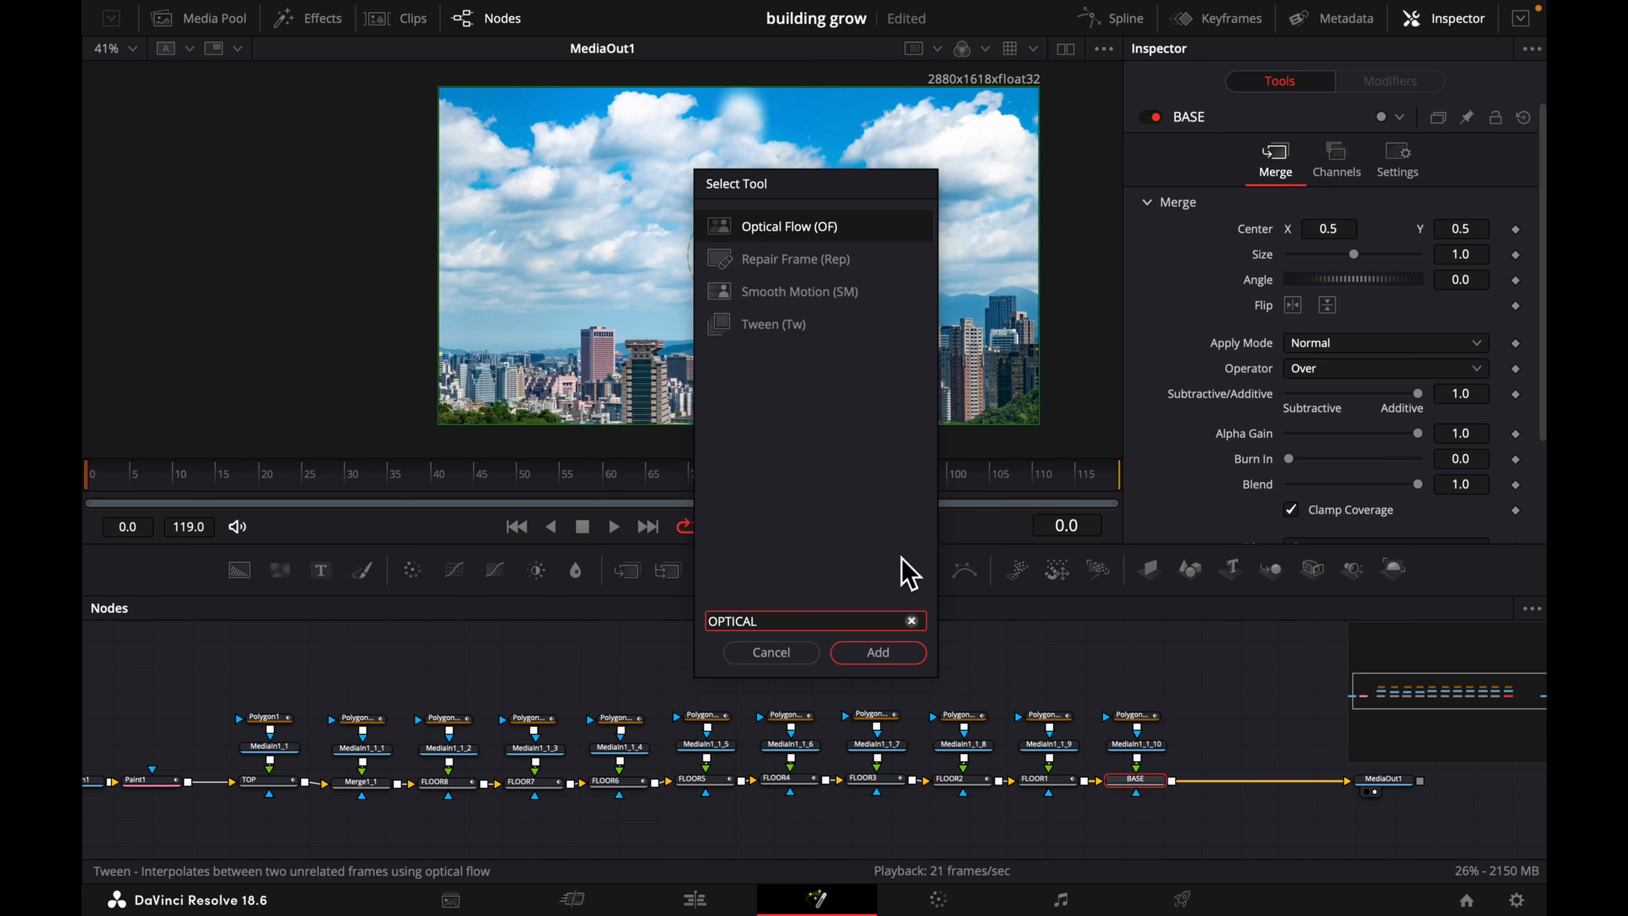
pyautogui.click(881, 654)
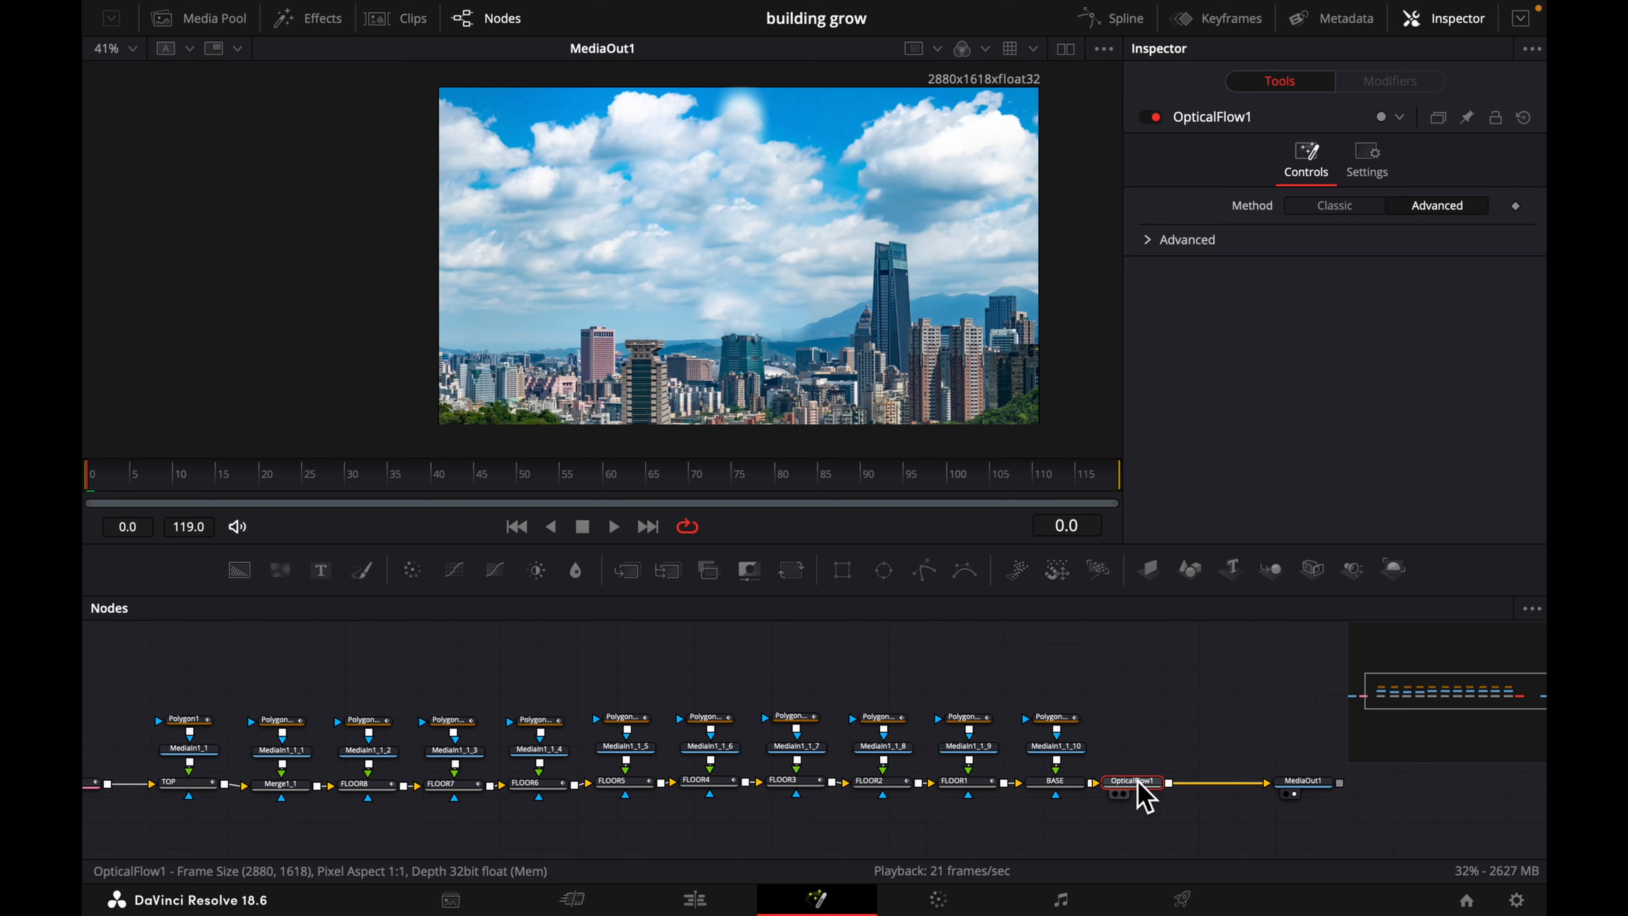
# - Add a Vector Motion Blur node between OpticalFlow1 and MediaOut1 and set its Scale to 3
pyautogui.hotkey('shift', 'space')
pyautogui.write('VE')
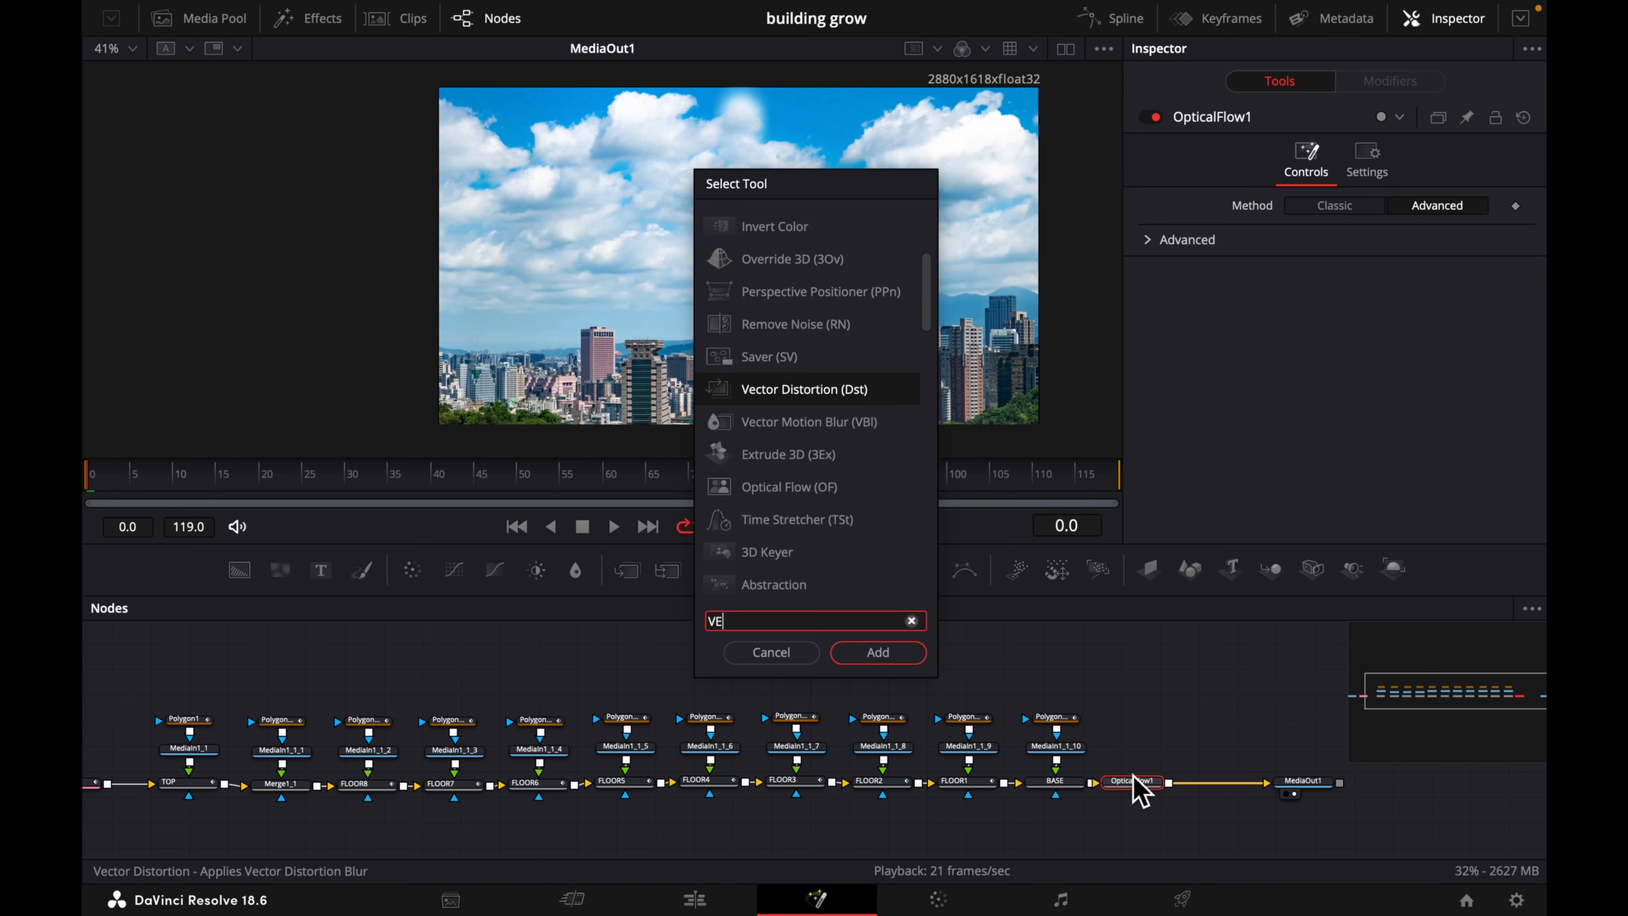
pyautogui.write('CT')
pyautogui.press('Down')
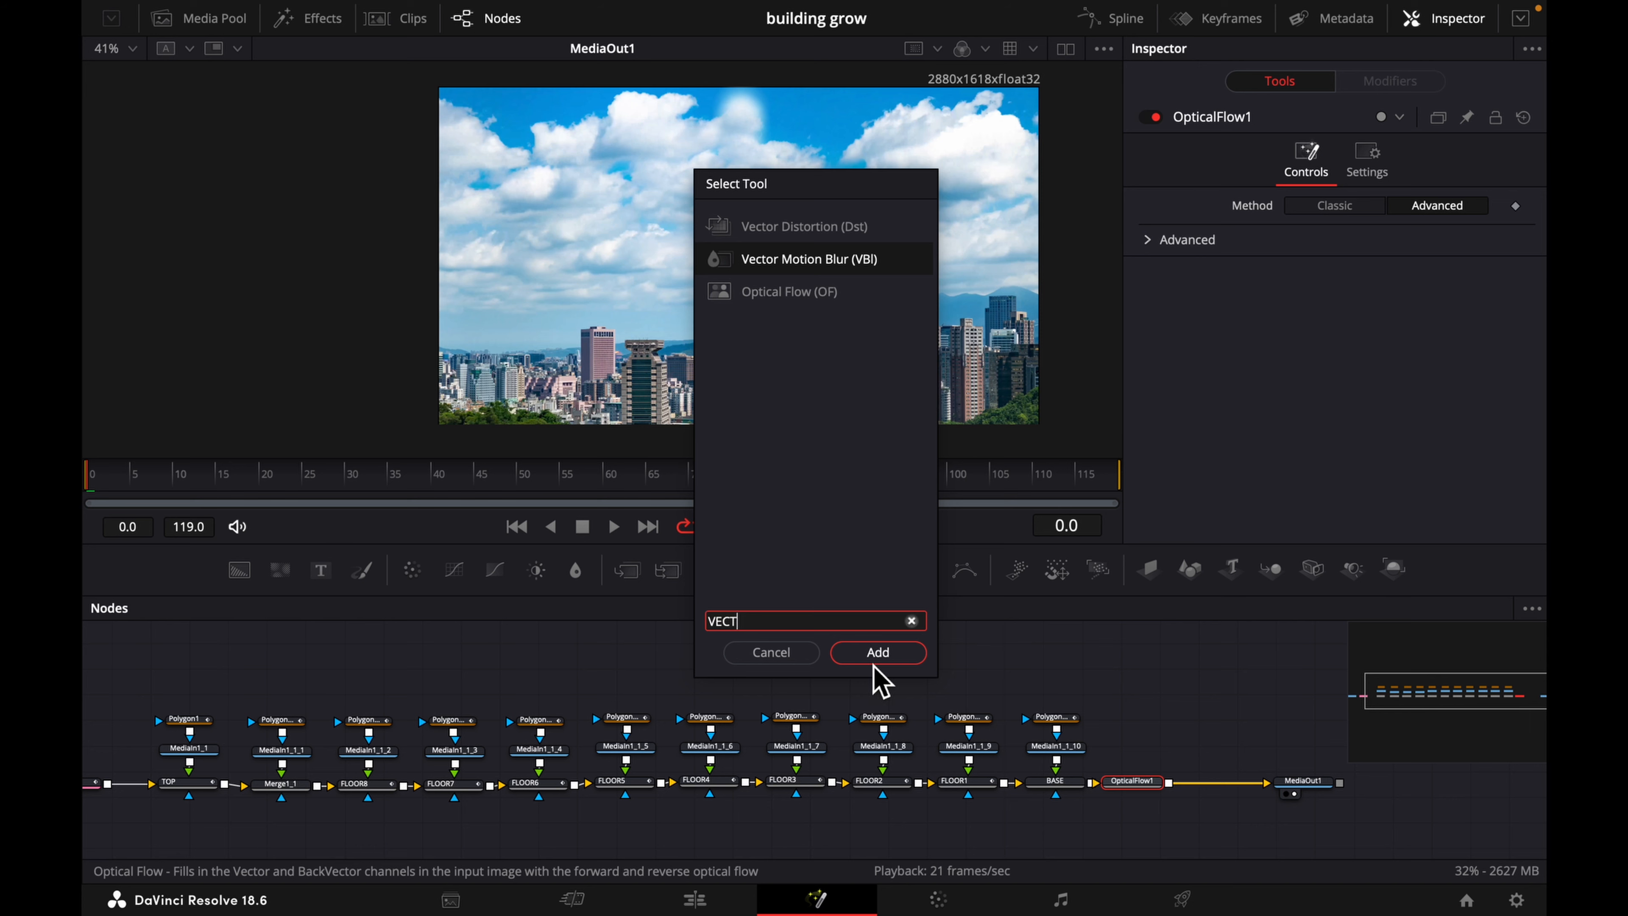
pyautogui.click(875, 655)
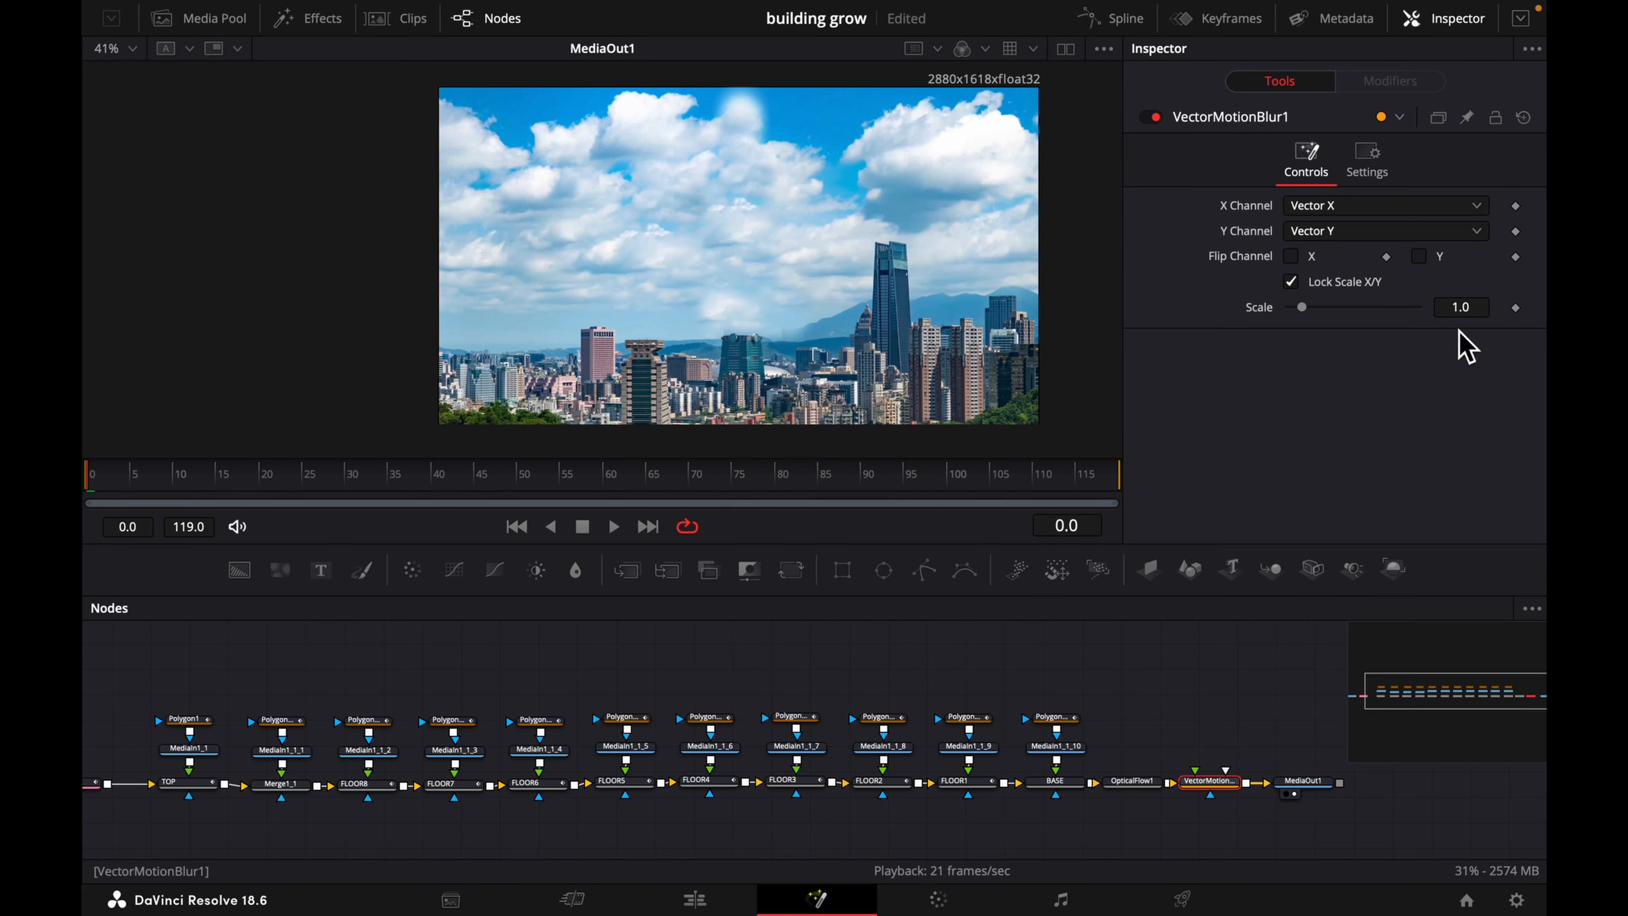
pyautogui.click(1462, 307)
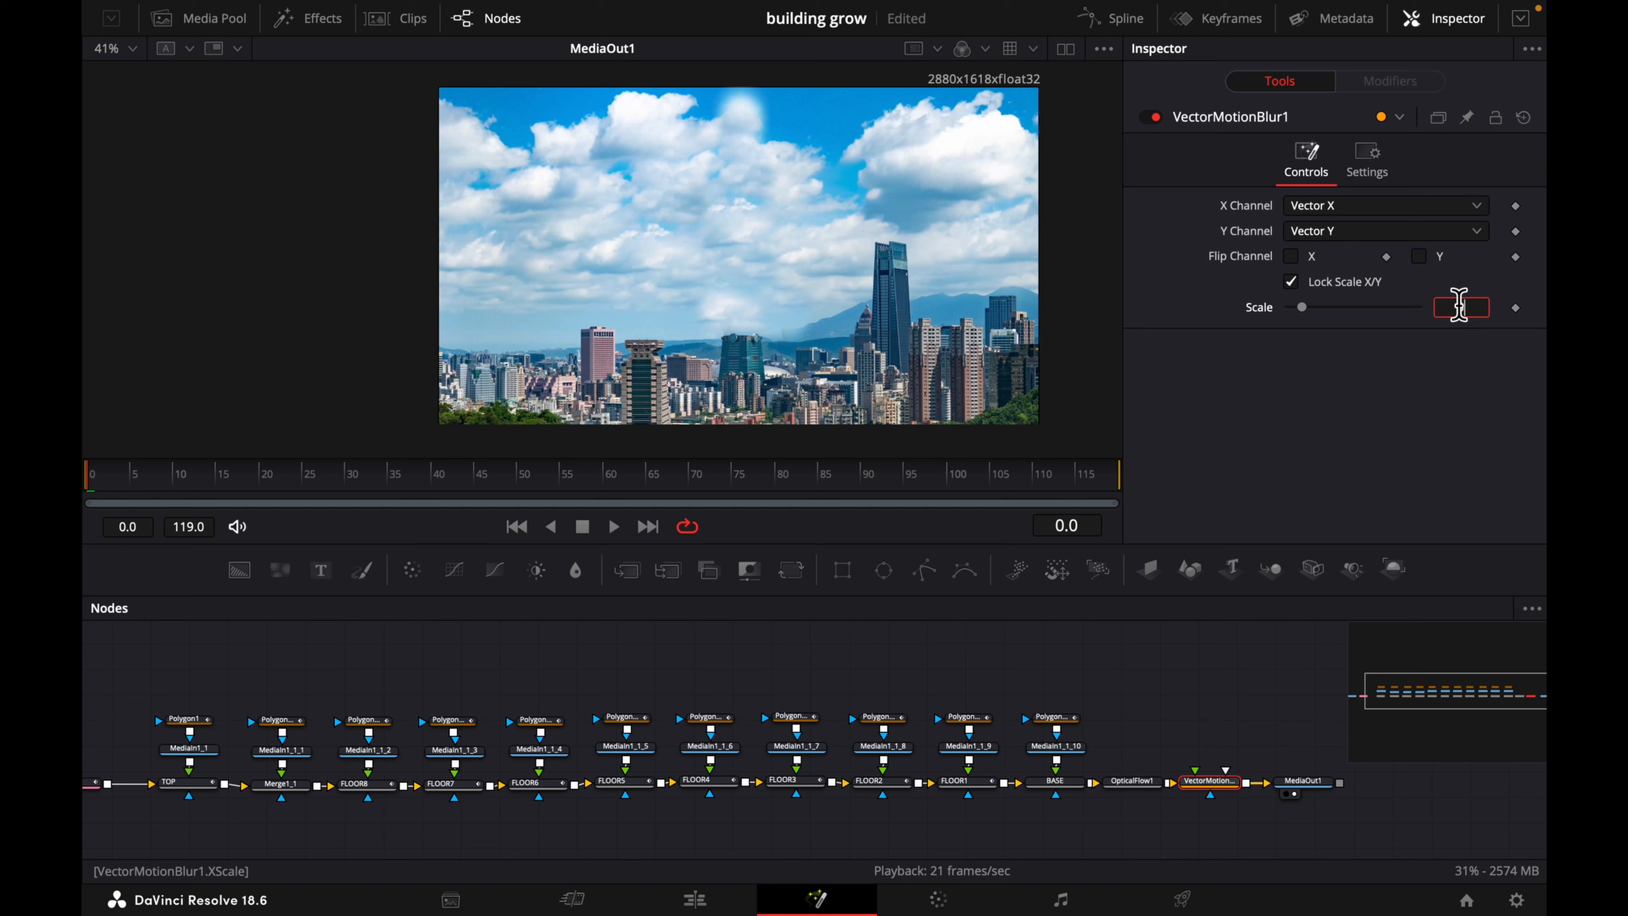
pyautogui.write('3')
pyautogui.press('Return')
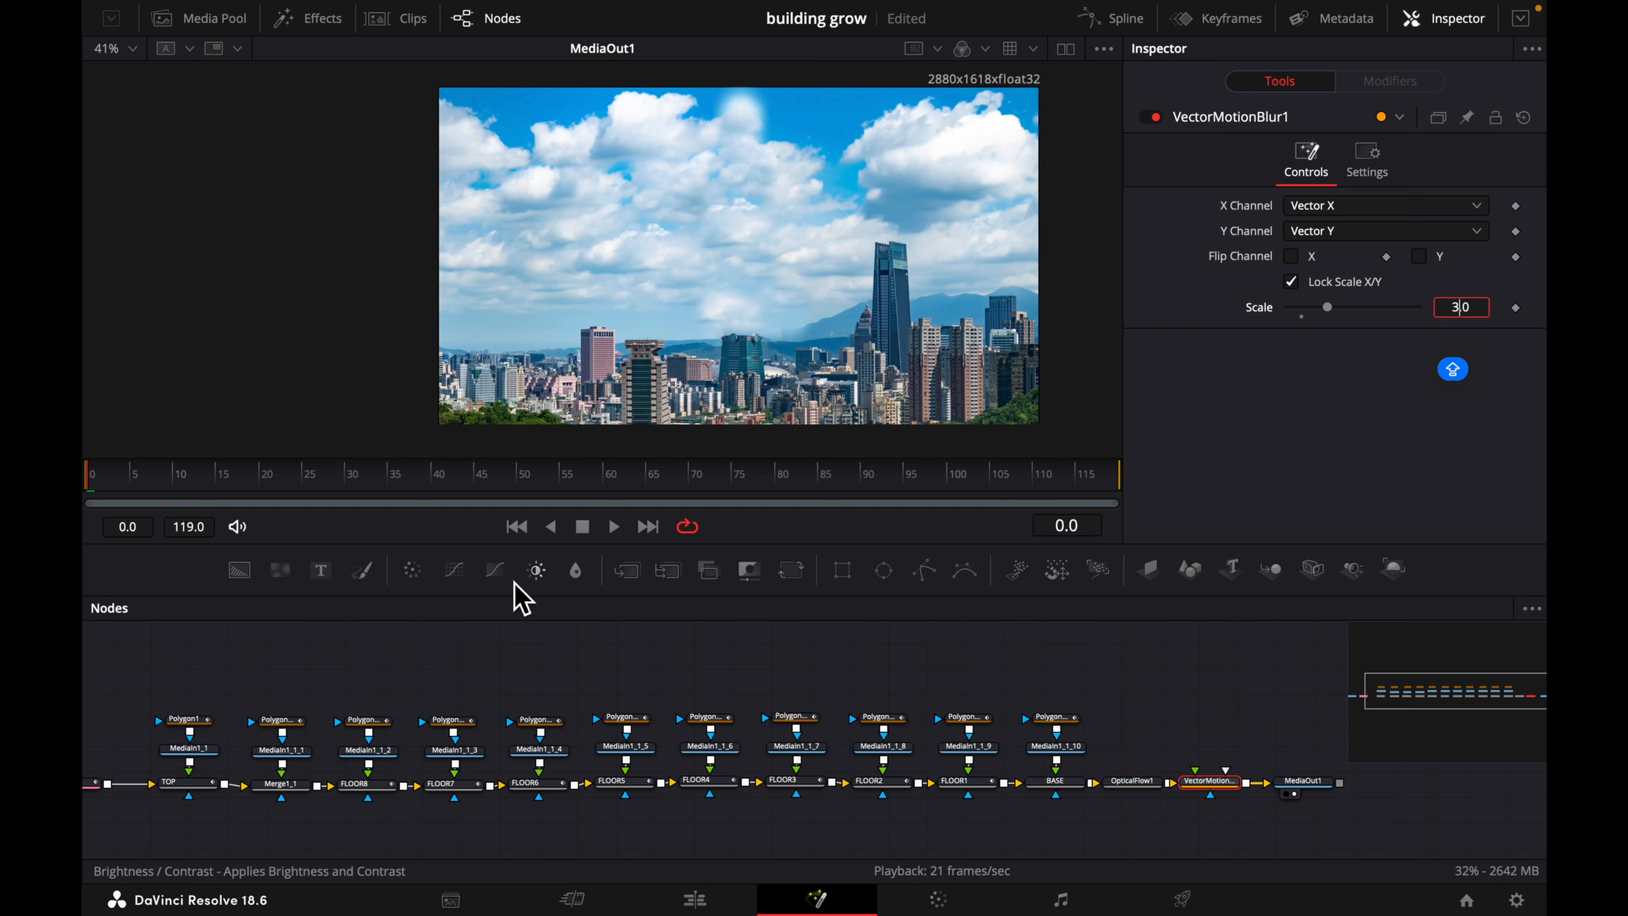
# - Look over the whole node chain and scrub the first frames of the composition to check the motion blur
pyautogui.hscroll(-2, 413, 697)
pyautogui.hscroll(-1, 413, 697)
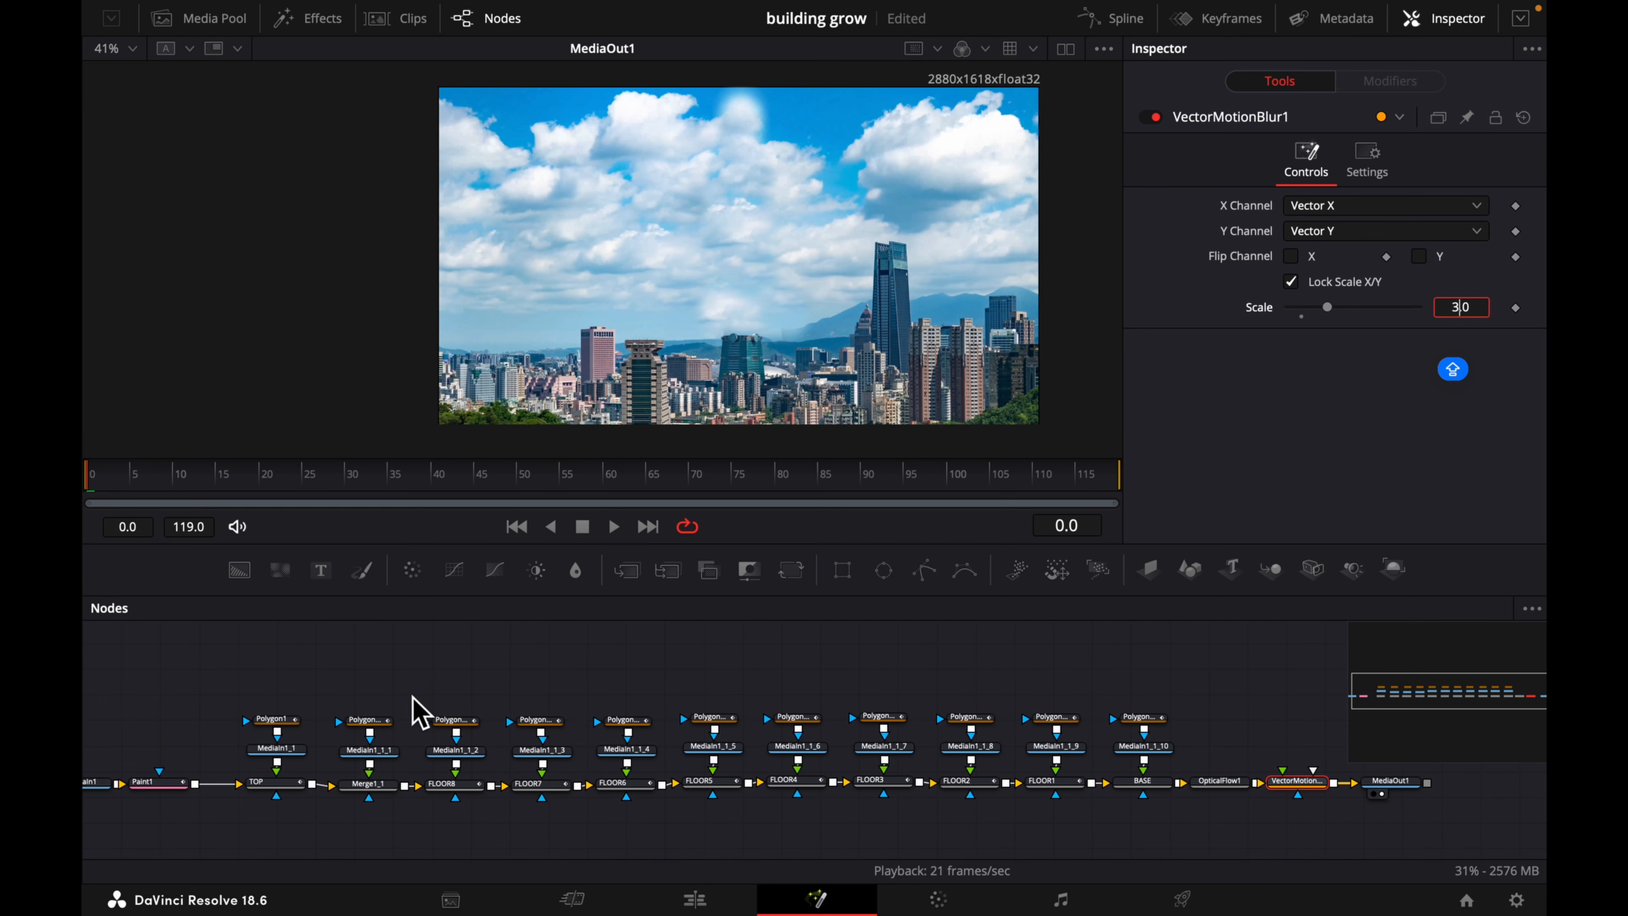
pyautogui.scroll(-3, 413, 696)
pyautogui.scroll(3, 413, 697)
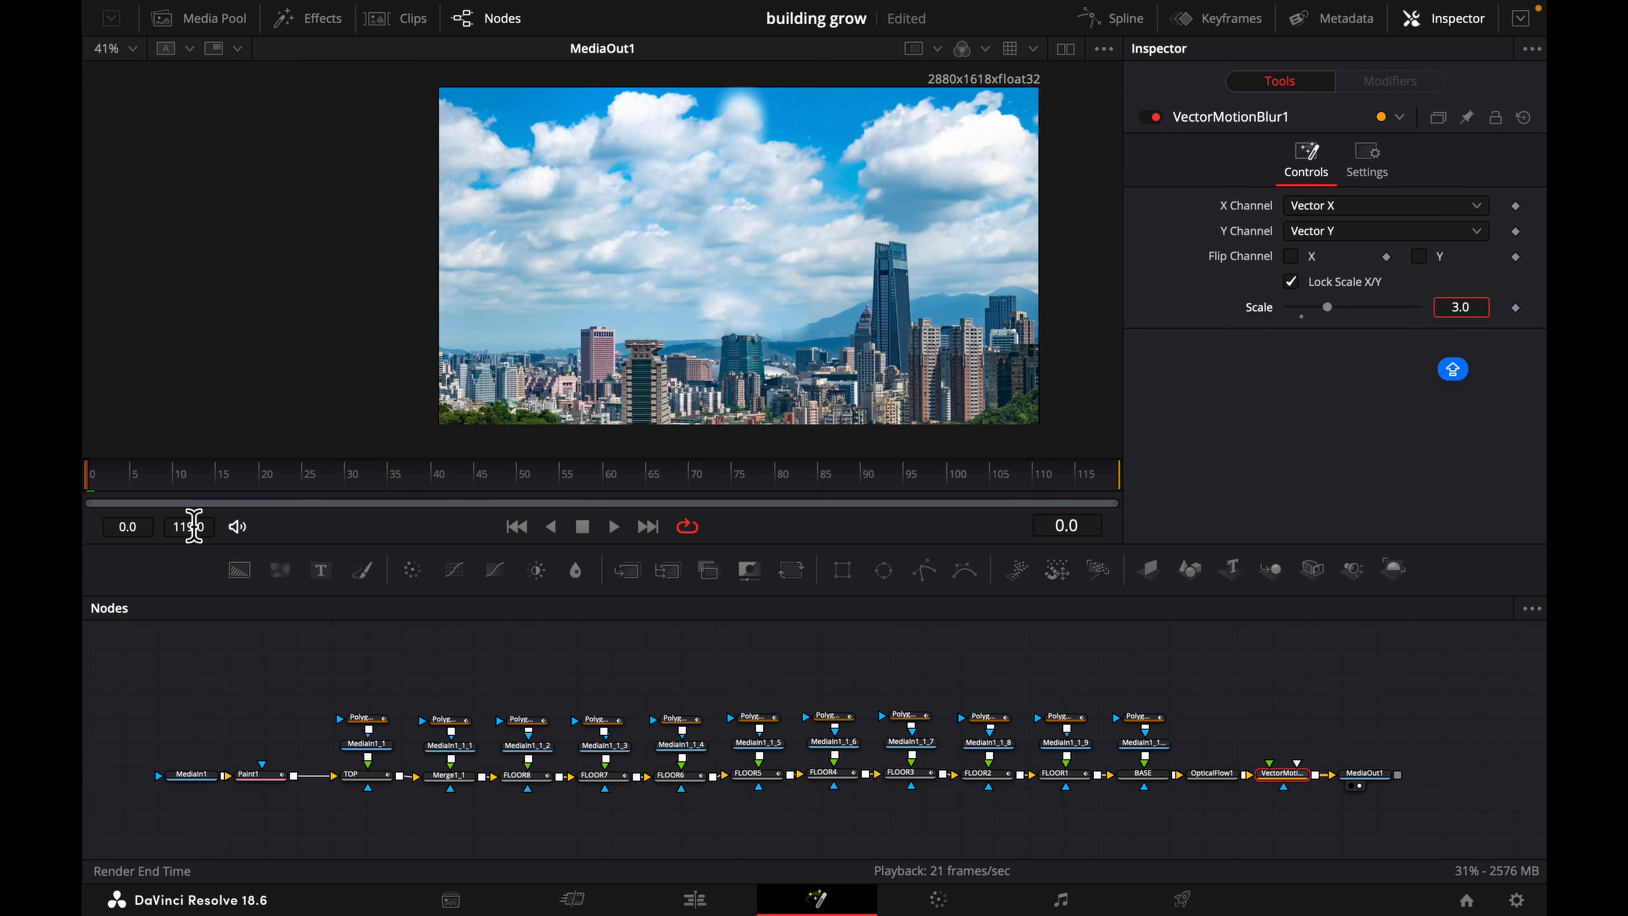
pyautogui.moveTo(141, 493); pyautogui.dragTo(91, 477)
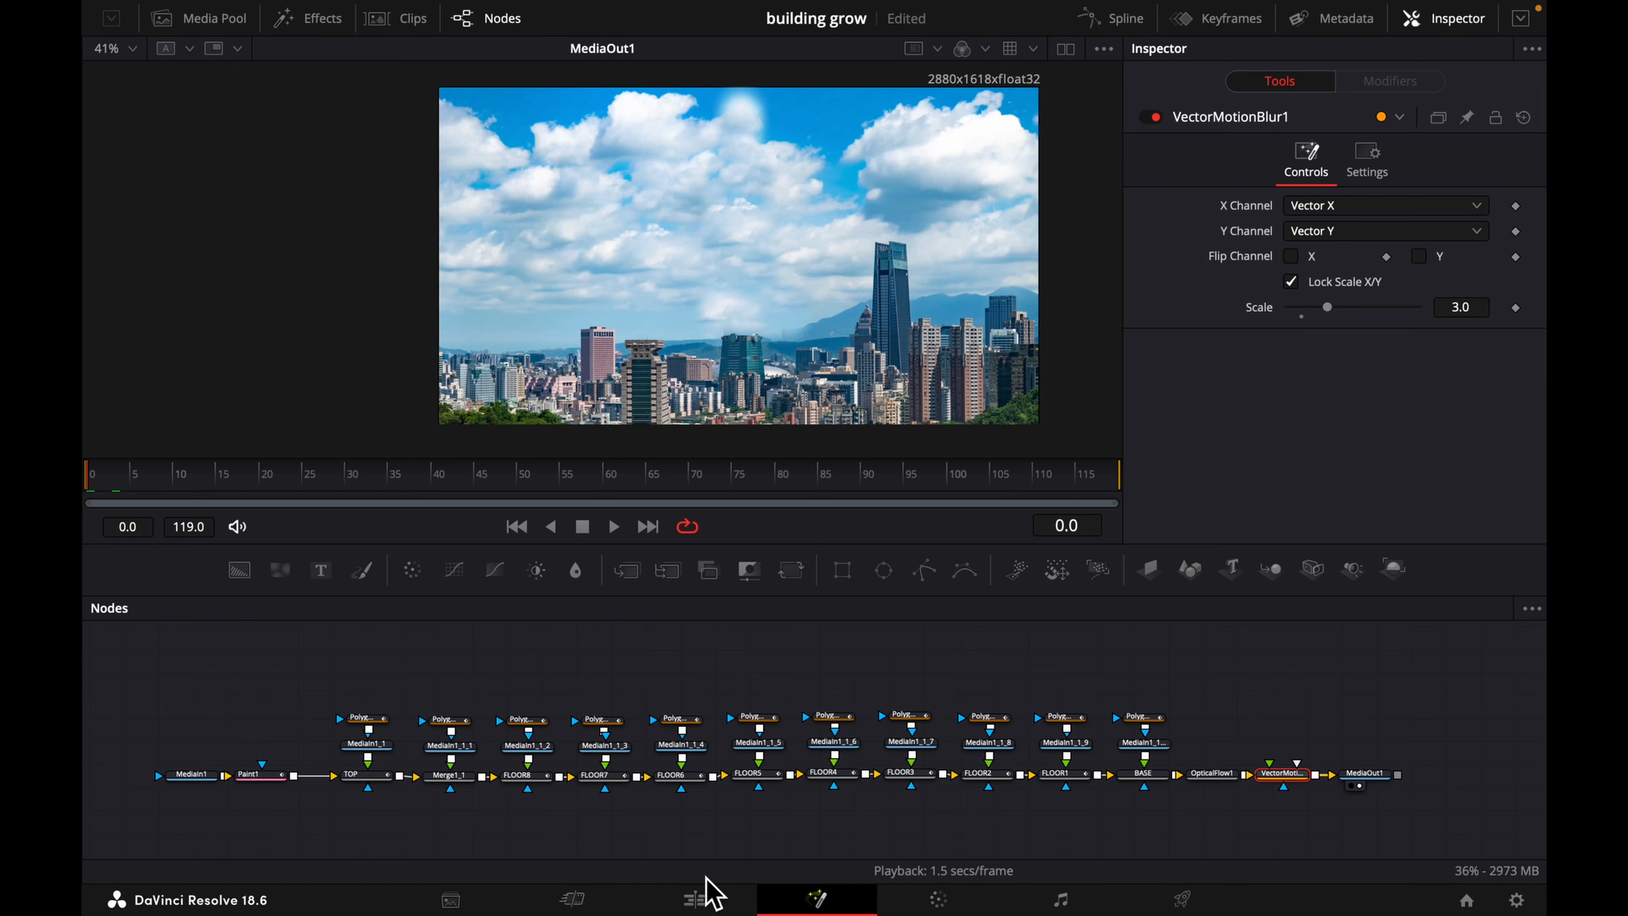
# - Add the entire Timeline 1 to the render queue with the existing Custom Export settings under the file name FINAL and render it
pyautogui.click(705, 898)
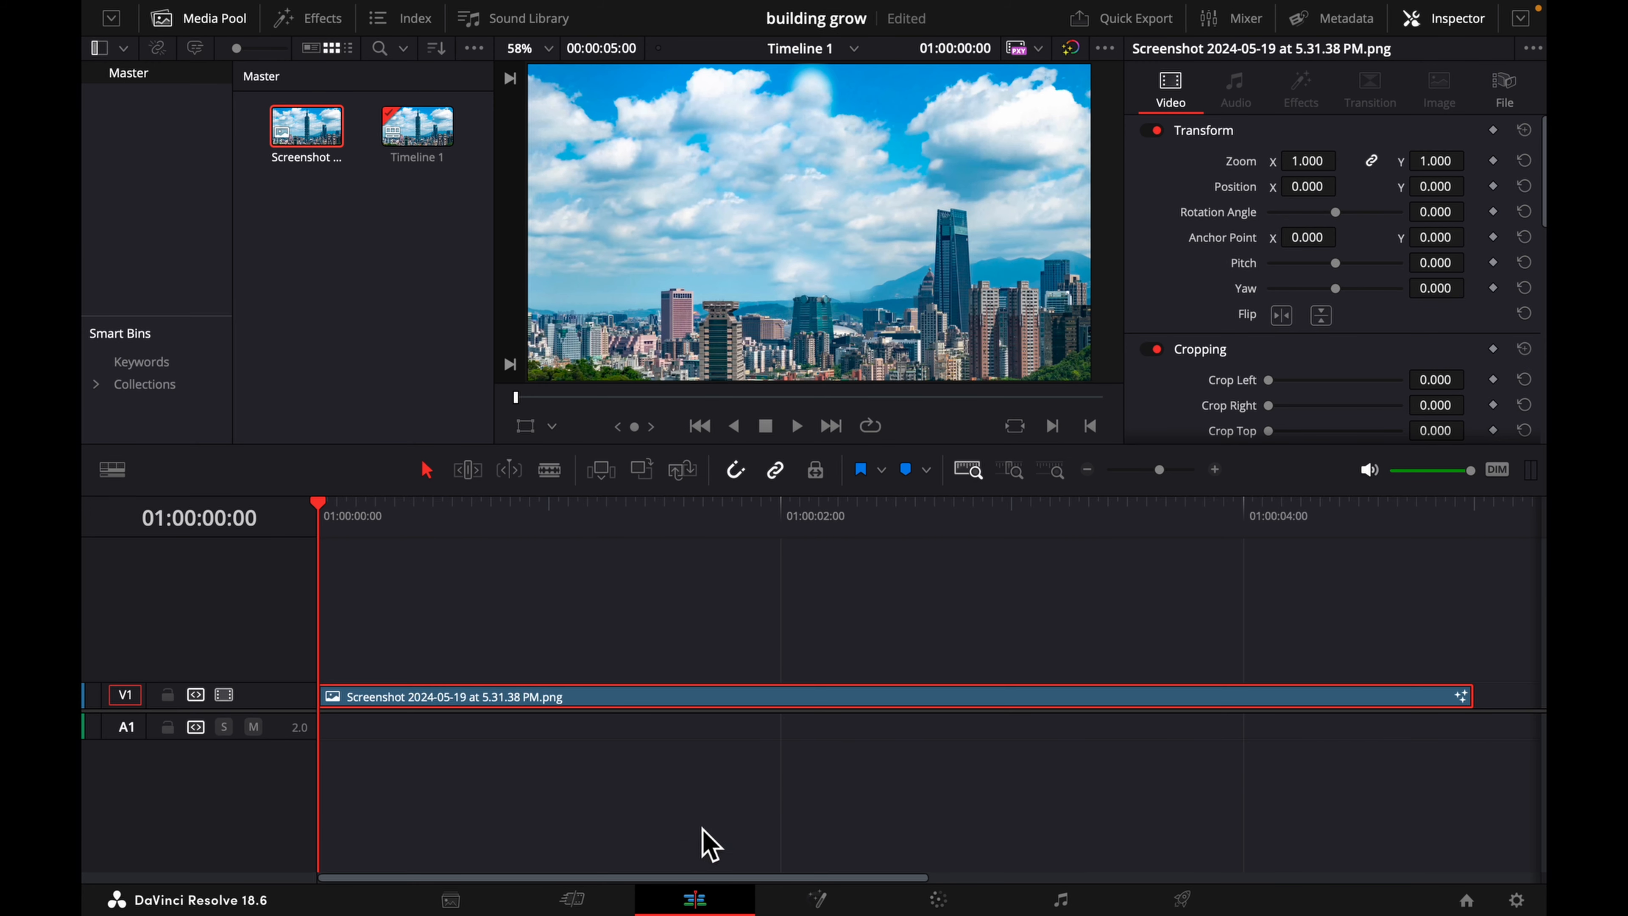
pyautogui.moveTo(345, 517)
pyautogui.mouseDown()
pyautogui.moveTo(646, 520)
pyautogui.moveTo(320, 517)
pyautogui.mouseUp()
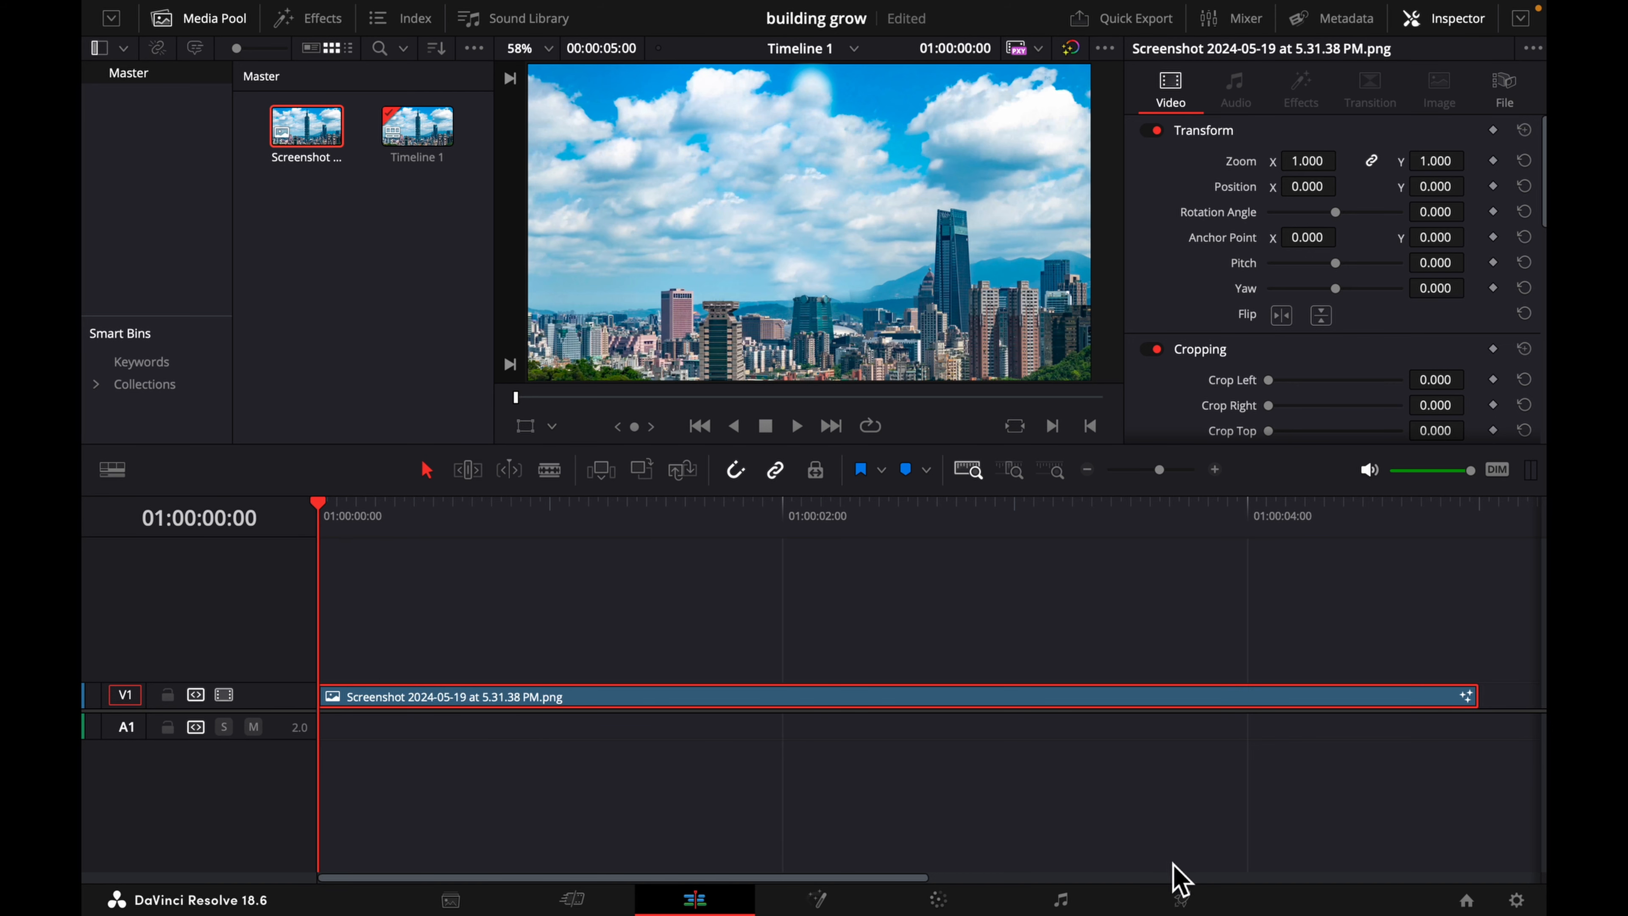
pyautogui.click(1182, 899)
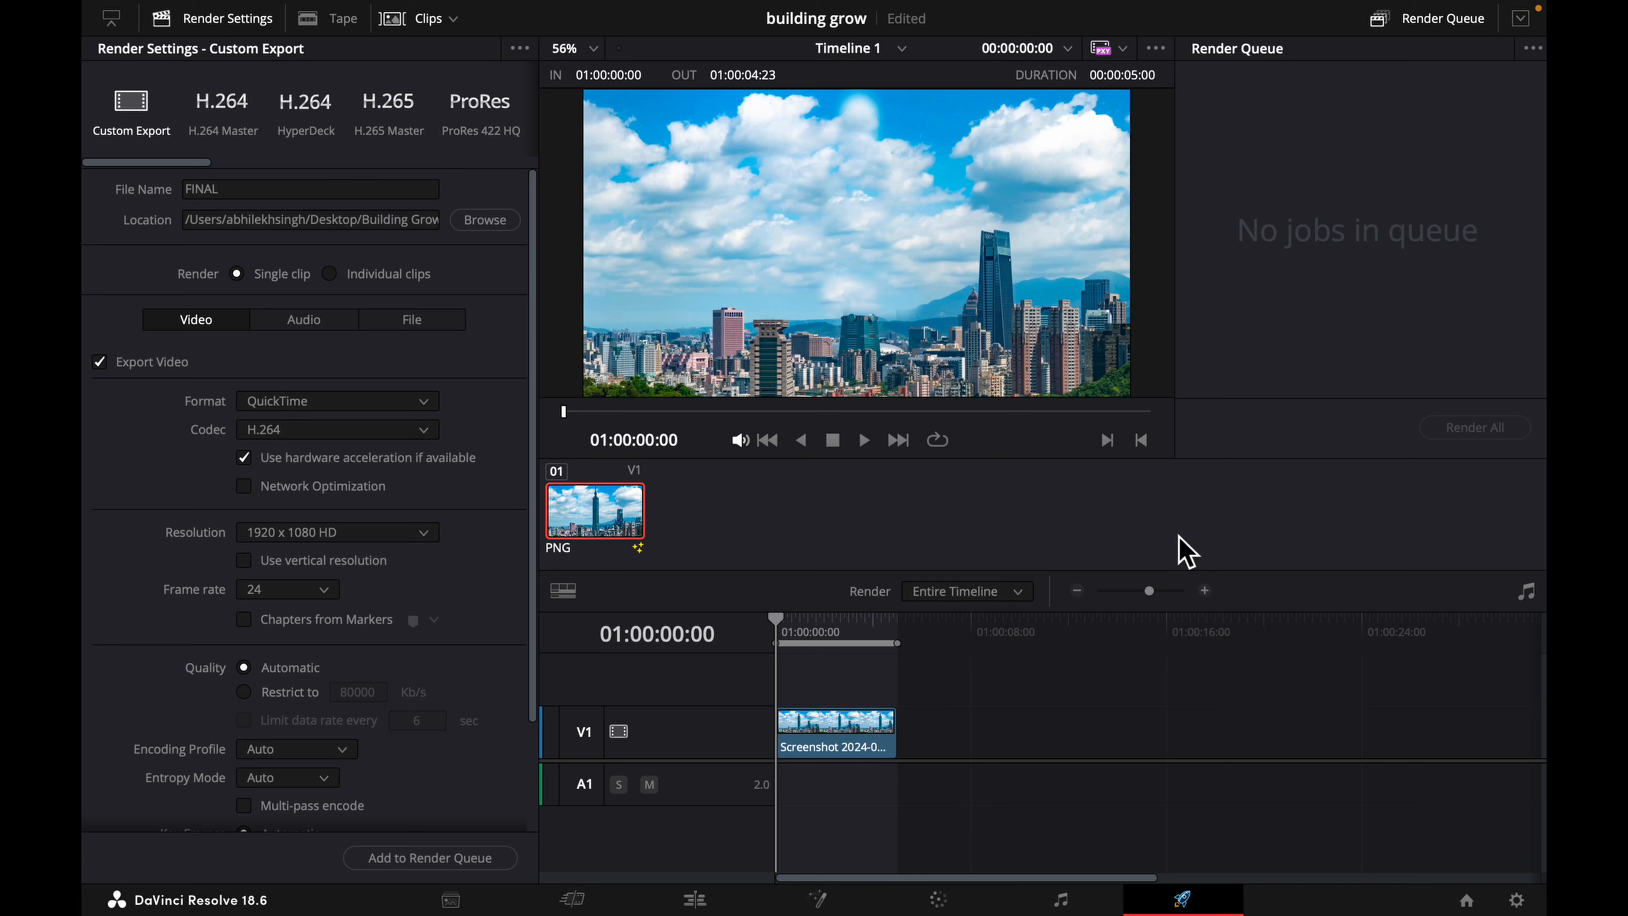
pyautogui.scroll(-3, 494, 452)
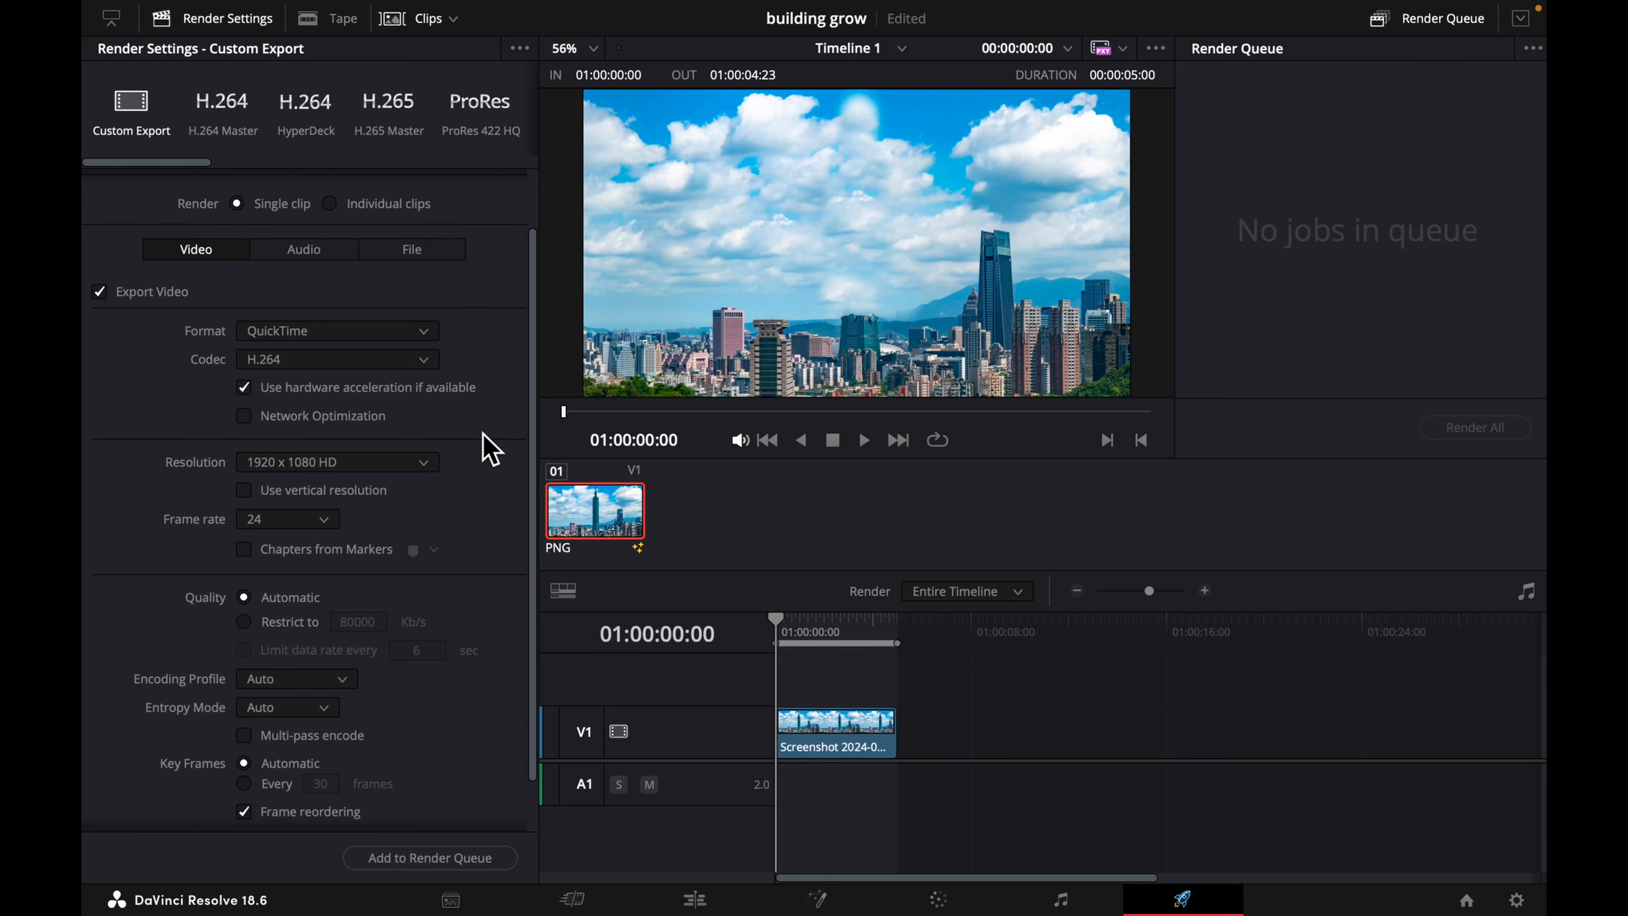
pyautogui.scroll(-1, 491, 449)
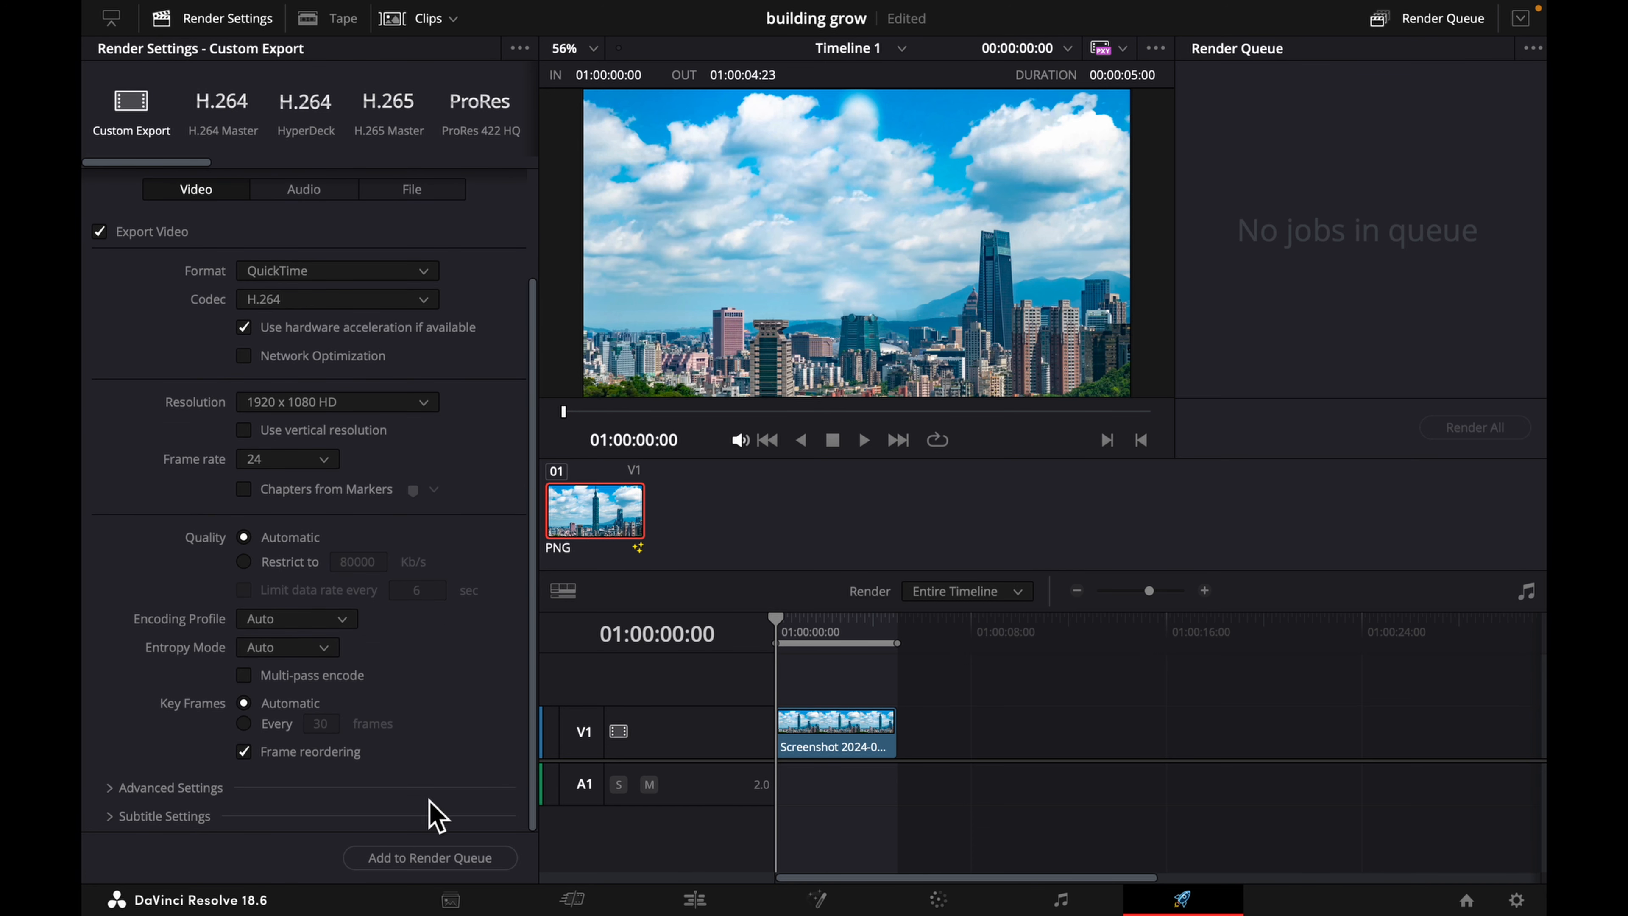
pyautogui.click(423, 858)
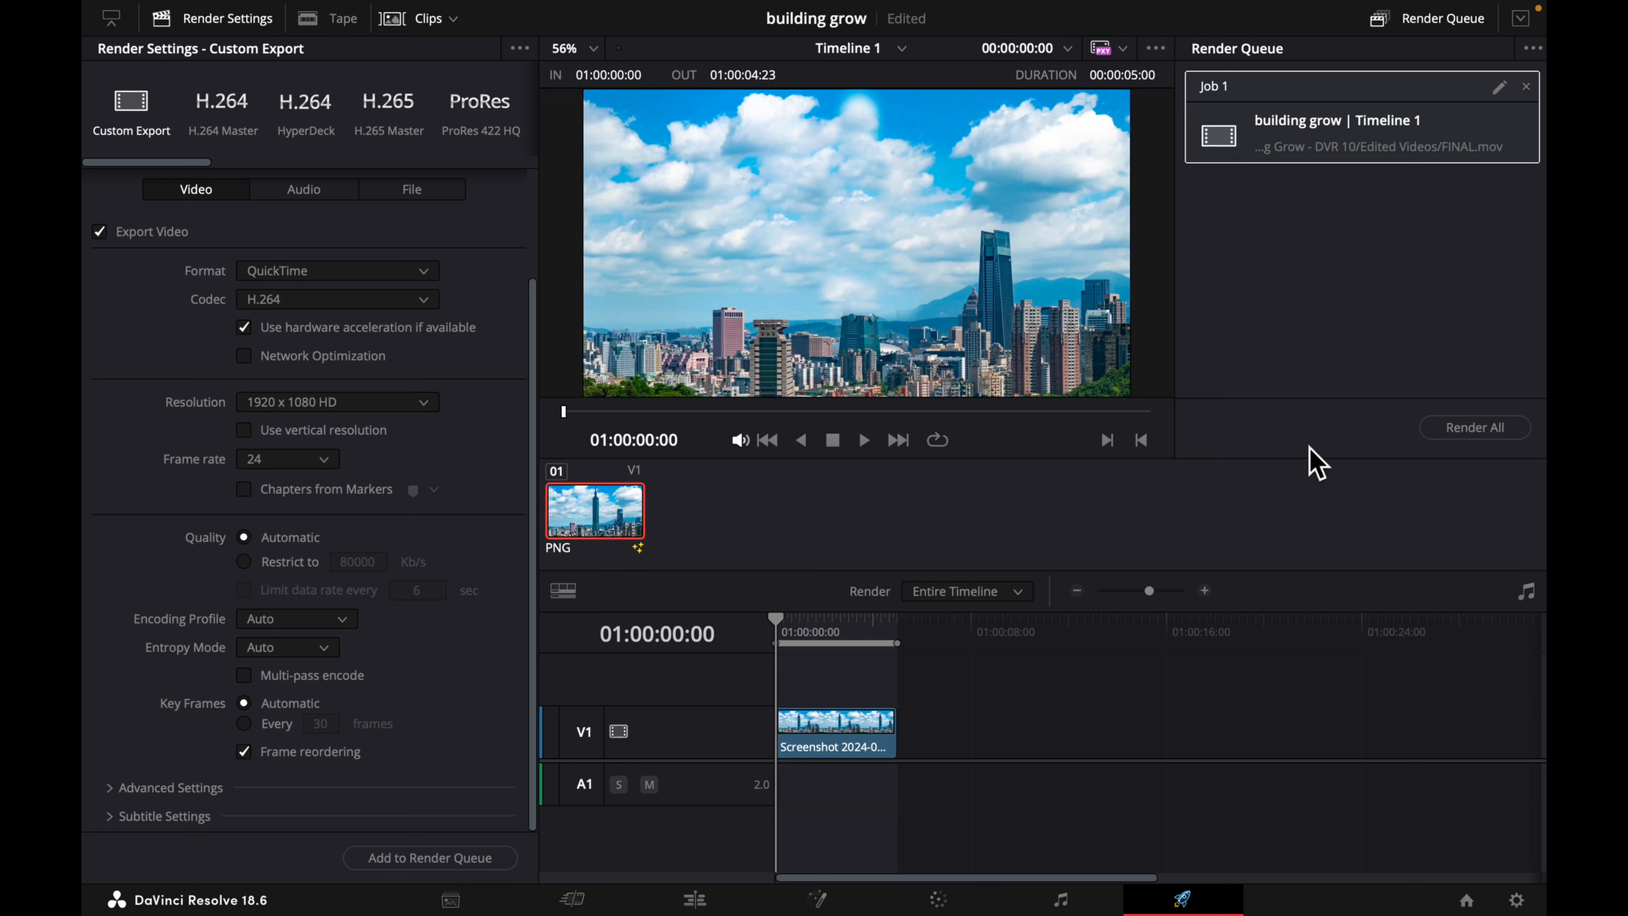
pyautogui.click(1469, 428)
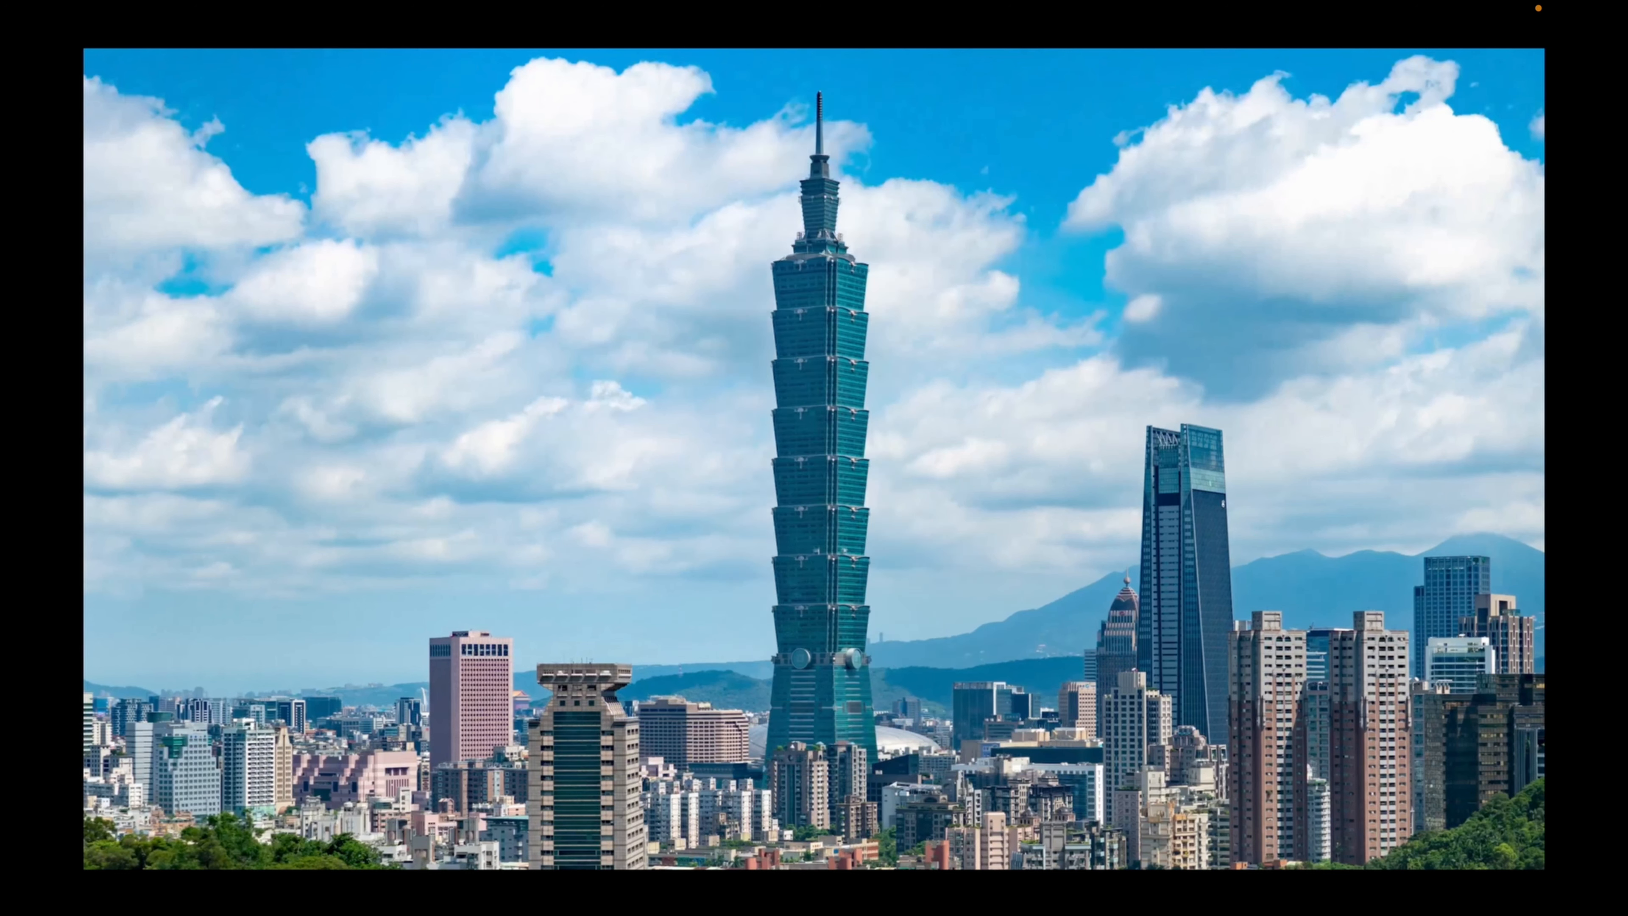
# - Play the exported building-growth video from its start in the video player
pyautogui.click(690, 760)
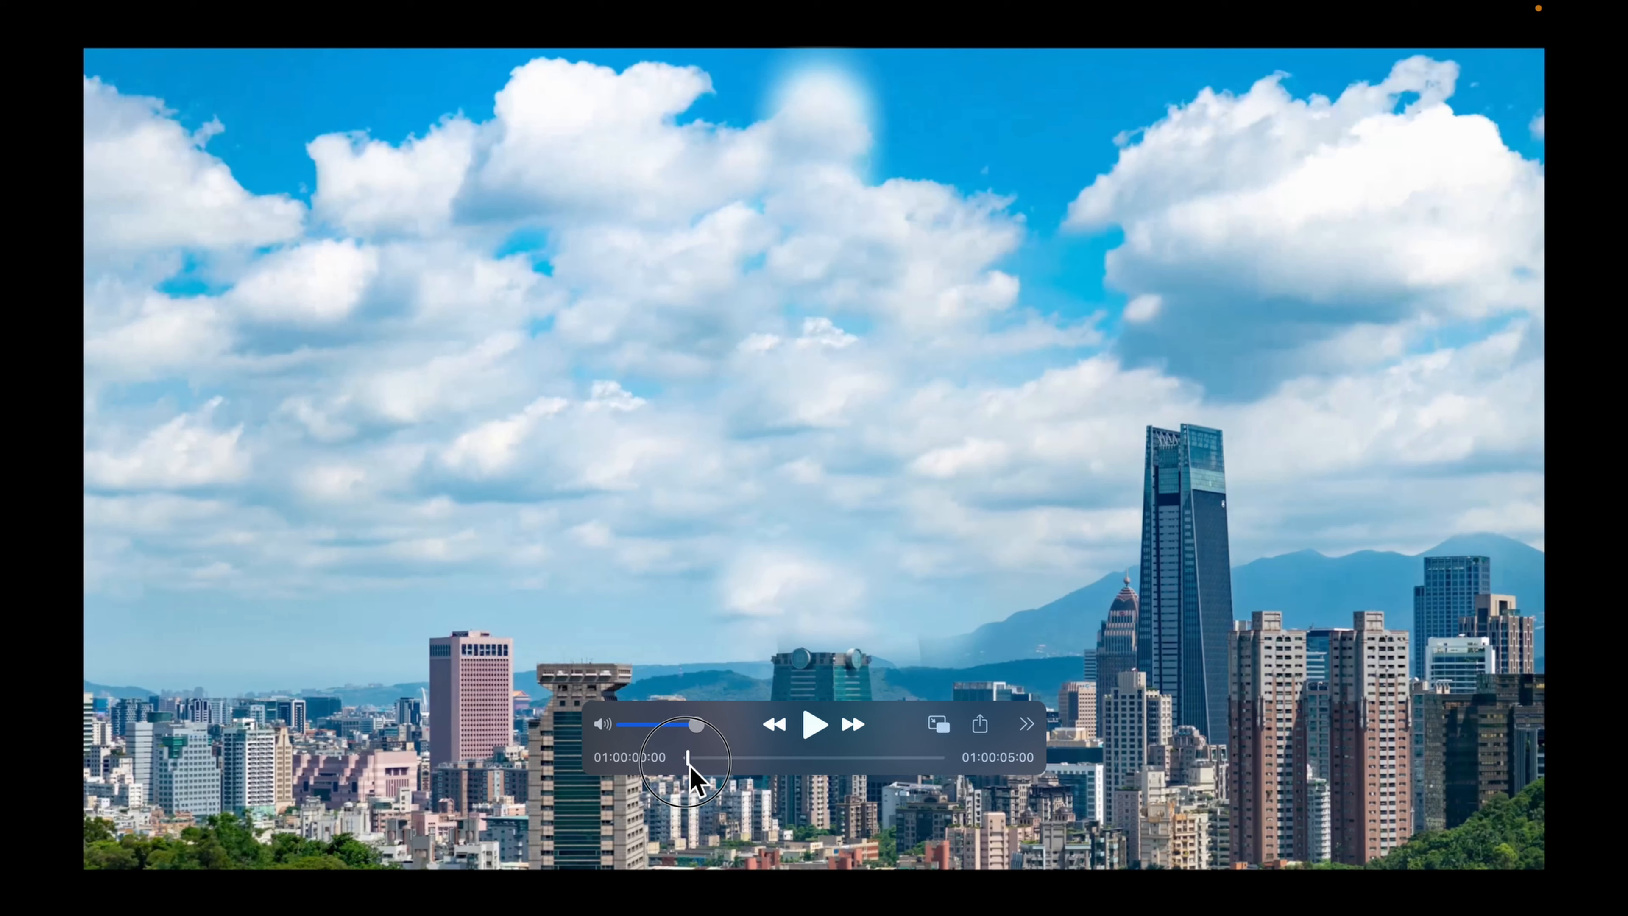
pyautogui.press('space')
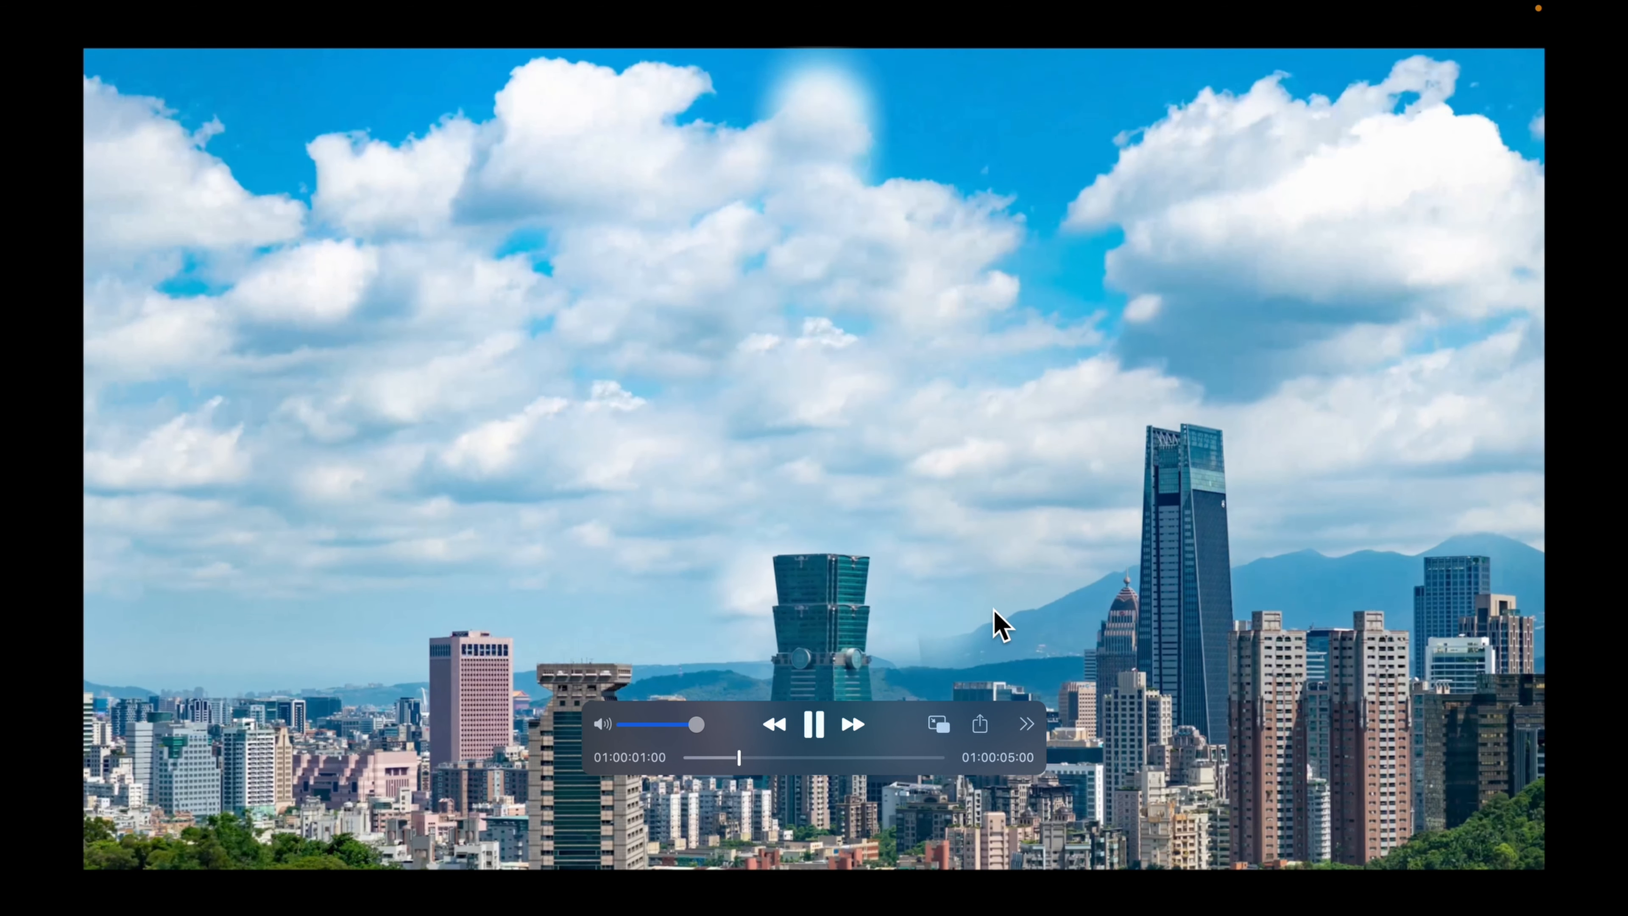